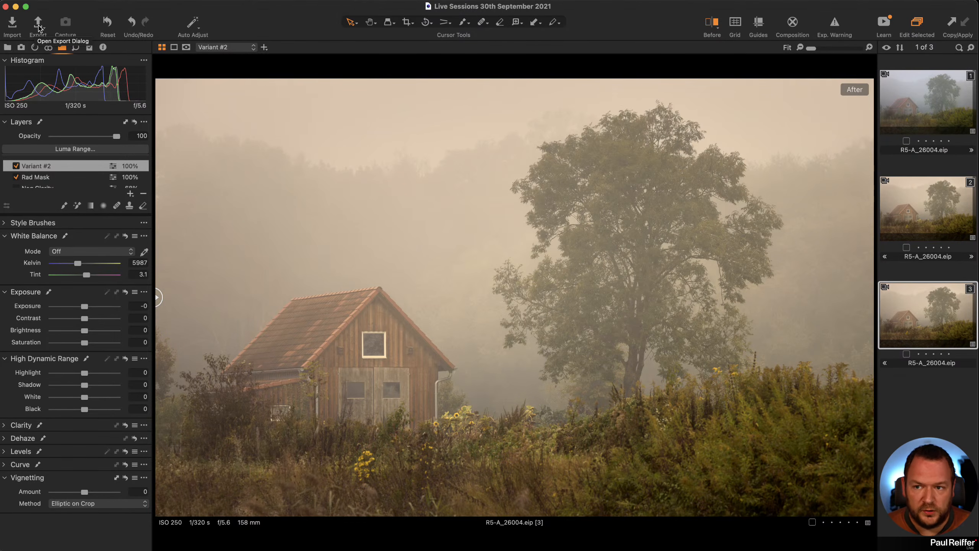
# Step: Open the Export dialog, review the recipe settings from location to metadata, and close it without exporting
pyautogui.click(38, 24)
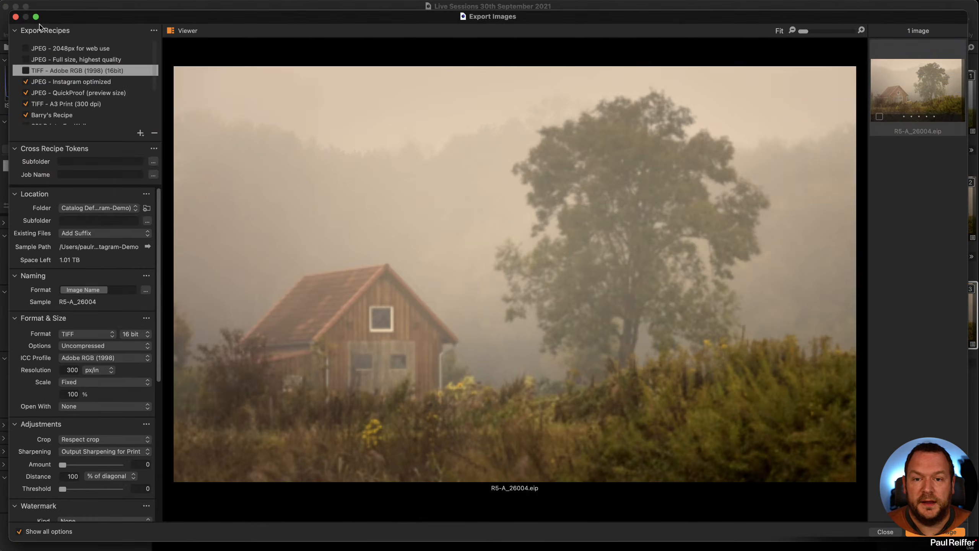
pyautogui.moveTo(412, 20); pyautogui.dragTo(423, 19)
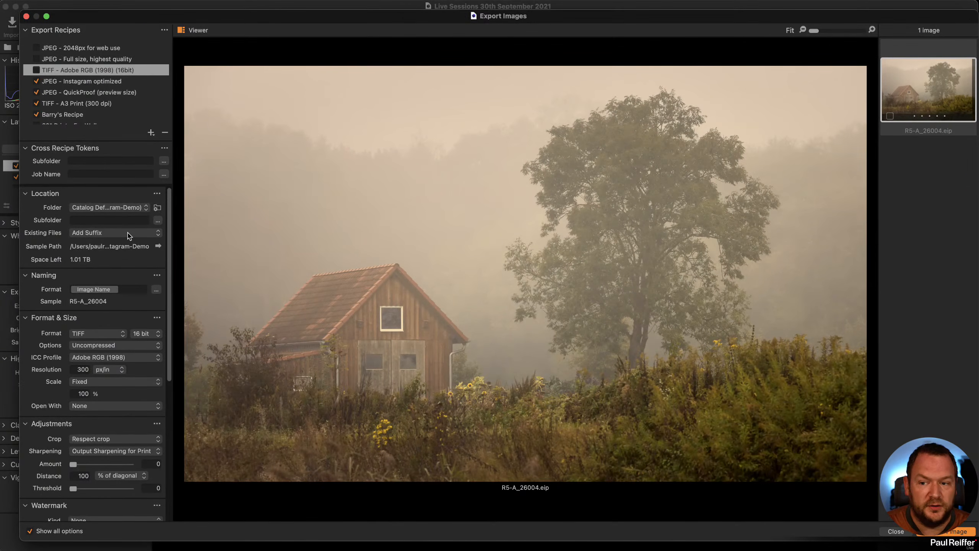
pyautogui.scroll(-5, 129, 235)
pyautogui.scroll(6, 129, 235)
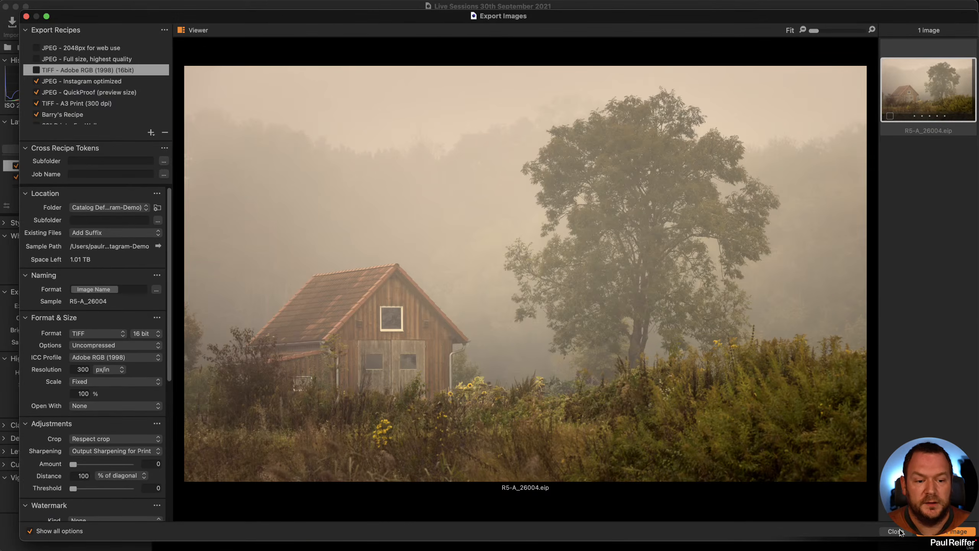
pyautogui.click(897, 531)
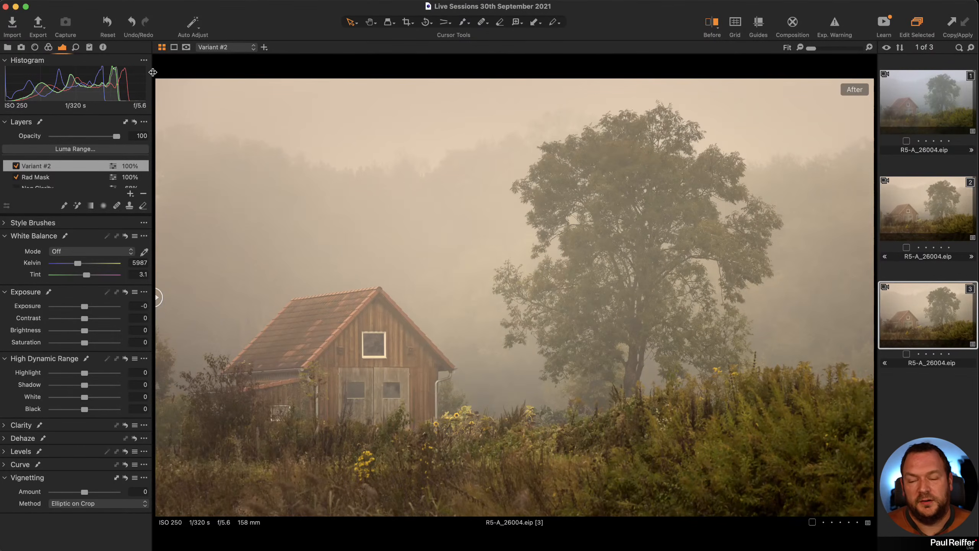
# Step: Add the Export tool tab to the tool tabs and review its tools down to the Export Queue
pyautogui.rightClick(123, 49)
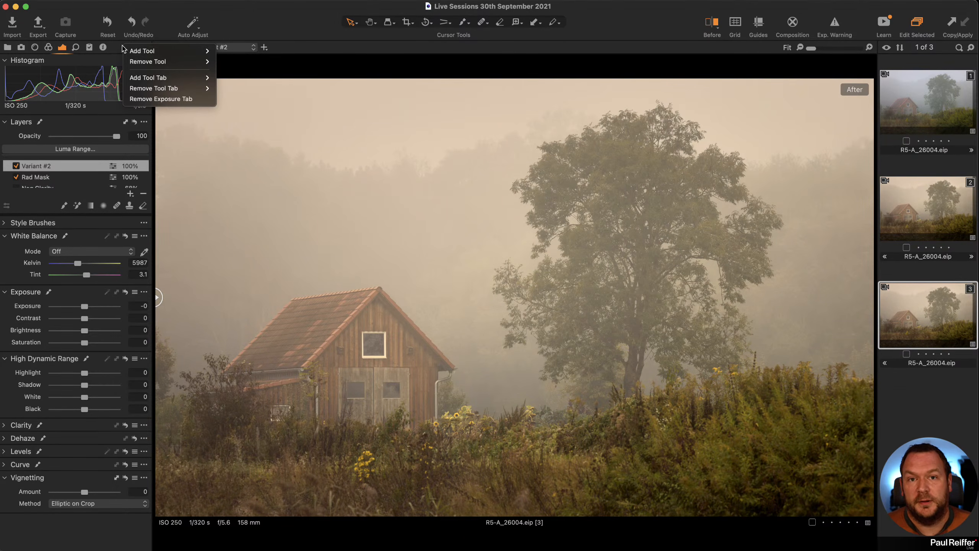
pyautogui.moveTo(173, 78)
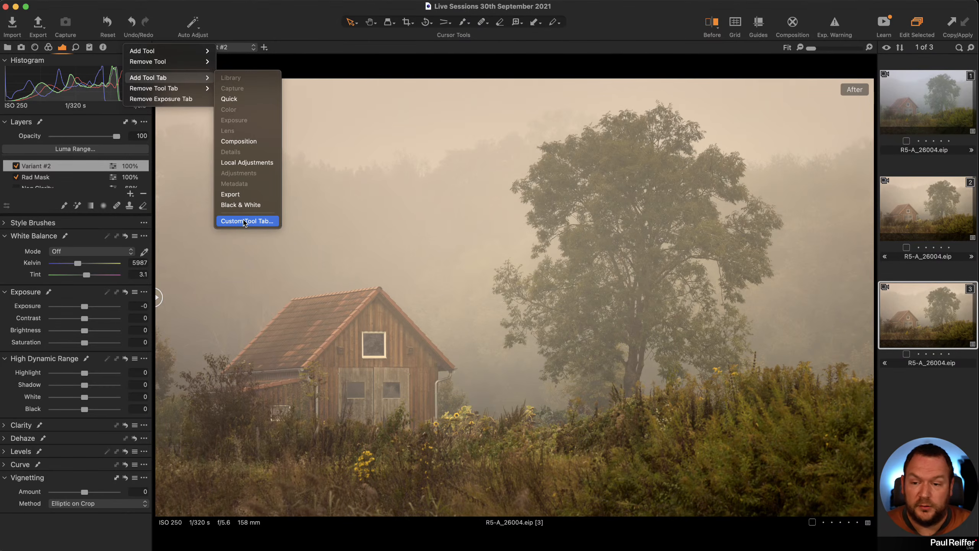
pyautogui.click(245, 194)
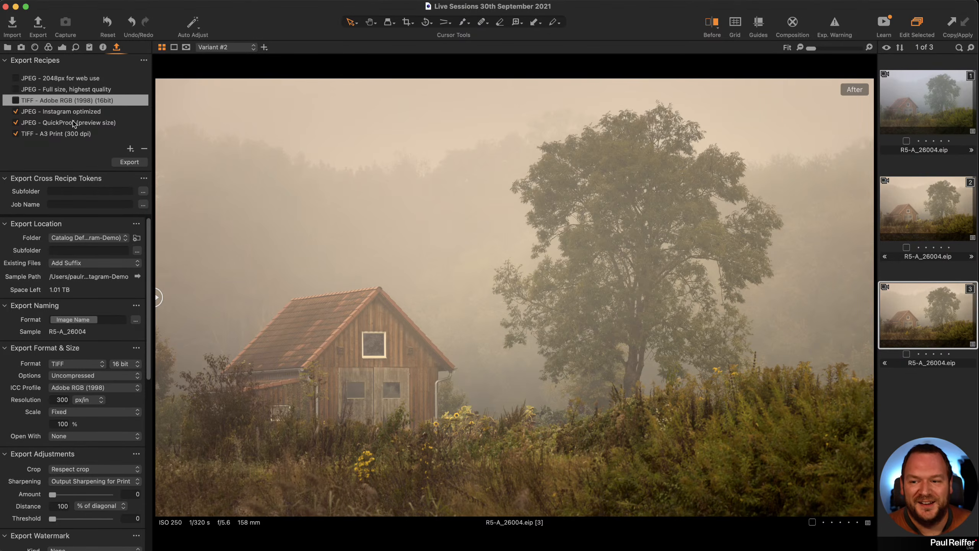
pyautogui.scroll(-10, 71, 231)
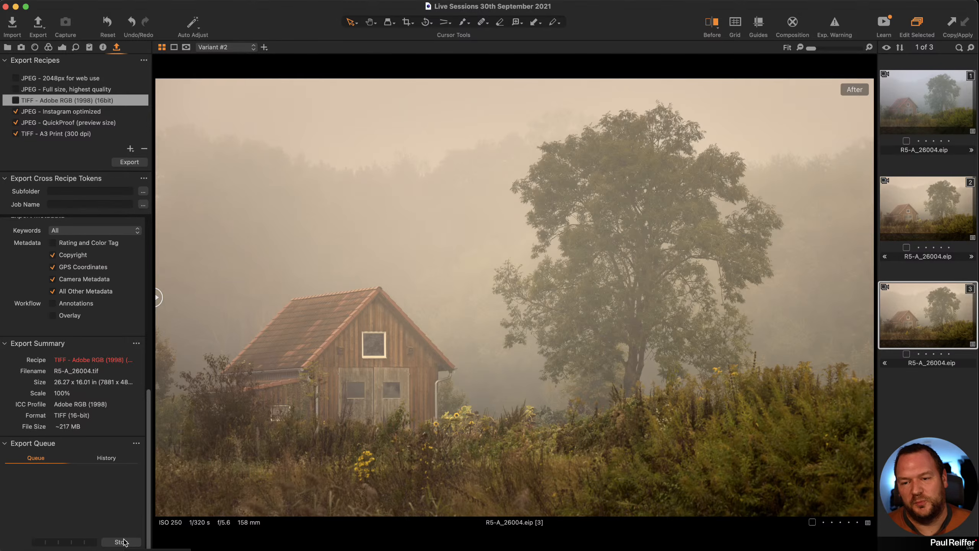
# Step: Compare the Export dialog's settings down to its Summary with those in the Export tool tab, without exporting
pyautogui.click(38, 23)
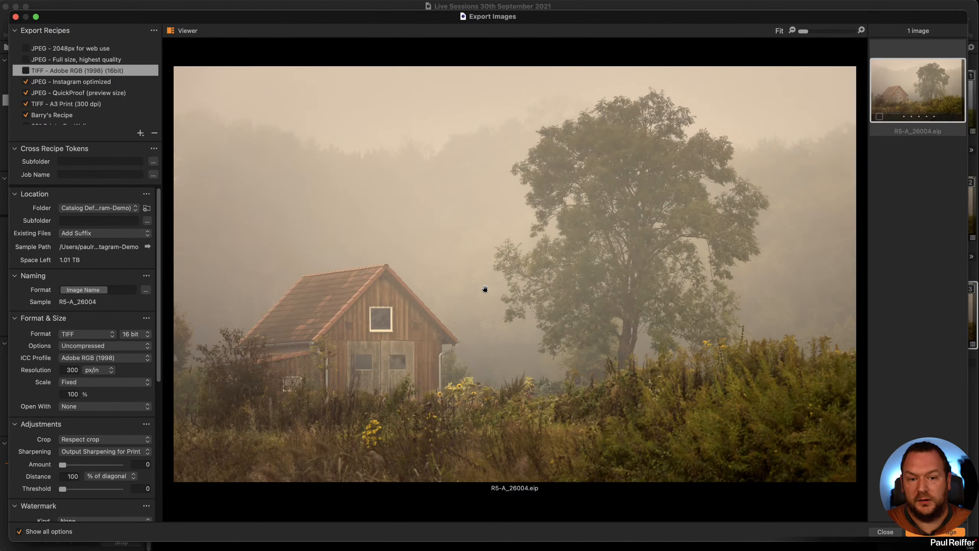
pyautogui.scroll(-10, 82, 347)
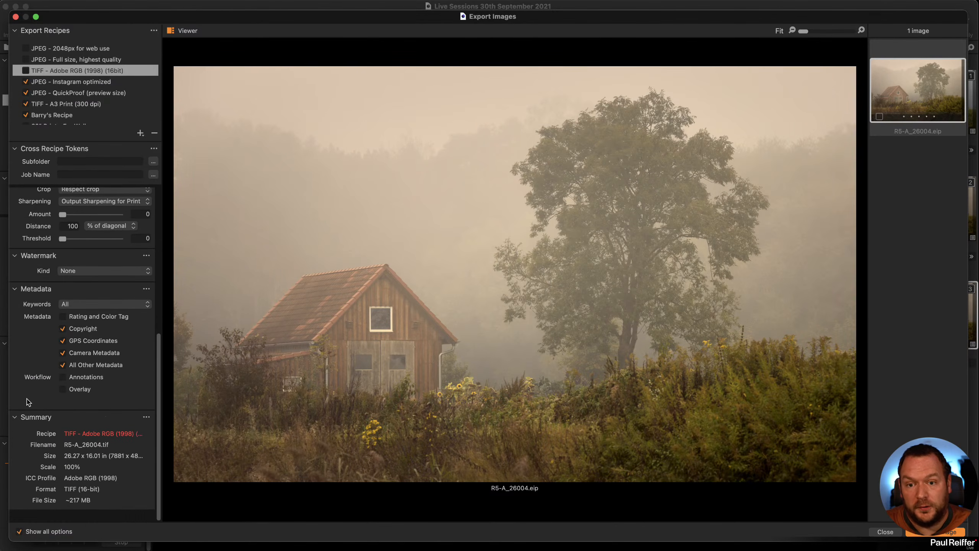
pyautogui.click(891, 533)
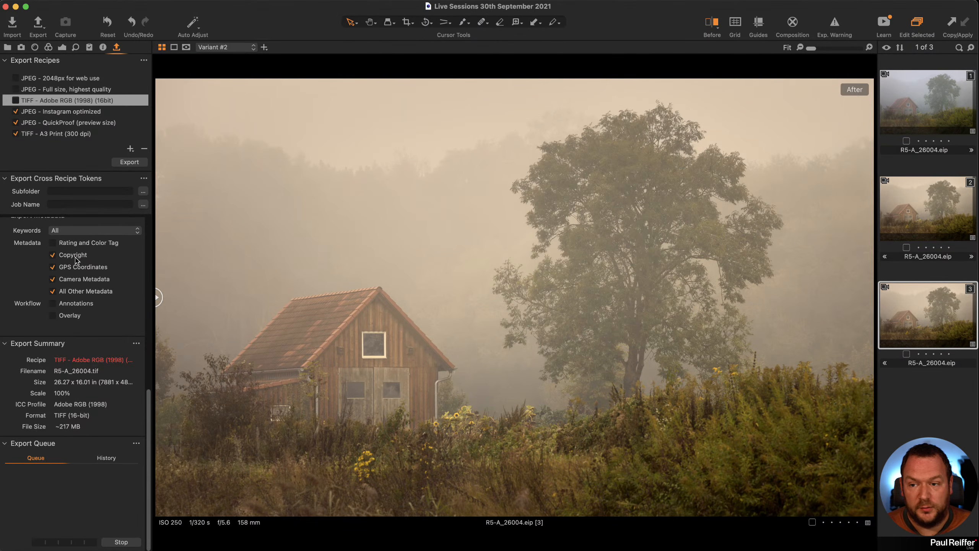
pyautogui.scroll(10, 85, 268)
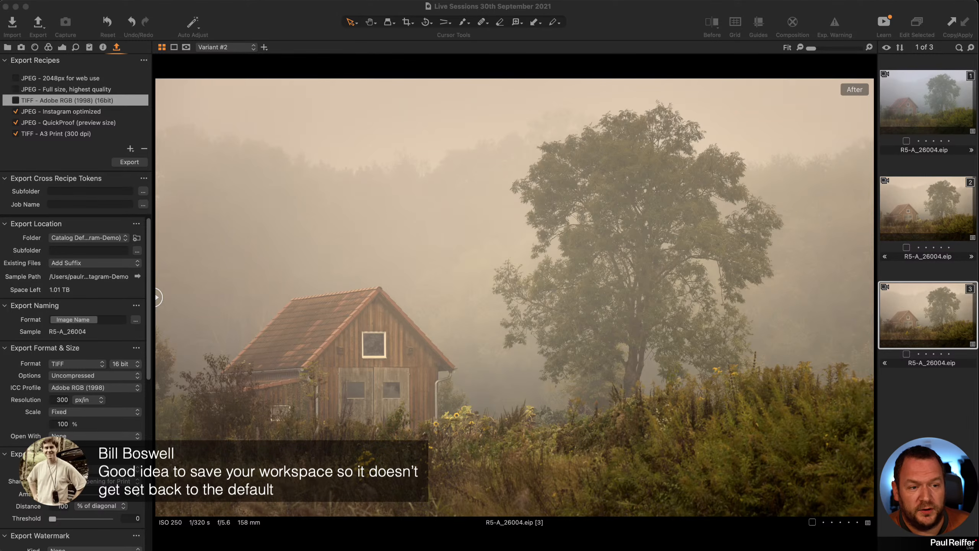
# Step: Look through the Workspace options for saving, deleting and loading workspaces without choosing one
pyautogui.click(292, 24)
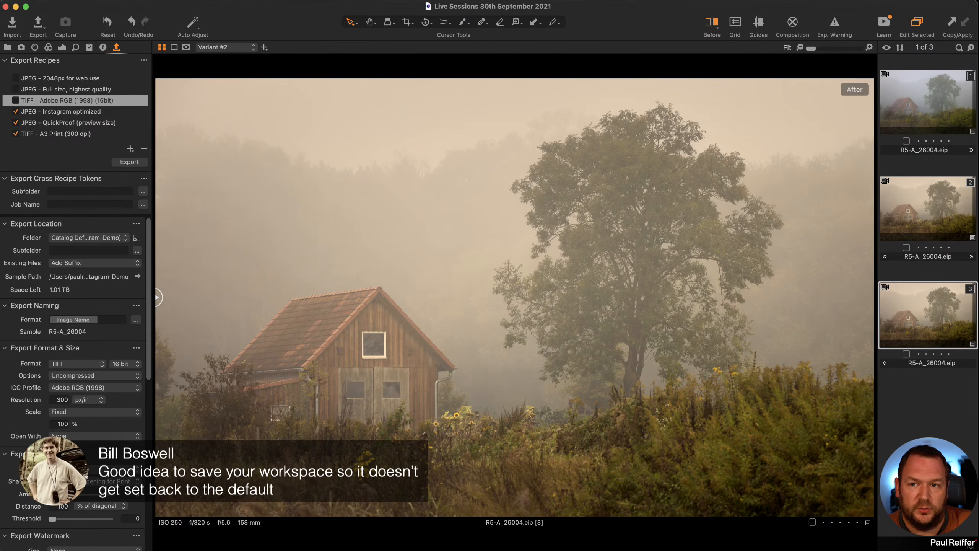
pyautogui.click(252, 1)
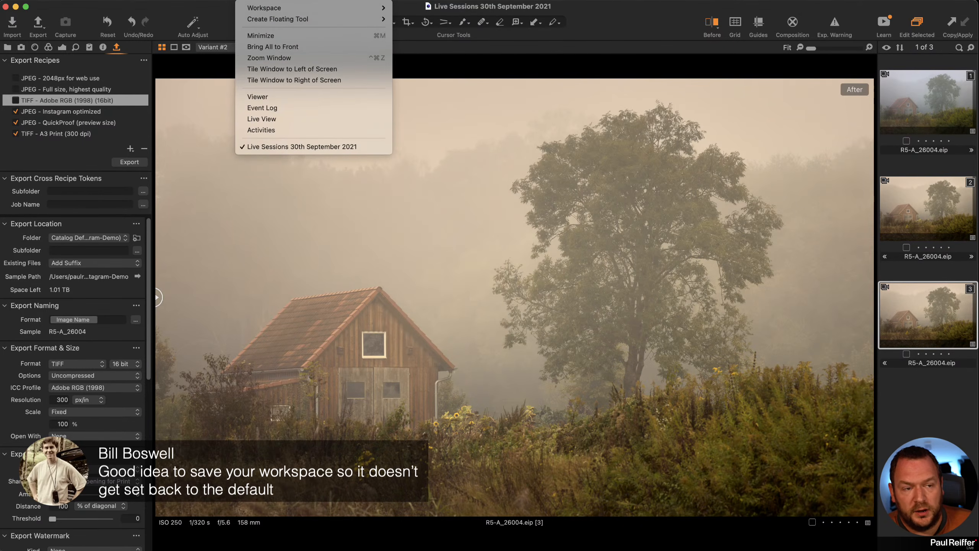
pyautogui.moveTo(264, 4)
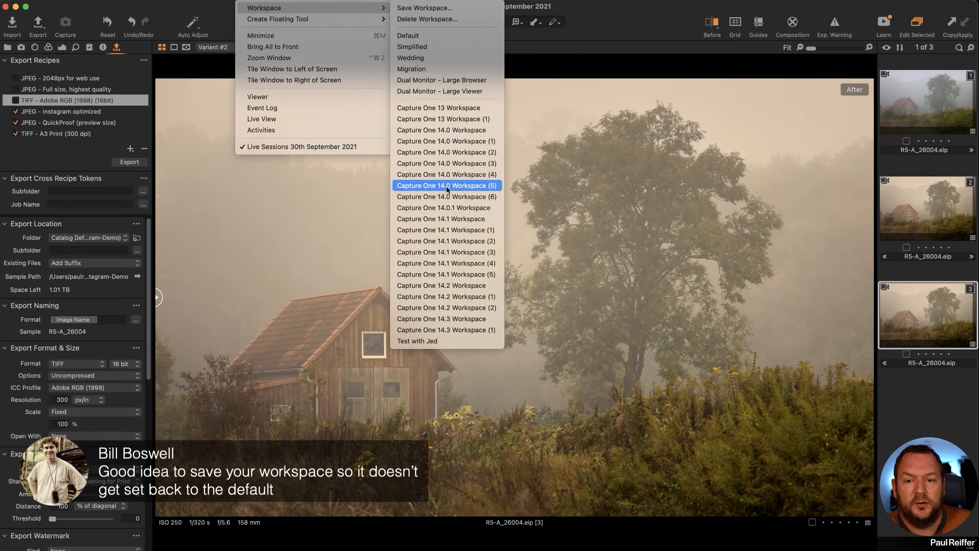
pyautogui.click(657, 20)
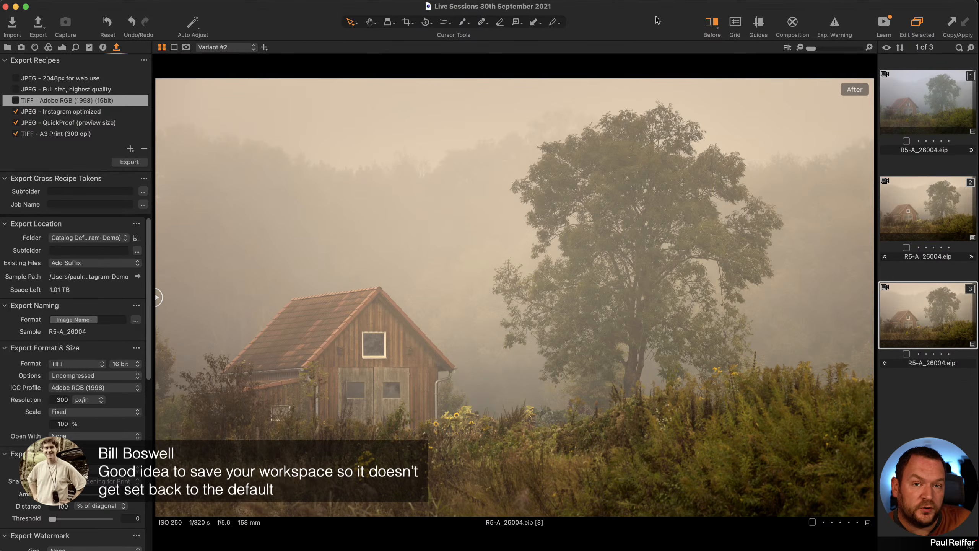
pyautogui.click(250, 1)
pyautogui.moveTo(275, 8)
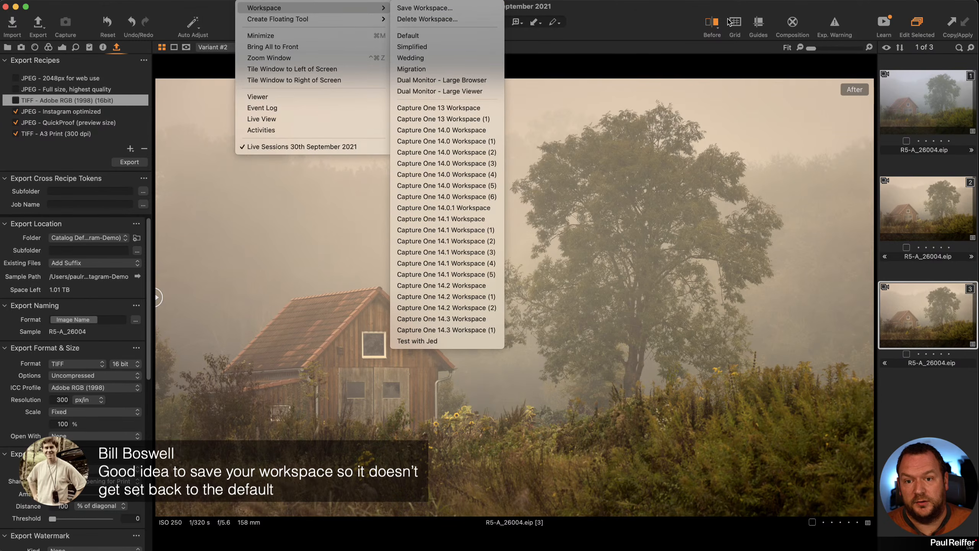
pyautogui.click(626, 20)
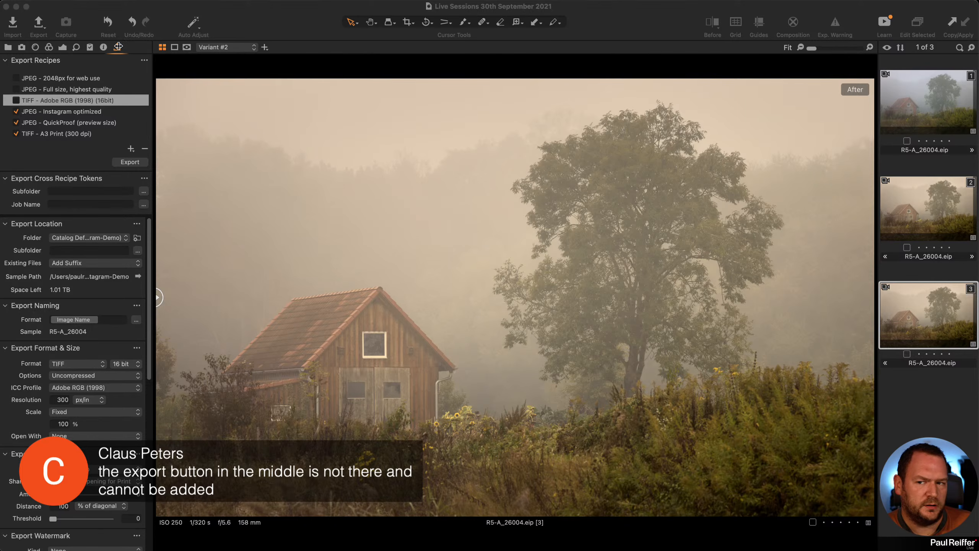
# Step: Check which tool tabs and export tools can be added to the Export tool tab, without adding any
pyautogui.rightClick(136, 46)
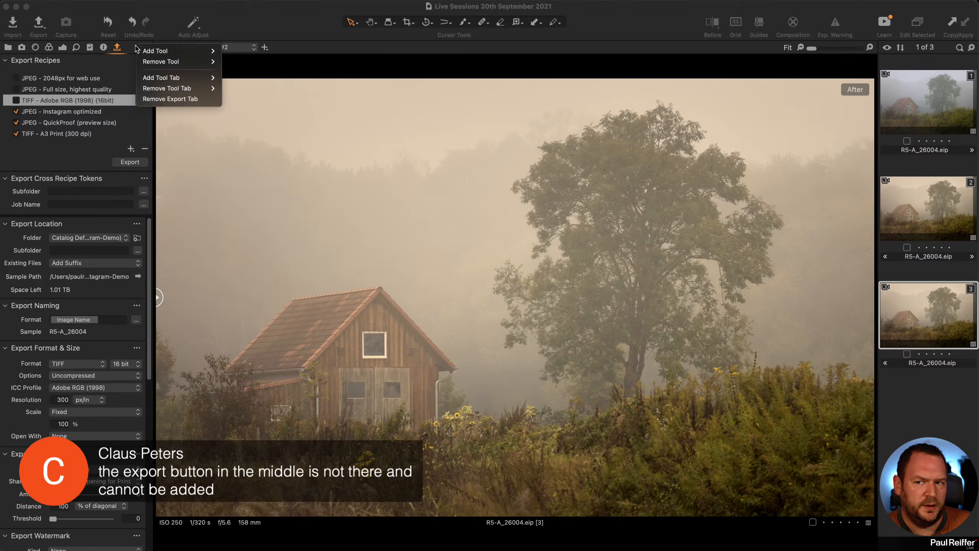
pyautogui.moveTo(189, 78)
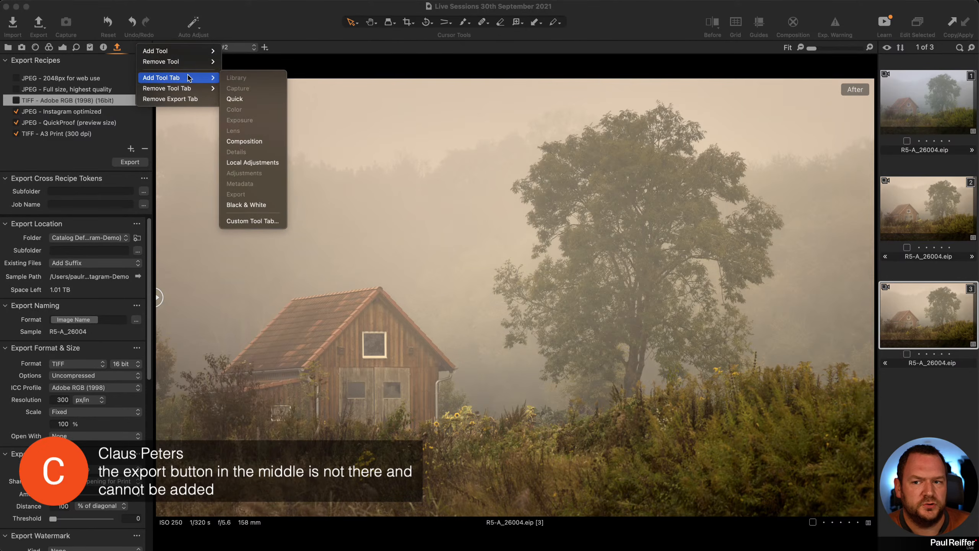
pyautogui.moveTo(200, 51)
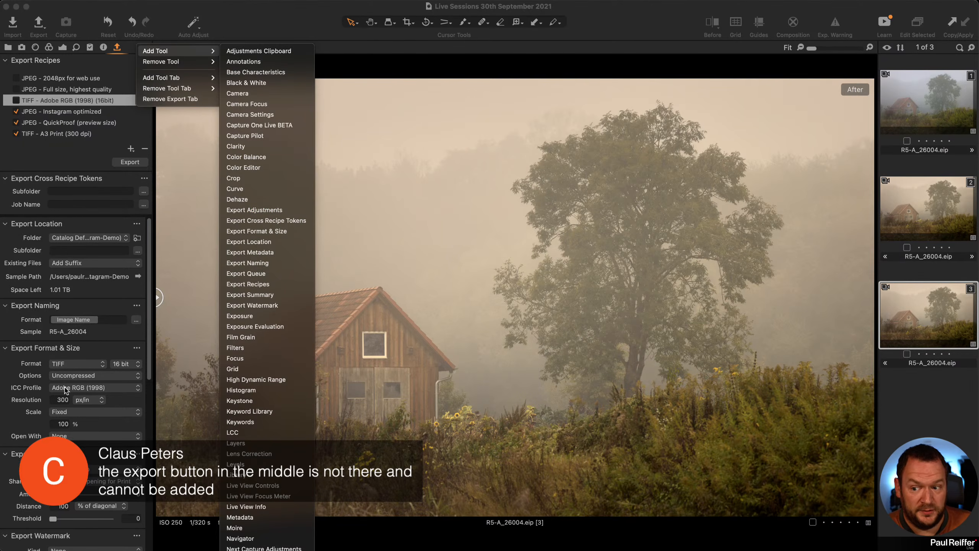
pyautogui.click(61, 160)
pyautogui.scroll(-10, 82, 300)
pyautogui.scroll(10, 82, 300)
pyautogui.rightClick(135, 48)
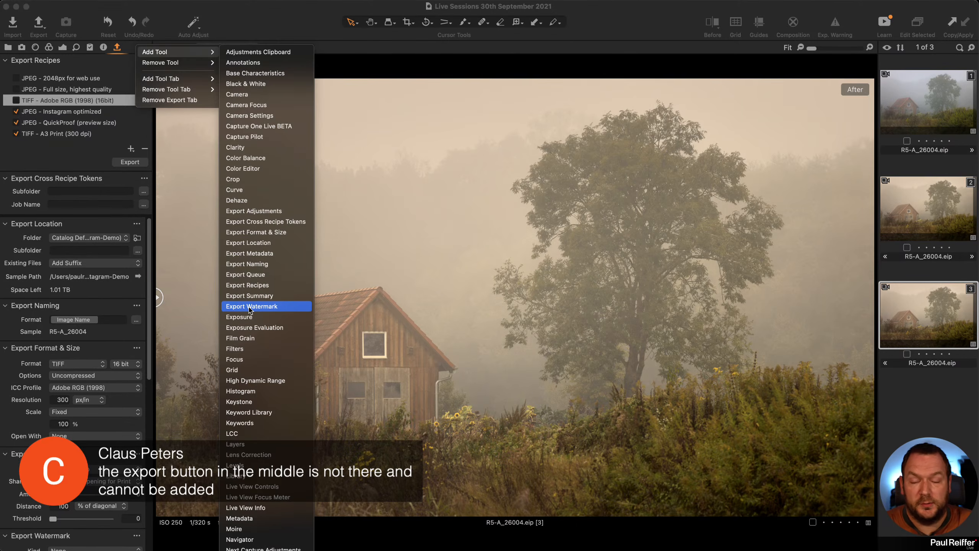
pyautogui.click(306, 19)
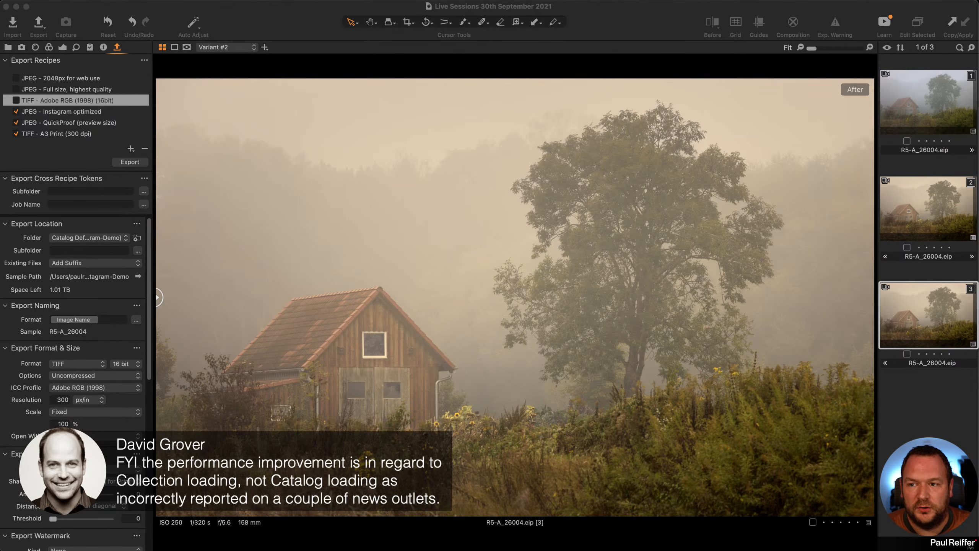
# Step: Look through the catalog and user collections in the Library and return to the Exposure tools
pyautogui.click(7, 47)
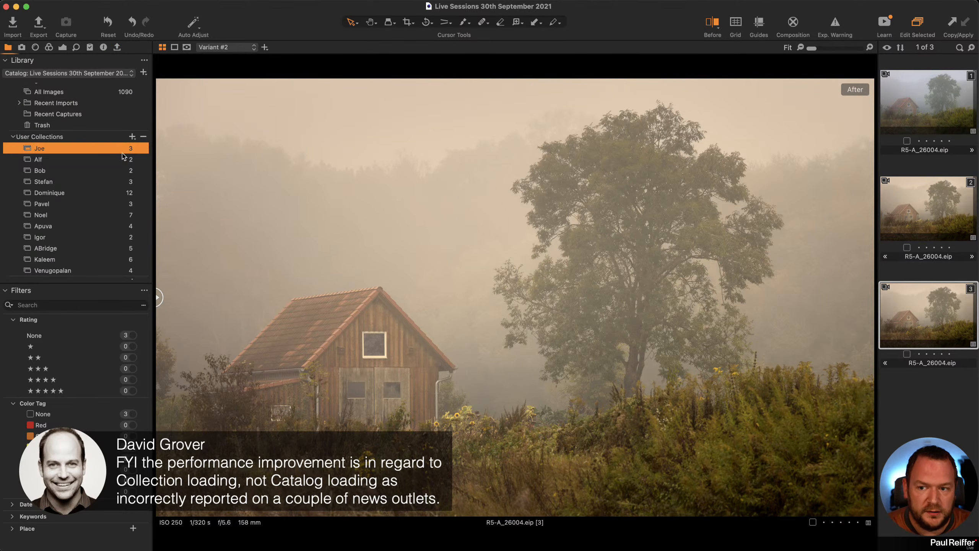
pyautogui.scroll(-1, 55, 177)
pyautogui.scroll(-3, 58, 182)
pyautogui.scroll(5, 54, 164)
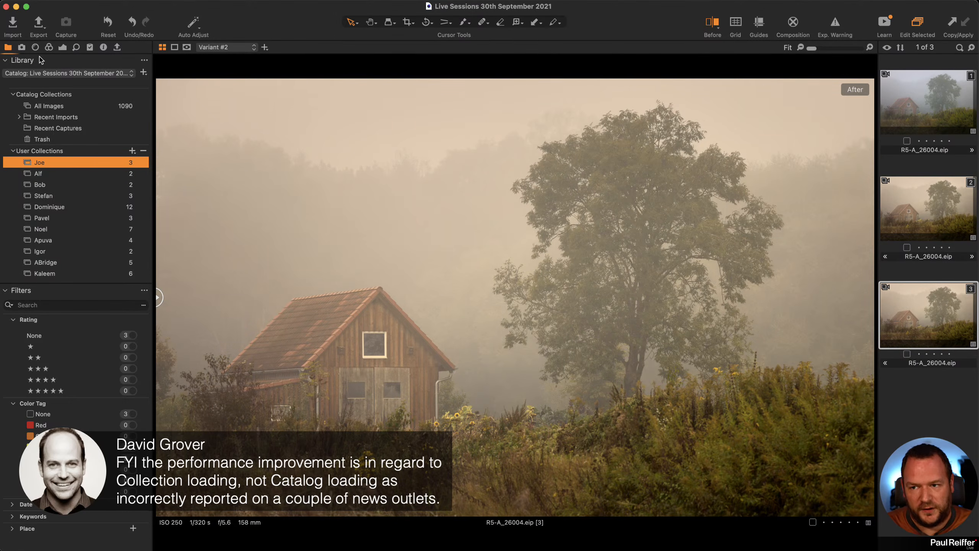
pyautogui.click(62, 47)
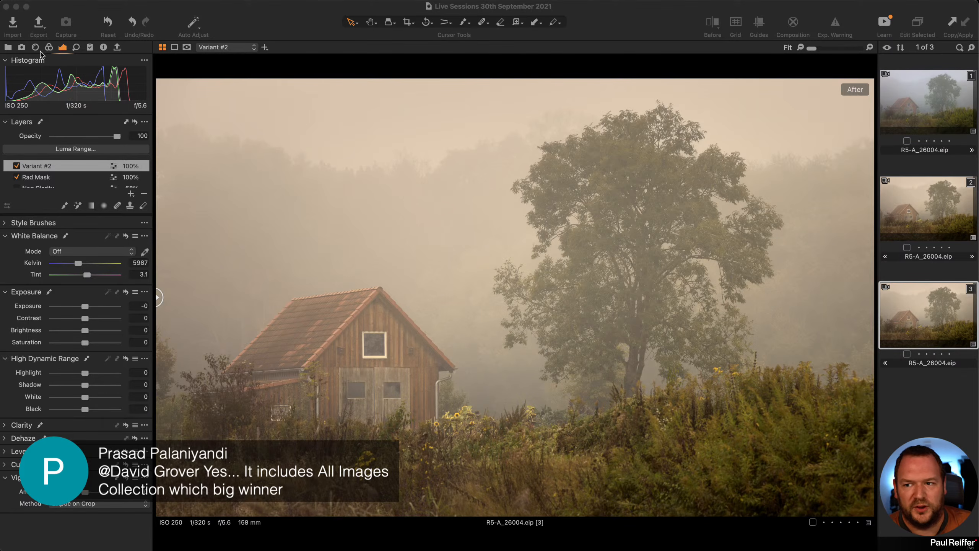
pyautogui.click(8, 47)
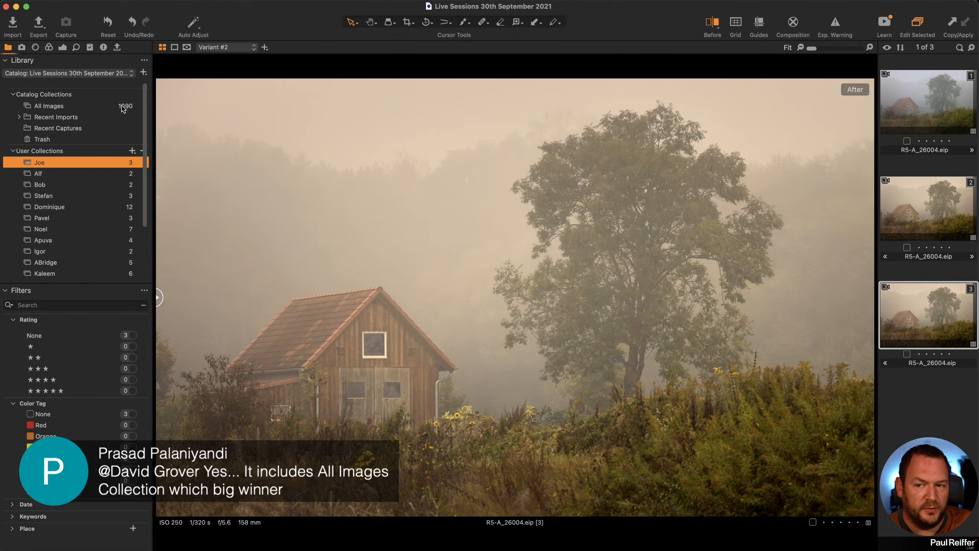
pyautogui.click(62, 47)
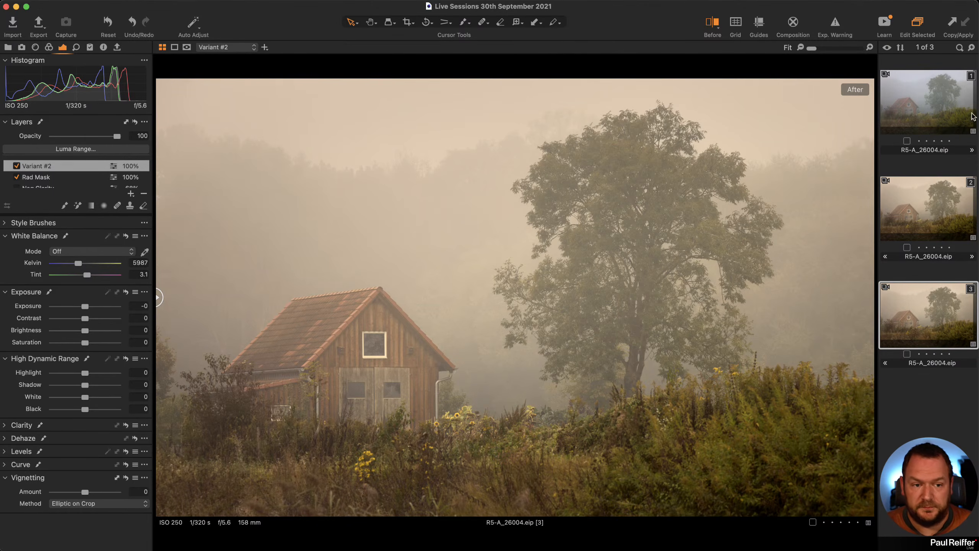
# Step: Create a new unedited variant from the first R5-A_26004.eip variant
pyautogui.rightClick(911, 315)
pyautogui.press('Escape')
pyautogui.click(924, 105)
pyautogui.rightClick(924, 104)
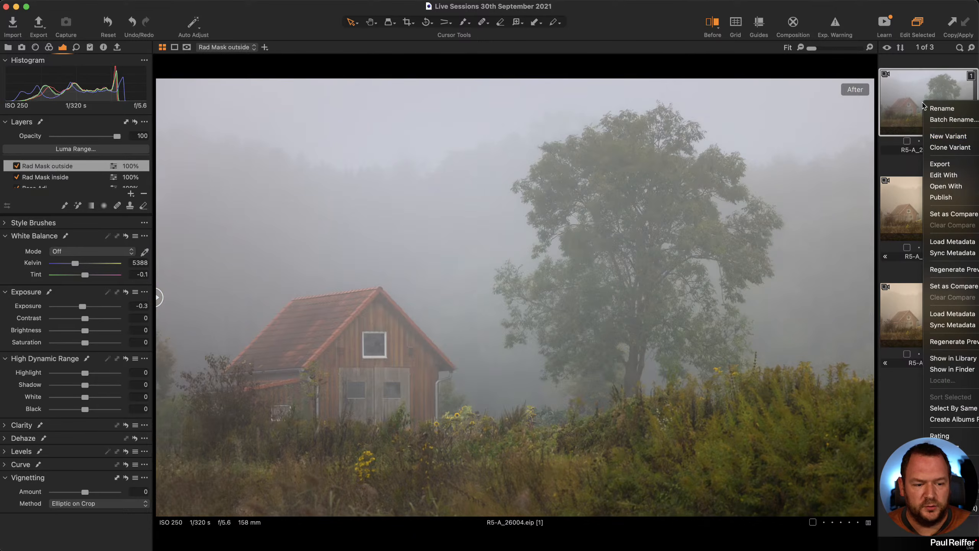
pyautogui.click(946, 135)
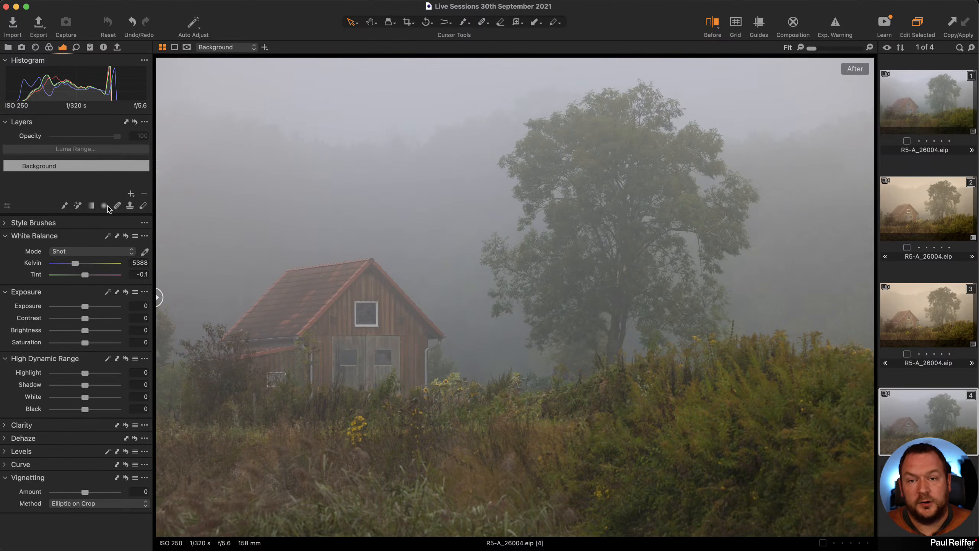
# Step: Add a filled adjustment layer with its exposure set to -1, and switch the layer off to compare
pyautogui.click(132, 194)
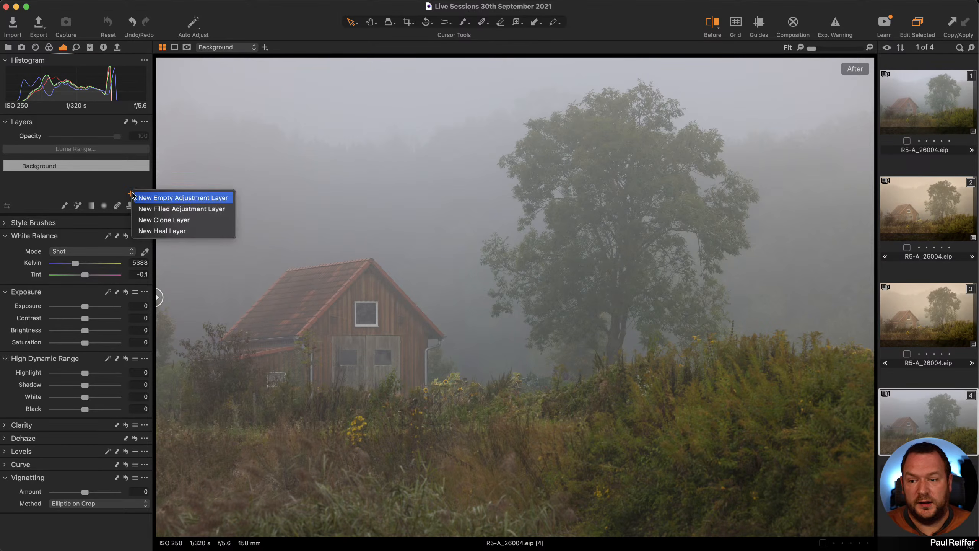
pyautogui.click(185, 209)
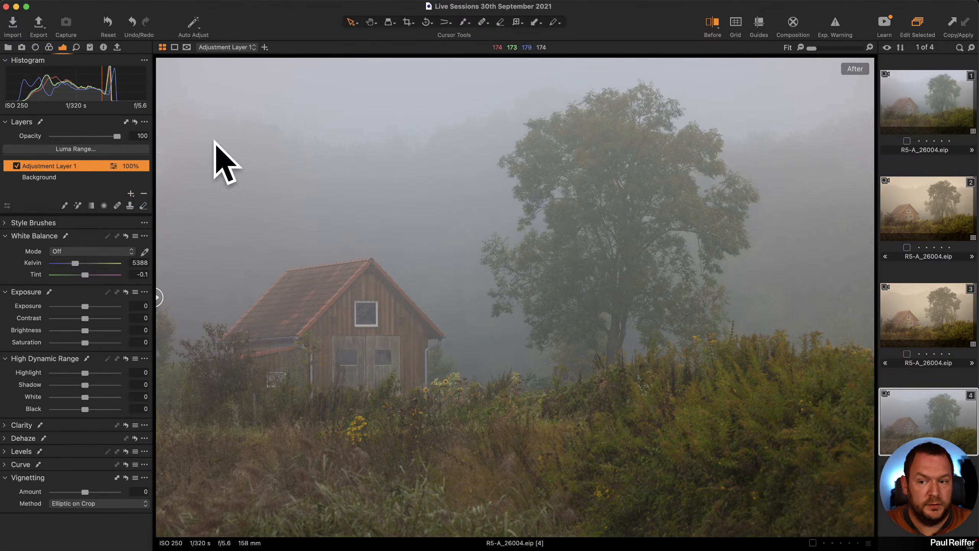
pyautogui.moveTo(84, 306); pyautogui.dragTo(74, 309)
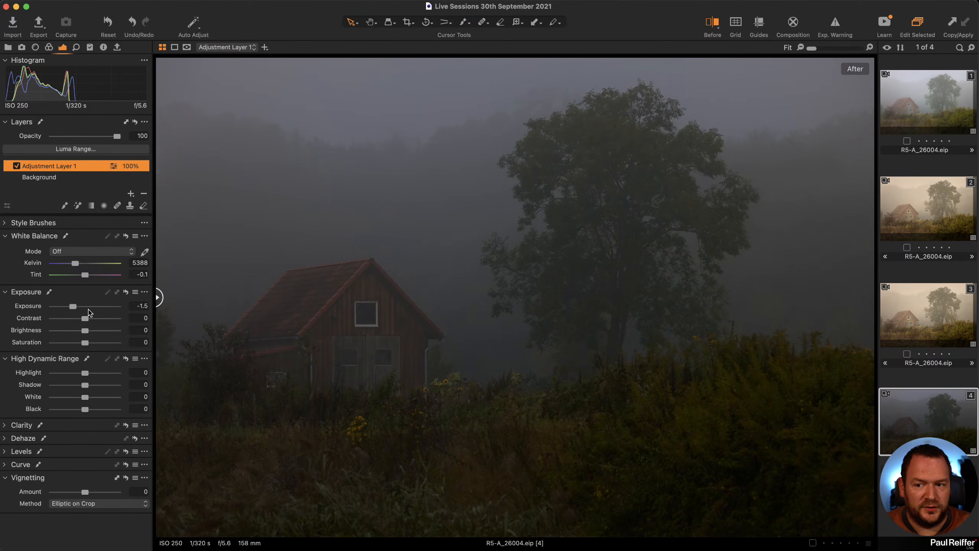
pyautogui.moveTo(72, 309); pyautogui.dragTo(78, 309)
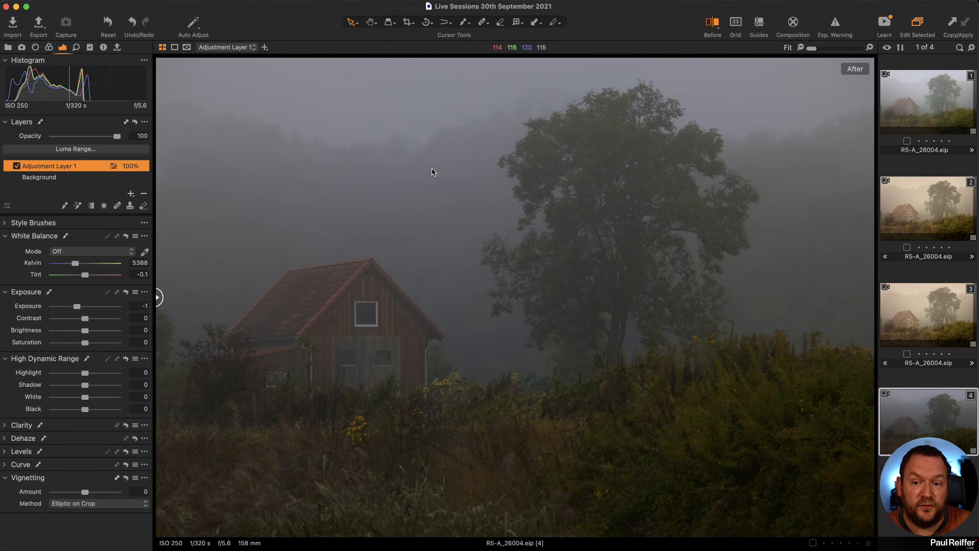
pyautogui.click(16, 166)
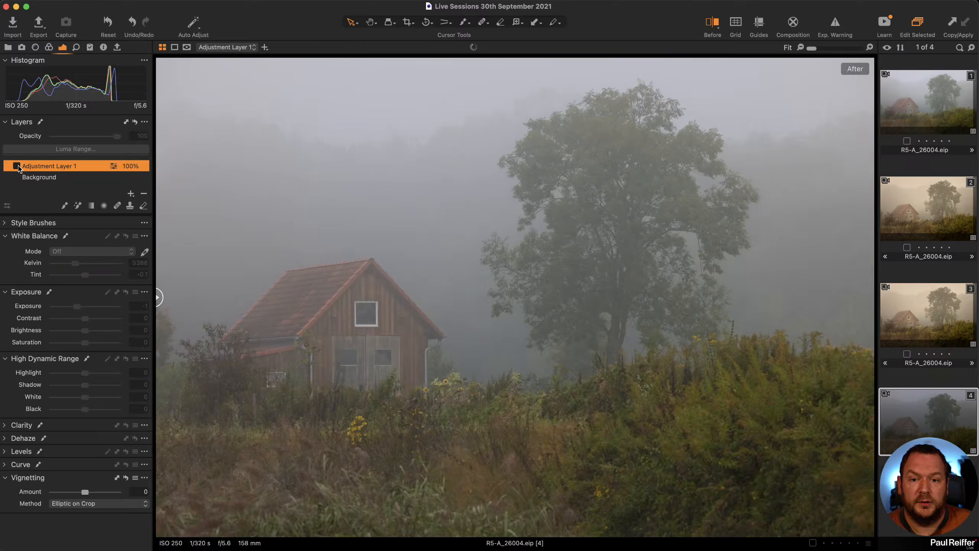
# Step: Switch Adjustment Layer 1 back on and add a second filled adjustment layer with its exposure set to -1
pyautogui.click(16, 166)
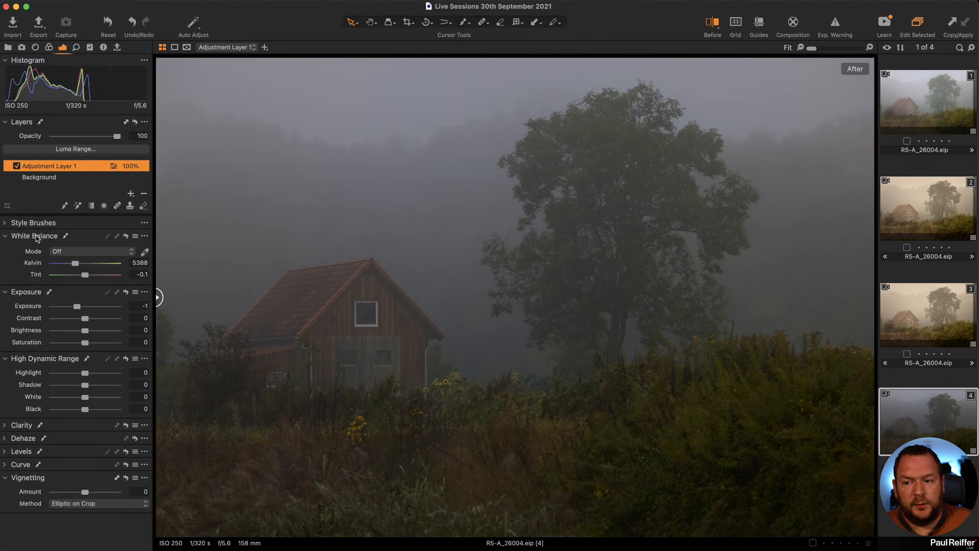
pyautogui.click(131, 193)
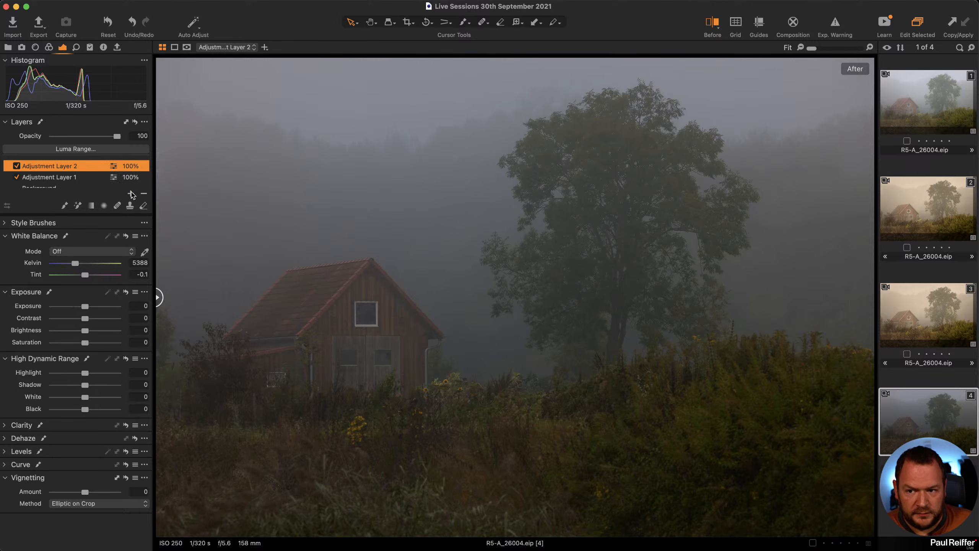
pyautogui.click(144, 193)
pyautogui.click(130, 193)
pyautogui.click(182, 208)
pyautogui.write('-1')
pyautogui.press('Tab')
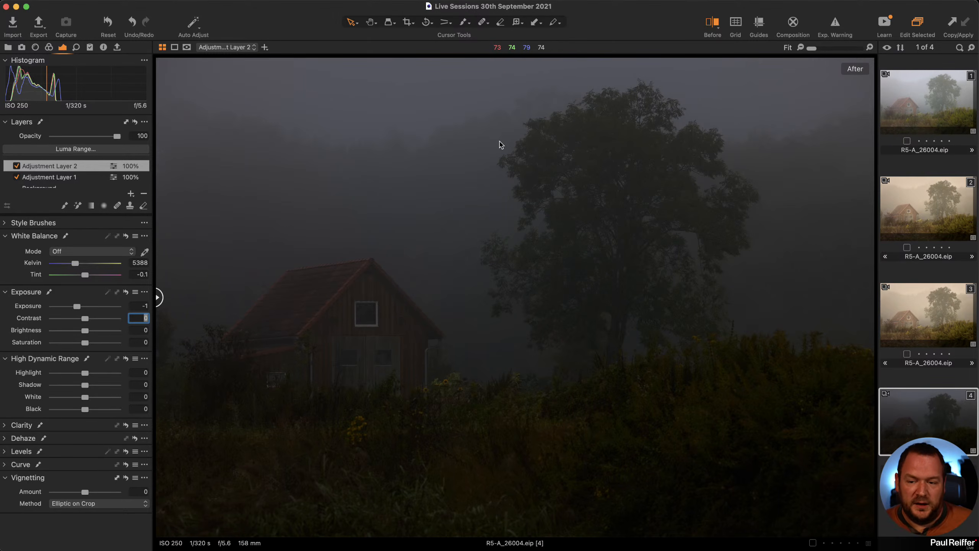
pyautogui.click(141, 305)
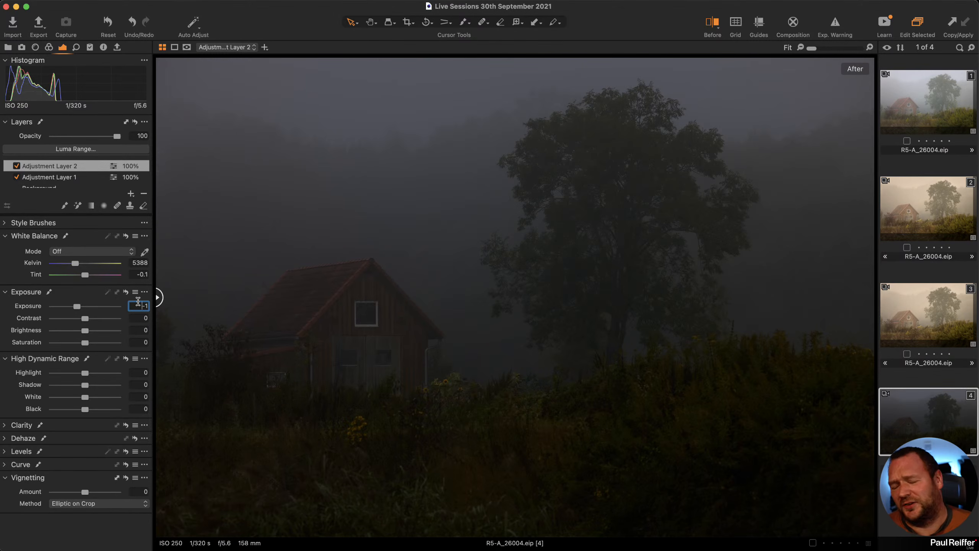
# Step: Switch both adjustment layers off and back on one at a time to compare their effect, and check each layer's settings
pyautogui.click(16, 166)
pyautogui.click(16, 177)
pyautogui.click(41, 189)
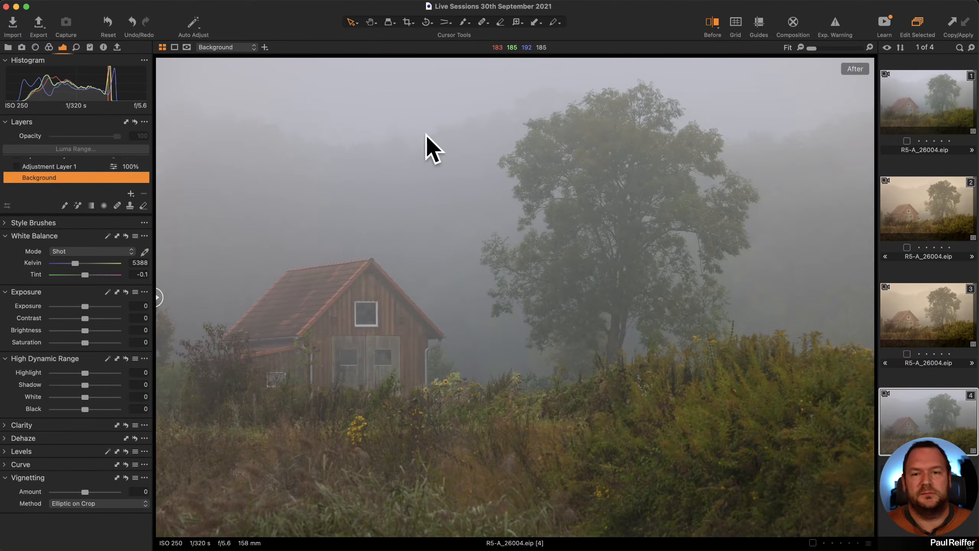
pyautogui.click(24, 169)
pyautogui.click(17, 169)
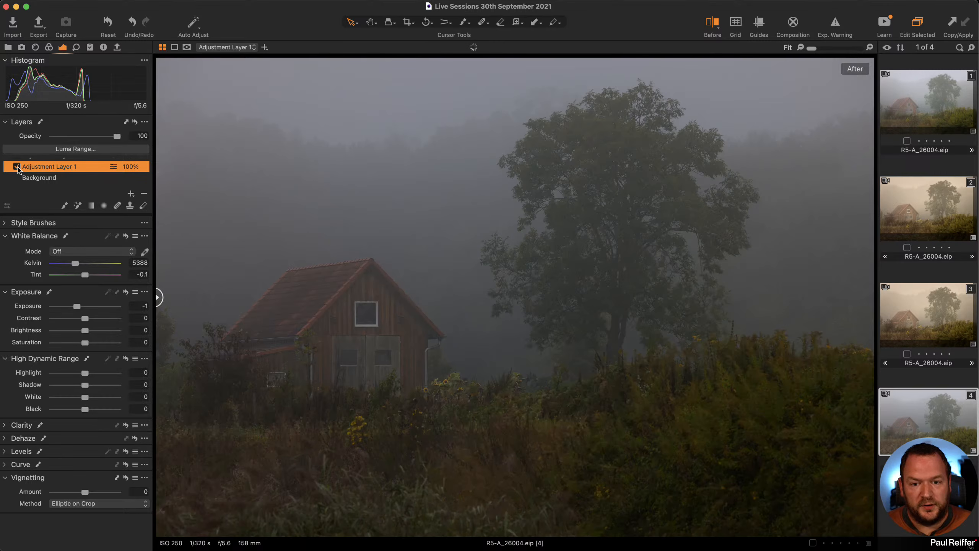
pyautogui.scroll(2, 66, 177)
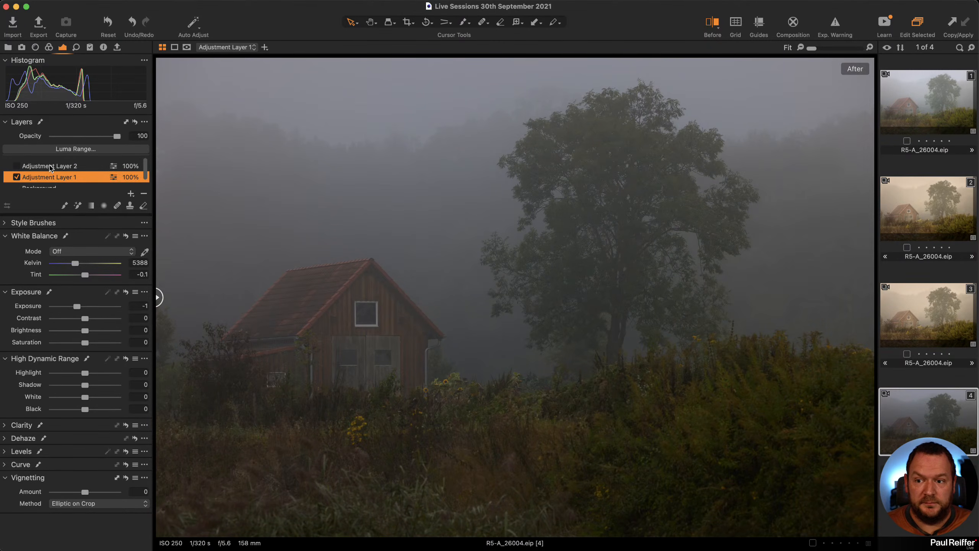
pyautogui.click(50, 167)
pyautogui.click(17, 166)
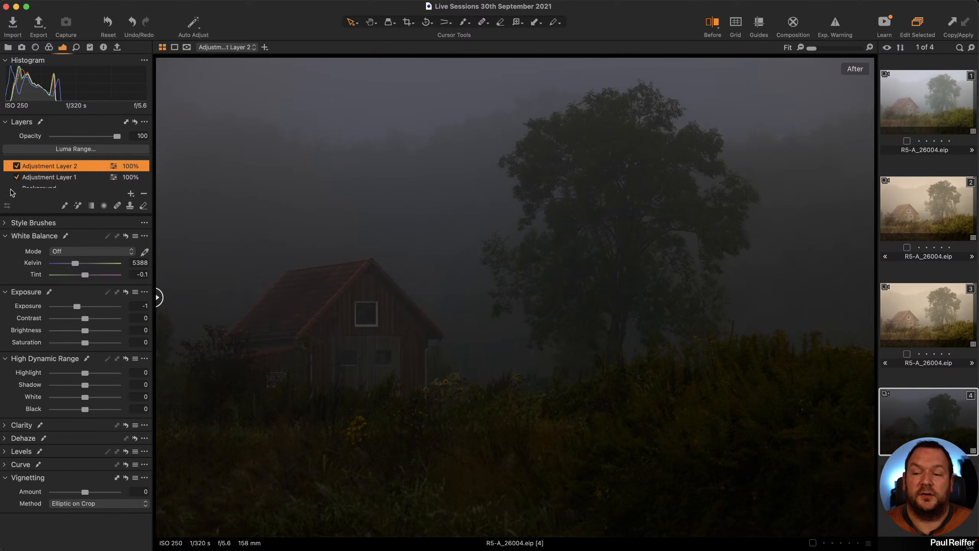
pyautogui.scroll(-1, 40, 186)
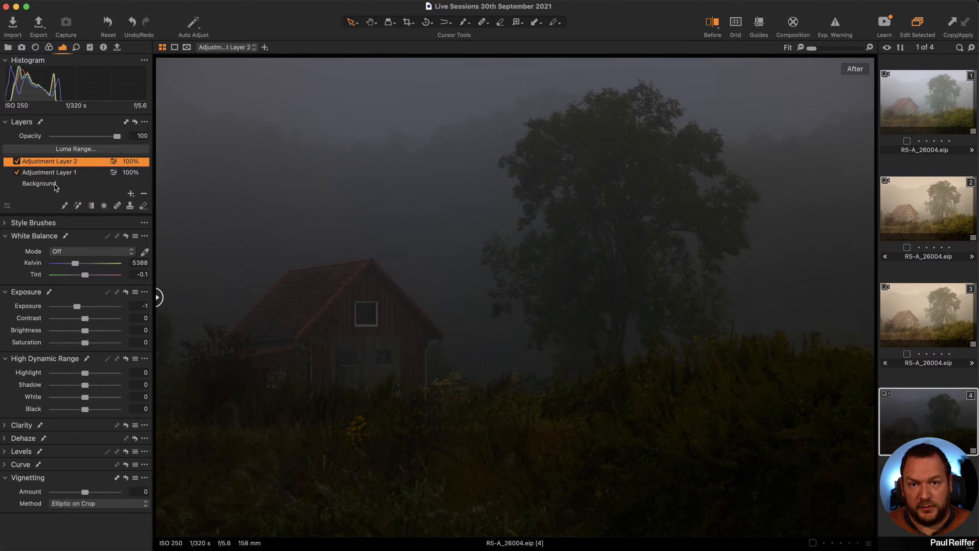
pyautogui.click(79, 173)
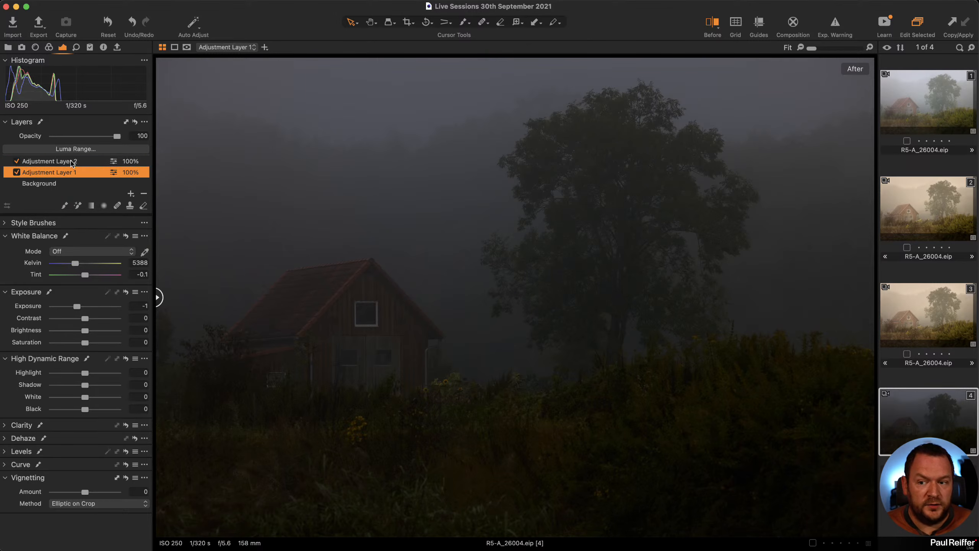
pyautogui.click(72, 162)
pyautogui.scroll(1, 72, 162)
# Step: Clone the fourth variant and delete Adjustment Layer 2 from the copy
pyautogui.rightClick(910, 421)
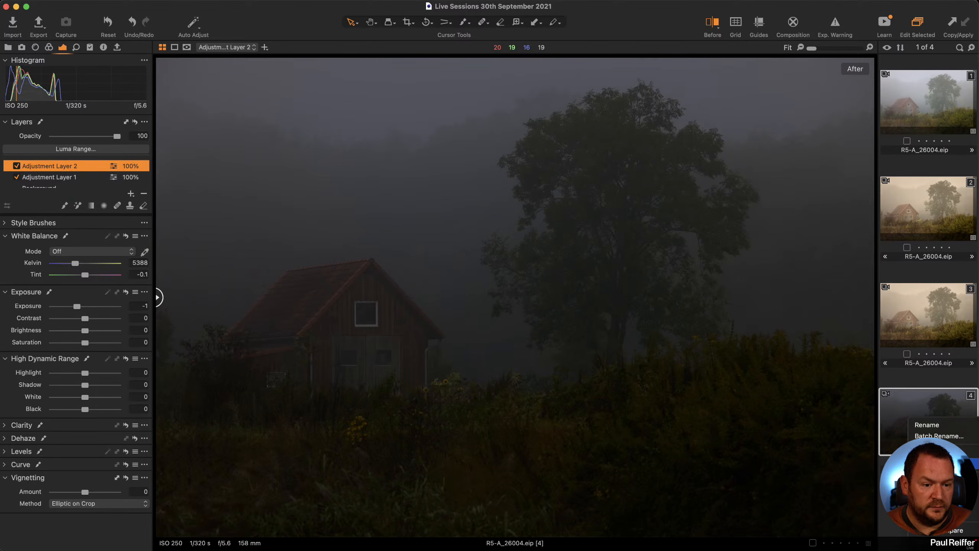
pyautogui.click(932, 464)
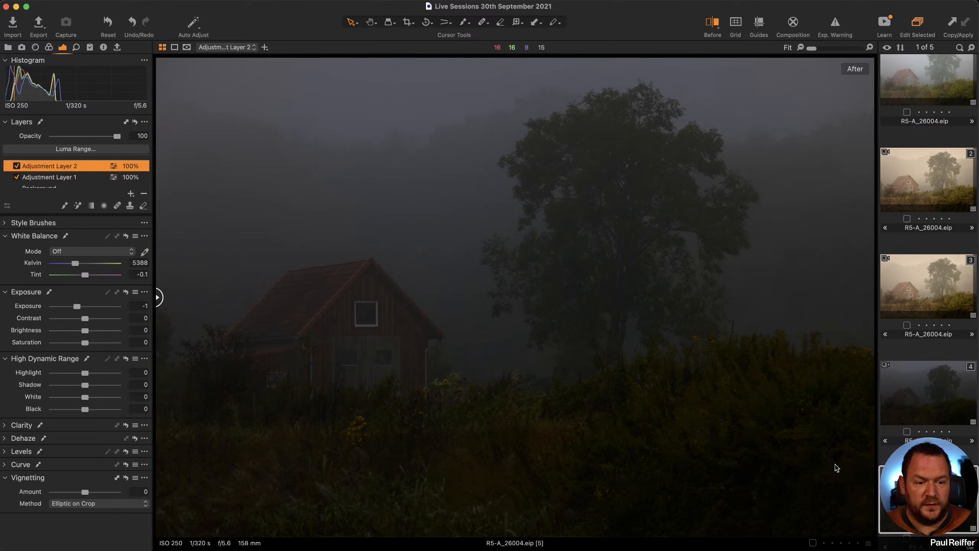
pyautogui.click(43, 168)
pyautogui.press('Delete')
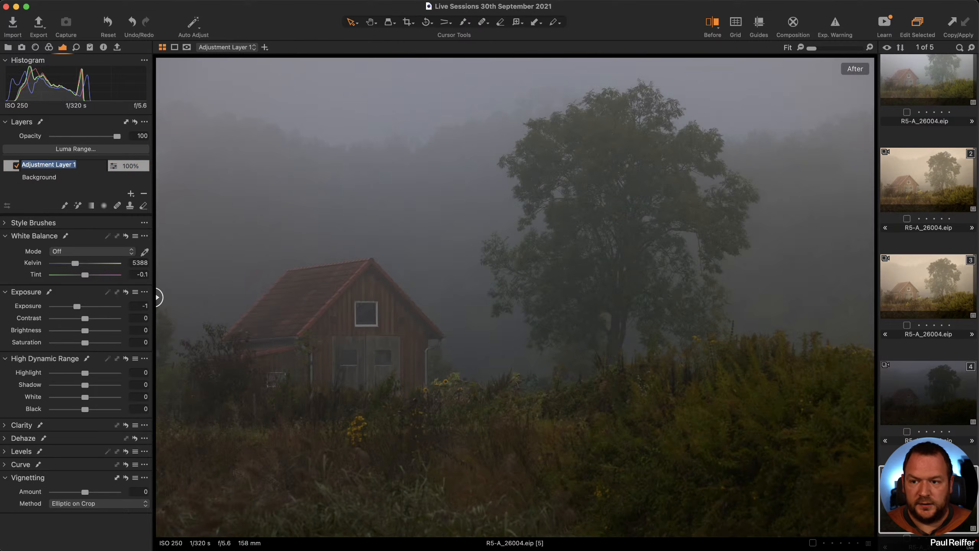
# Step: Set Adjustment Layer 1's exposure to -2 on the fifth variant and compare the result with the fourth variant
pyautogui.click(74, 178)
pyautogui.click(89, 167)
pyautogui.click(138, 306)
pyautogui.write('-2')
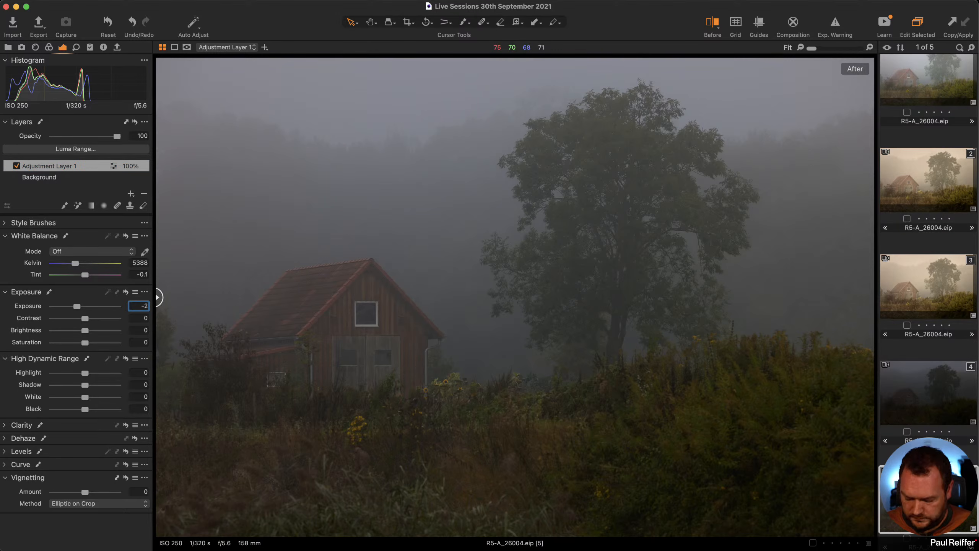
pyautogui.press('Return')
pyautogui.click(922, 401)
pyautogui.click(922, 486)
pyautogui.click(919, 398)
pyautogui.click(923, 486)
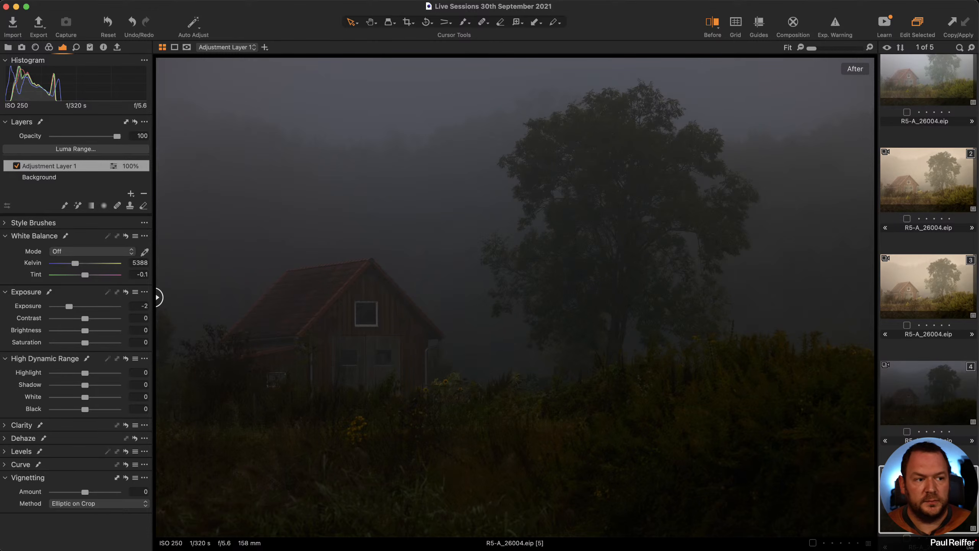
# Step: Clone the fifth variant, and alternate between the fourth and fifth variants to compare stacked and single-layer darkening
pyautogui.rightClick(959, 423)
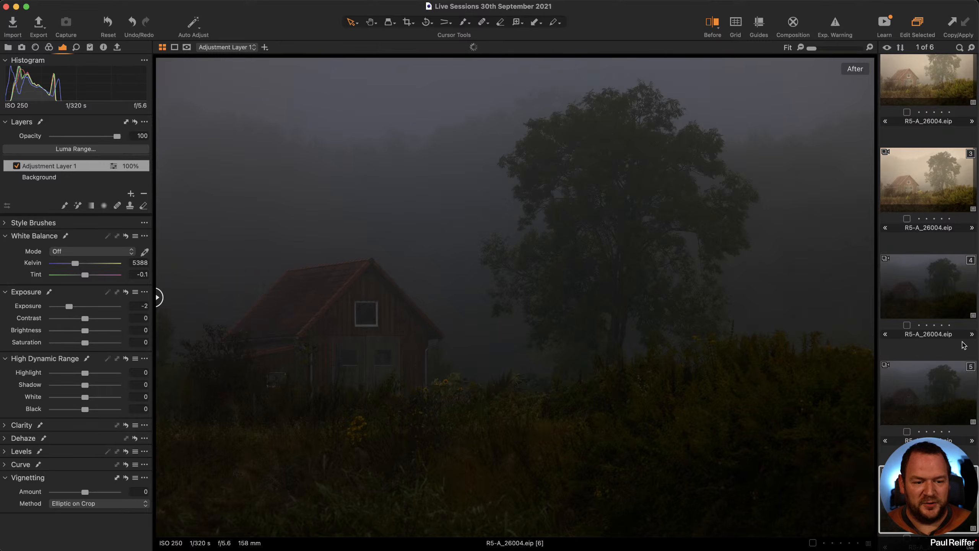
pyautogui.click(926, 289)
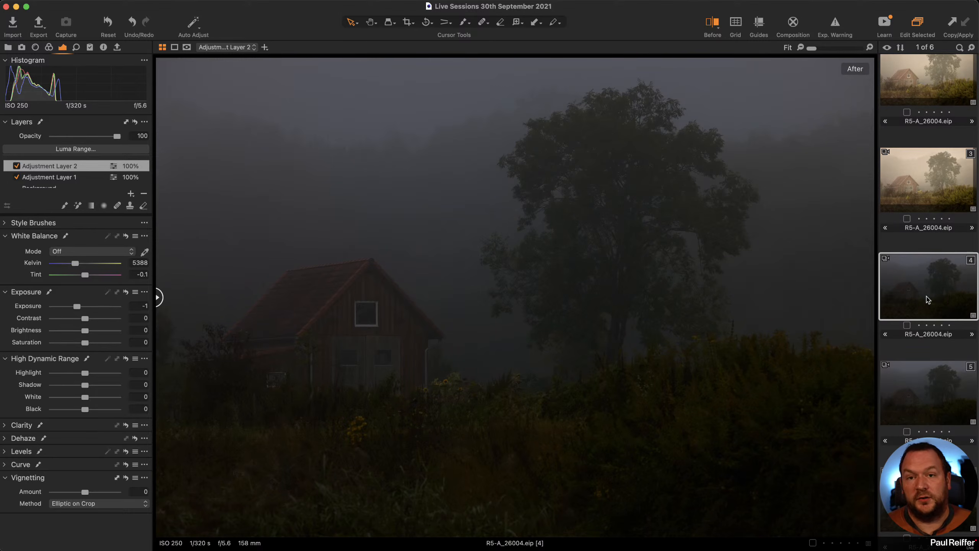
pyautogui.click(929, 382)
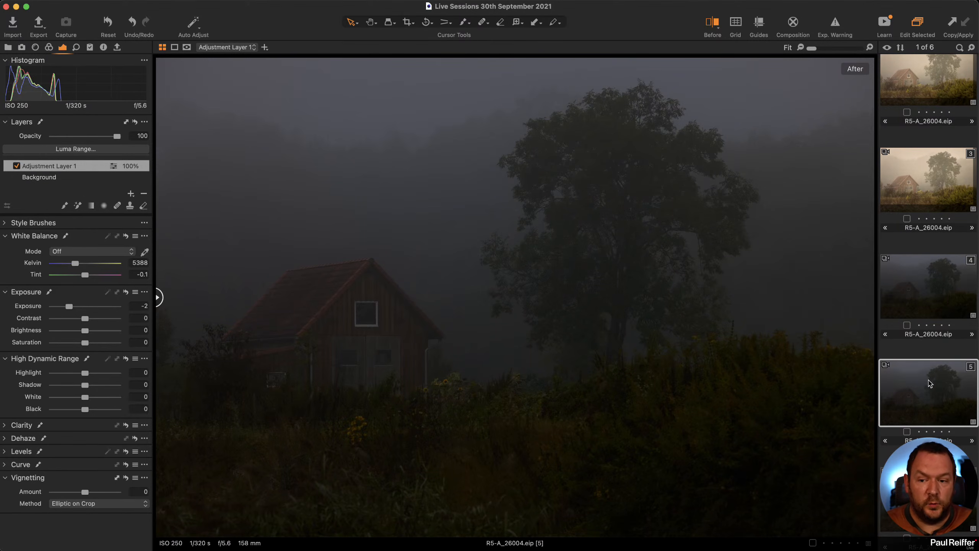
pyautogui.click(916, 275)
pyautogui.click(940, 401)
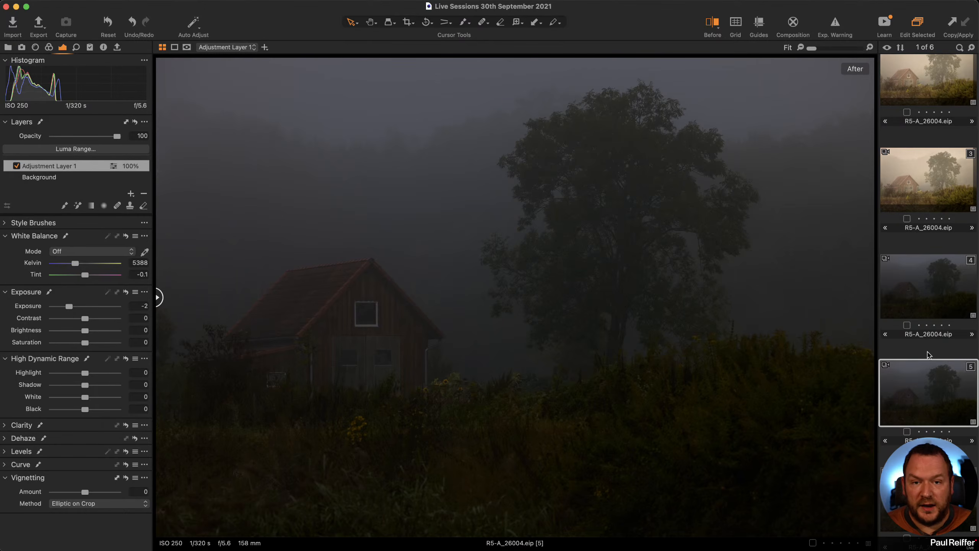
pyautogui.click(922, 302)
pyautogui.click(932, 384)
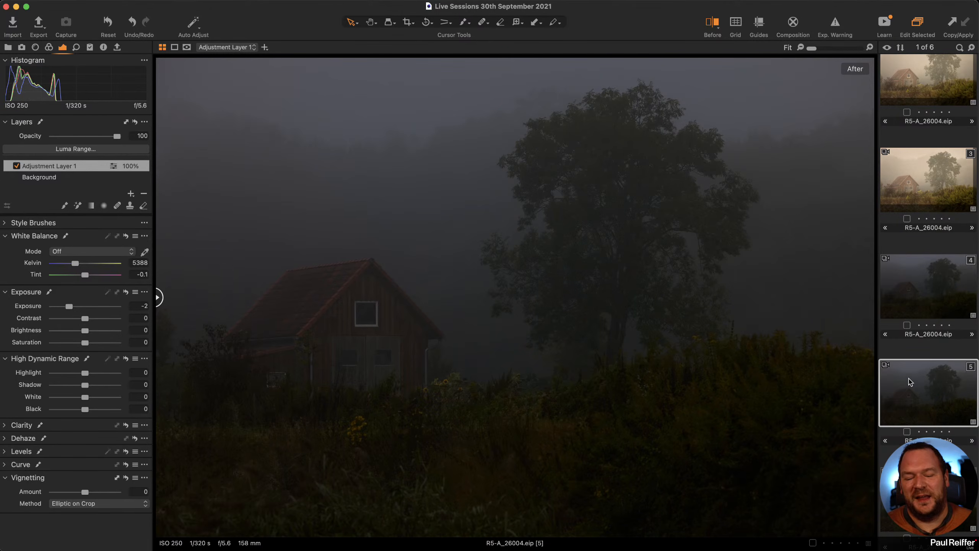
# Step: On the fourth variant, delete Adjustment Layer 2 and set Adjustment Layer 1's exposure to -2
pyautogui.click(925, 312)
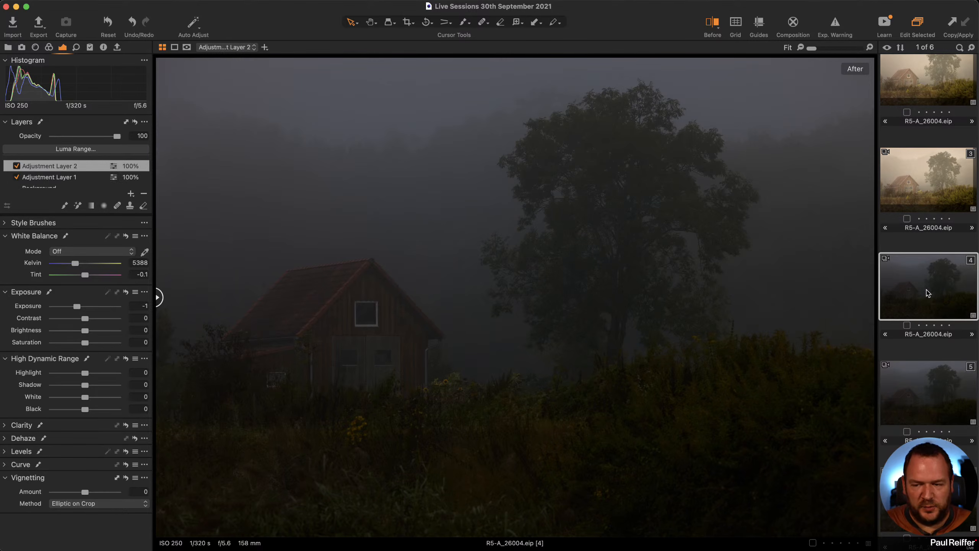
pyautogui.click(143, 193)
pyautogui.click(138, 306)
pyautogui.write('-2')
pyautogui.press('Tab')
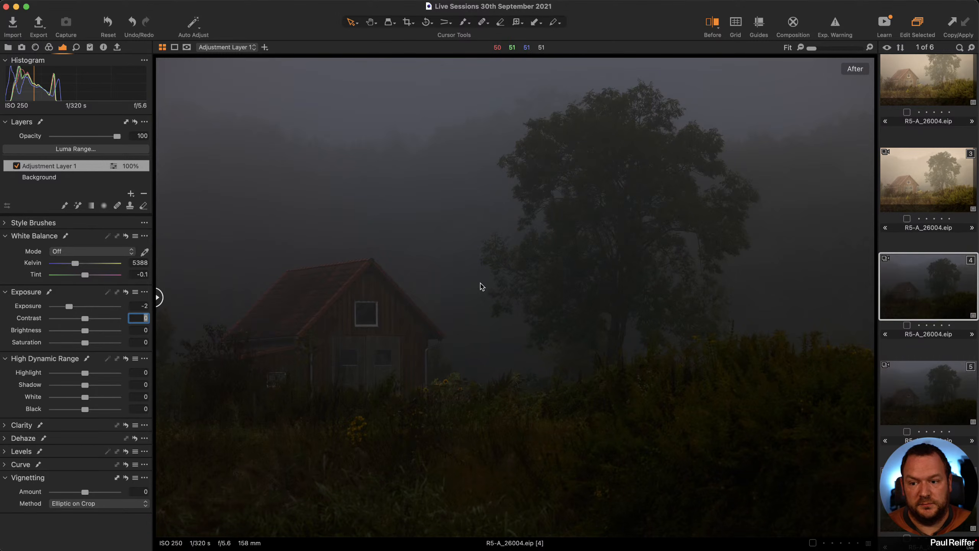
# Step: Add a new adjustment layer with a linear gradient mask running from the photo's top edge to its bottom edge, and show the mask
pyautogui.click(131, 193)
pyautogui.click(91, 205)
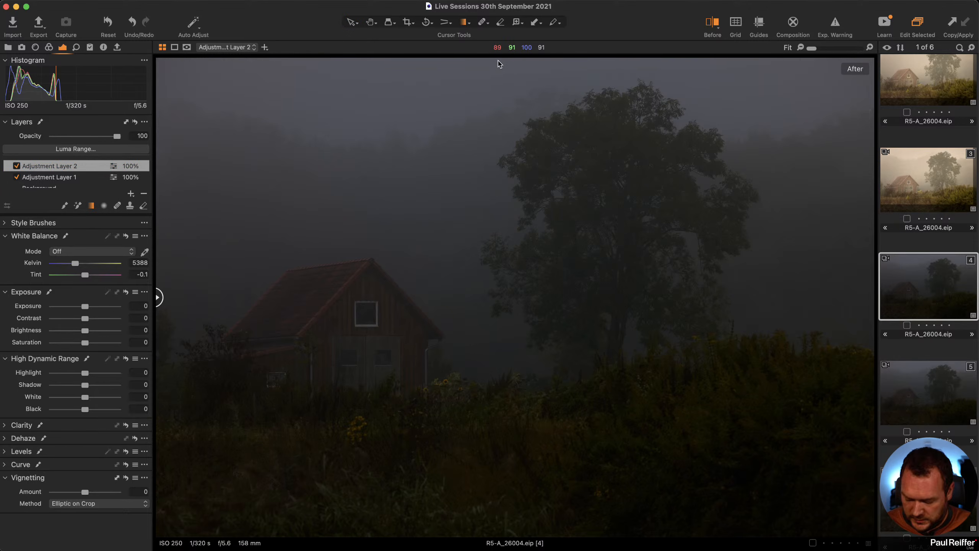
pyautogui.moveTo(499, 61); pyautogui.dragTo(505, 534)
pyautogui.press('m')
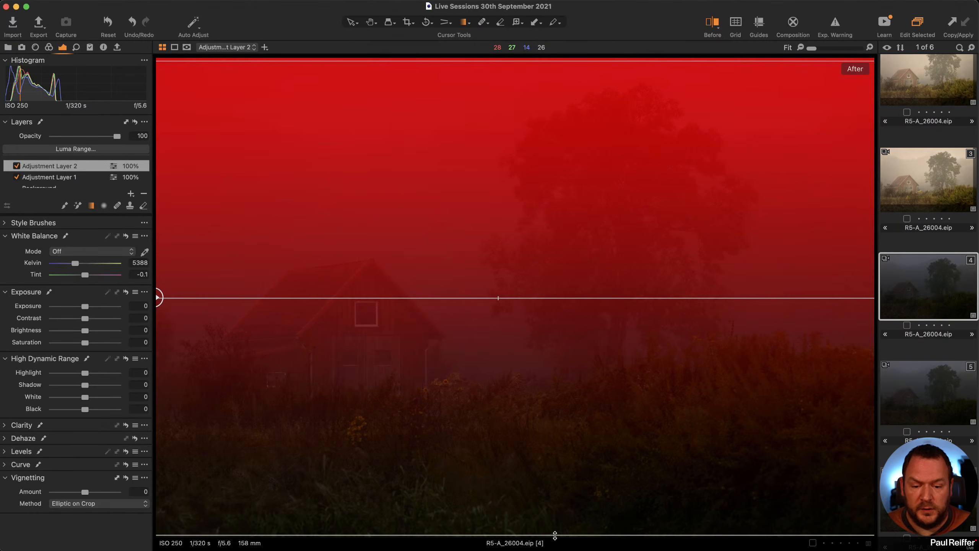
# Step: Try the gradient's lower boundary at the barn's base, place it just above the photo's bottom edge, and hide the mask
pyautogui.moveTo(559, 535); pyautogui.dragTo(564, 381)
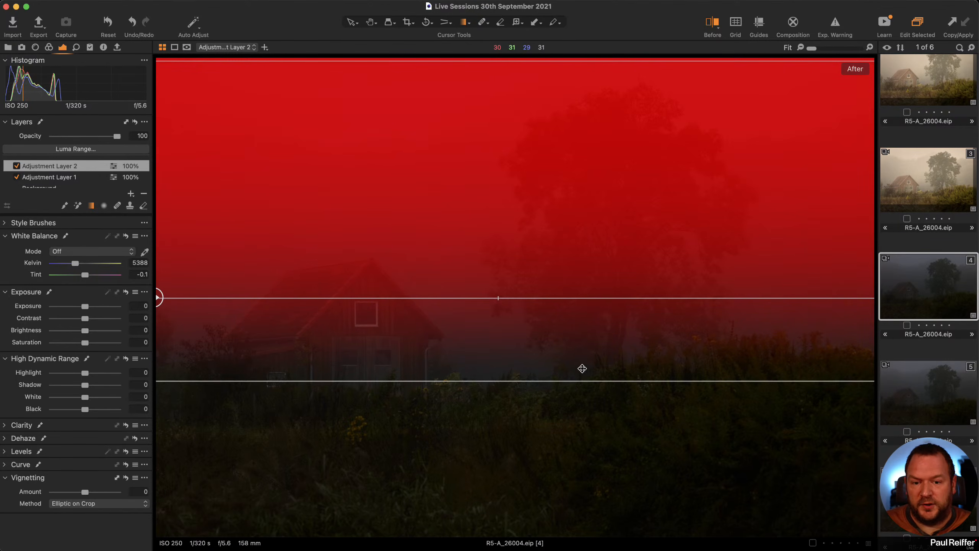
pyautogui.moveTo(565, 382); pyautogui.dragTo(594, 518)
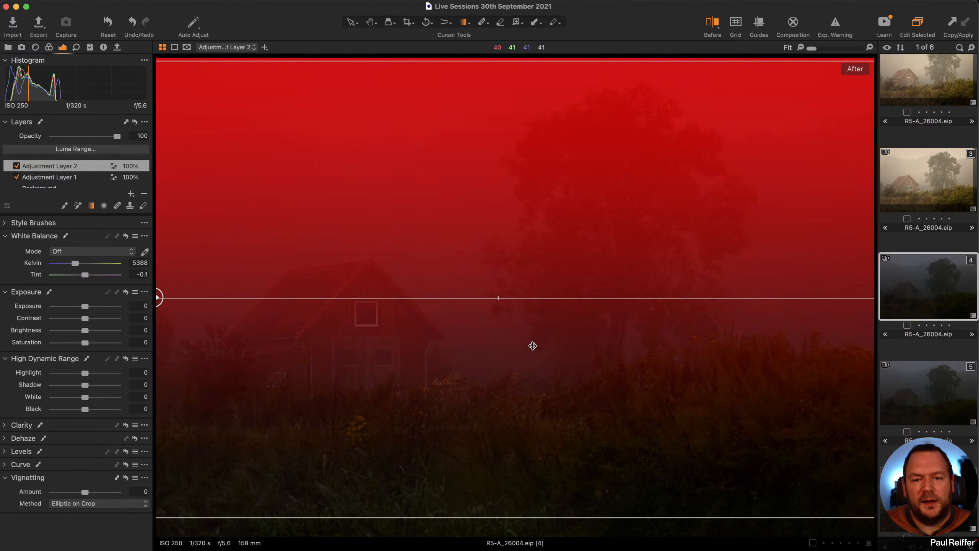
pyautogui.press('m')
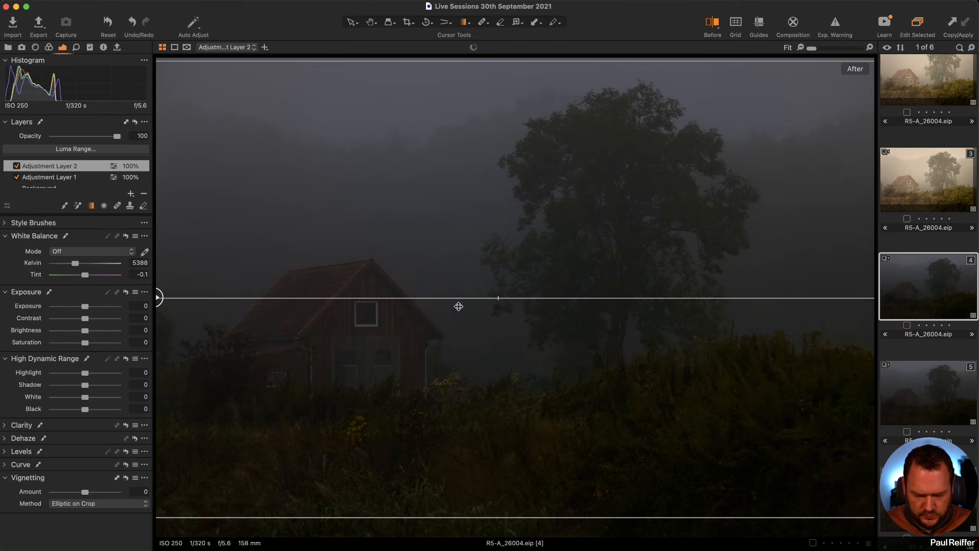
# Step: Set the gradient layer's exposure to -2 and briefly show its mask to check the coverage
pyautogui.click(139, 306)
pyautogui.write('-2')
pyautogui.press('Tab')
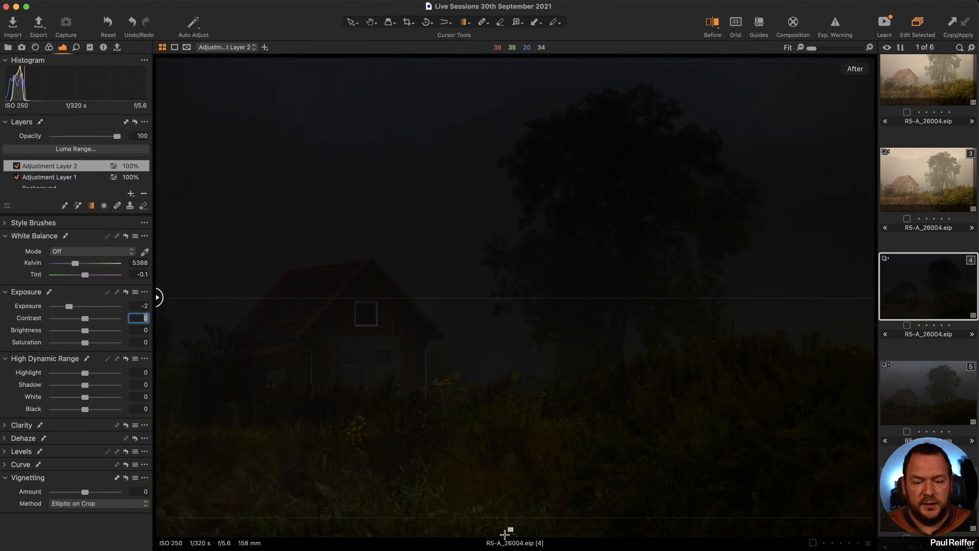
pyautogui.press('Return')
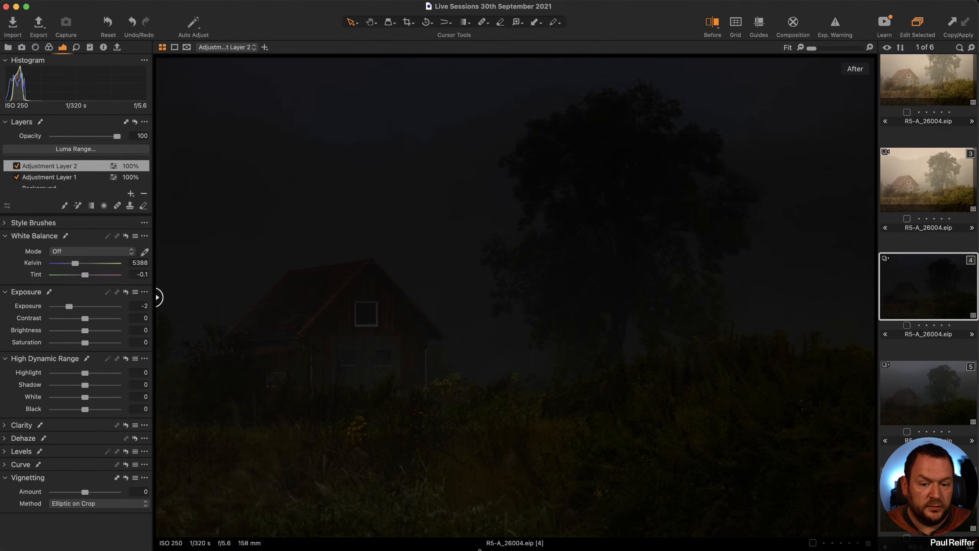
pyautogui.press('m')
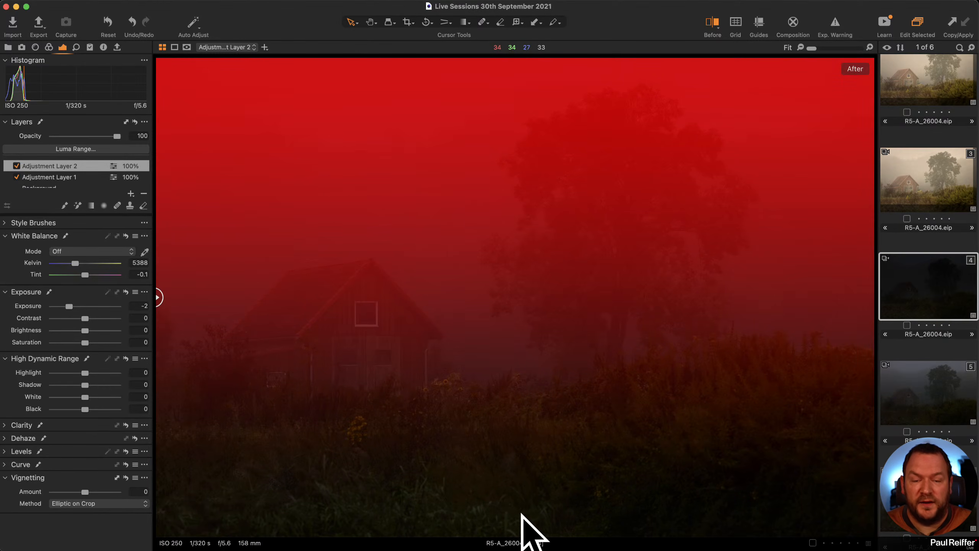
pyautogui.press('m')
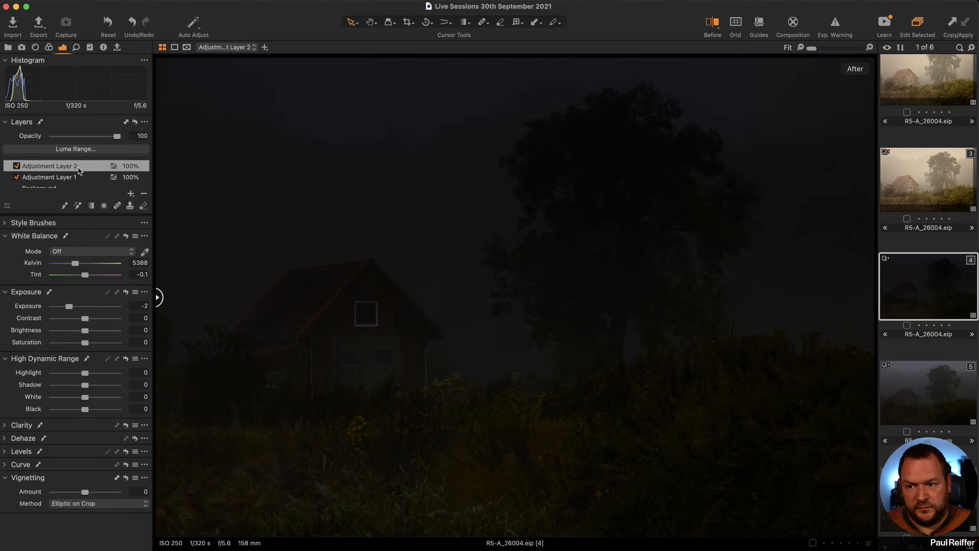
# Step: Compare before and after with the split divider over the barn, and display Adjustment Layer 2's mask
pyautogui.click(79, 179)
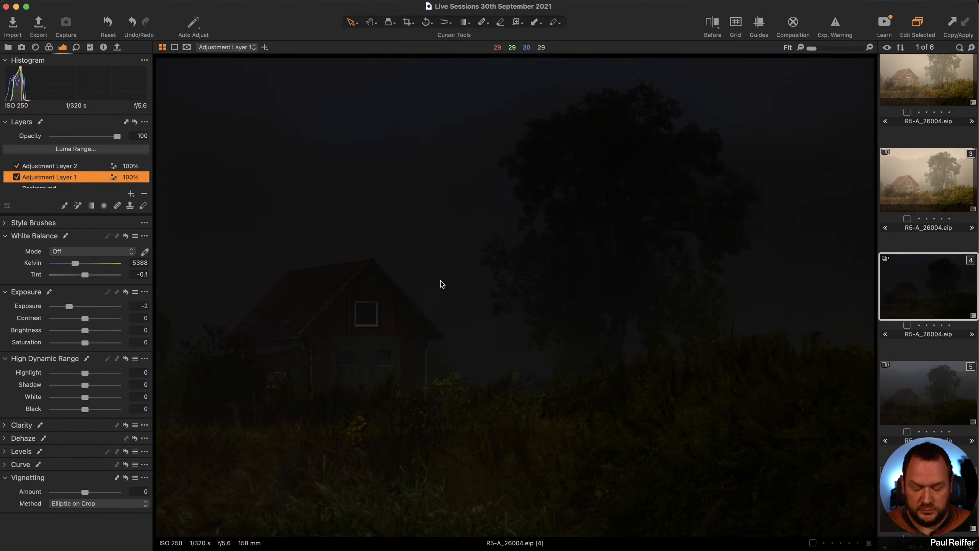
pyautogui.press('y')
pyautogui.moveTo(508, 296); pyautogui.dragTo(347, 376)
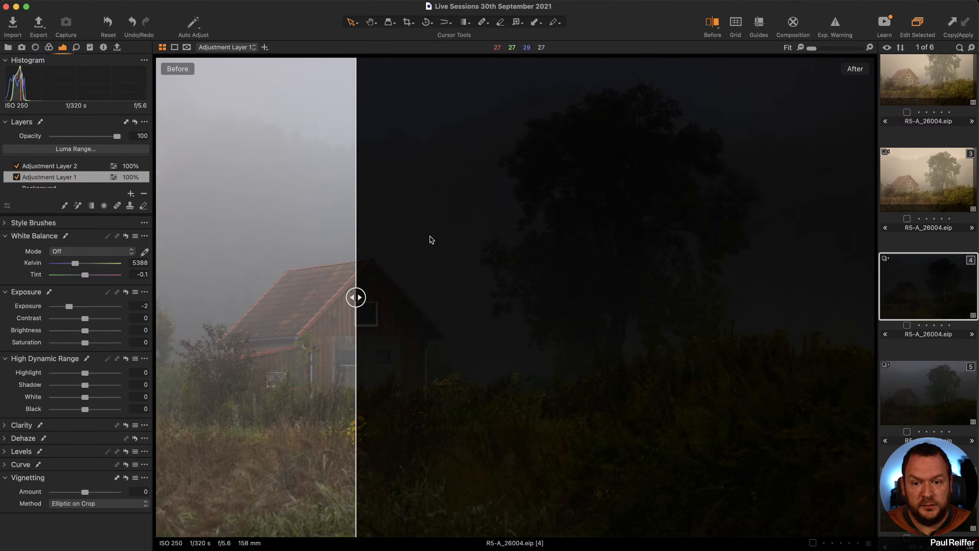
pyautogui.click(83, 166)
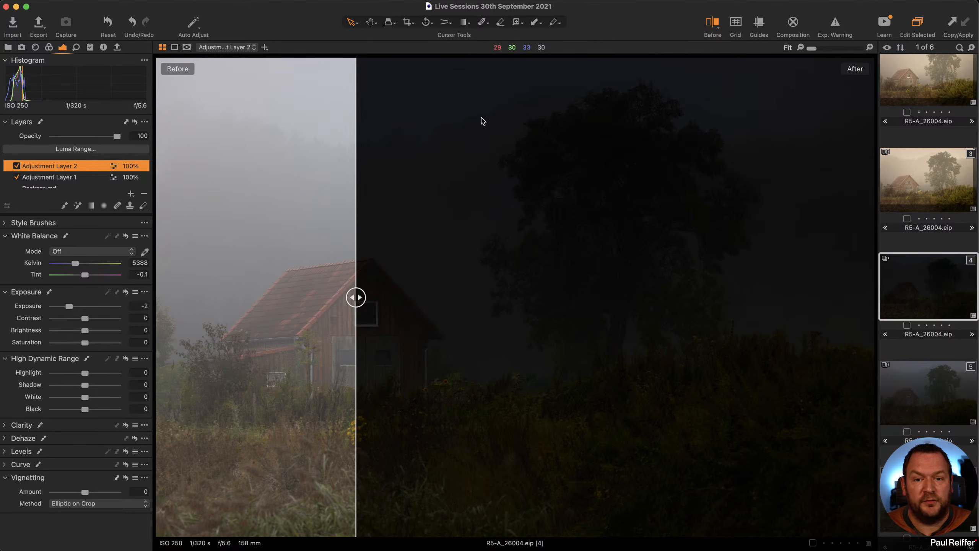
pyautogui.press('m')
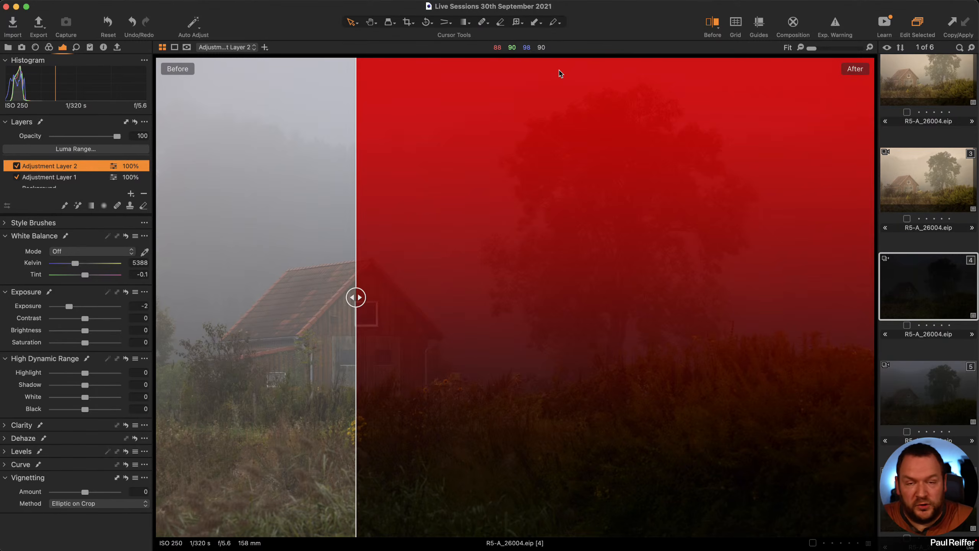
# Step: Compare Adjustment Layer 2's gradient mask, including its guide lines, with Adjustment Layer 1's filled mask, and return to Adjustment Layer 2
pyautogui.press('m')
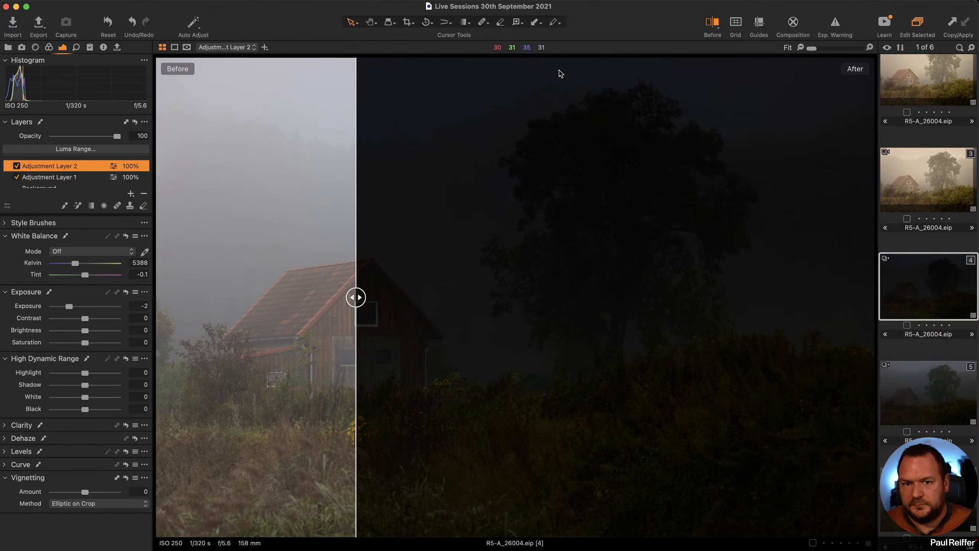
pyautogui.press('m')
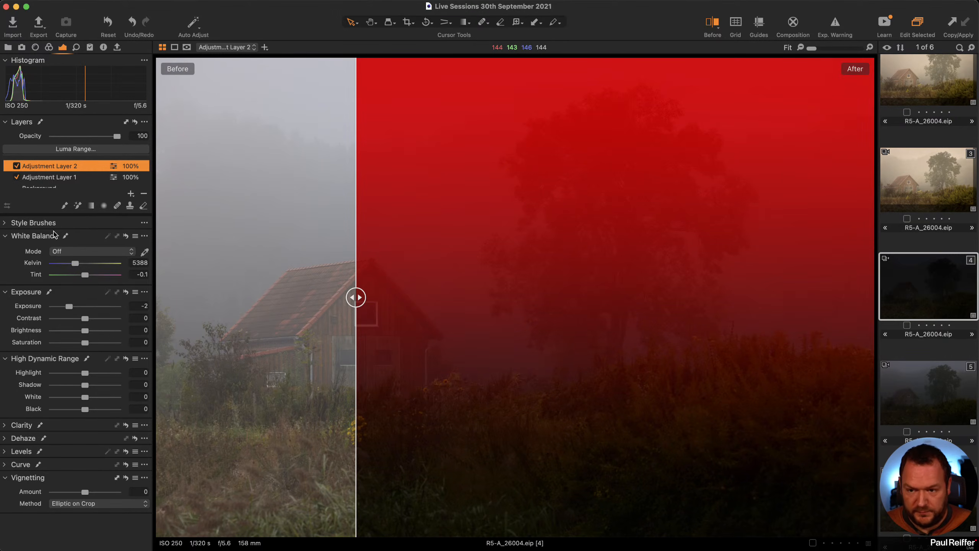
pyautogui.click(91, 205)
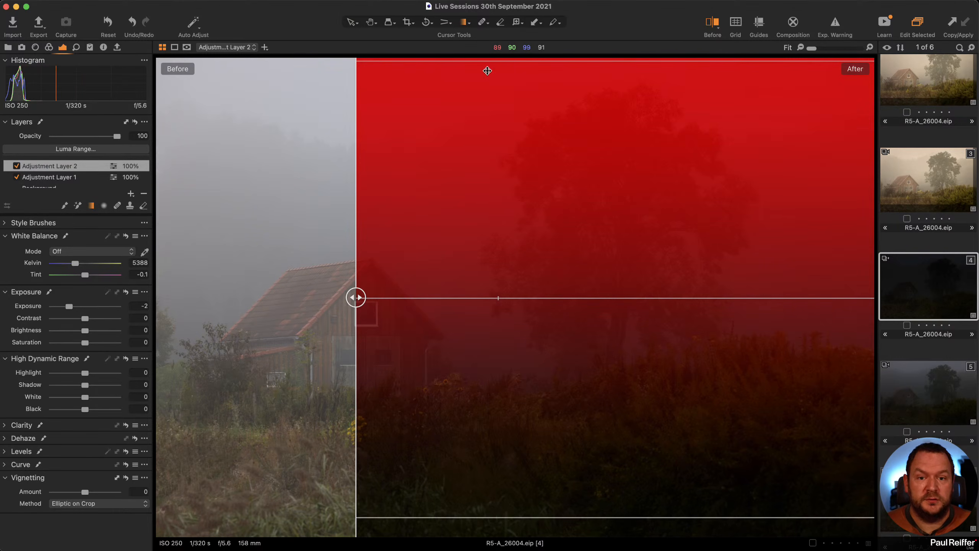
pyautogui.click(75, 178)
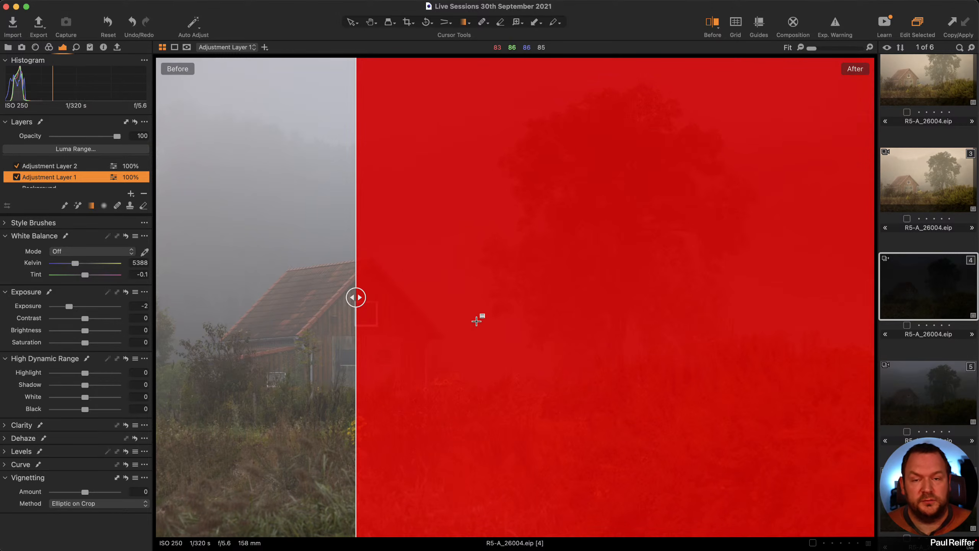
pyautogui.click(51, 167)
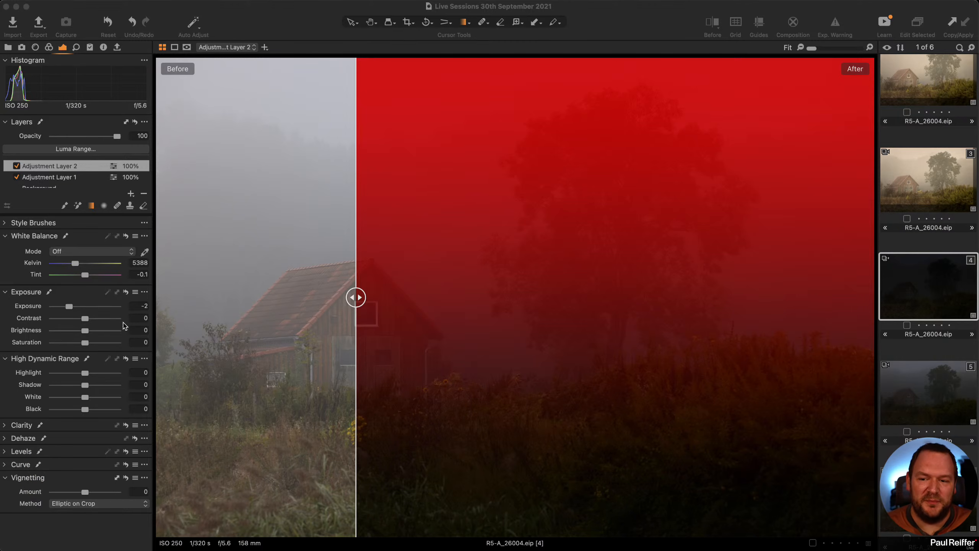
pyautogui.click(133, 306)
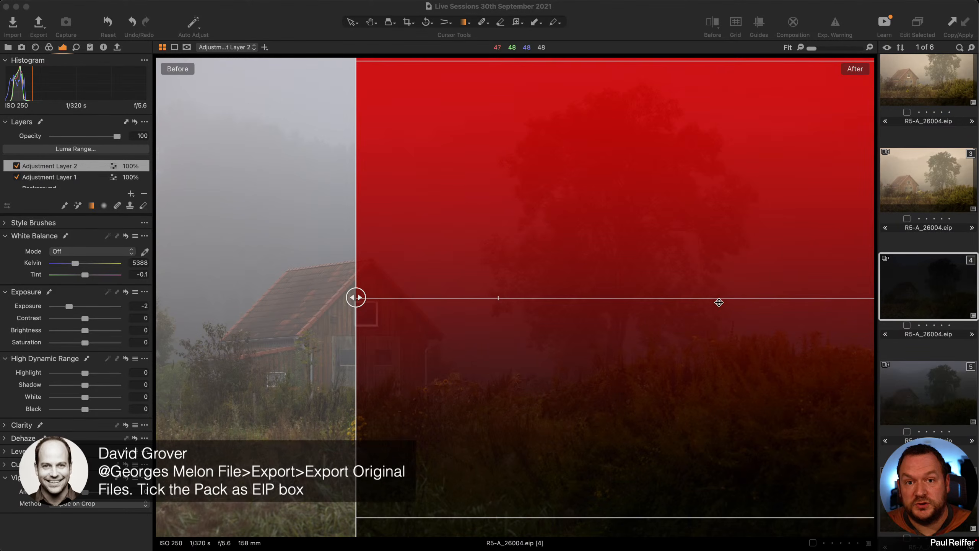
pyautogui.rightClick(898, 275)
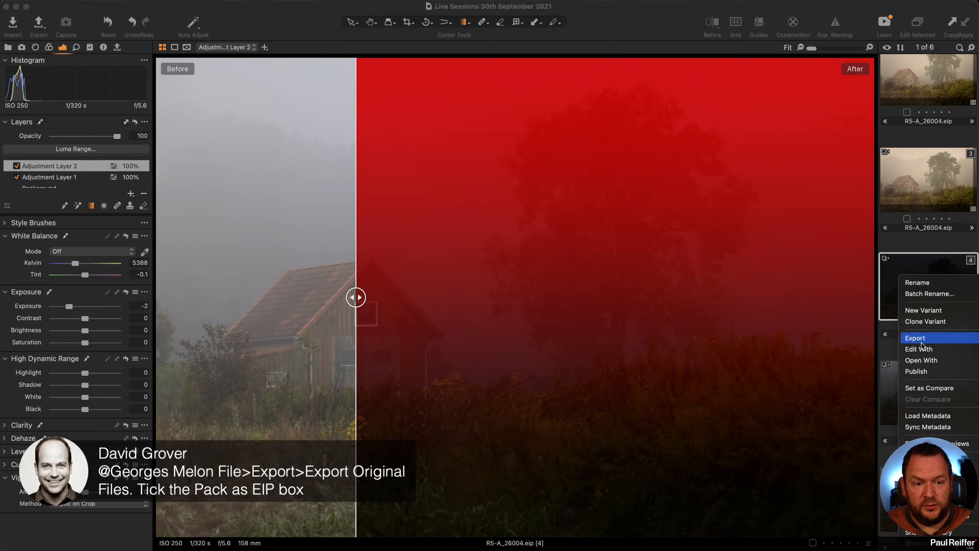
pyautogui.click(636, 31)
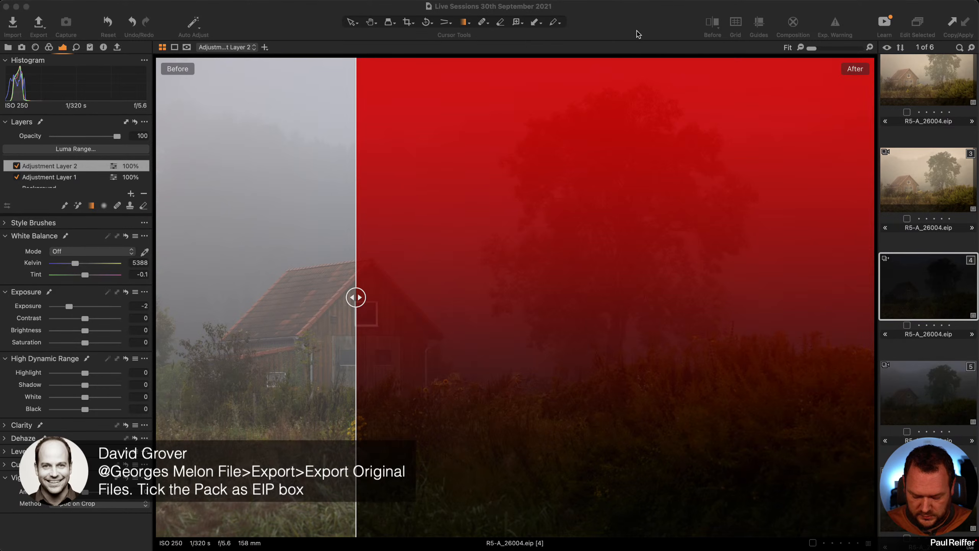
pyautogui.click(583, 29)
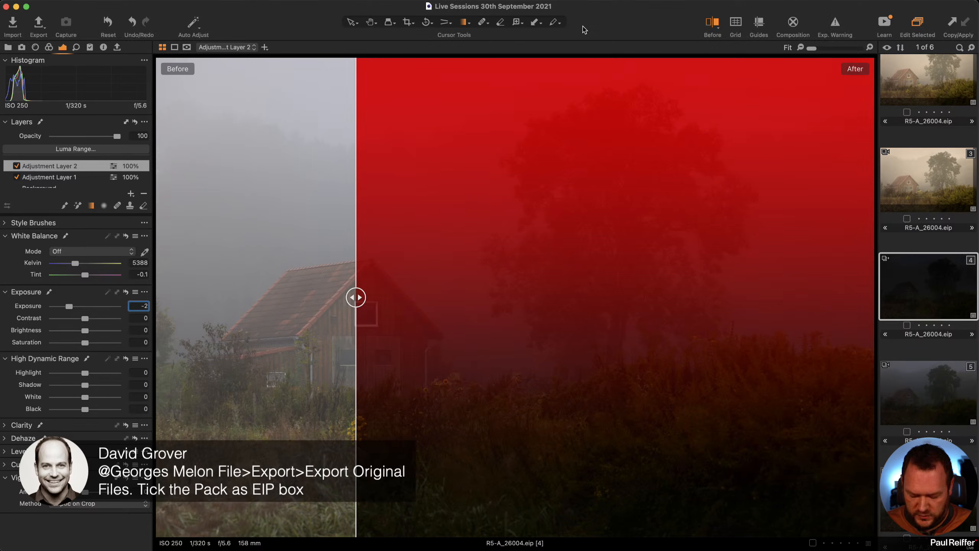
# Step: Hide the viewer and inspect the fourth variant's Export Original Files settings, switching Pack As EIP off and on again without exporting
pyautogui.click(222, 0)
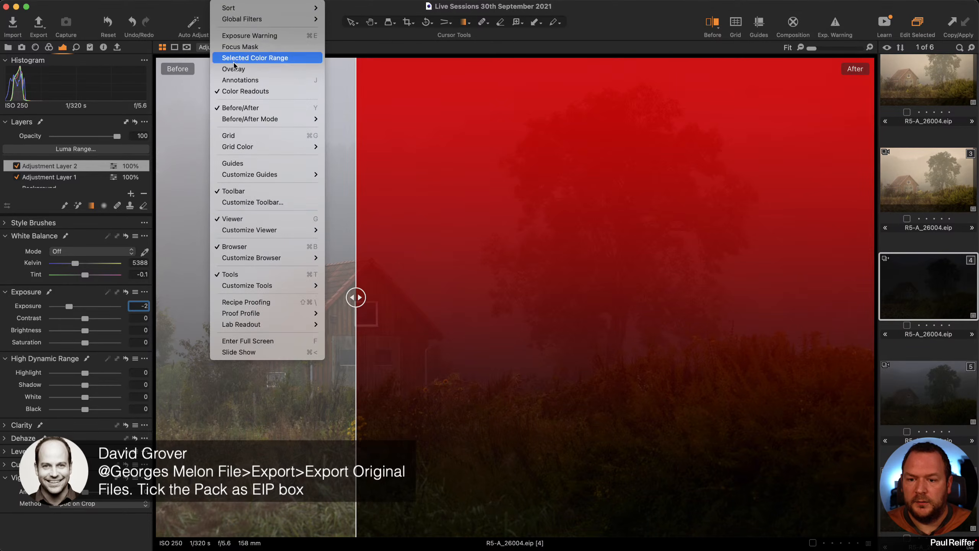
pyautogui.click(300, 219)
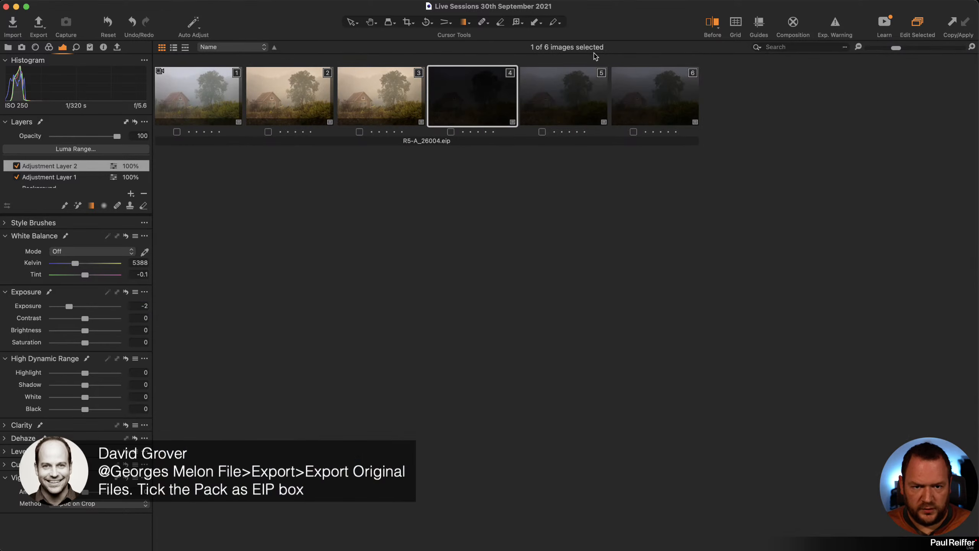
pyautogui.rightClick(449, 101)
pyautogui.moveTo(501, 167)
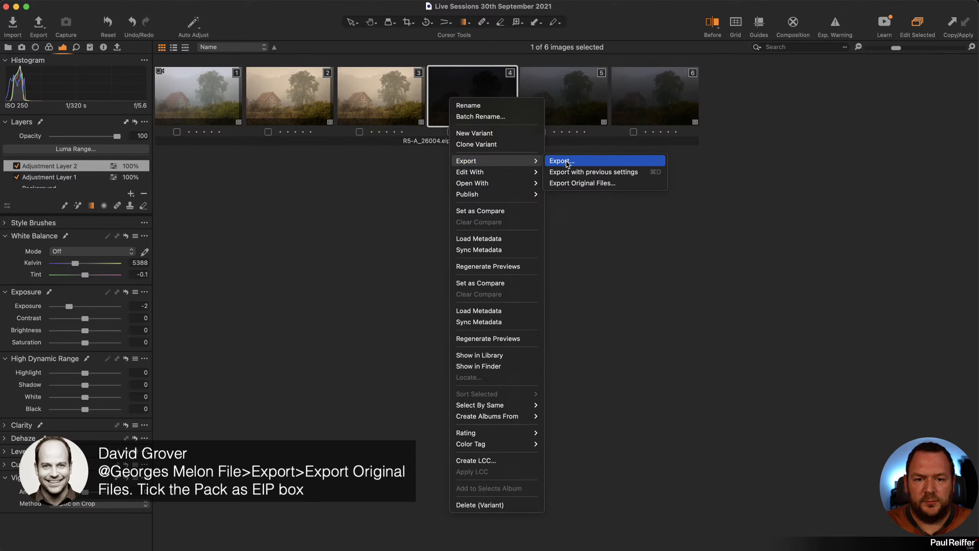
pyautogui.click(587, 184)
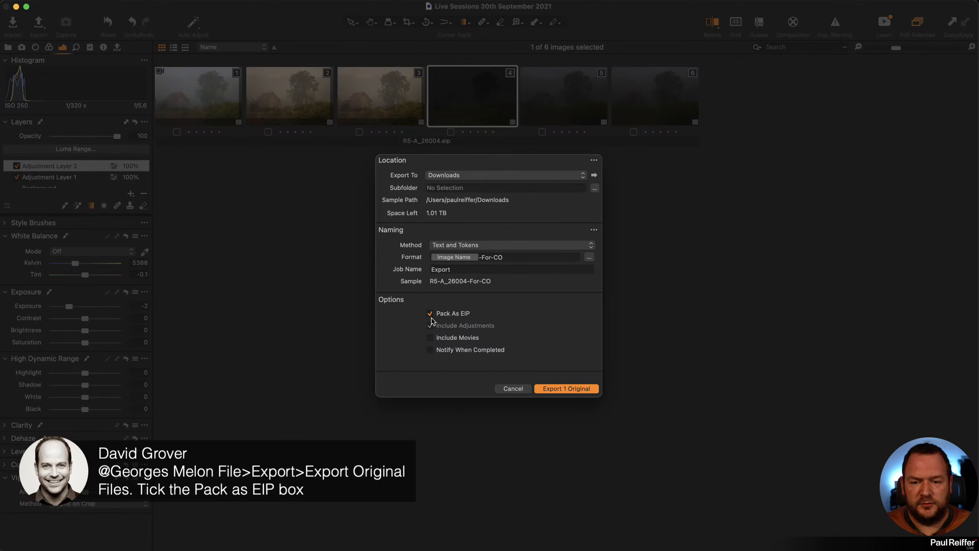
pyautogui.click(455, 315)
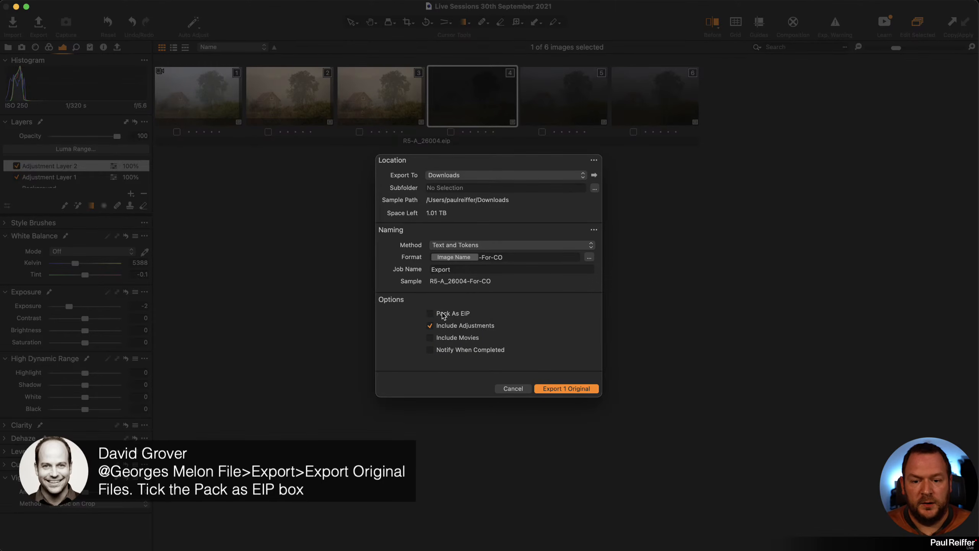
pyautogui.click(430, 314)
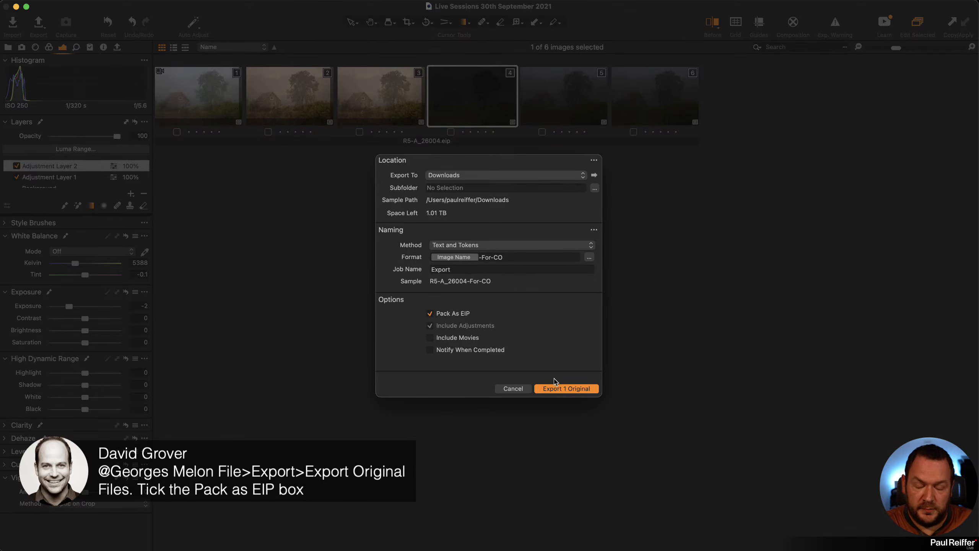
pyautogui.click(520, 387)
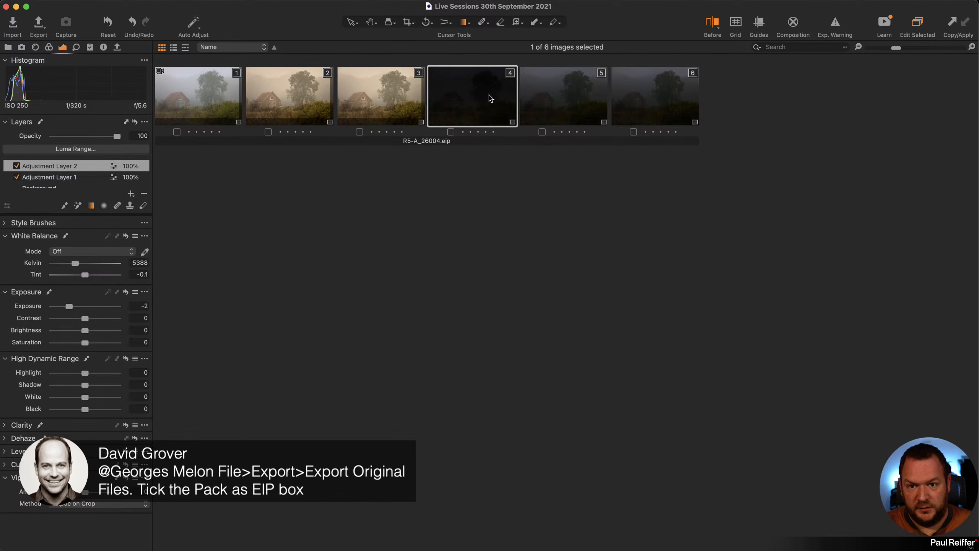
# Step: Inspect the Export Original Files settings for the second variant and close them without exporting
pyautogui.rightClick(273, 82)
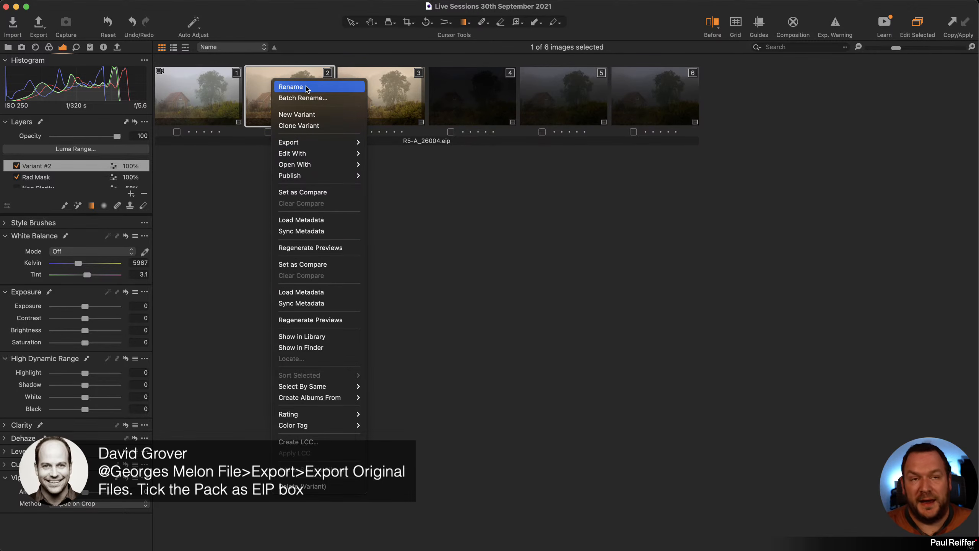
pyautogui.moveTo(326, 144)
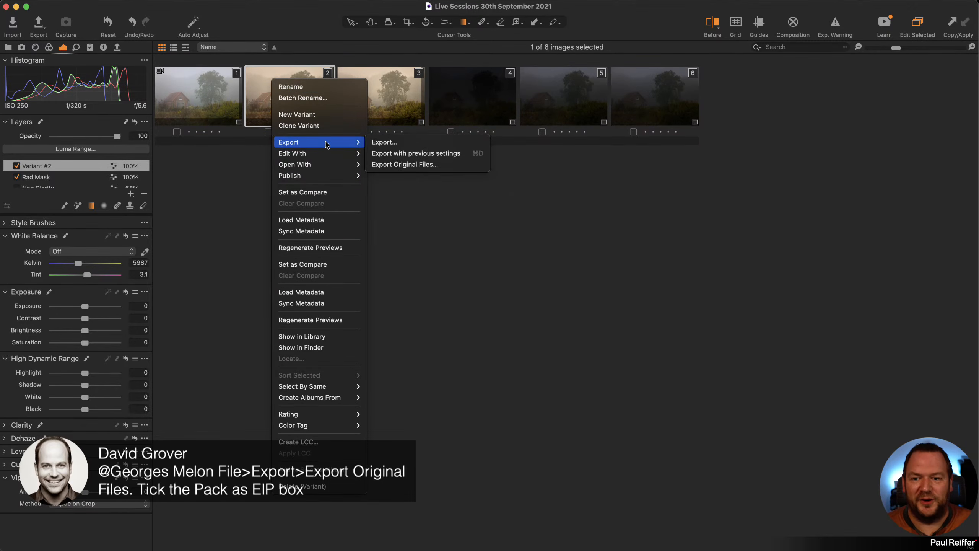
pyautogui.click(419, 167)
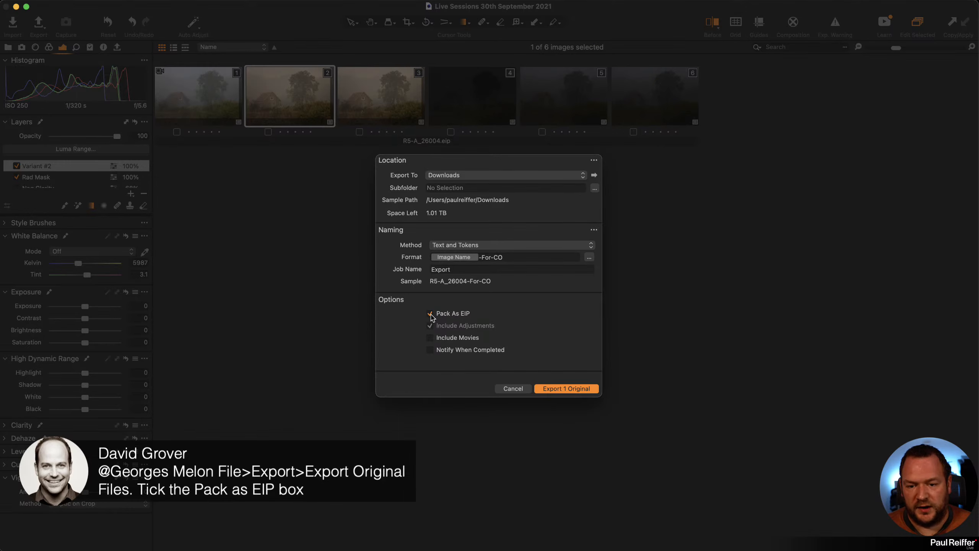
pyautogui.click(516, 388)
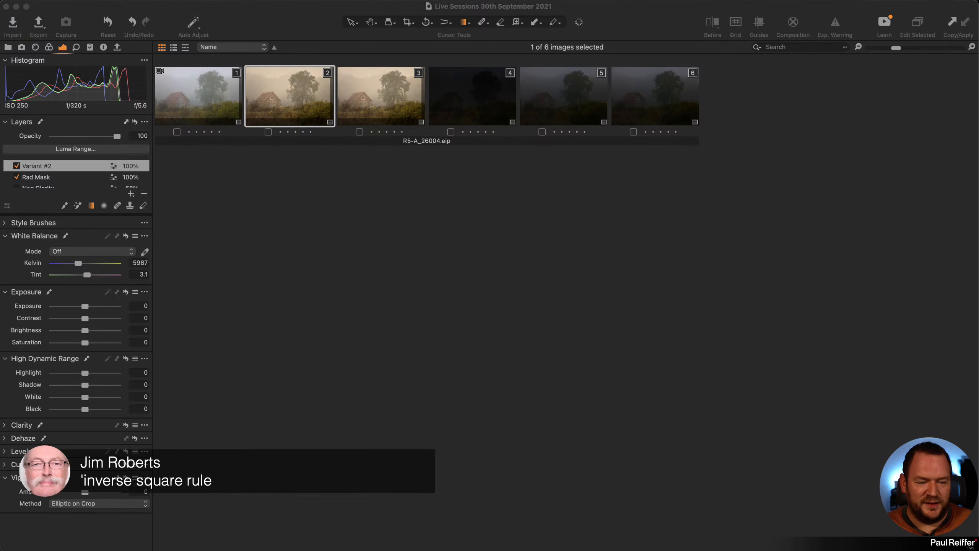
# Step: Restore the viewer with the second variant open and move the before/after divider to the photo's left edge
pyautogui.click(365, 223)
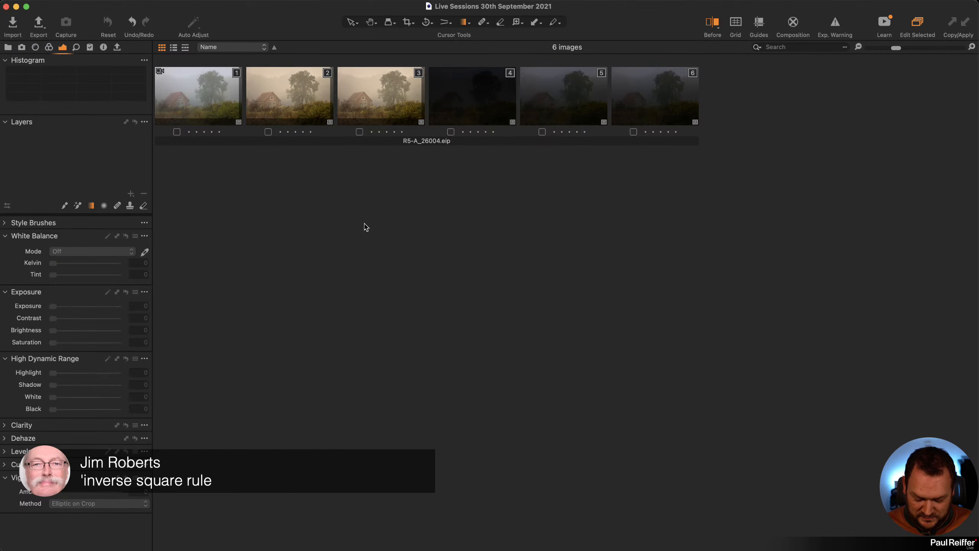
pyautogui.press('g')
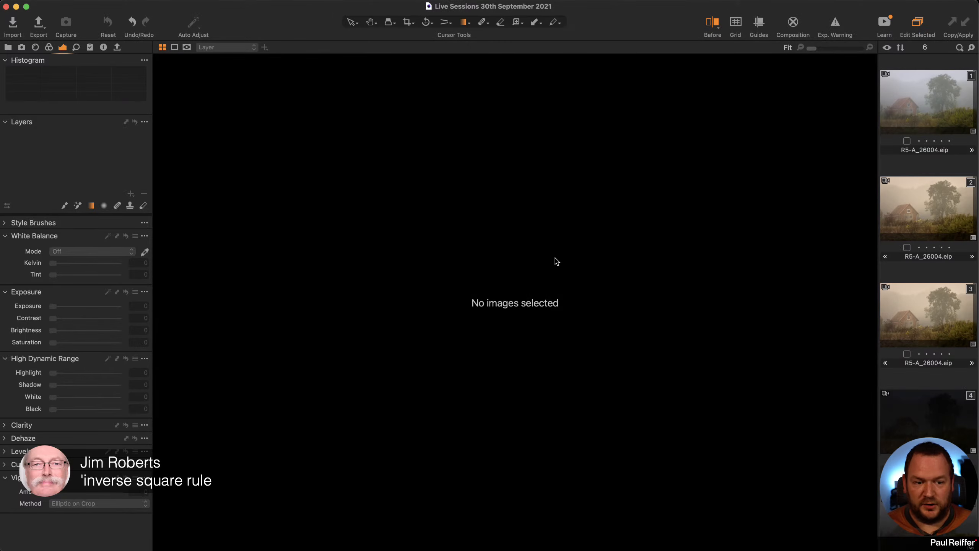
pyautogui.click(929, 231)
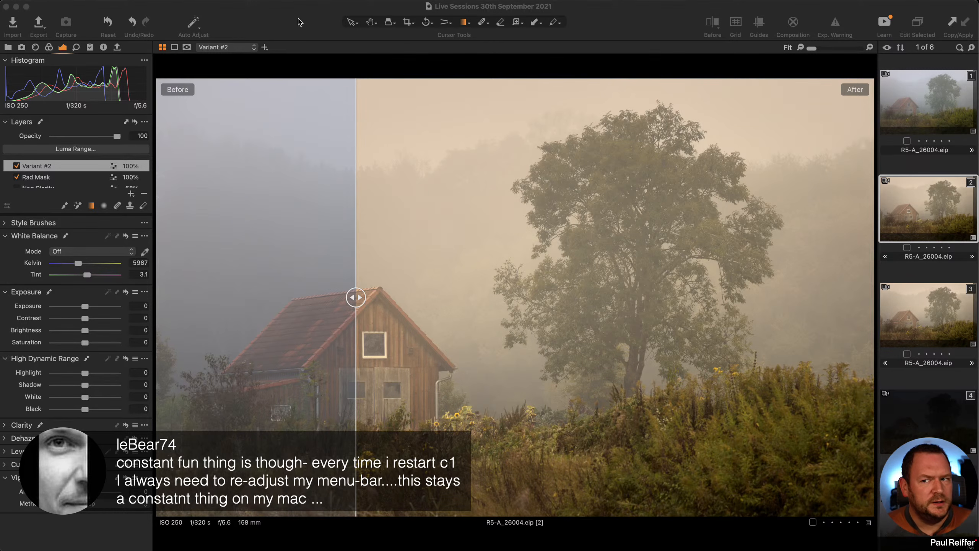
pyautogui.click(317, 24)
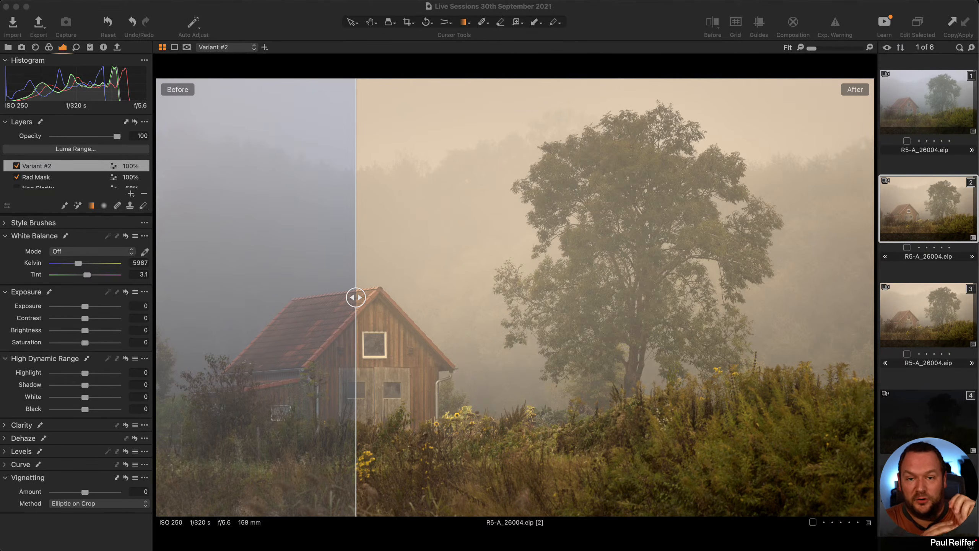
pyautogui.click(355, 296)
pyautogui.moveTo(355, 295); pyautogui.dragTo(157, 297)
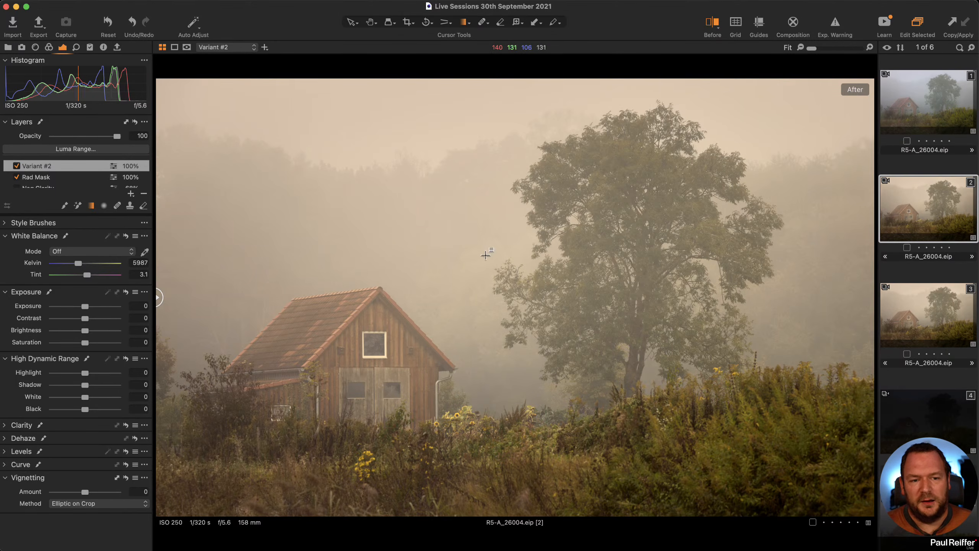
# Step: Select the Base Adj layer and toggle its mask on and off to check its coverage
pyautogui.scroll(-5, 66, 167)
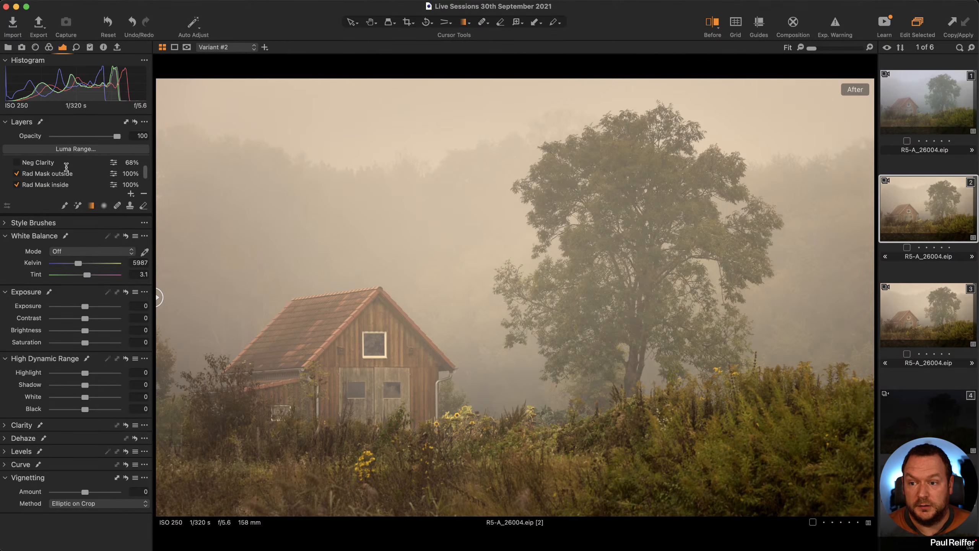
pyautogui.scroll(-2, 66, 173)
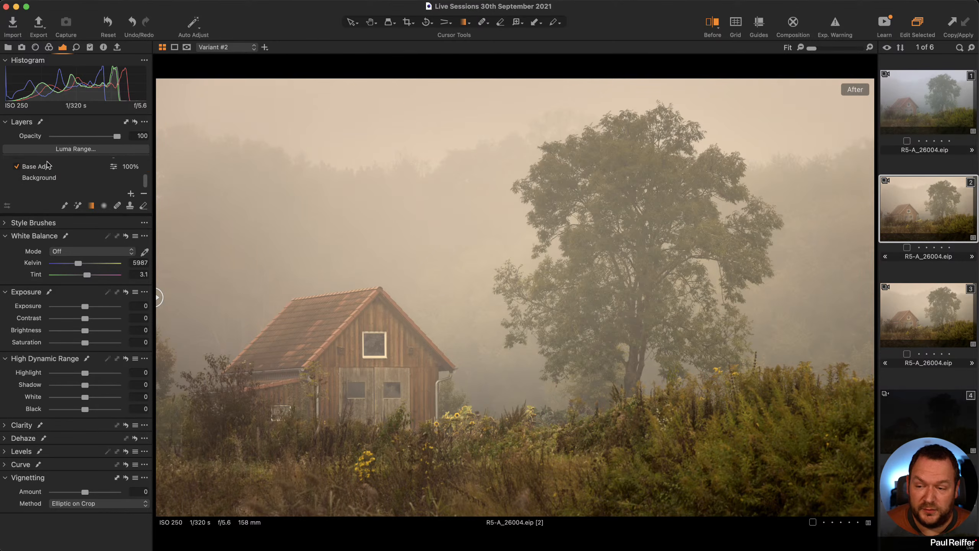
pyautogui.click(59, 167)
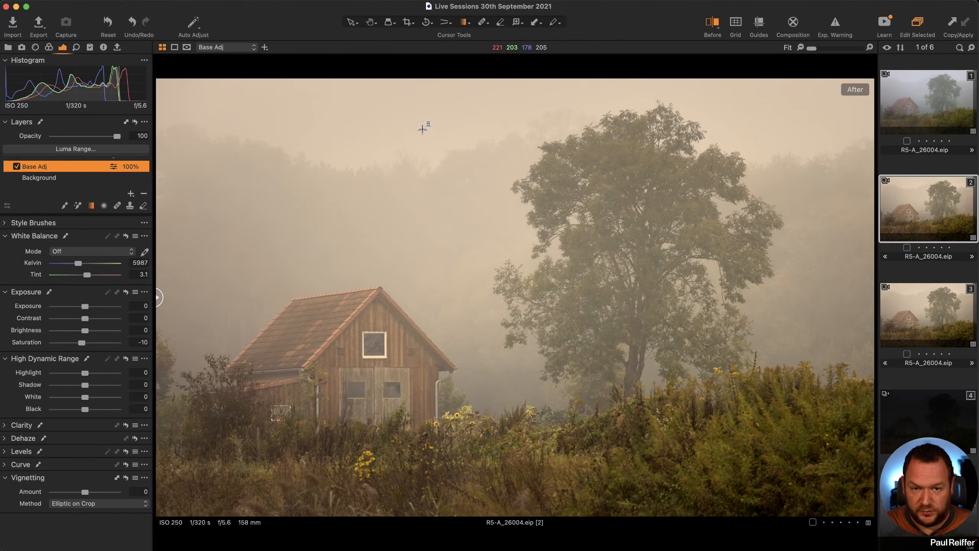
pyautogui.press('m')
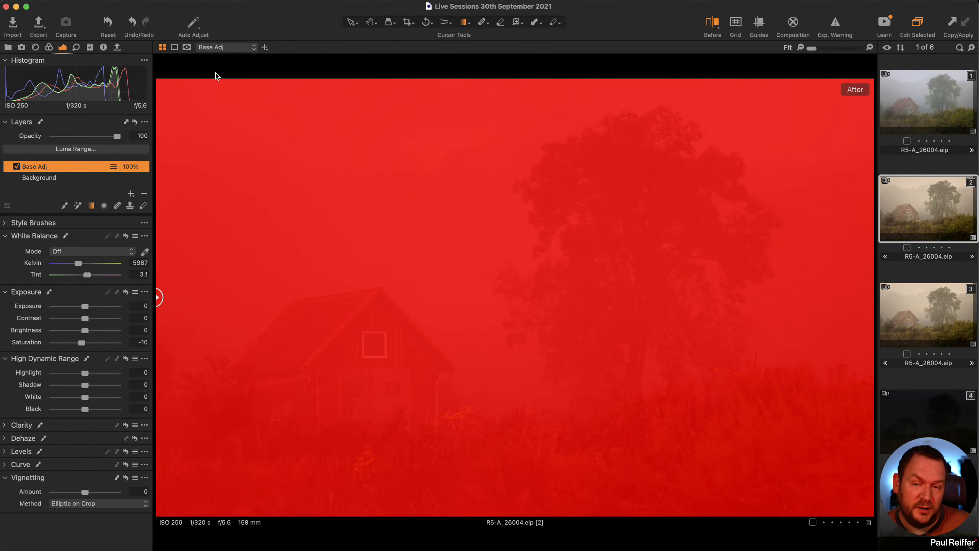
pyautogui.press('m')
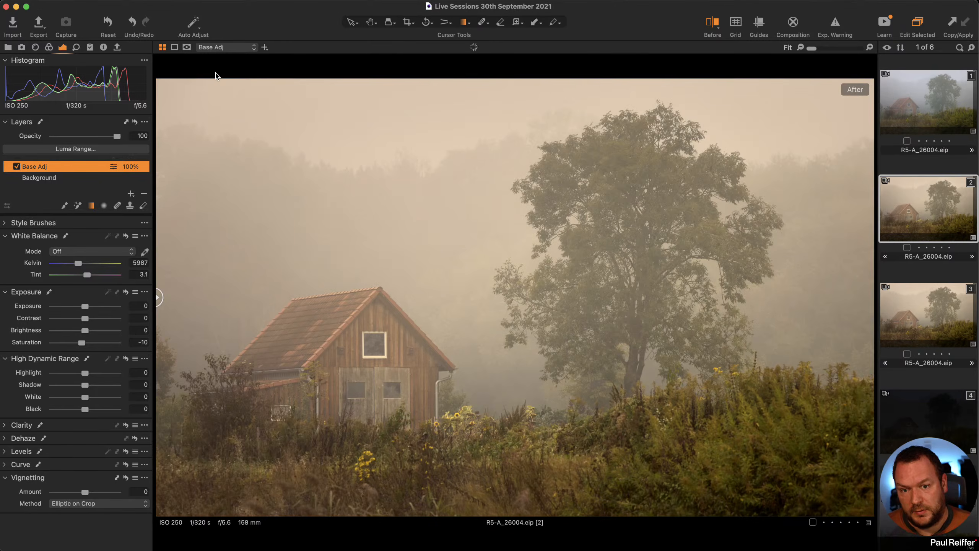
pyautogui.press('m')
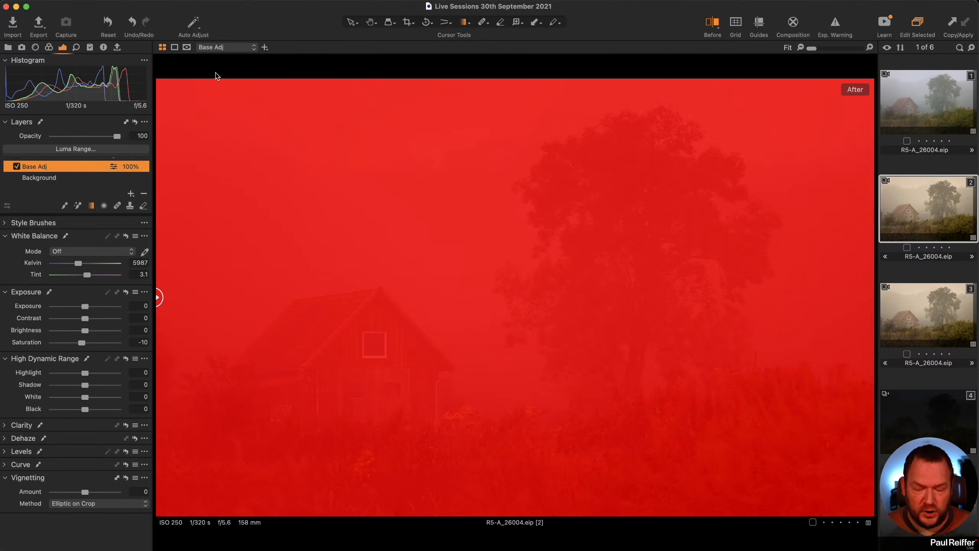
pyautogui.press('m')
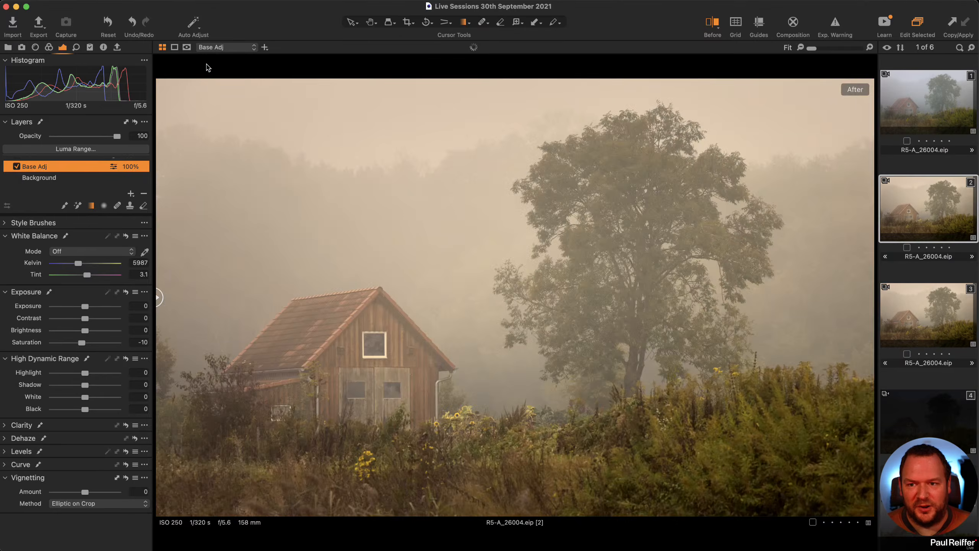
# Step: Review the mask display options and show the Base Adj layer's mask again
pyautogui.click(187, 48)
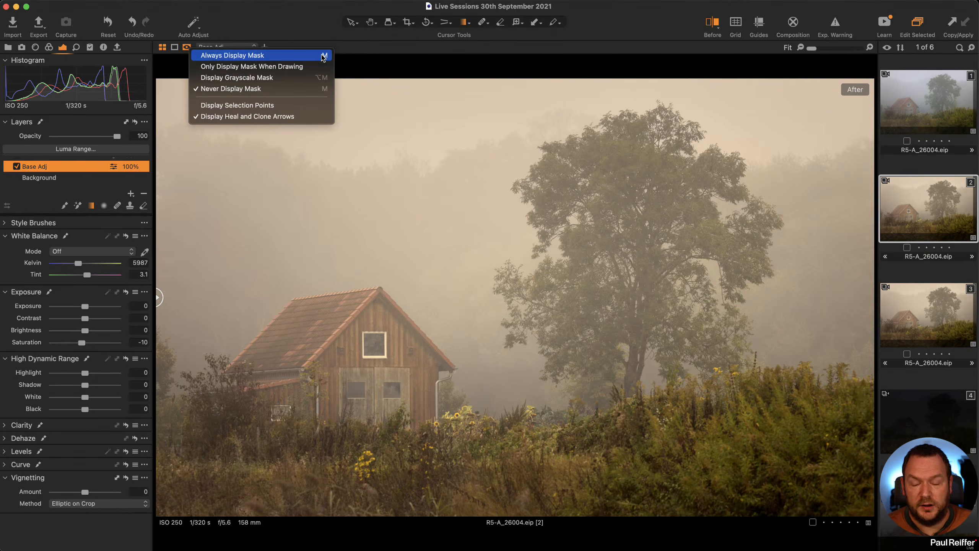
pyautogui.click(302, 24)
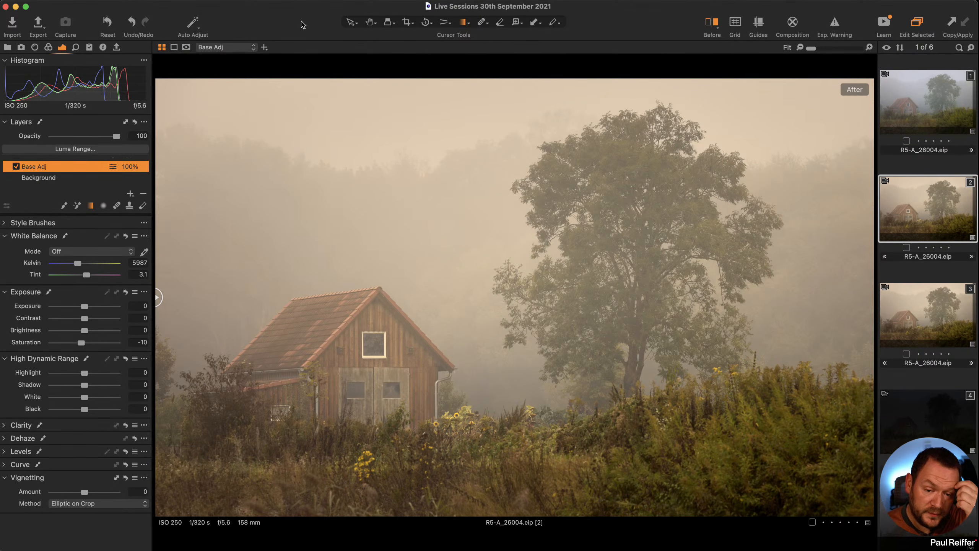
pyautogui.press('m')
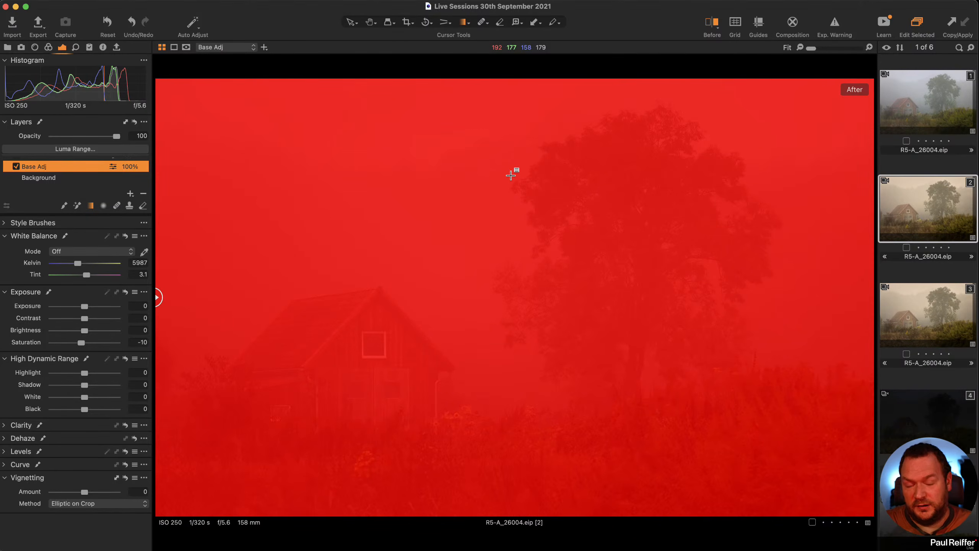
# Step: Toggle the Base Adj layer's mask on and off and review the layer's opacity and its sharpening and noise reduction settings
pyautogui.press('m')
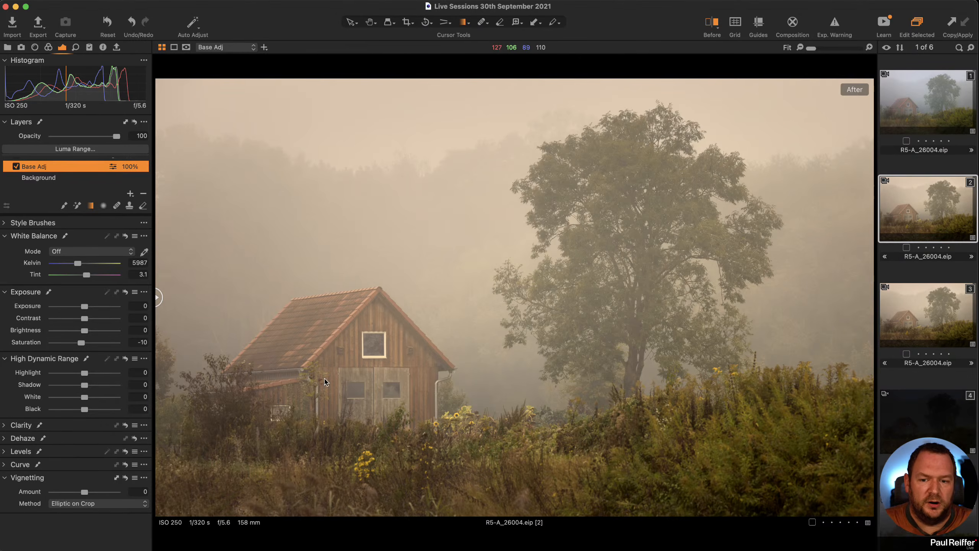
pyautogui.scroll(2, 33, 185)
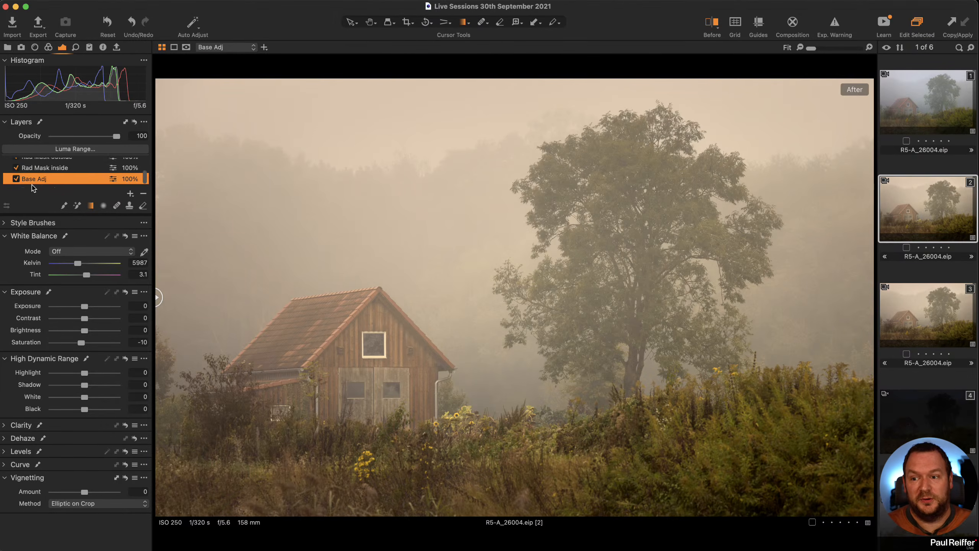
pyautogui.press('m')
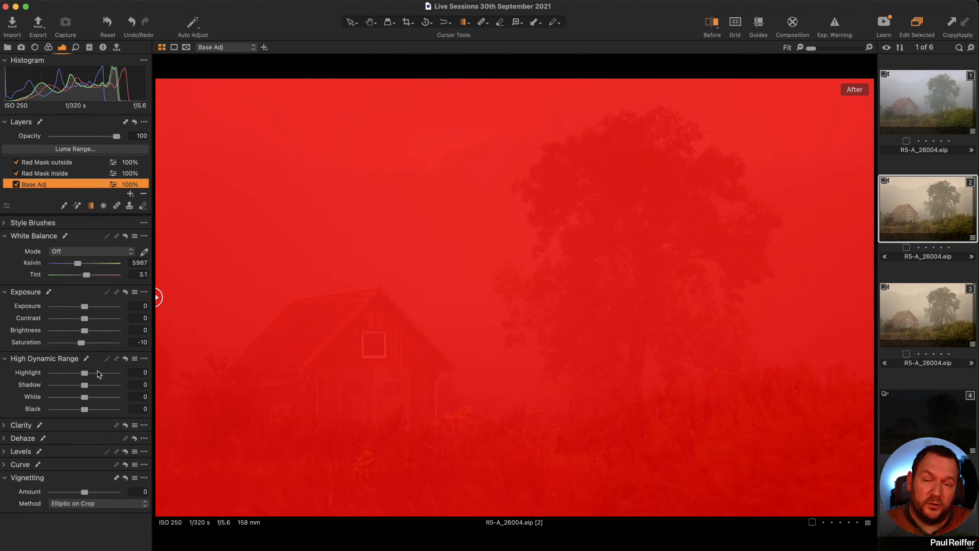
pyautogui.click(76, 48)
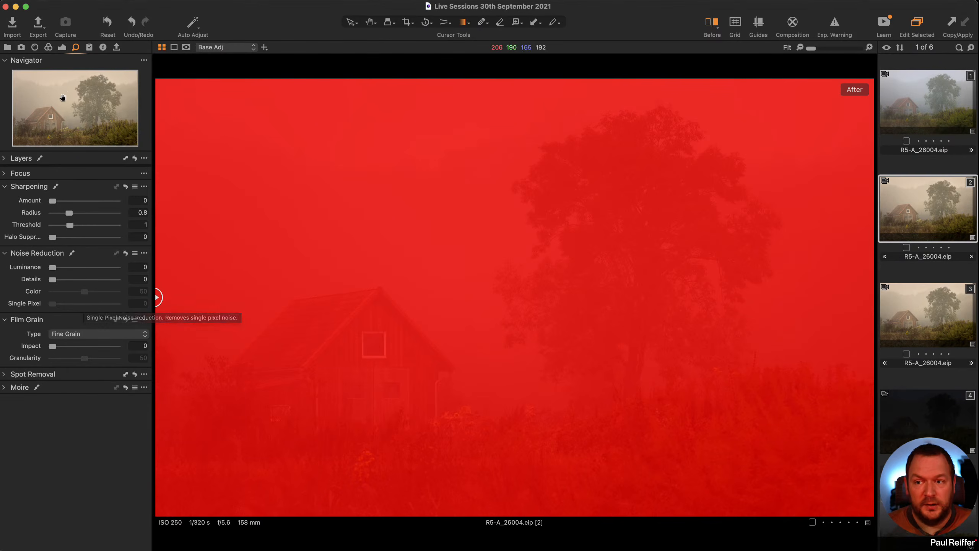
pyautogui.click(62, 47)
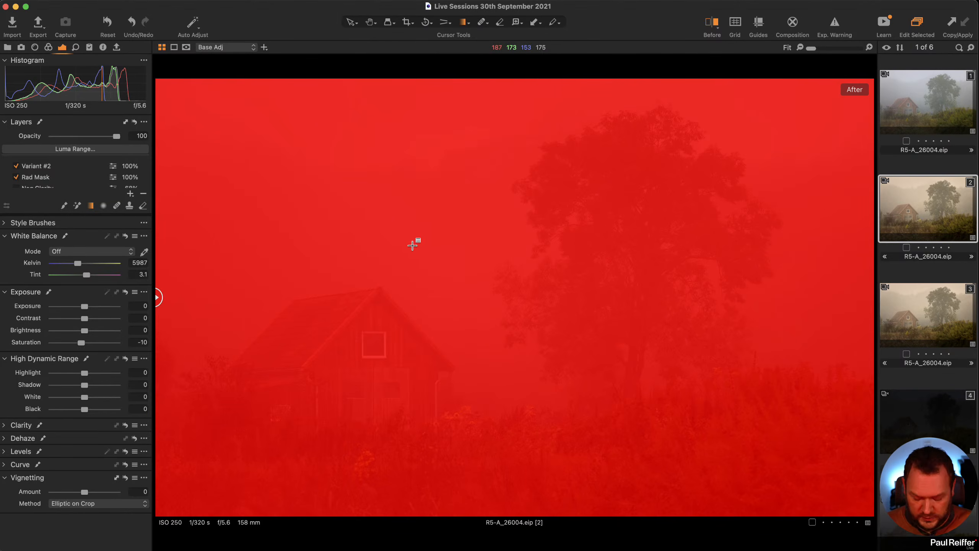
pyautogui.press('m')
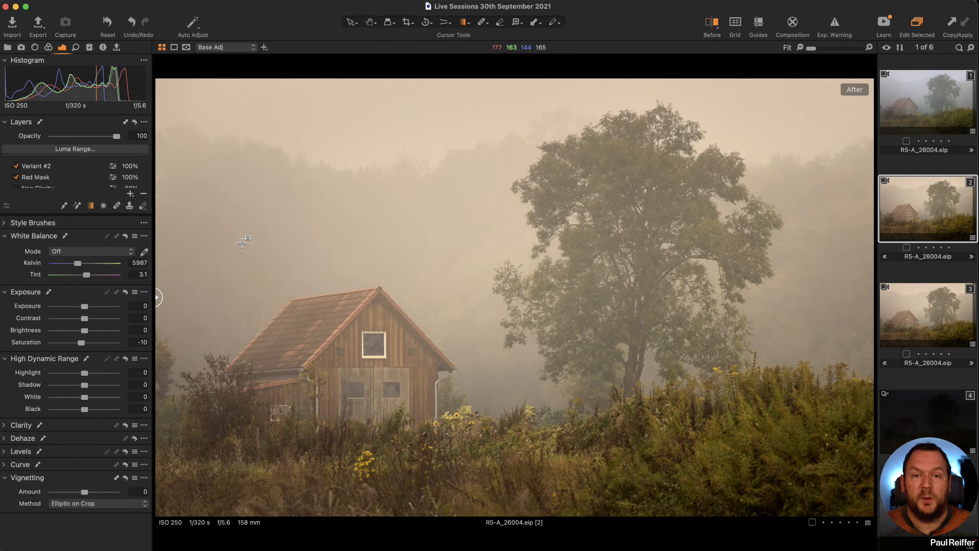
pyautogui.scroll(-5, 56, 175)
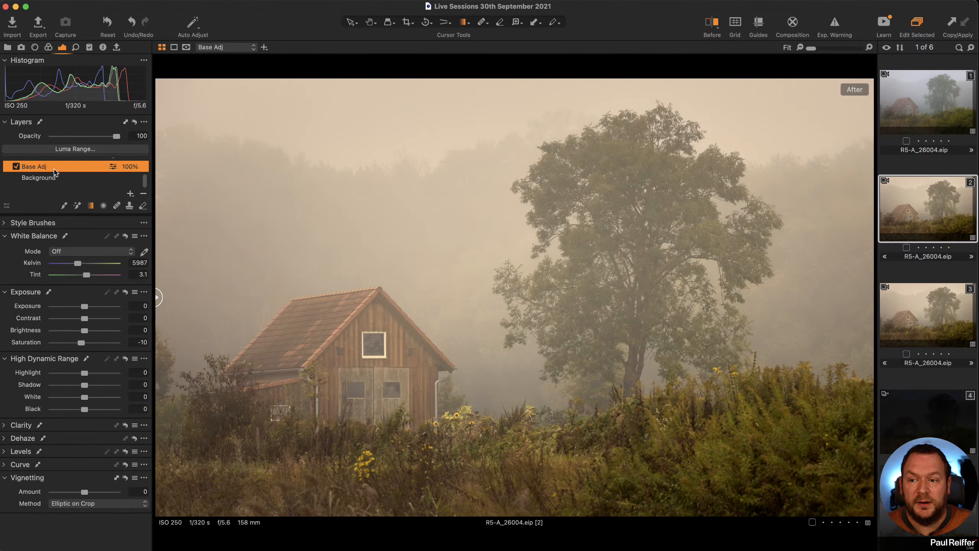
pyautogui.moveTo(117, 135)
pyautogui.mouseDown()
pyautogui.moveTo(66, 137)
pyautogui.moveTo(125, 137)
pyautogui.mouseUp()
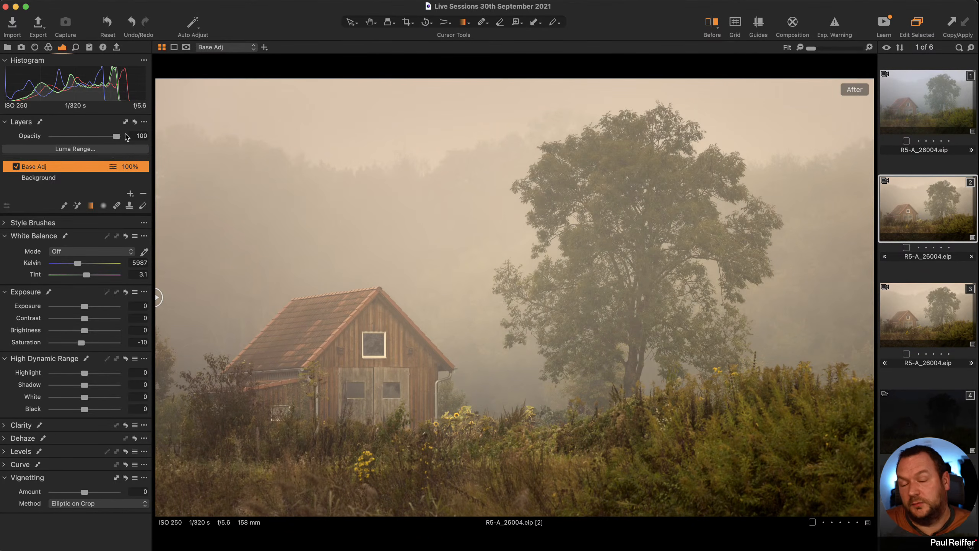
# Step: Show the Rad Mask inside layer's mask and inspect its Clarity, Dehaze and Levels adjustments
pyautogui.scroll(2, 80, 179)
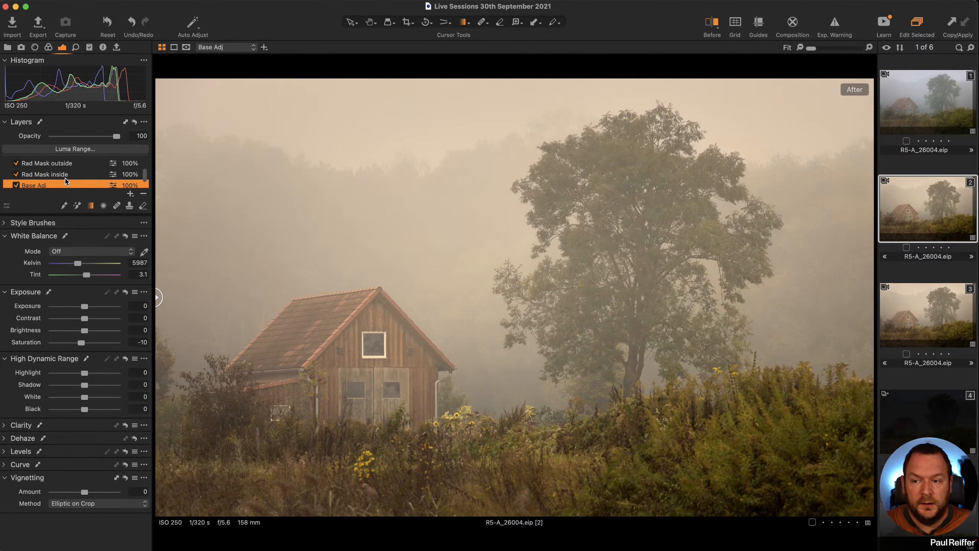
pyautogui.click(64, 176)
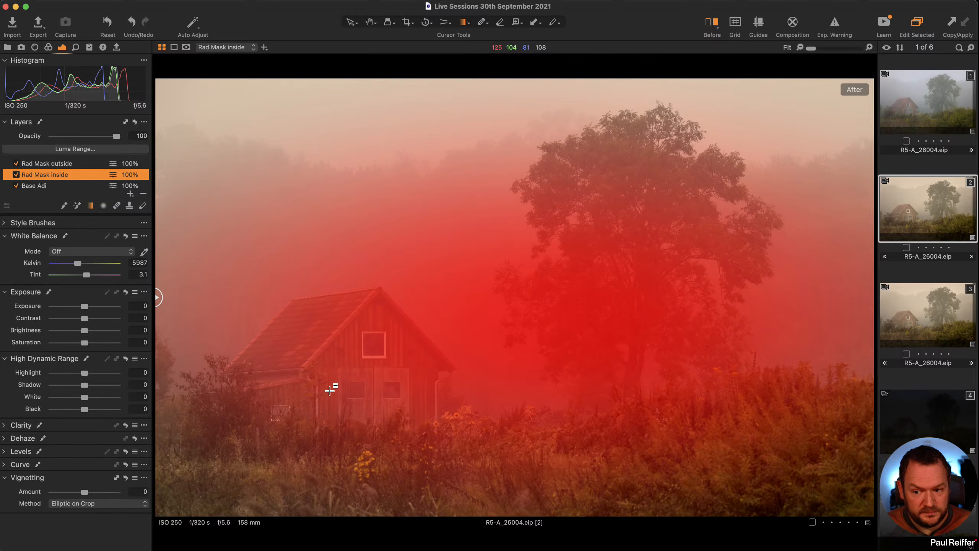
pyautogui.click(3, 425)
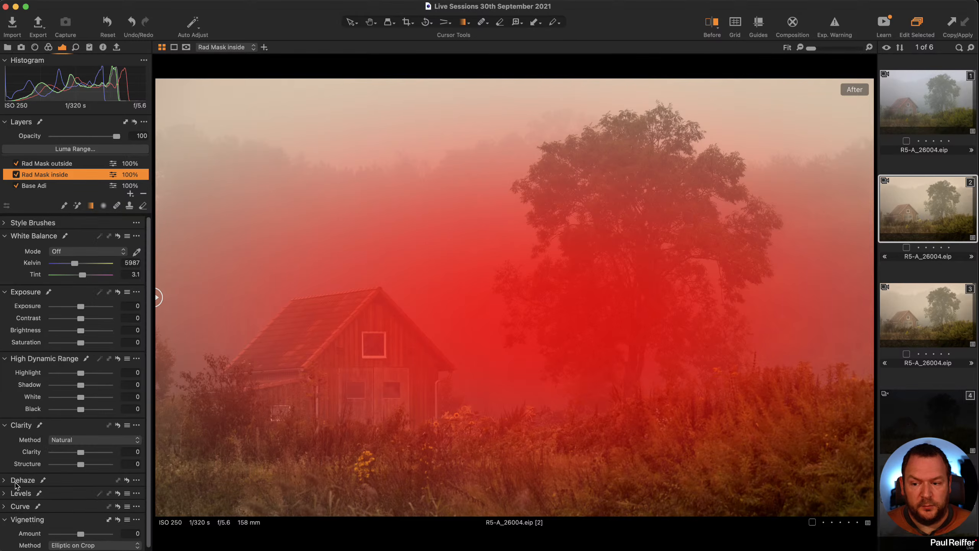
pyautogui.scroll(-1, 34, 458)
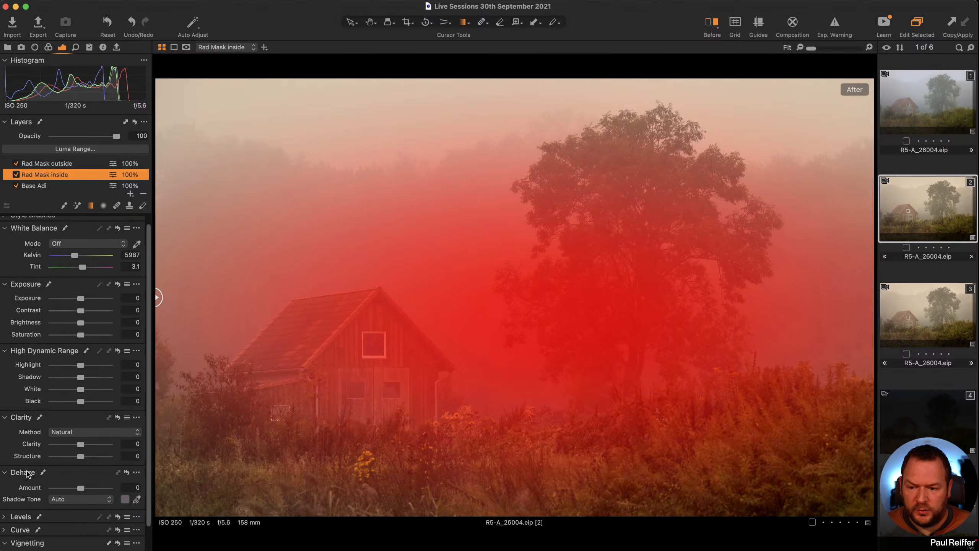
pyautogui.click(5, 517)
pyautogui.scroll(-3, 32, 487)
pyautogui.scroll(-2, 31, 488)
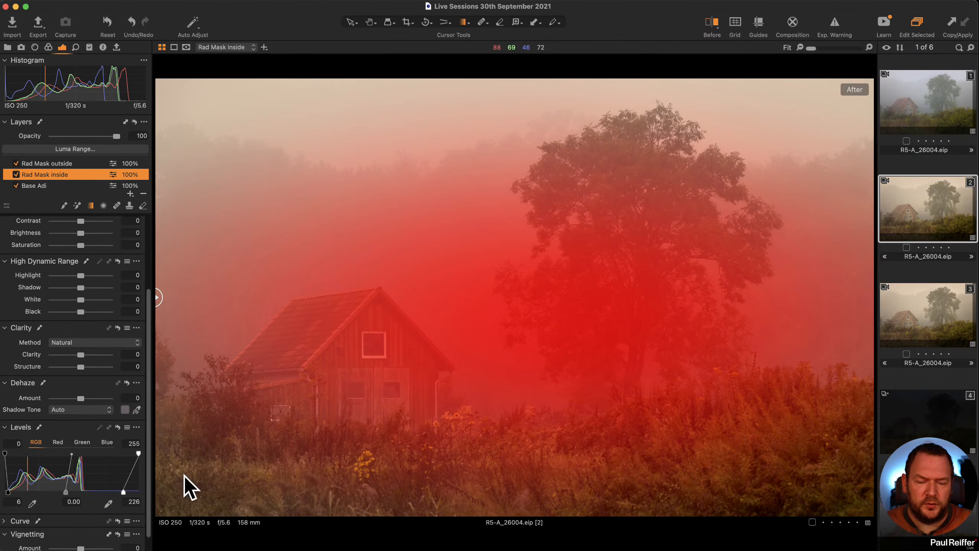
# Step: Select the Rad Mask outside layer, review its mask and adjustments, and hide the mask overlay
pyautogui.click(46, 165)
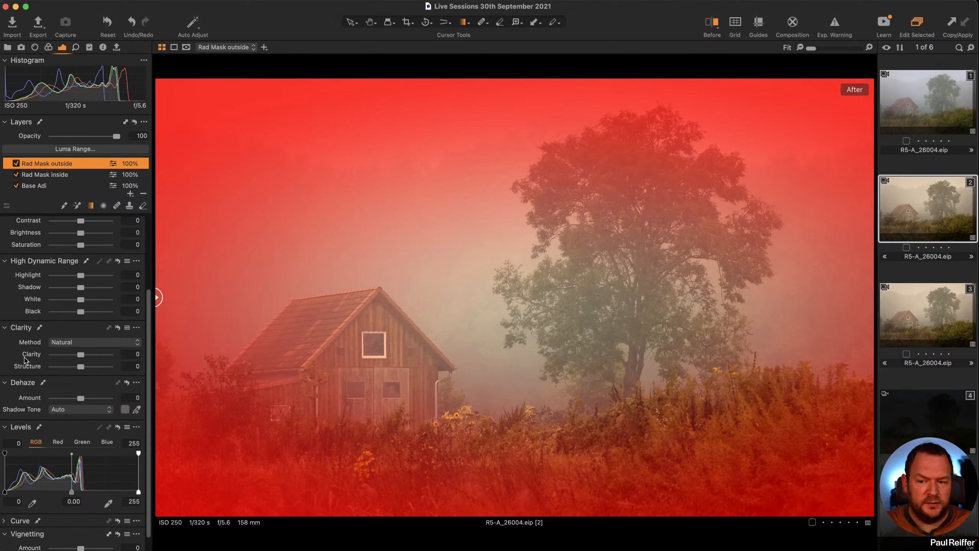
pyautogui.scroll(-1, 23, 361)
pyautogui.scroll(2, 25, 360)
pyautogui.scroll(4, 25, 360)
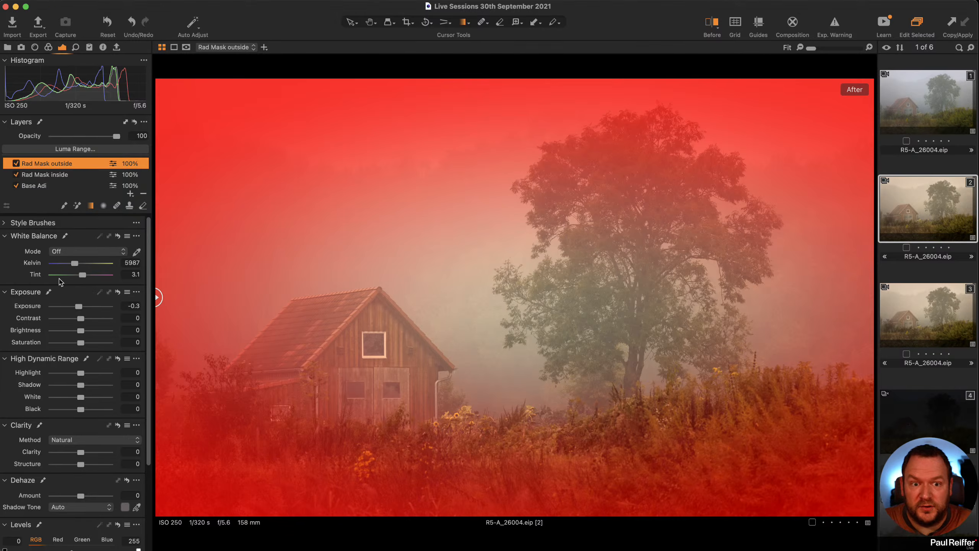
pyautogui.press('m')
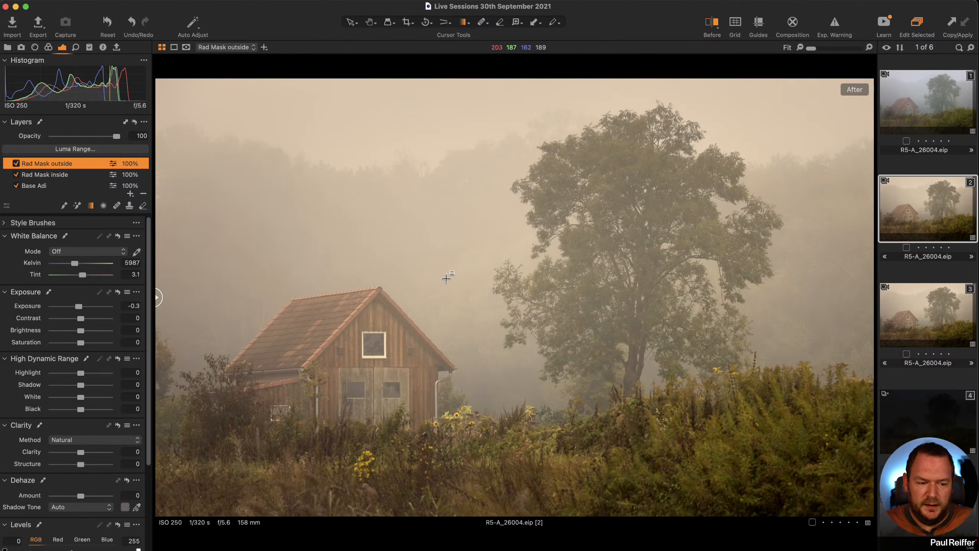
# Step: Select the Rad Mask layer, display its mask, and look through the neighbouring layers in the stack
pyautogui.scroll(2, 52, 164)
pyautogui.click(57, 165)
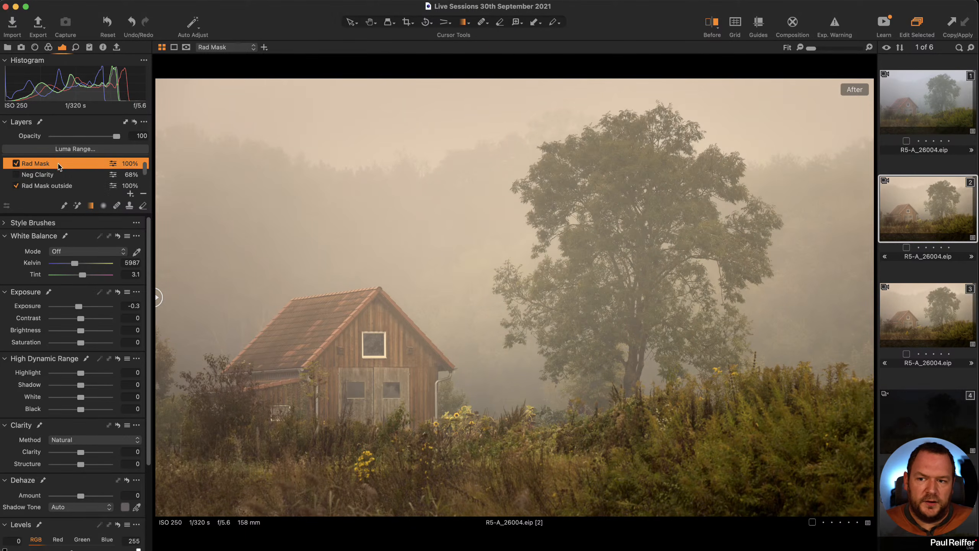
pyautogui.press('m')
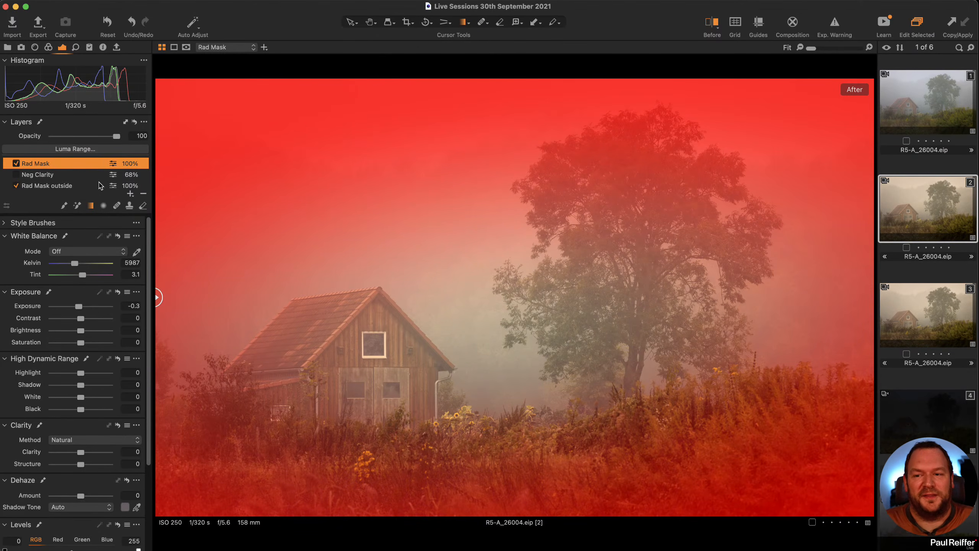
pyautogui.scroll(2, 89, 185)
pyautogui.scroll(-3, 90, 186)
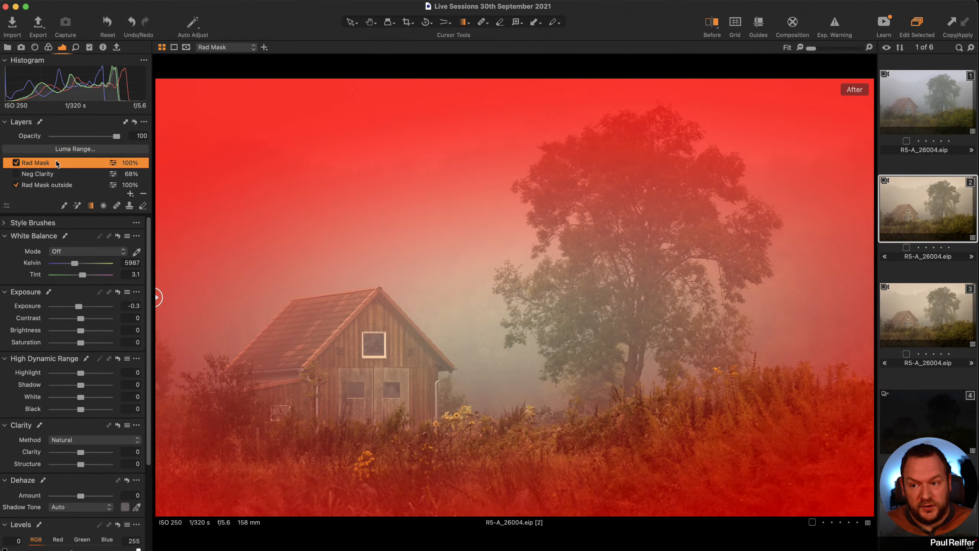
pyautogui.scroll(-3, 60, 176)
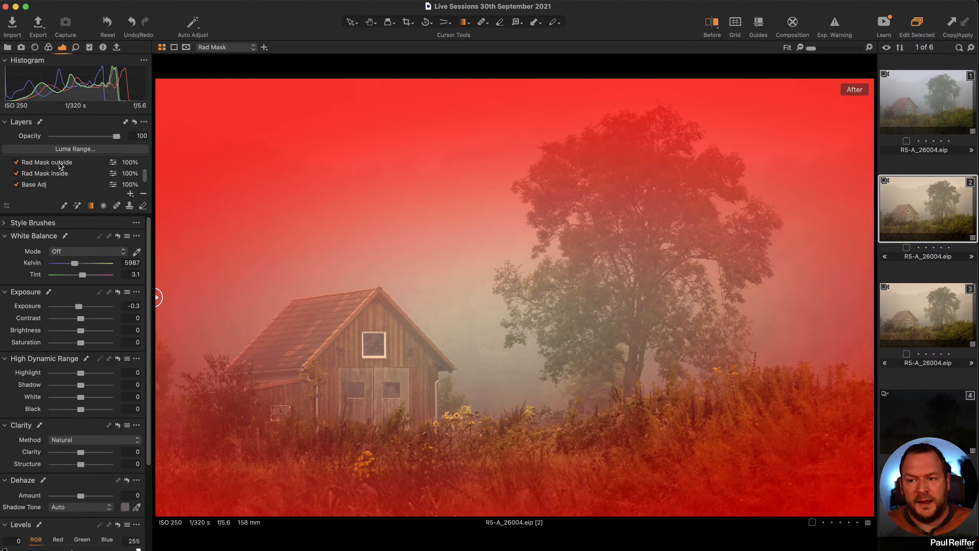
# Step: Compare the masks of the Rad Mask outside, Rad Mask and Variant #2 layers, ending with Rad Mask selected
pyautogui.click(65, 164)
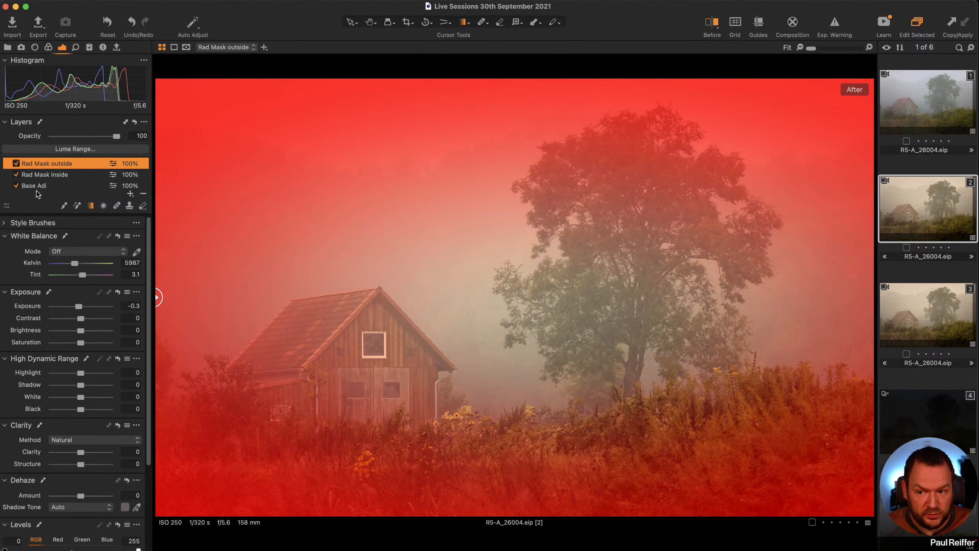
pyautogui.scroll(4, 54, 170)
pyautogui.click(57, 177)
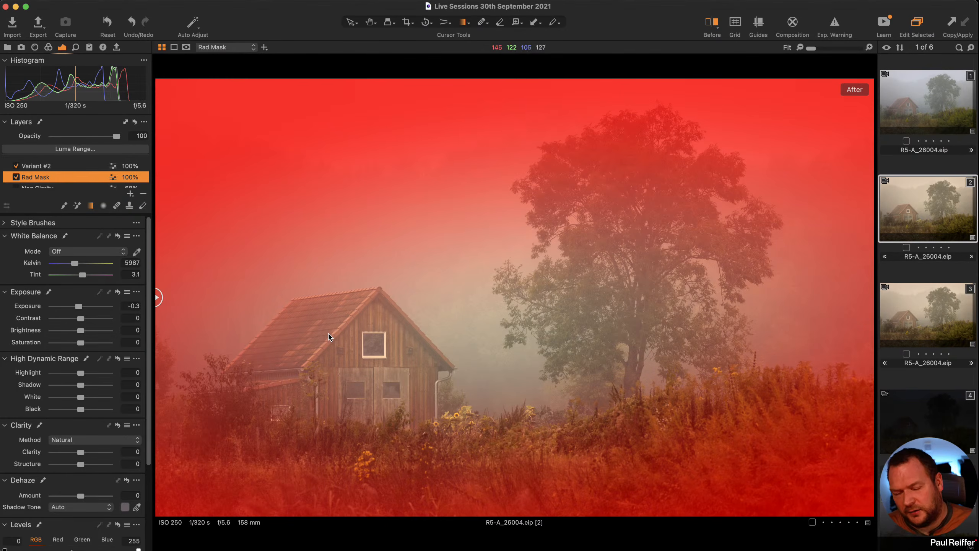
pyautogui.click(57, 166)
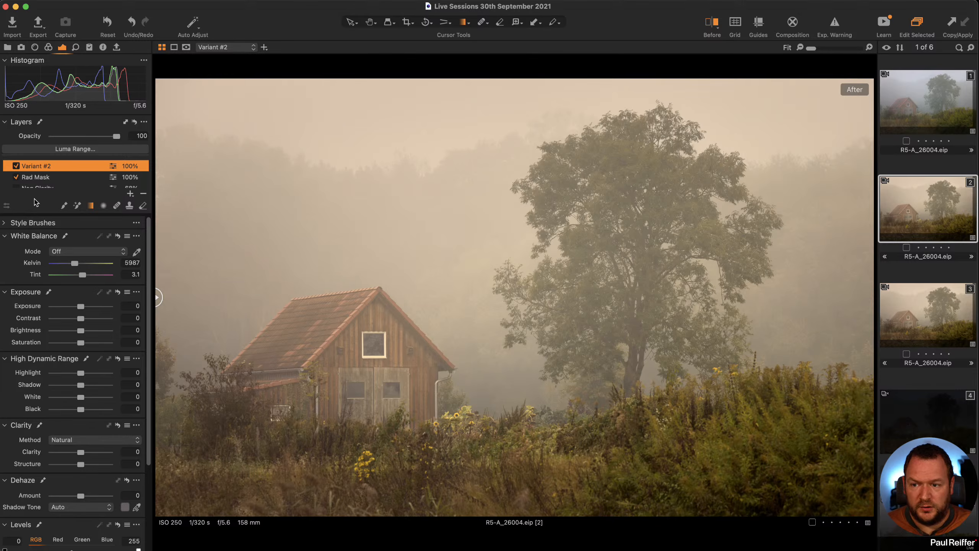
pyautogui.click(48, 178)
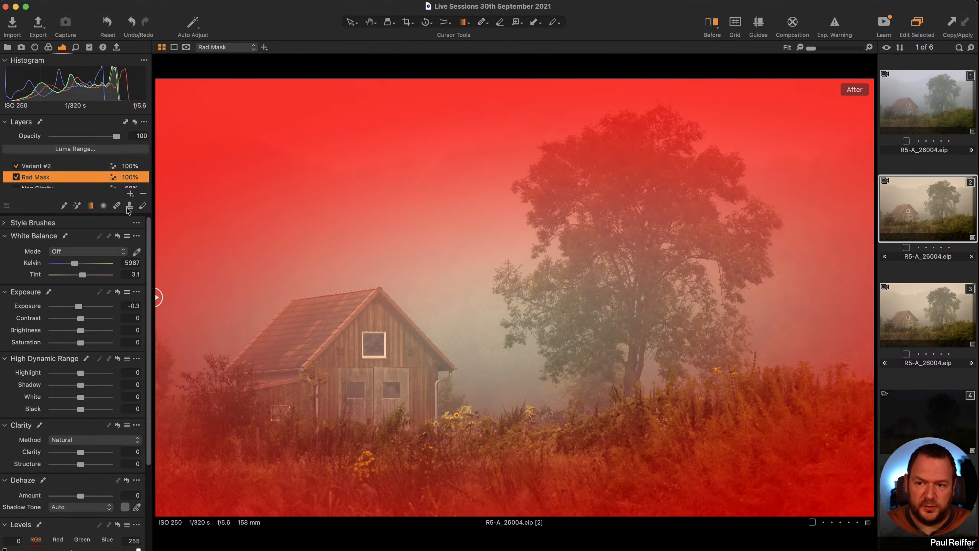
# Step: Set the Rad Mask layer's mask brush to size 1,233 and flow 7
pyautogui.rightClick(424, 206)
pyautogui.moveTo(424, 206); pyautogui.dragTo(438, 207)
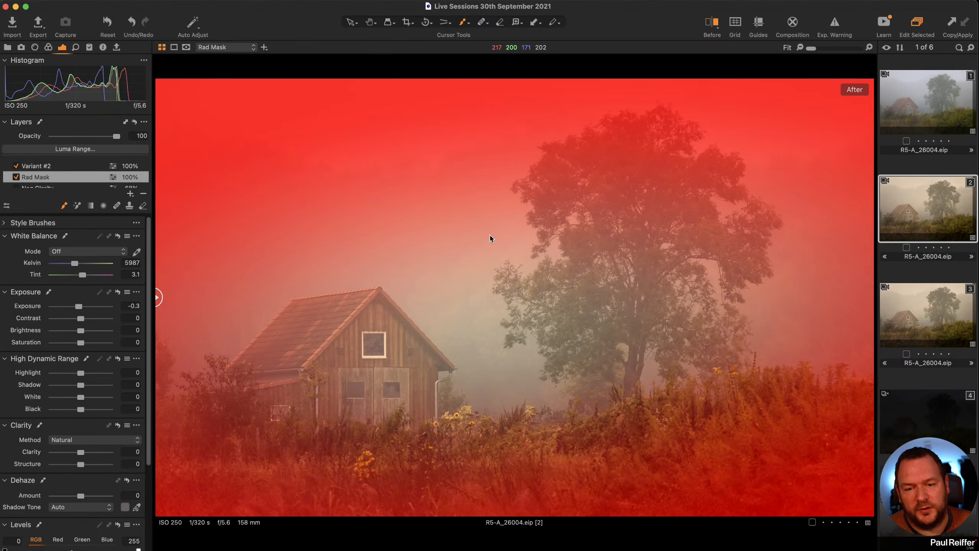
pyautogui.rightClick(462, 236)
pyautogui.moveTo(497, 252); pyautogui.dragTo(418, 252)
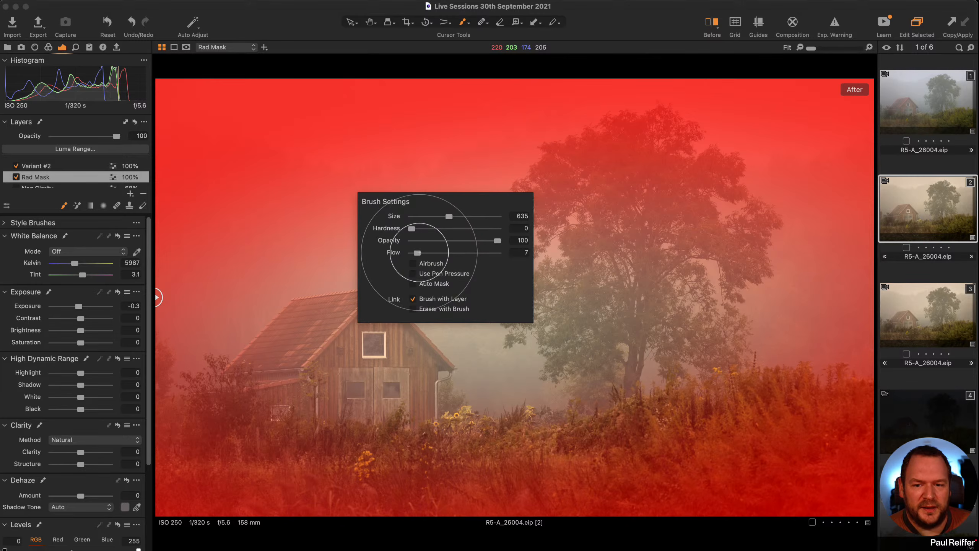
pyautogui.rightClick(417, 213)
pyautogui.moveTo(416, 211); pyautogui.dragTo(428, 211)
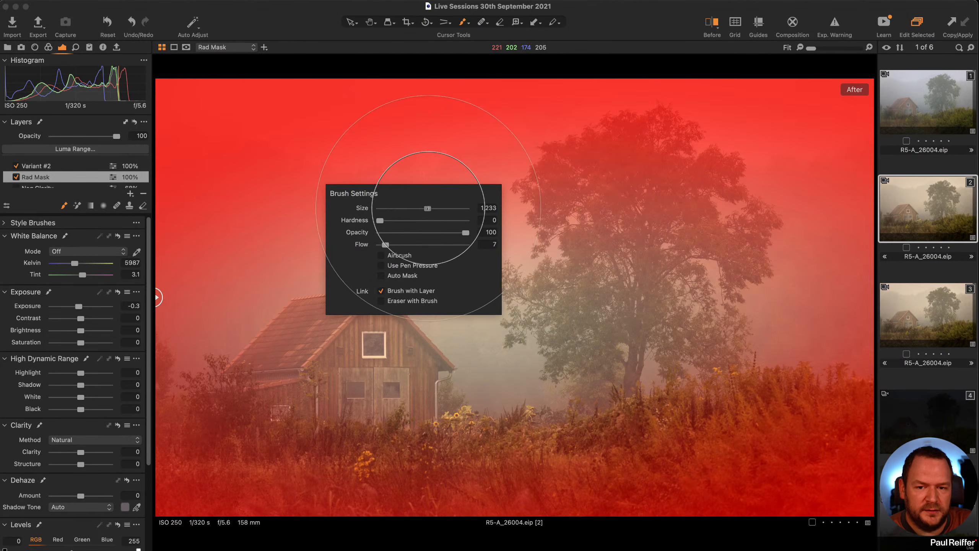
# Step: Rasterize and brush the Rad Mask layer's mask from the sky down over the barn, and set the layer's exposure to -0.93
pyautogui.click(323, 176)
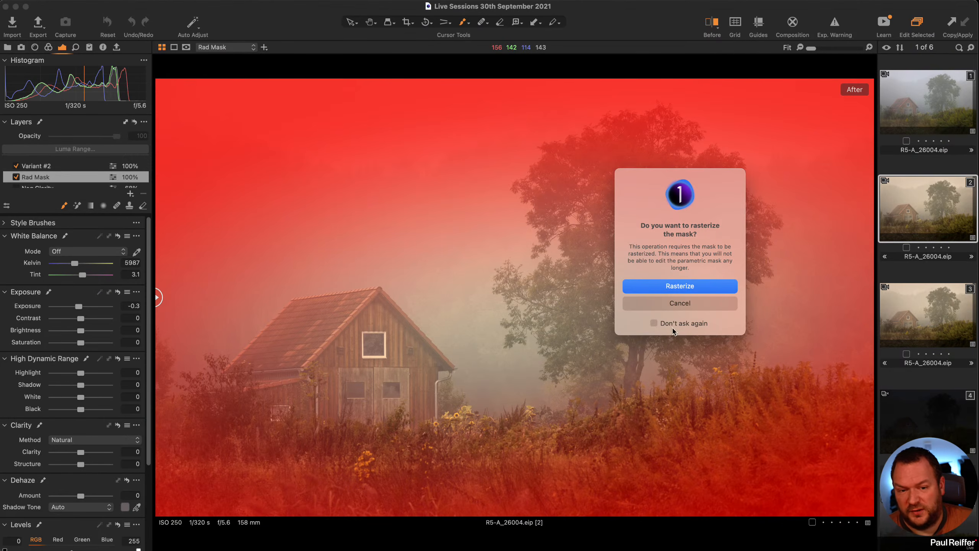
pyautogui.click(677, 285)
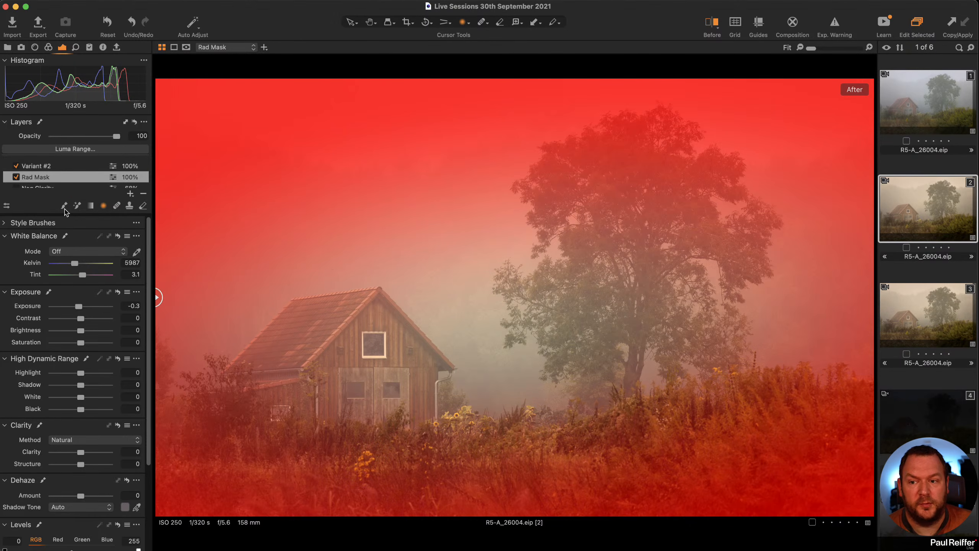
pyautogui.moveTo(379, 154)
pyautogui.mouseDown()
pyautogui.moveTo(389, 179)
pyautogui.moveTo(525, 258)
pyautogui.moveTo(817, 300)
pyautogui.moveTo(437, 251)
pyautogui.moveTo(415, 219)
pyautogui.moveTo(776, 361)
pyautogui.moveTo(190, 134)
pyautogui.moveTo(176, 84)
pyautogui.moveTo(855, 77)
pyautogui.moveTo(742, 251)
pyautogui.moveTo(959, 346)
pyautogui.moveTo(644, 426)
pyautogui.moveTo(848, 413)
pyautogui.moveTo(513, 416)
pyautogui.moveTo(314, 392)
pyautogui.mouseUp()
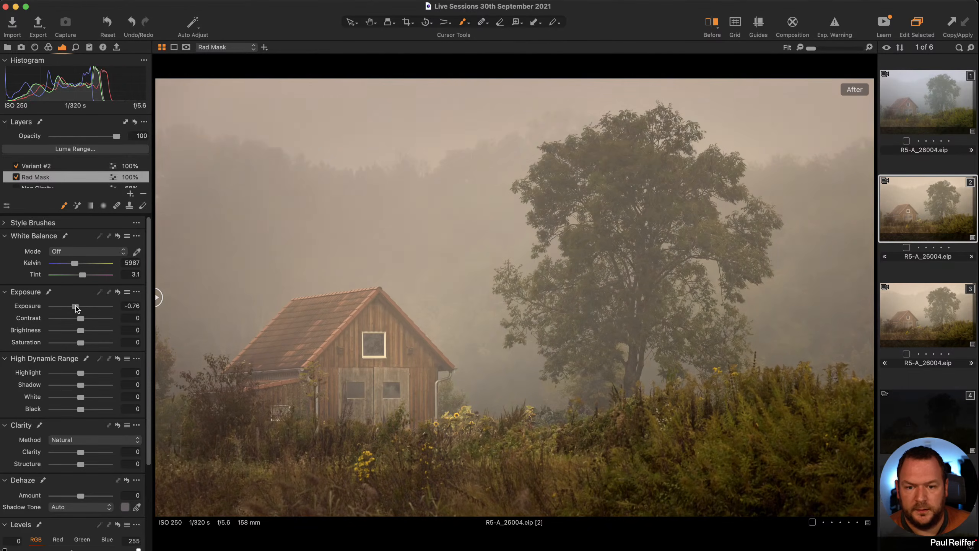
pyautogui.moveTo(79, 308); pyautogui.dragTo(75, 309)
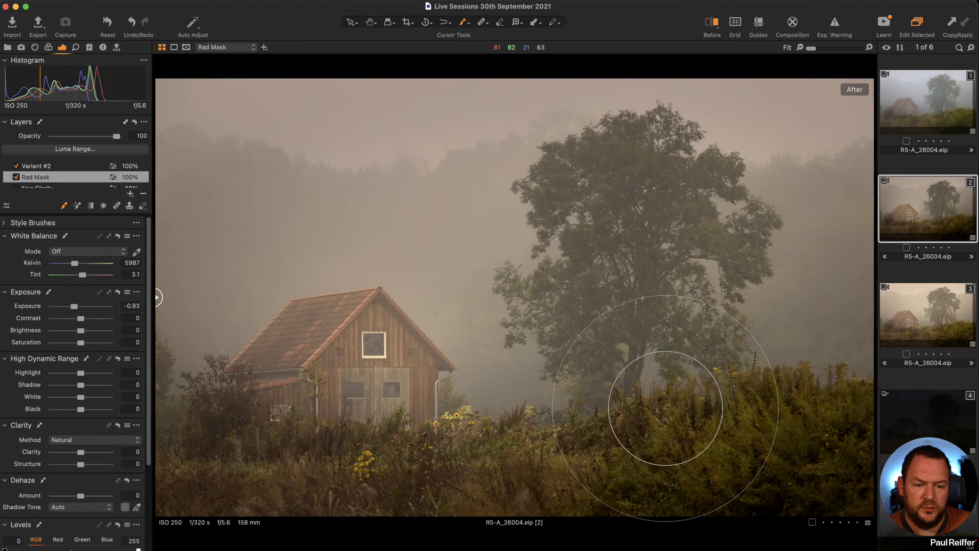
# Step: Erase the Rad Mask layer's mask across the foreground bushes with eraser size 1,660, hardness 0, opacity 100, flow 12 and Auto Mask off
pyautogui.press('e')
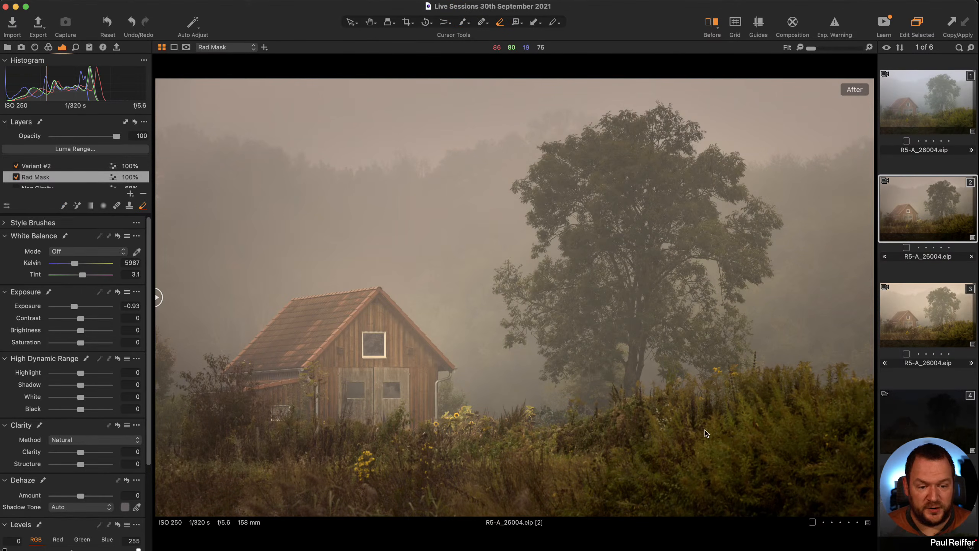
pyautogui.rightClick(516, 321)
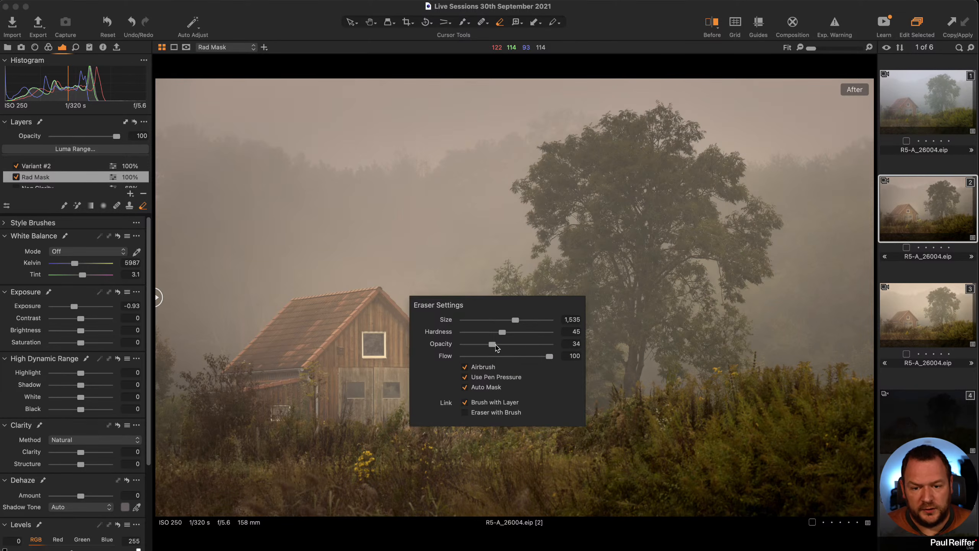
pyautogui.moveTo(497, 348)
pyautogui.mouseDown()
pyautogui.moveTo(549, 344)
pyautogui.moveTo(473, 355)
pyautogui.moveTo(463, 332)
pyautogui.moveTo(516, 319)
pyautogui.mouseUp()
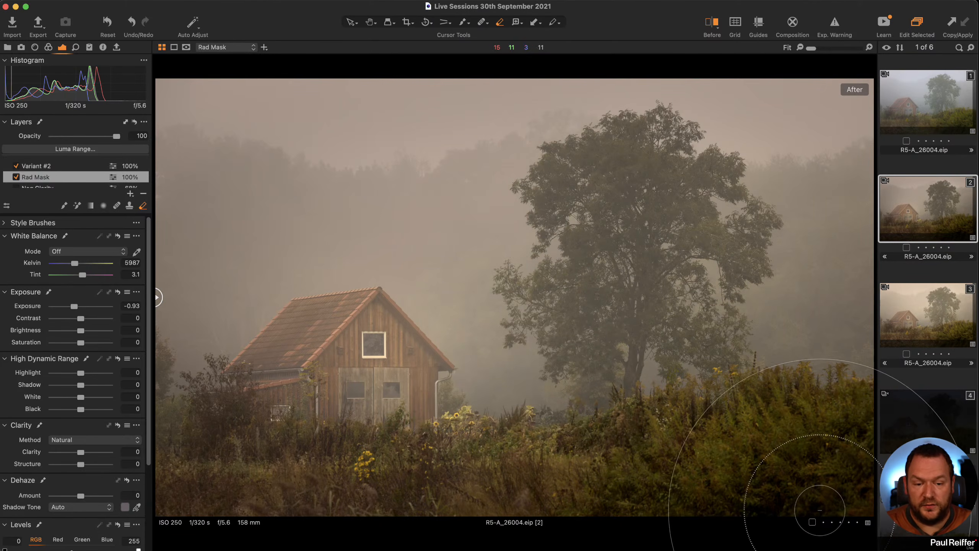
pyautogui.moveTo(819, 506)
pyautogui.mouseDown()
pyautogui.moveTo(699, 505)
pyautogui.moveTo(806, 516)
pyautogui.moveTo(470, 505)
pyautogui.moveTo(826, 499)
pyautogui.mouseUp()
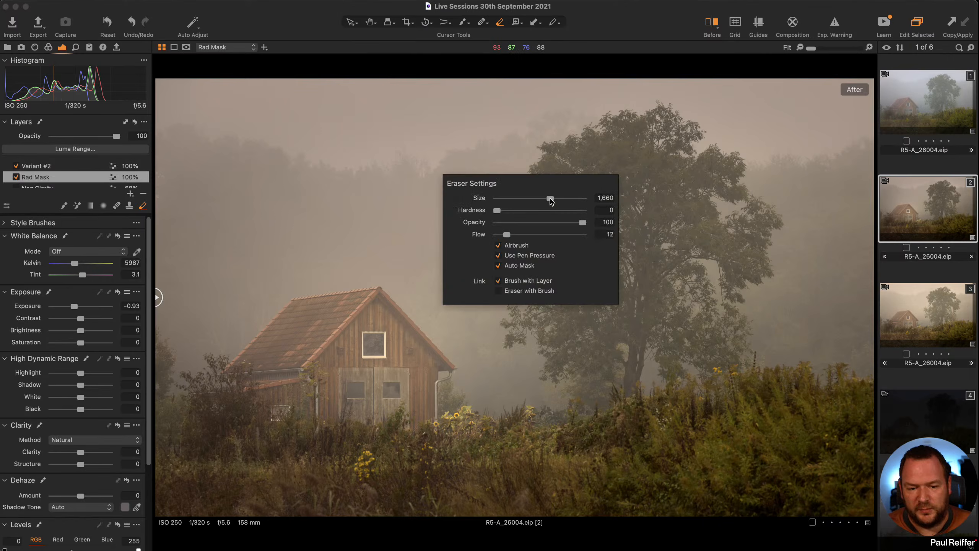
pyautogui.rightClick(517, 245)
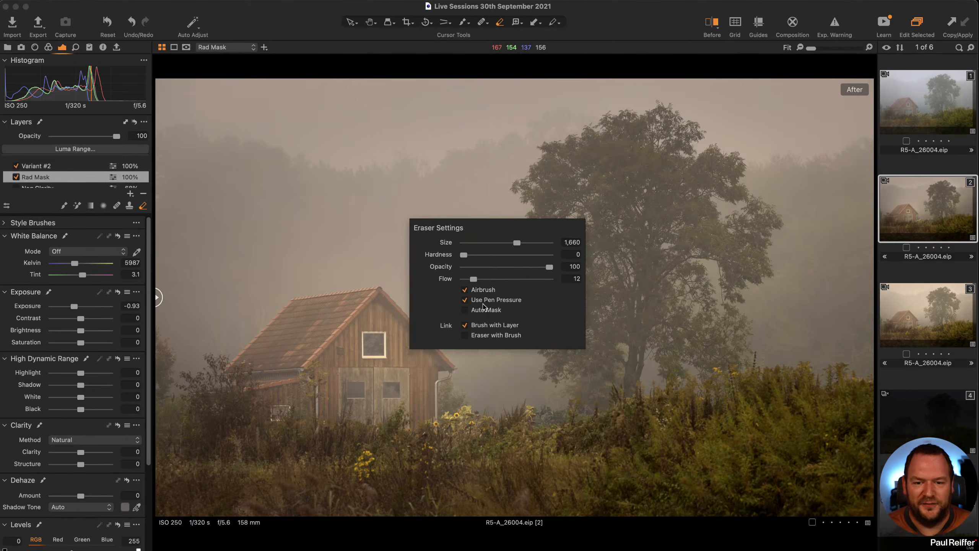
pyautogui.moveTo(815, 485)
pyautogui.mouseDown()
pyautogui.moveTo(766, 516)
pyautogui.moveTo(721, 444)
pyautogui.moveTo(499, 471)
pyautogui.moveTo(513, 490)
pyautogui.mouseUp()
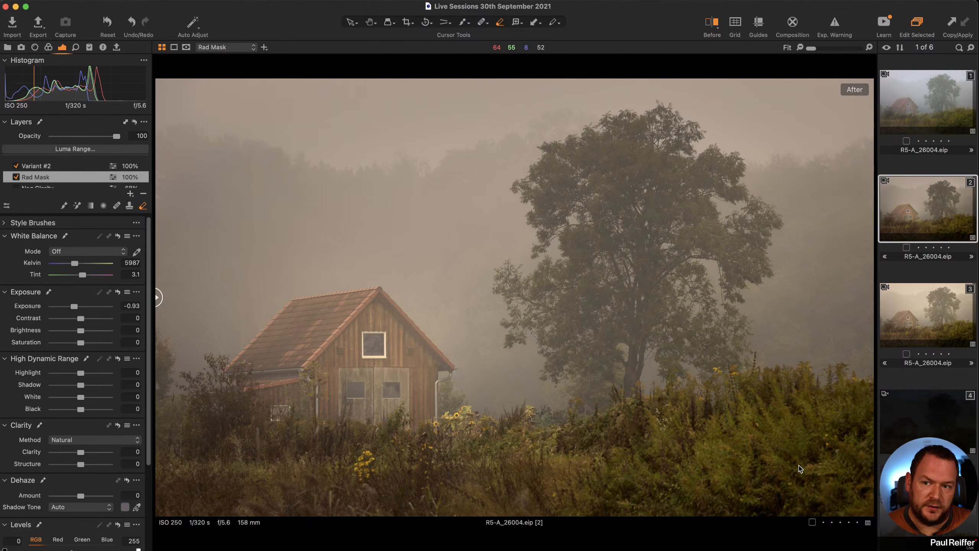
# Step: Add a new empty adjustment layer above Variant #2 and name it "Contrast Way"
pyautogui.scroll(1, 86, 180)
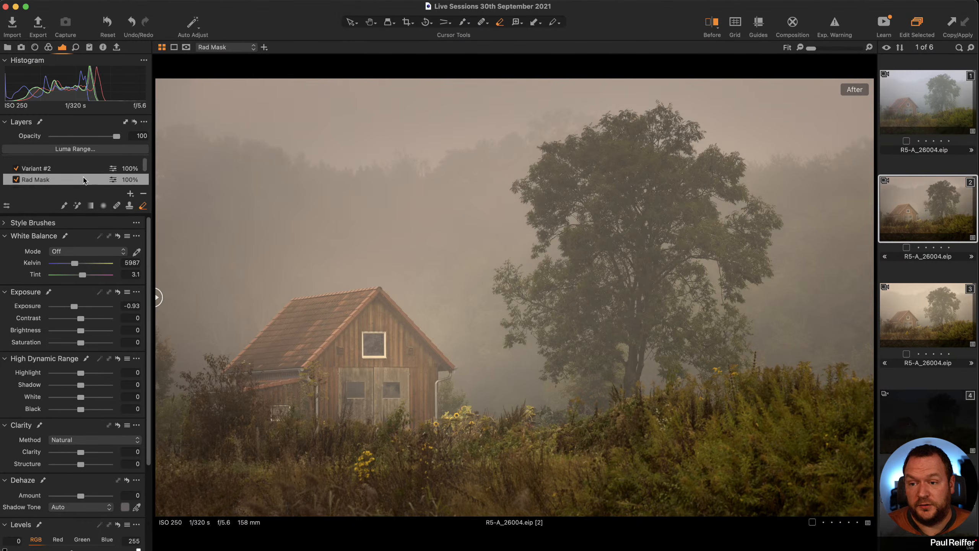
pyautogui.click(131, 193)
pyautogui.doubleClick(38, 166)
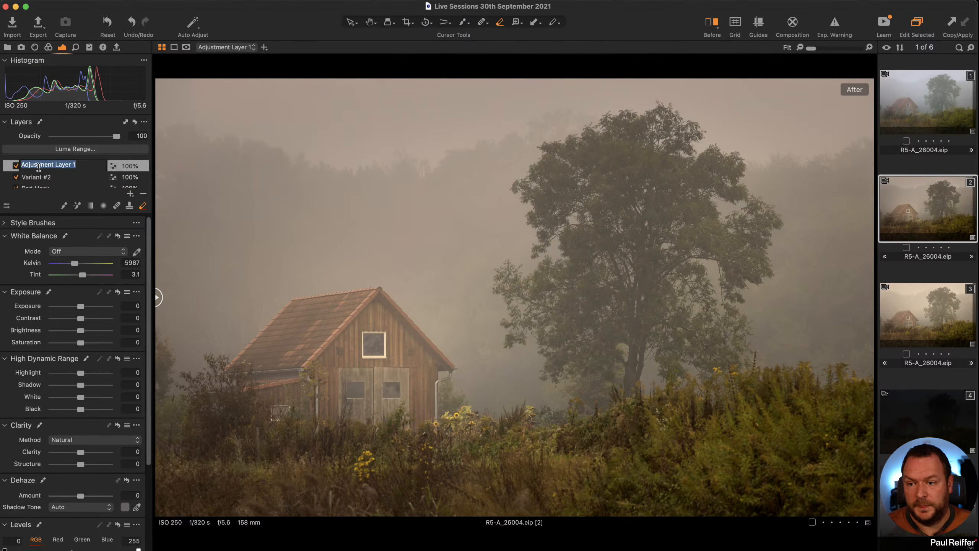
pyautogui.write('Contrast Way')
pyautogui.press('Return')
# Step: Paint the Contrast Way layer's mask across the foreground grass and bushes with a large soft brush, hardness 0 and opacity 100
pyautogui.press('b')
pyautogui.rightClick(507, 247)
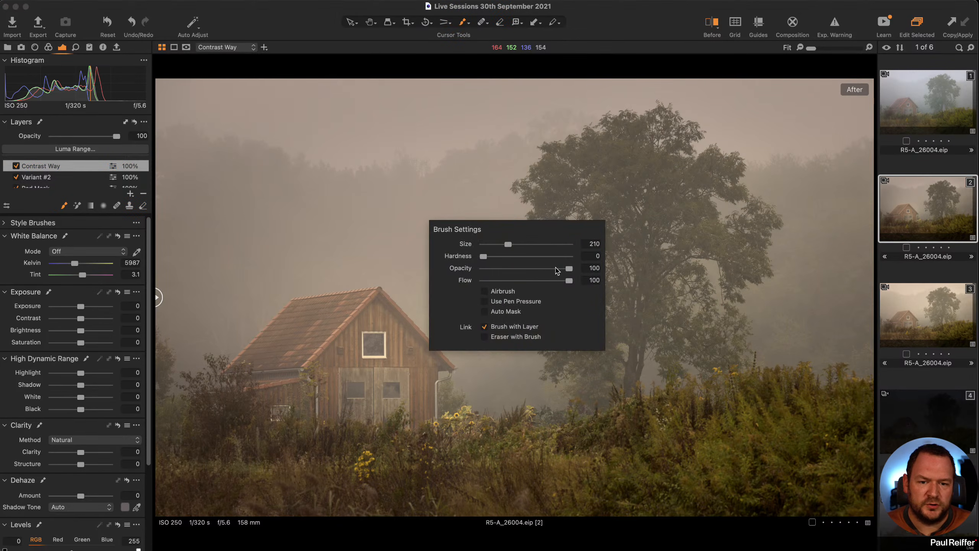
pyautogui.moveTo(509, 247); pyautogui.dragTo(531, 244)
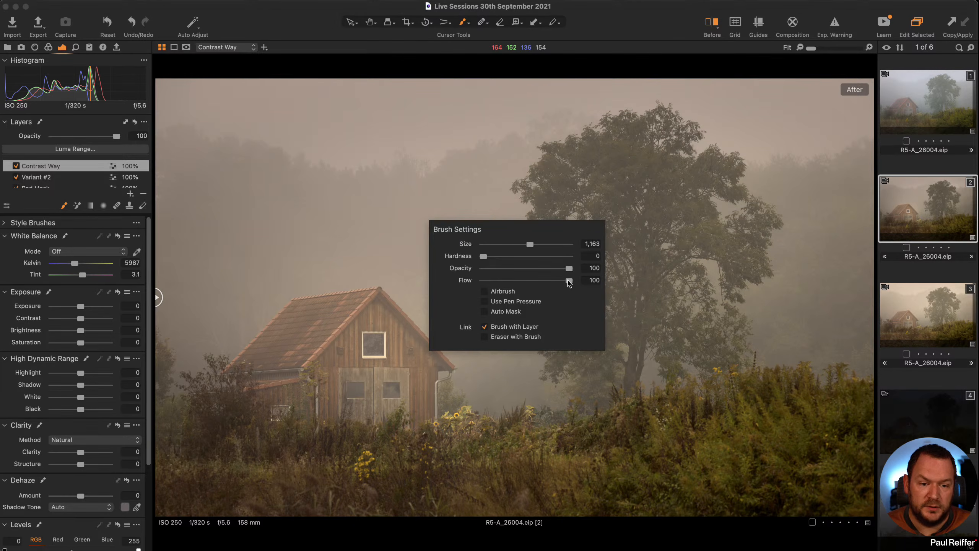
pyautogui.moveTo(531, 245); pyautogui.dragTo(535, 245)
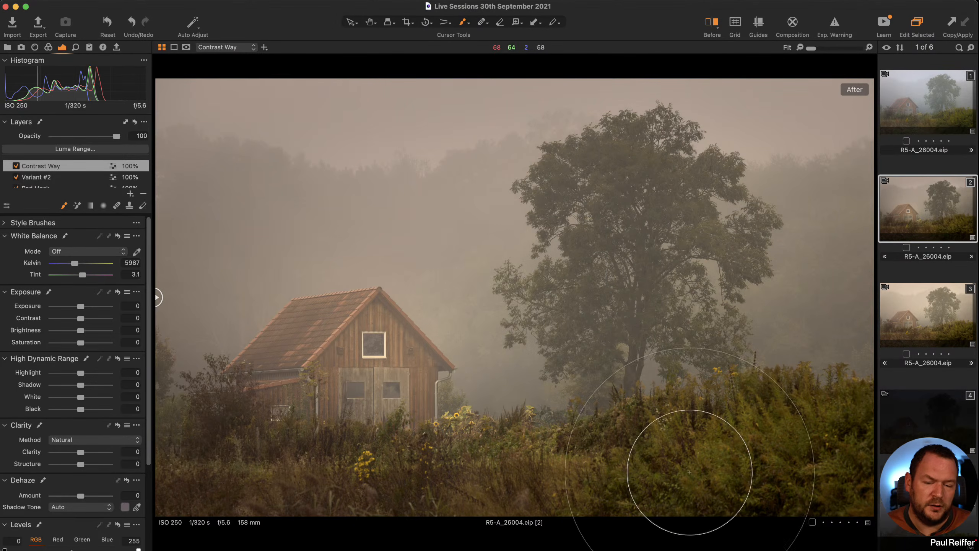
pyautogui.moveTo(822, 483)
pyautogui.mouseDown()
pyautogui.moveTo(633, 477)
pyautogui.moveTo(192, 544)
pyautogui.mouseUp()
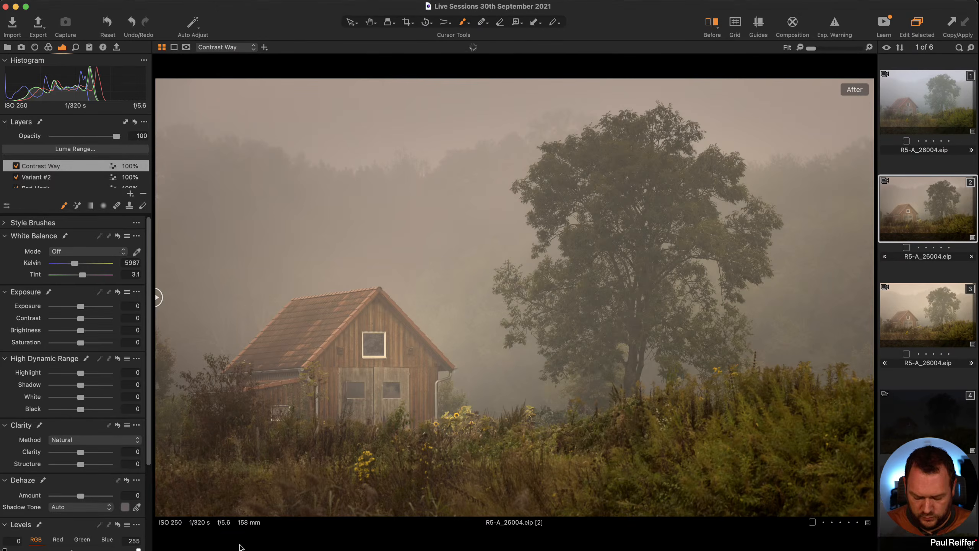
pyautogui.moveTo(803, 459)
pyautogui.mouseDown()
pyautogui.moveTo(811, 471)
pyautogui.moveTo(148, 503)
pyautogui.mouseUp()
pyautogui.press('m')
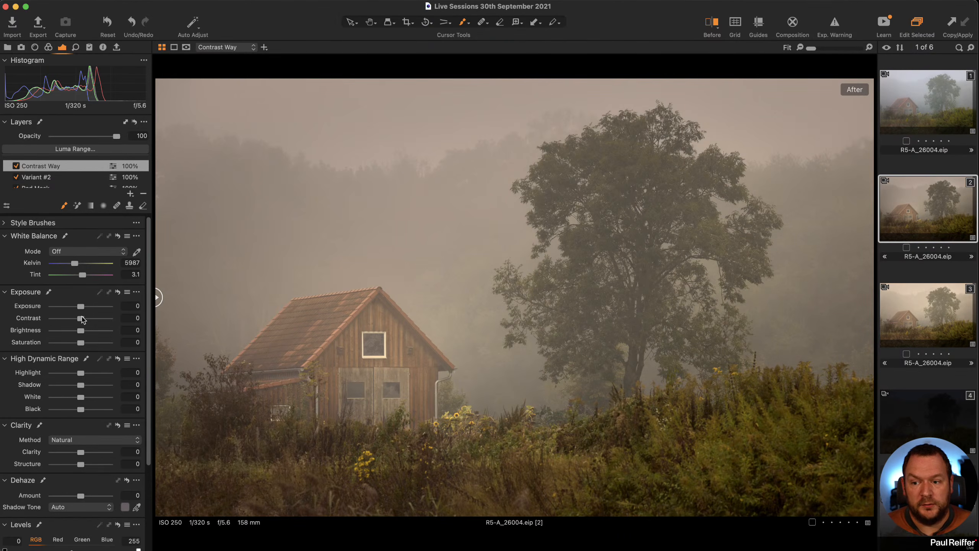
# Step: Set the Contrast Way layer's contrast to -28, clarity to -24, saturation to -16 and exposure to -0.17
pyautogui.moveTo(78, 319)
pyautogui.mouseDown()
pyautogui.moveTo(56, 320)
pyautogui.moveTo(66, 320)
pyautogui.mouseUp()
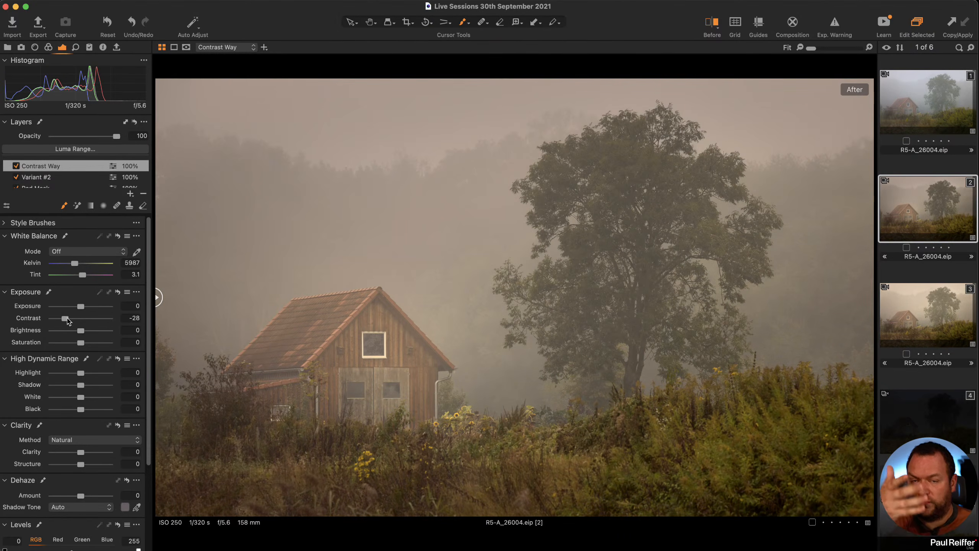
pyautogui.scroll(-3, 95, 341)
pyautogui.moveTo(81, 426)
pyautogui.mouseDown()
pyautogui.moveTo(17, 433)
pyautogui.moveTo(75, 433)
pyautogui.mouseUp()
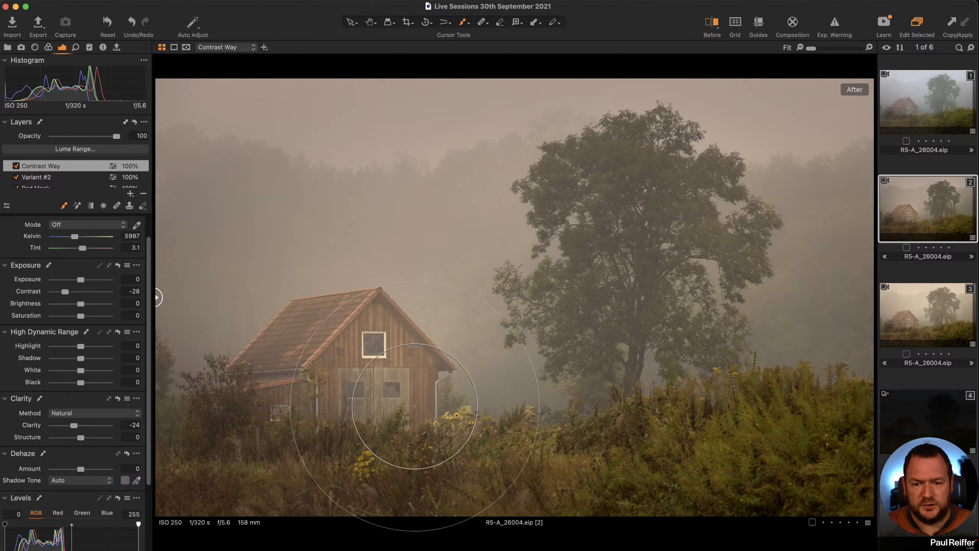
pyautogui.moveTo(82, 315); pyautogui.dragTo(78, 319)
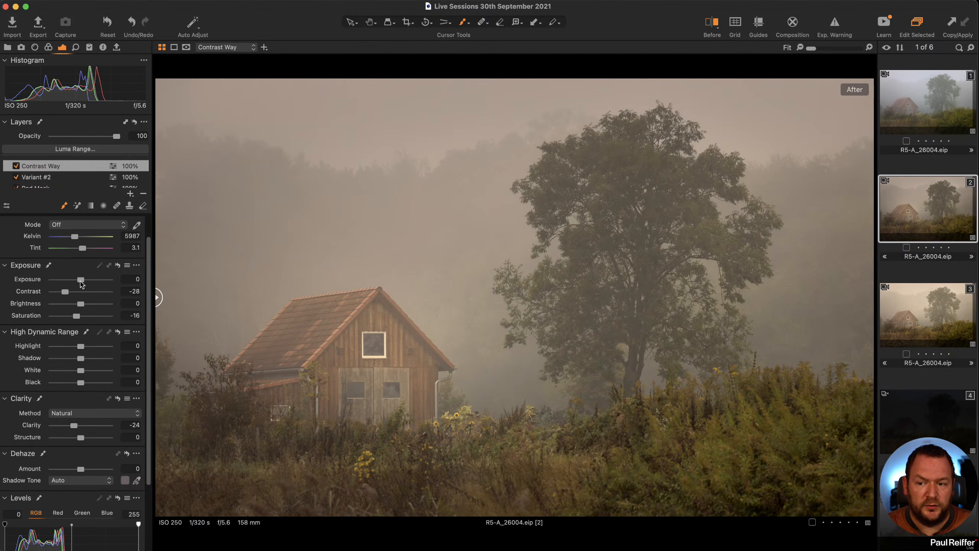
pyautogui.moveTo(82, 283); pyautogui.dragTo(80, 284)
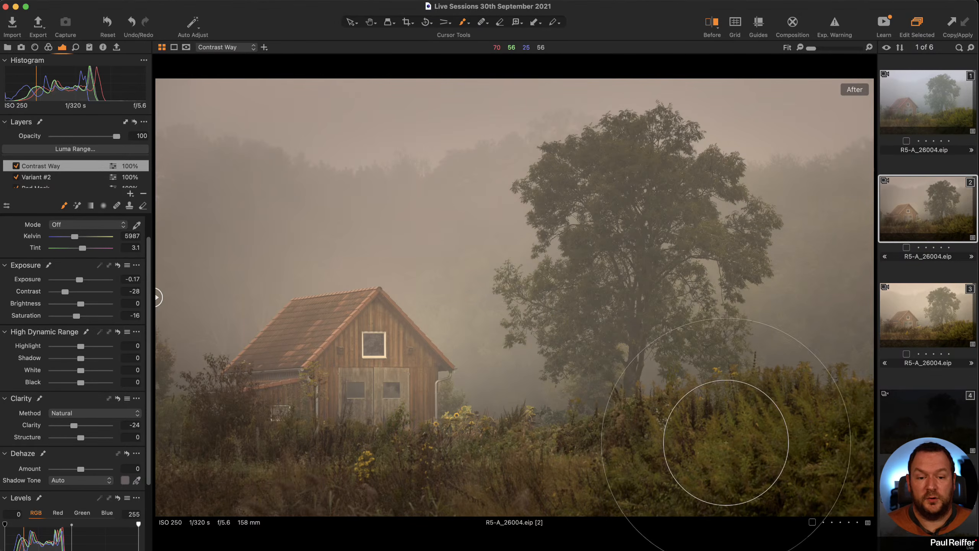
# Step: Compare the foreground with the Contrast Way layer disabled and enabled, leaving the layer enabled
pyautogui.click(16, 166)
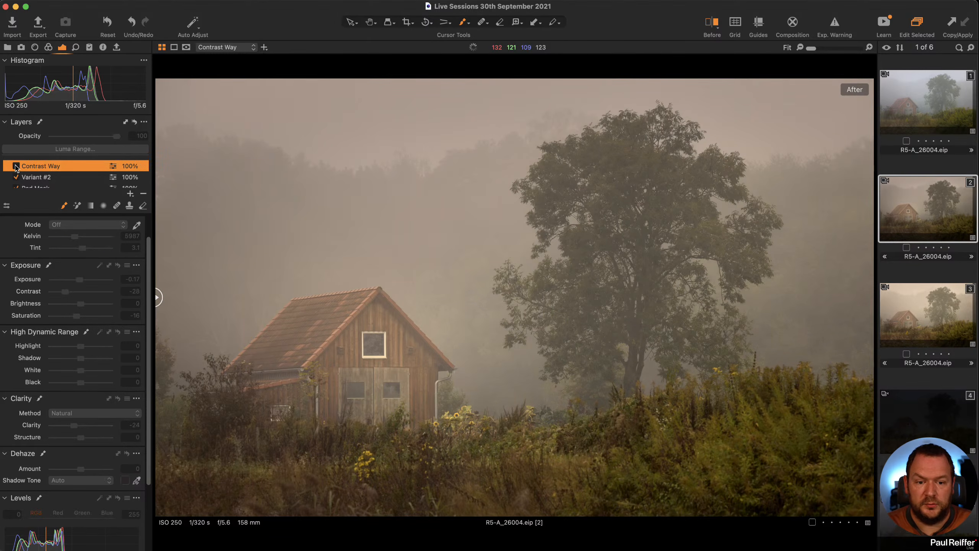
pyautogui.click(16, 165)
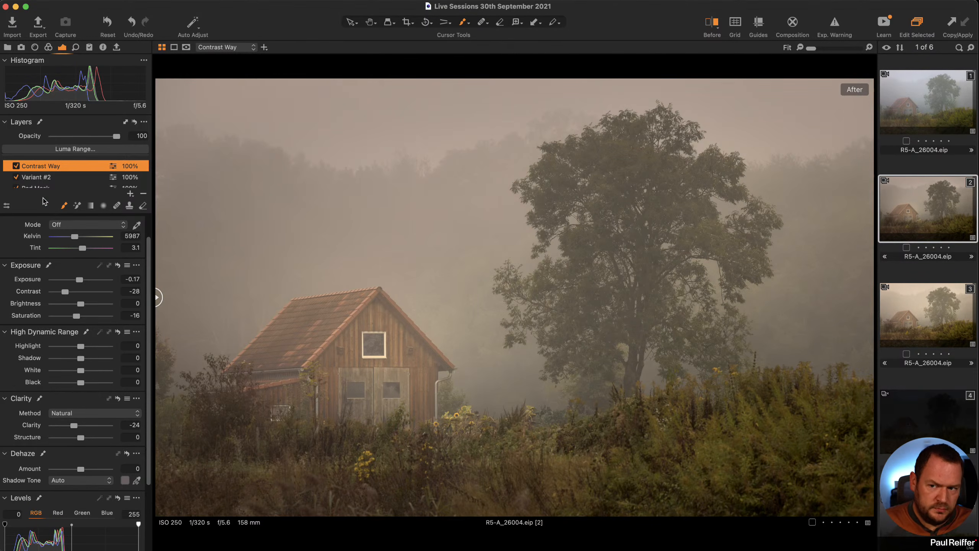
pyautogui.click(14, 166)
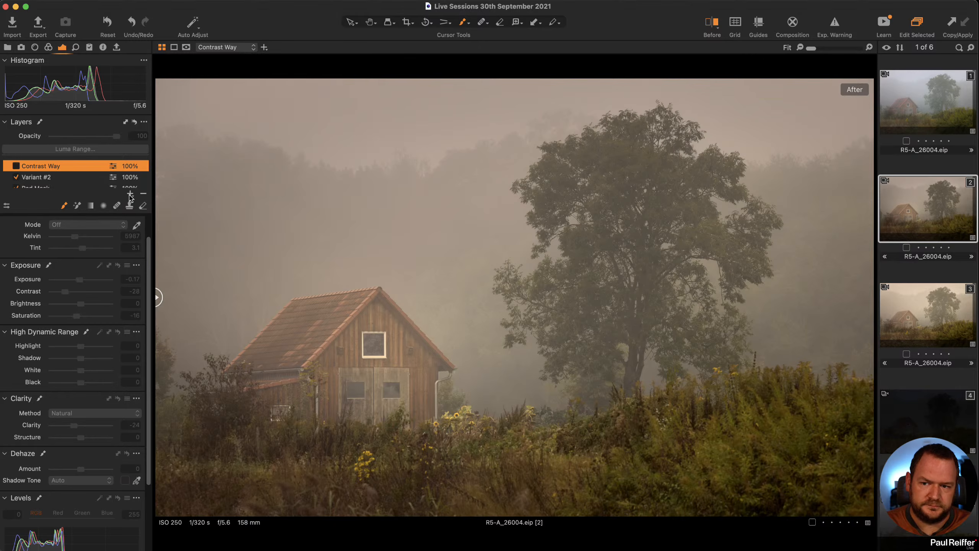
pyautogui.click(16, 166)
# Step: Add a new layer with the mask copied from Contrast Way, and name it "Haze Way"
pyautogui.click(131, 195)
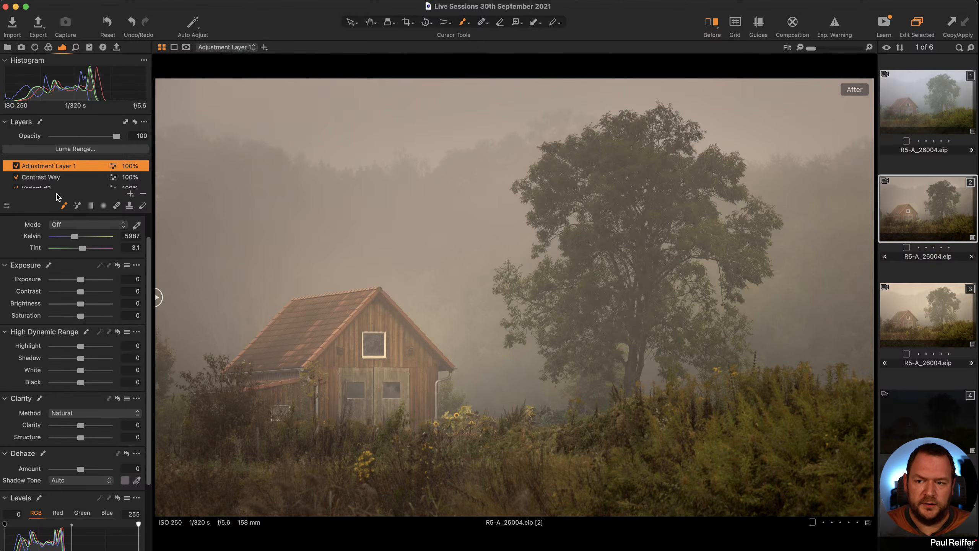
pyautogui.rightClick(53, 165)
pyautogui.moveTo(131, 248)
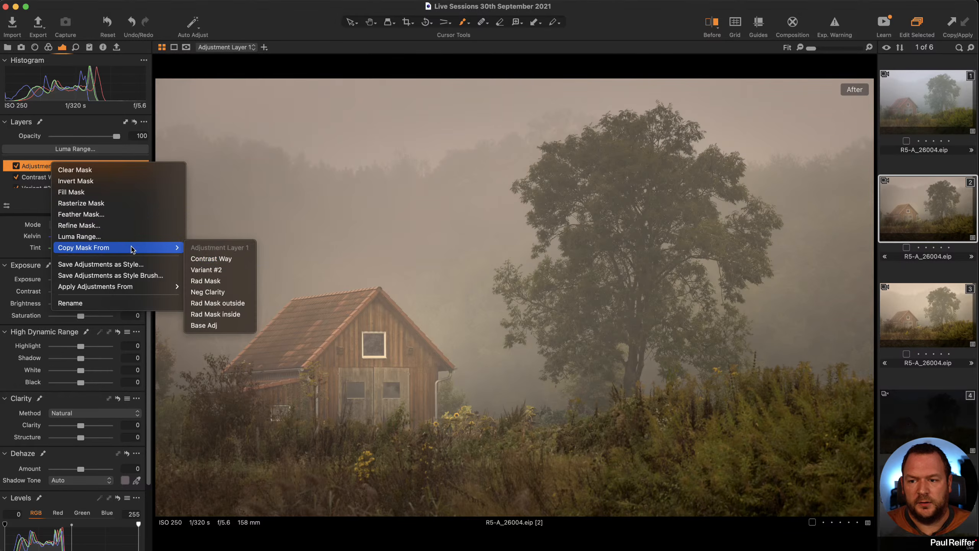
pyautogui.click(225, 261)
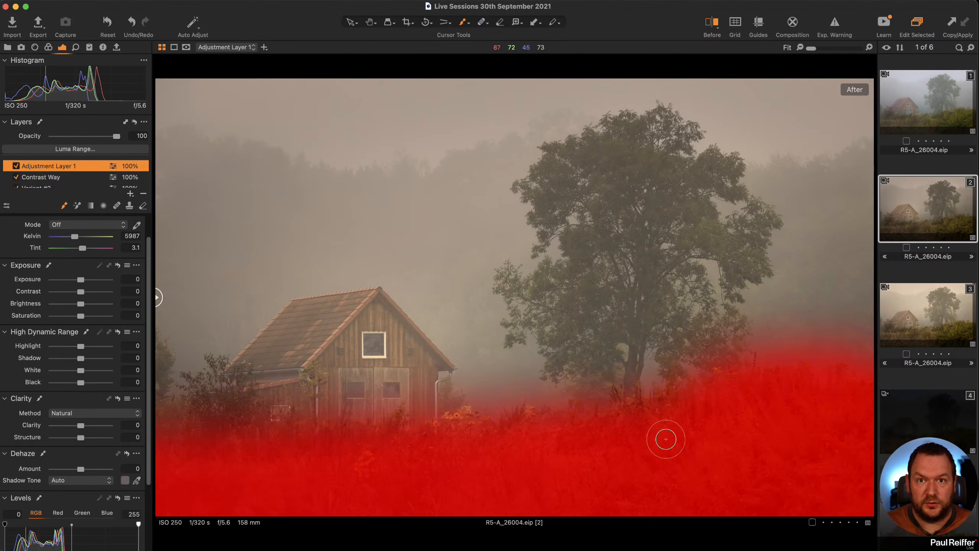
pyautogui.doubleClick(56, 166)
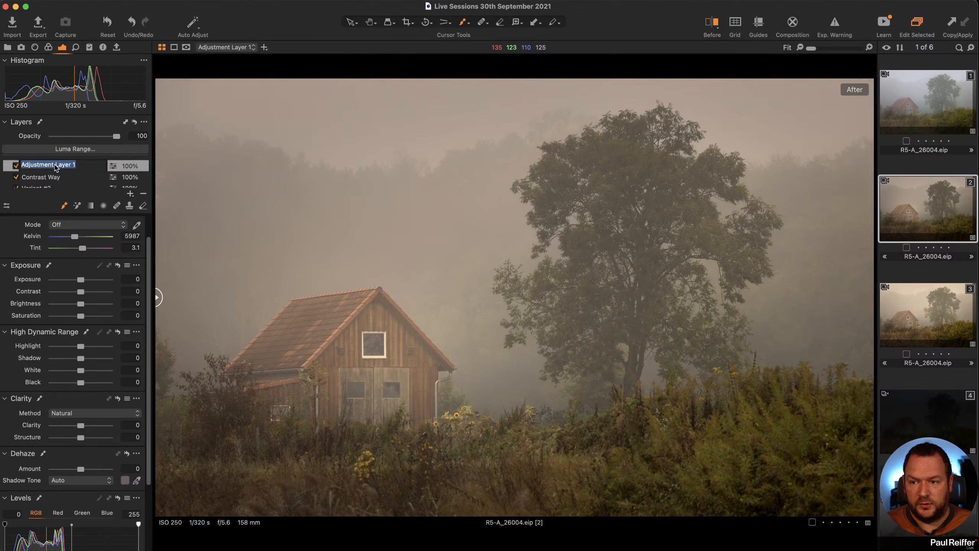
pyautogui.write('Haze Way')
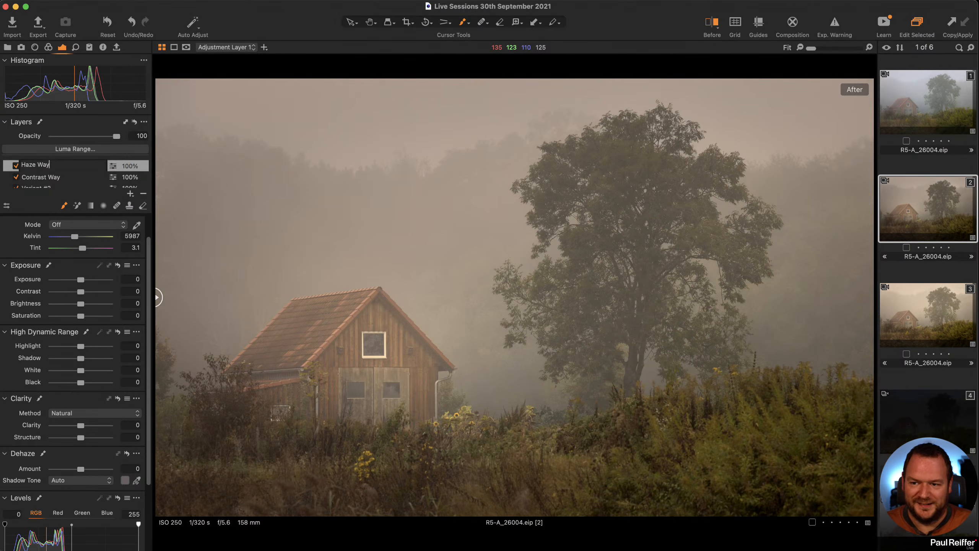
pyautogui.press('Return')
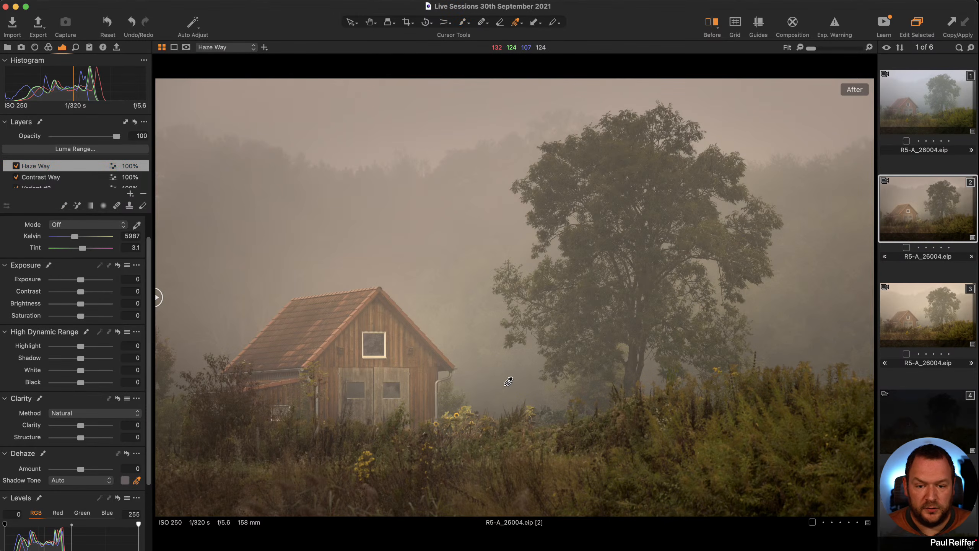
# Step: Sample the Haze Way layer's dehaze shadow tone from the mist beside the barn and set the dehaze amount to -30
pyautogui.click(517, 379)
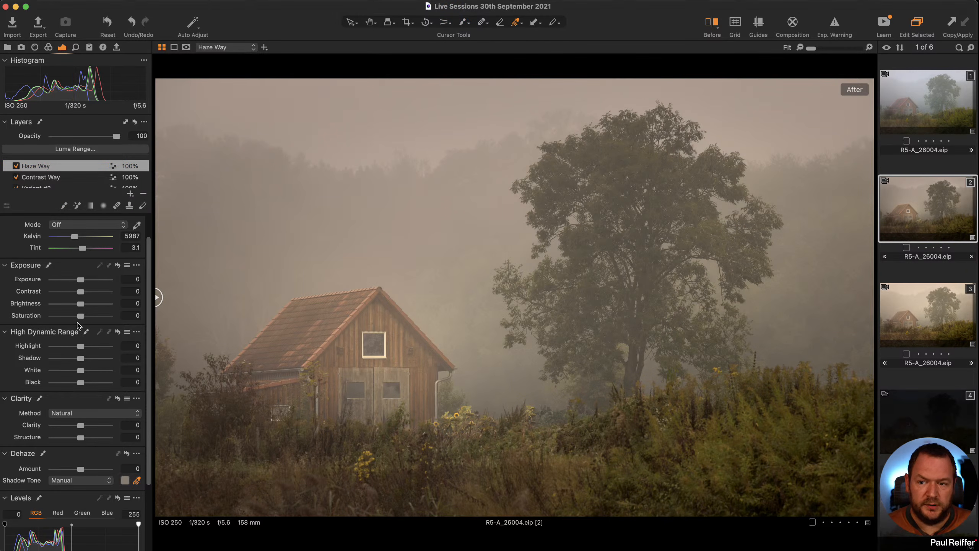
pyautogui.moveTo(80, 469); pyautogui.dragTo(71, 472)
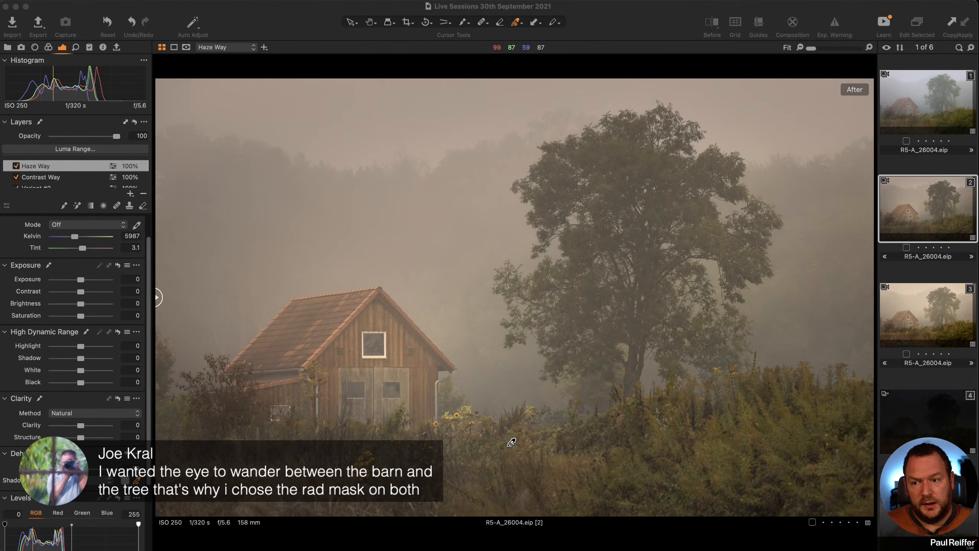
# Step: Compare the photo with the Rad Mask layer disabled and enabled, leaving it enabled, and return to the top of the layer stack
pyautogui.scroll(-2, 54, 169)
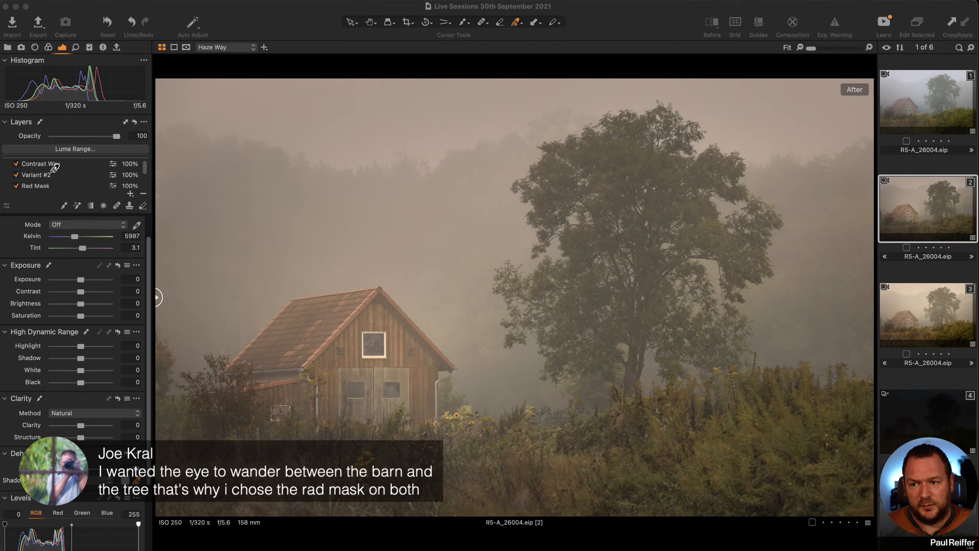
pyautogui.click(16, 186)
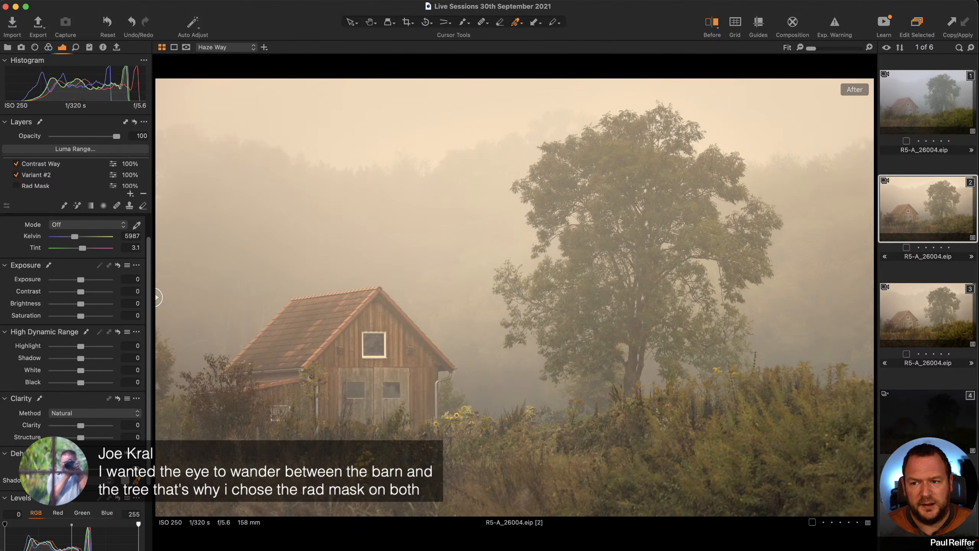
pyautogui.click(15, 186)
pyautogui.scroll(2, 85, 182)
pyautogui.scroll(1, 85, 182)
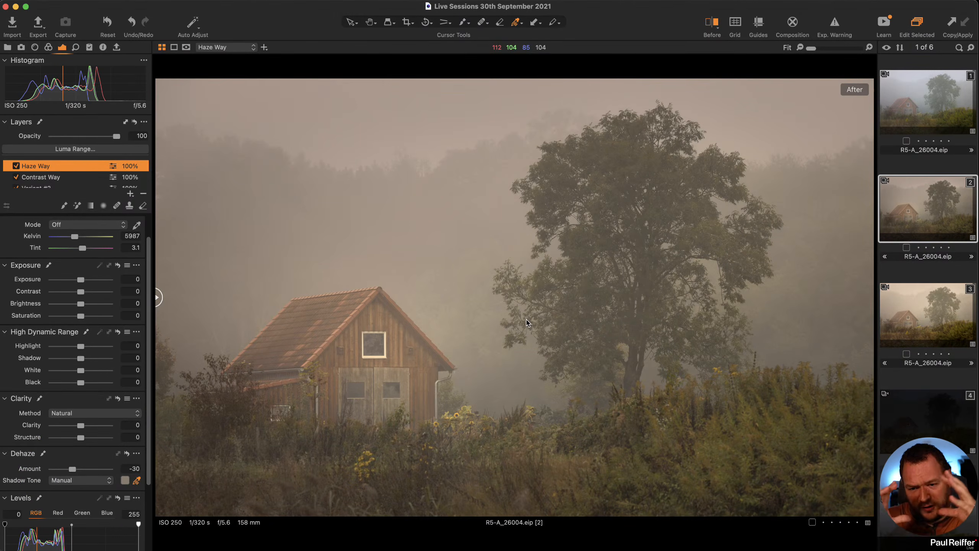
# Step: Add a new empty adjustment layer above Haze Way and name it "Barn"
pyautogui.click(131, 194)
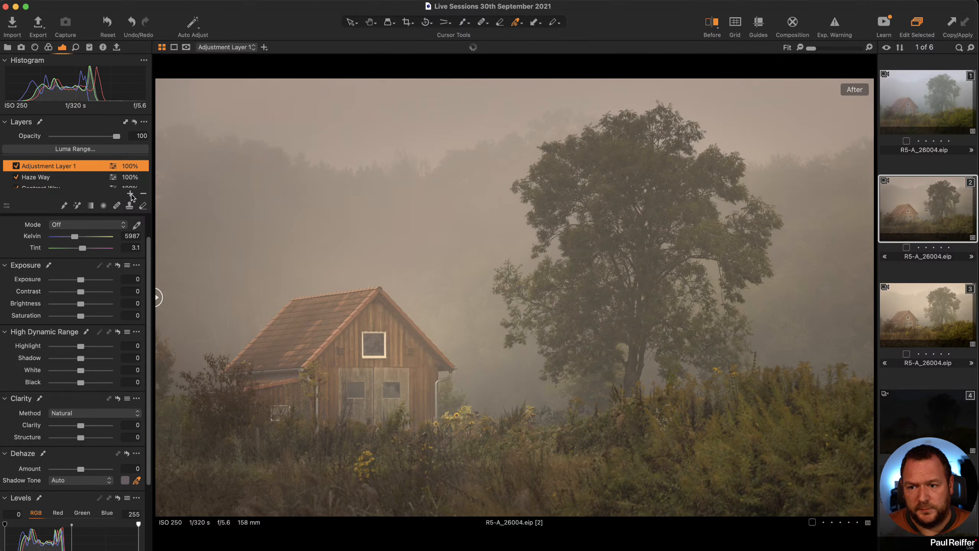
pyautogui.doubleClick(62, 170)
pyautogui.write('Barn')
pyautogui.press('Return')
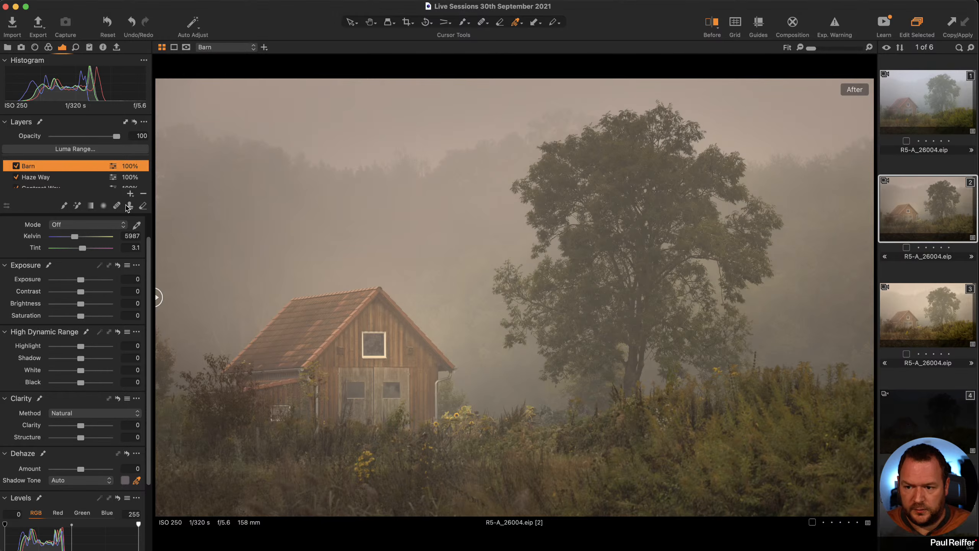
# Step: Paint the Barn layer's mask over the barn with an enlarged soft brush
pyautogui.press('b')
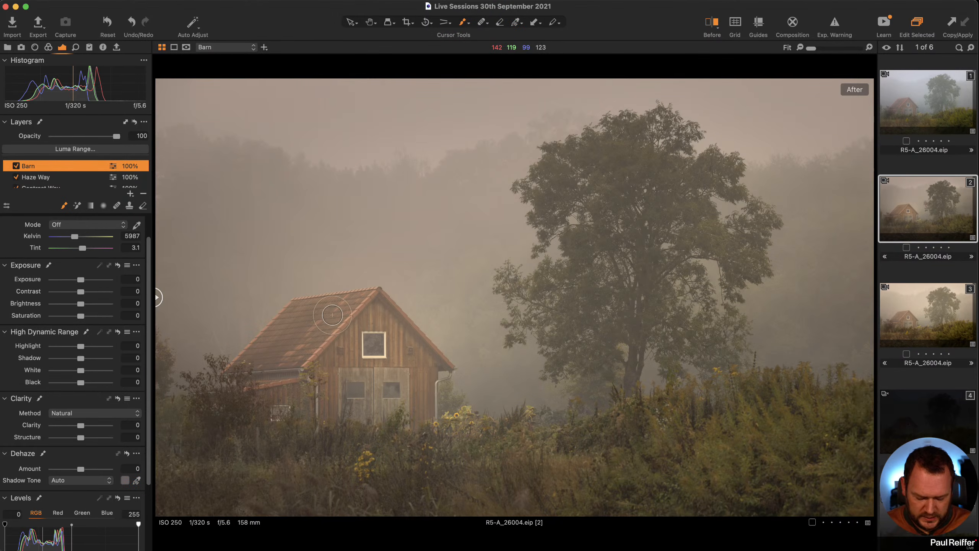
pyautogui.press(']')
pyautogui.press(']')
pyautogui.press(']')
pyautogui.press(']')
pyautogui.press(']')
pyautogui.press(']')
pyautogui.press(']')
pyautogui.press(']')
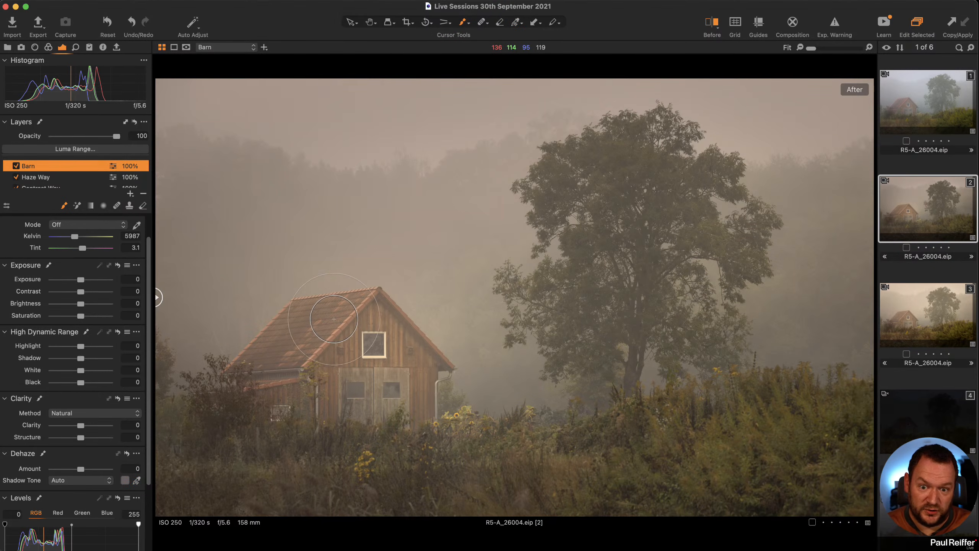
pyautogui.rightClick(346, 342)
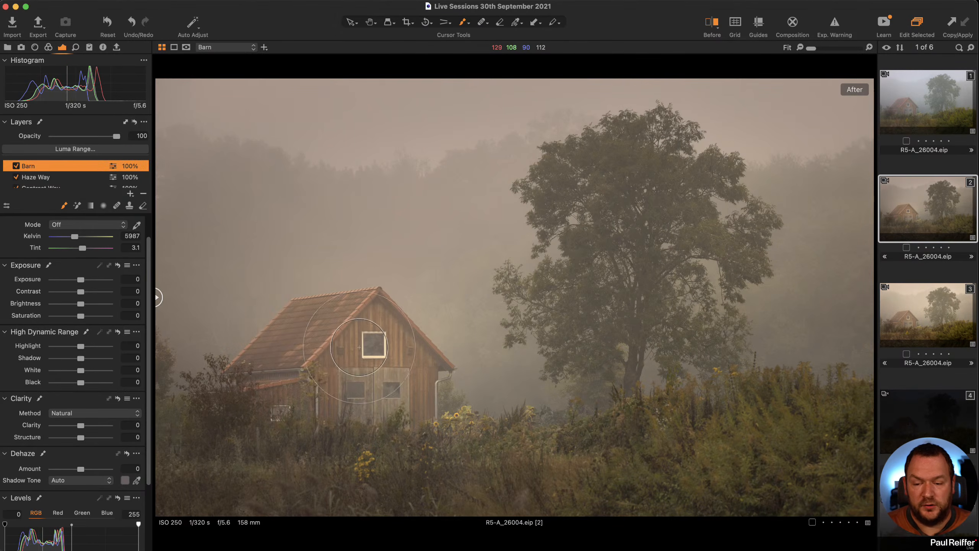
pyautogui.moveTo(405, 385)
pyautogui.mouseDown()
pyautogui.moveTo(280, 401)
pyautogui.moveTo(375, 357)
pyautogui.mouseUp()
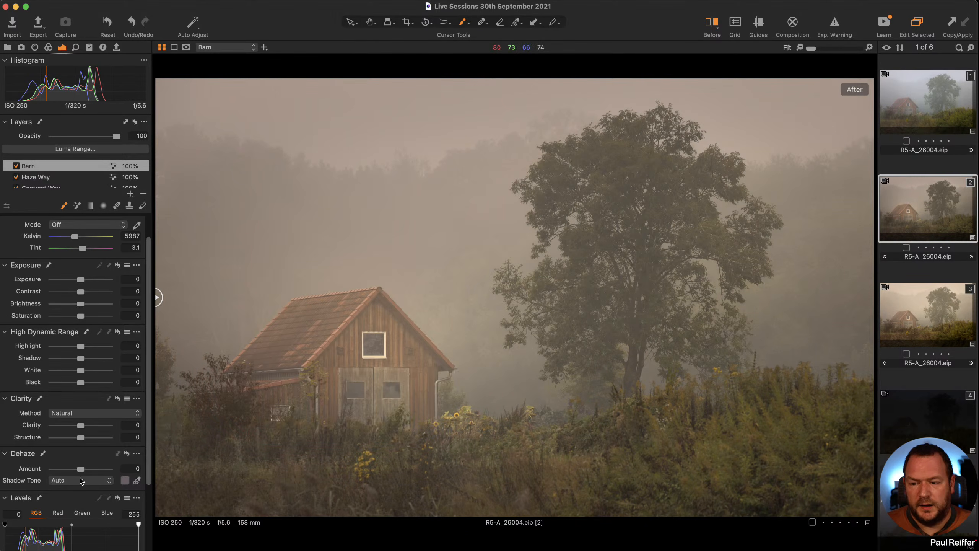
# Step: Set the Barn layer's dehaze amount to 15 and erase its mask from the bushes and grass around the barn's base with a smaller eraser
pyautogui.moveTo(82, 470); pyautogui.dragTo(86, 471)
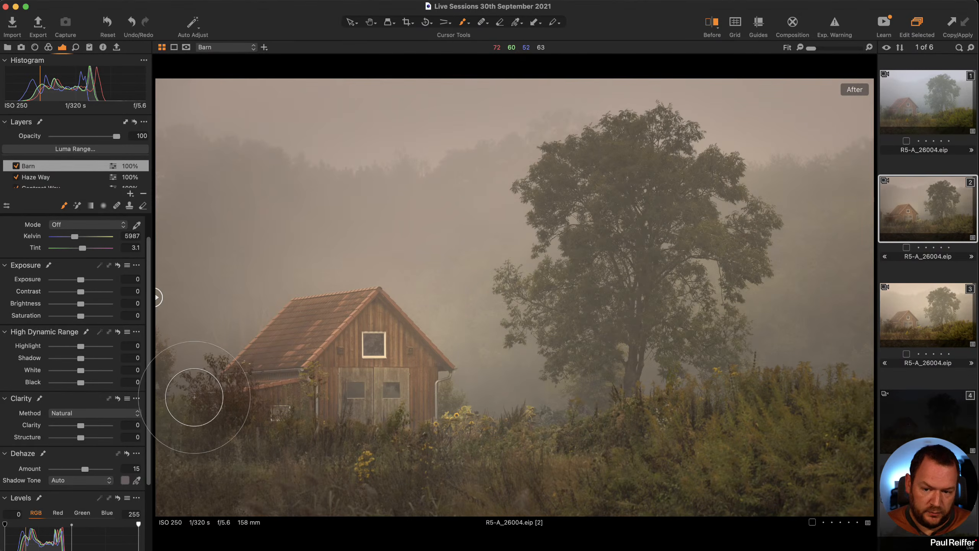
pyautogui.press('e')
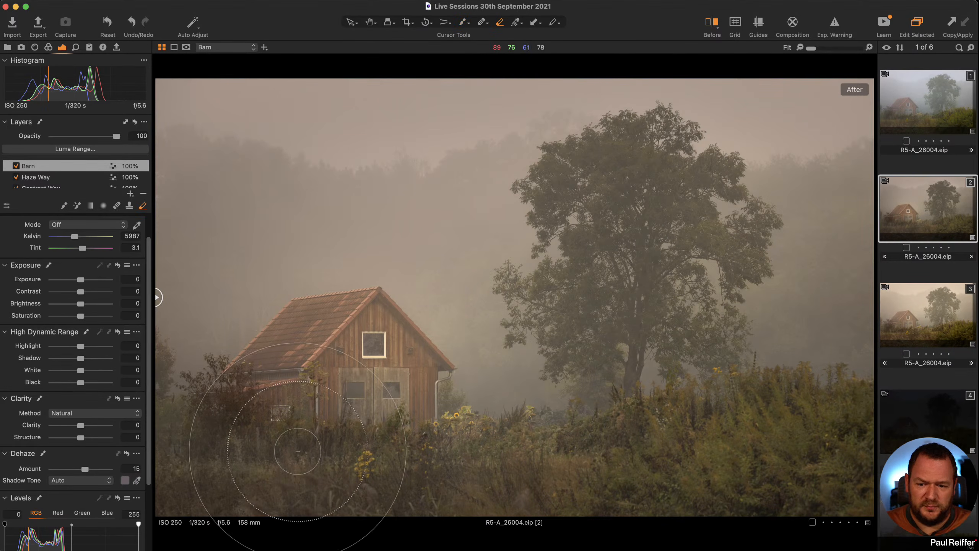
pyautogui.rightClick(329, 447)
pyautogui.moveTo(305, 463); pyautogui.dragTo(371, 464)
pyautogui.moveTo(313, 451); pyautogui.dragTo(270, 452)
pyautogui.click(296, 505)
pyautogui.click(294, 486)
pyautogui.moveTo(326, 439); pyautogui.dragTo(308, 438)
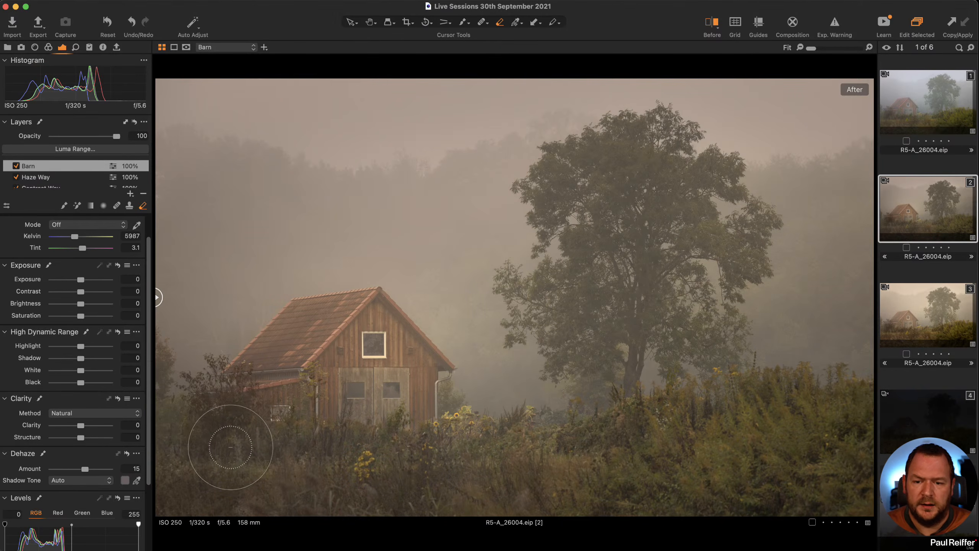
# Step: Set the Barn layer's dehaze amount to 23 and contrast to 8, and reduce the layer opacity to 65
pyautogui.moveTo(85, 470); pyautogui.dragTo(89, 471)
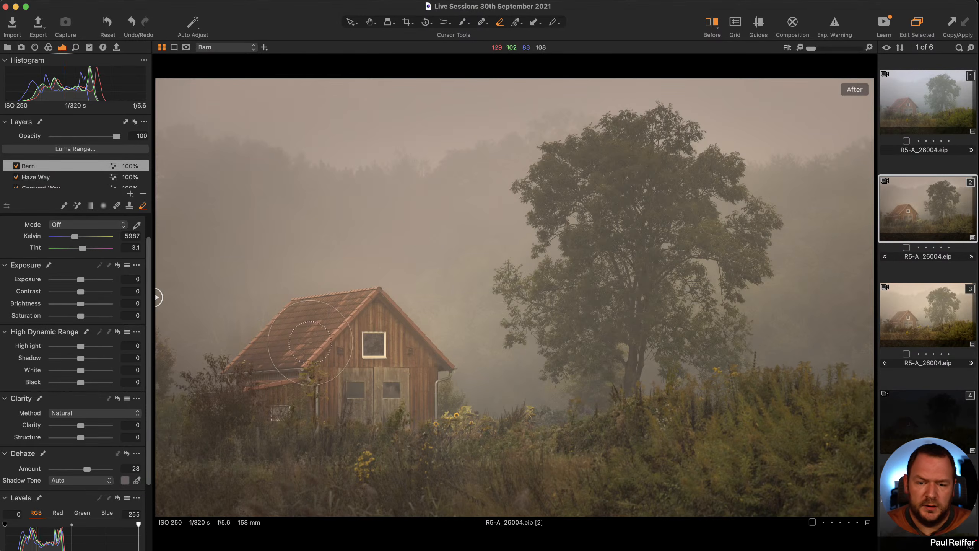
pyautogui.moveTo(81, 292); pyautogui.dragTo(85, 292)
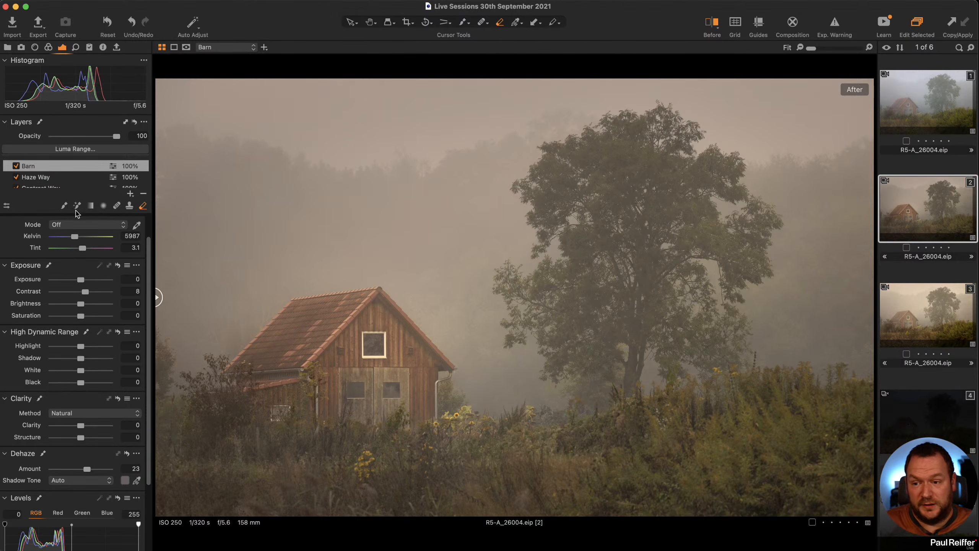
pyautogui.moveTo(116, 139); pyautogui.dragTo(98, 141)
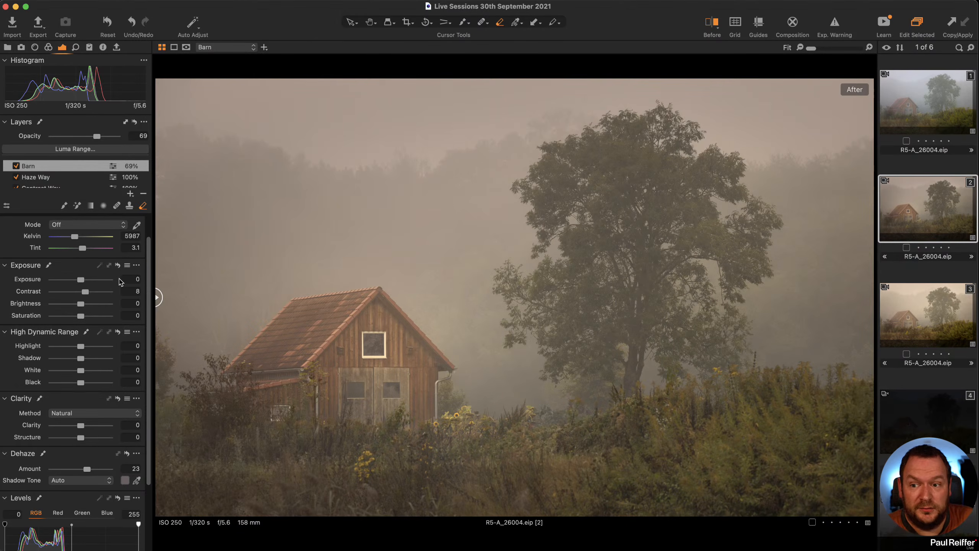
pyautogui.moveTo(97, 138)
pyautogui.mouseDown()
pyautogui.moveTo(139, 139)
pyautogui.moveTo(95, 139)
pyautogui.mouseUp()
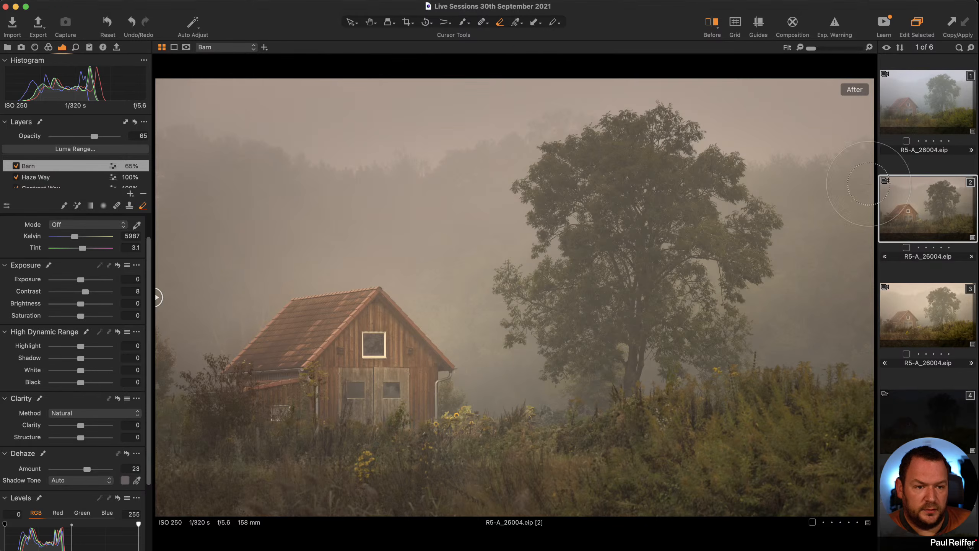
# Step: Compare the photo with the third variant and its layers, and return to the second variant
pyautogui.click(921, 315)
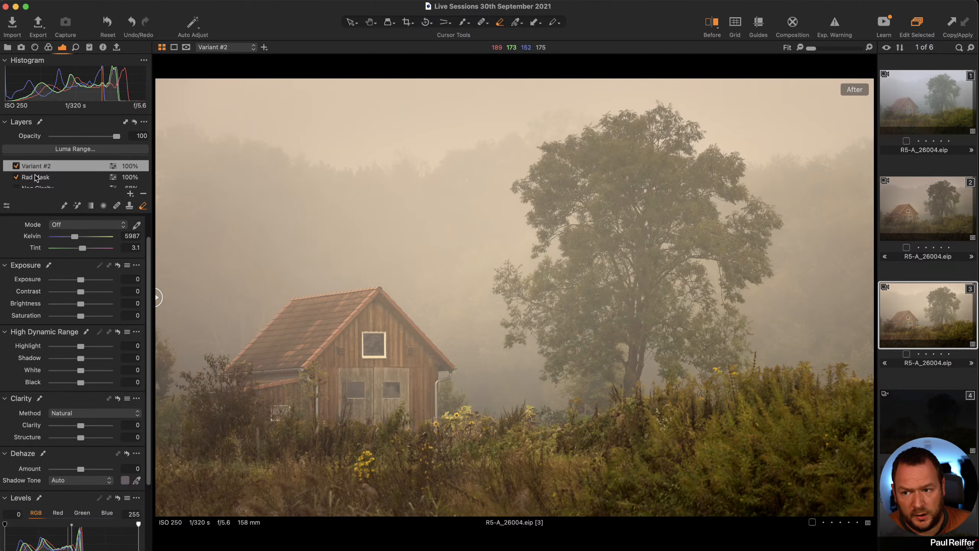
pyautogui.scroll(-2, 58, 173)
pyautogui.scroll(3, 59, 173)
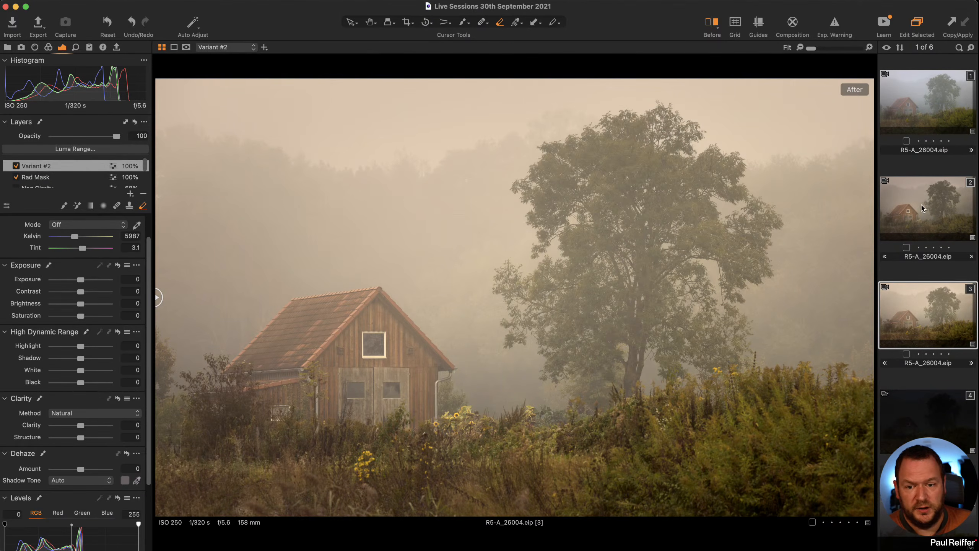
pyautogui.click(940, 211)
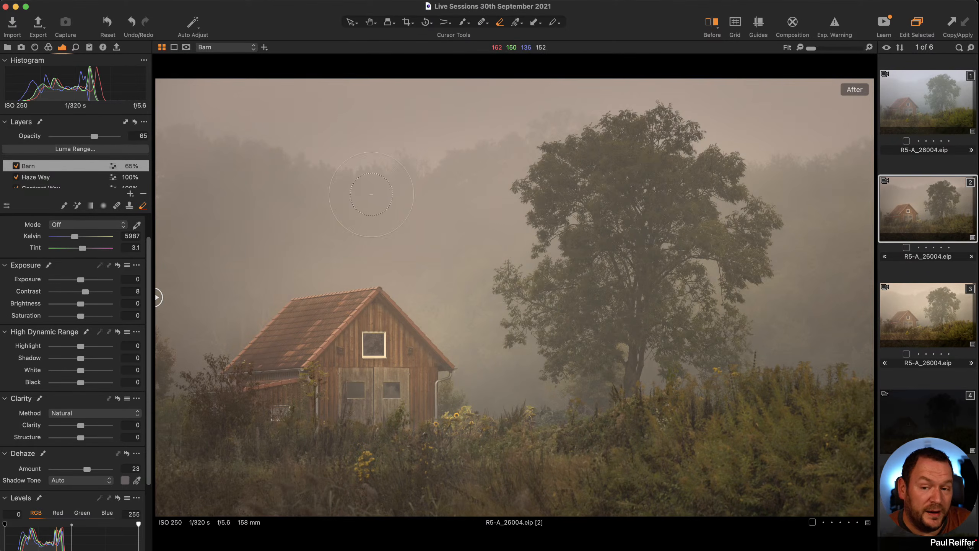
# Step: Darken the Rad Mask outside layer by setting its exposure to -0.79
pyautogui.scroll(-5, 60, 172)
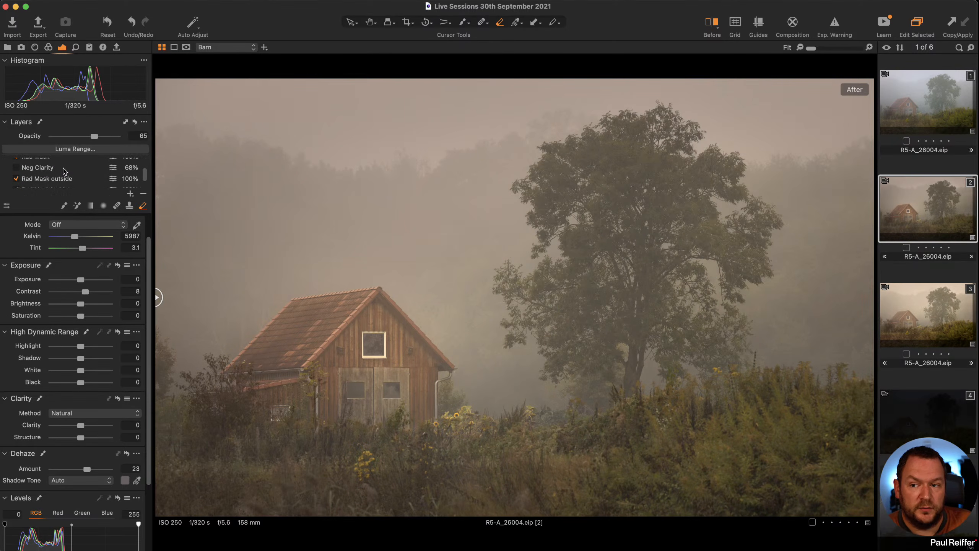
pyautogui.click(56, 173)
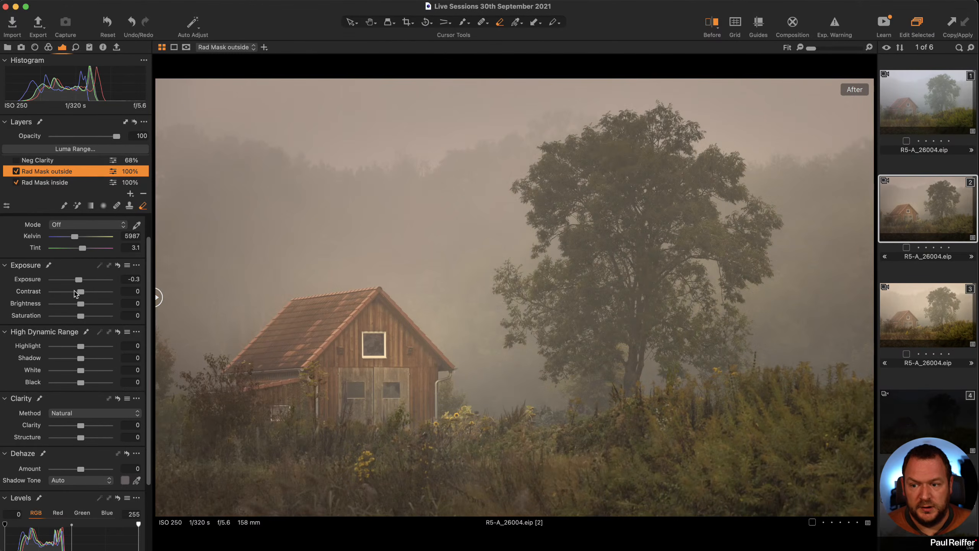
pyautogui.moveTo(79, 282); pyautogui.dragTo(77, 284)
pyautogui.scroll(-3, 104, 274)
pyautogui.scroll(5, 104, 274)
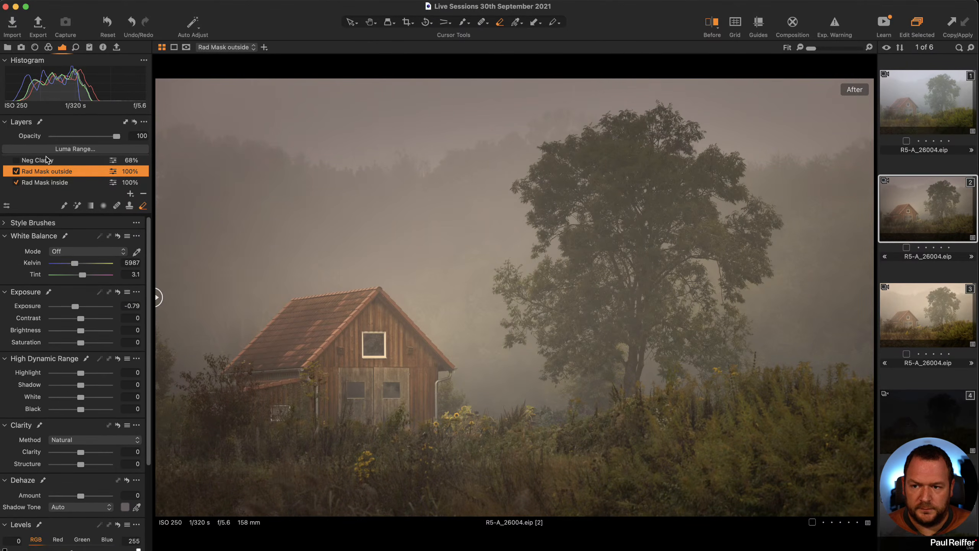
# Step: Try a levels midtone of 0.09 on the Base Adj layer and move the midtone back to its starting point
pyautogui.scroll(-3, 61, 182)
pyautogui.click(54, 168)
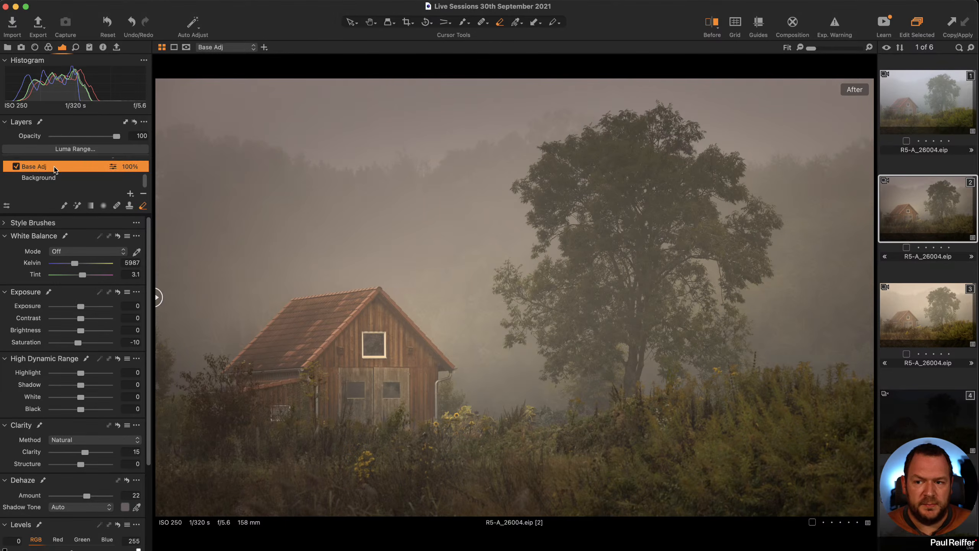
pyautogui.scroll(-5, 54, 266)
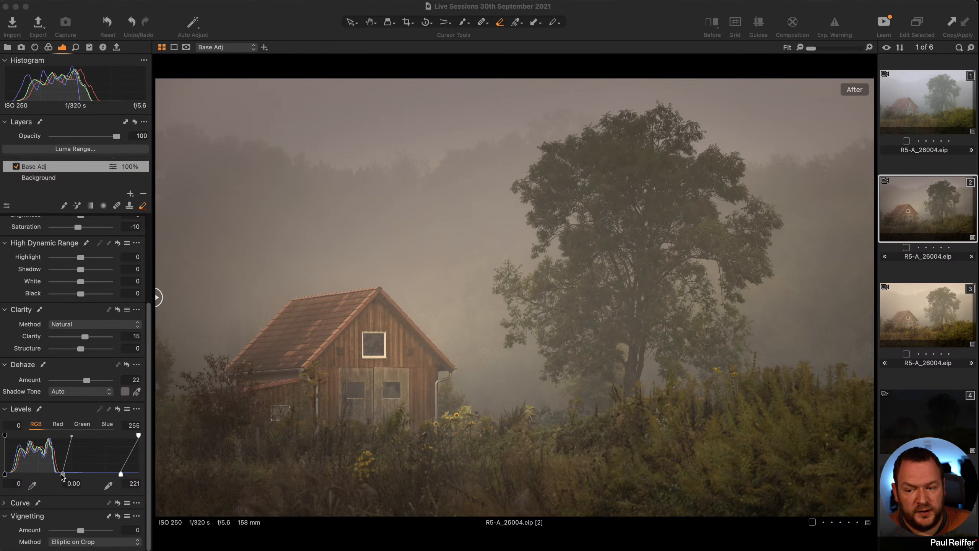
pyautogui.moveTo(63, 474)
pyautogui.mouseDown()
pyautogui.moveTo(72, 473)
pyautogui.moveTo(57, 473)
pyautogui.mouseUp()
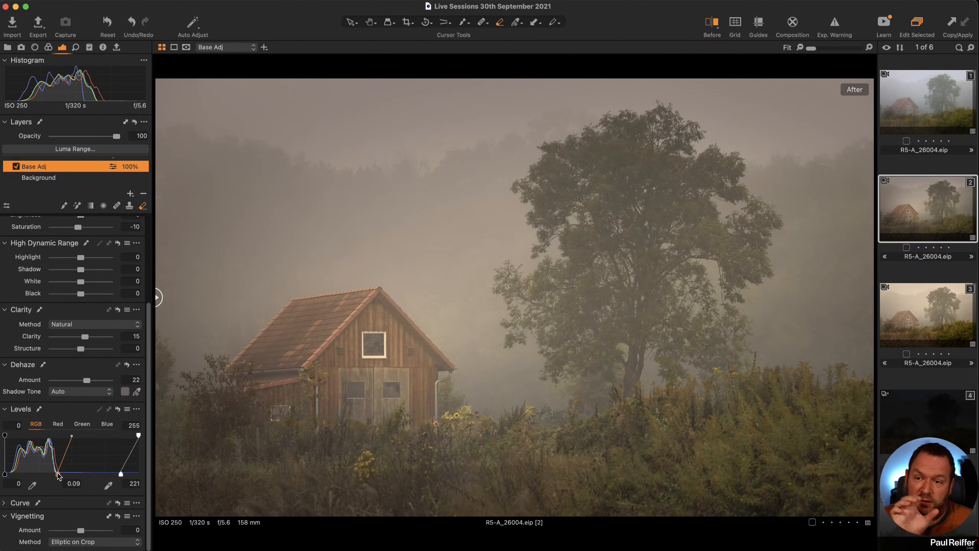
pyautogui.moveTo(57, 472); pyautogui.dragTo(62, 472)
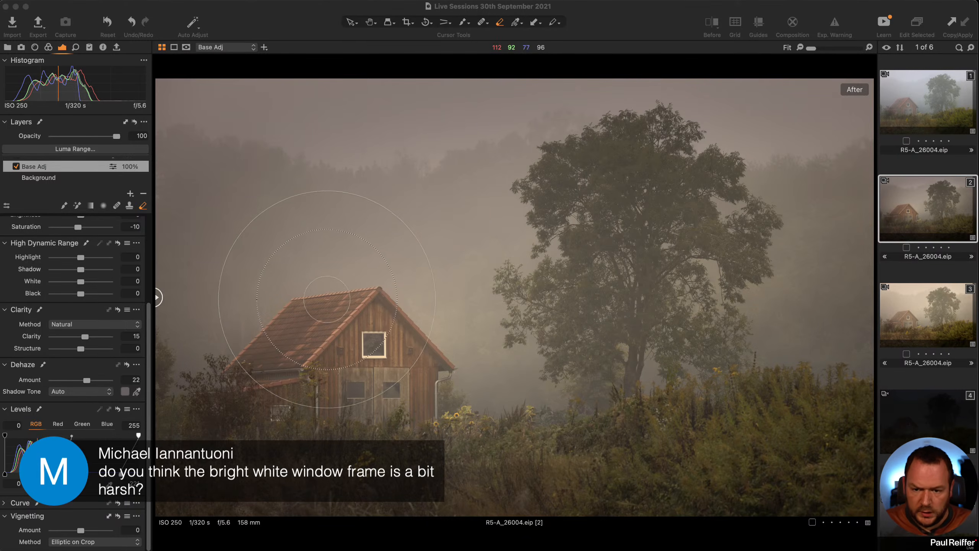
# Step: Add a new adjustment layer above Barn for the barn's upper window and name it "Window Frame"
pyautogui.click(431, 376)
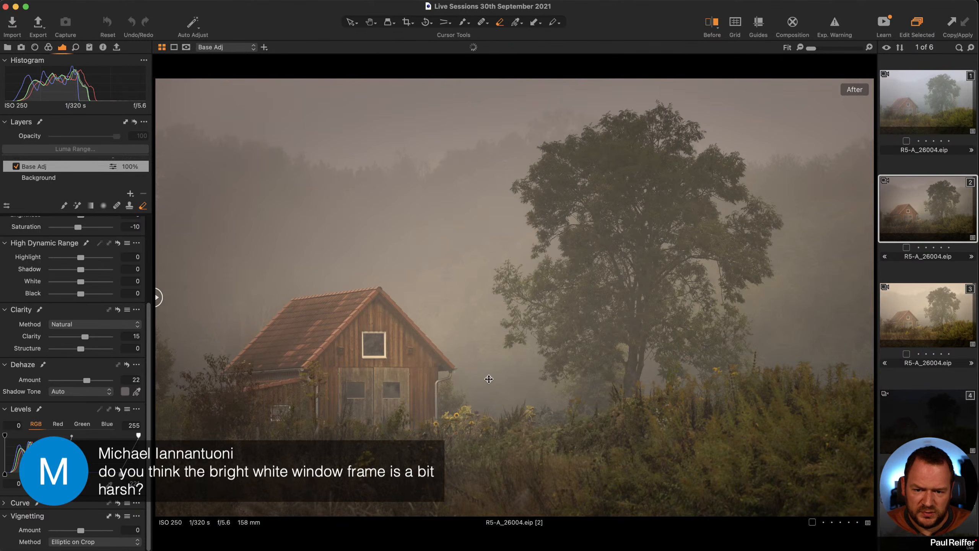
pyautogui.press('z')
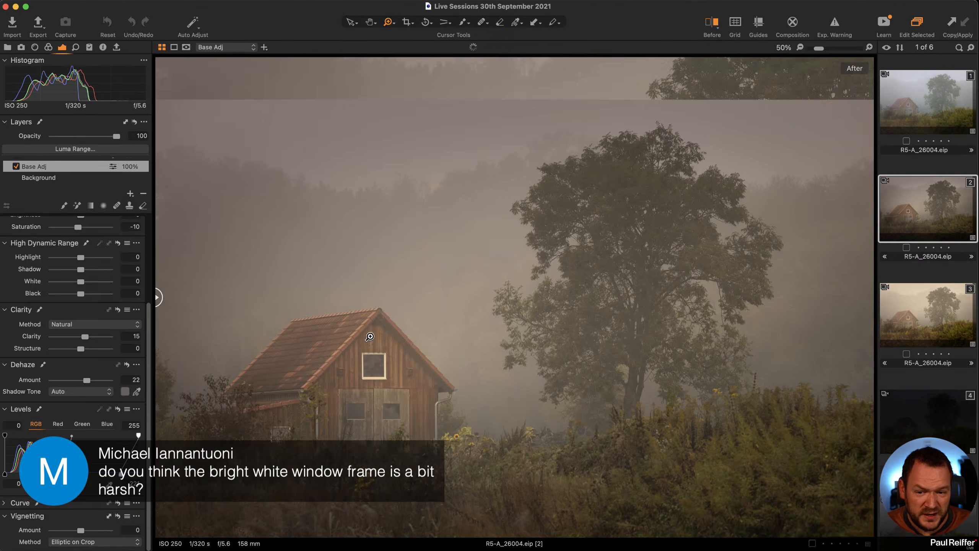
pyautogui.click(370, 337)
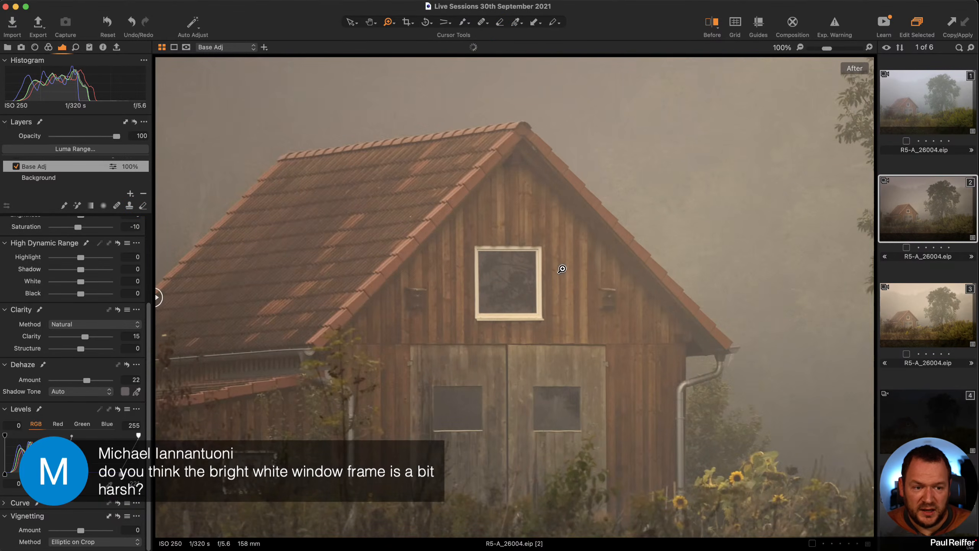
pyautogui.click(562, 269)
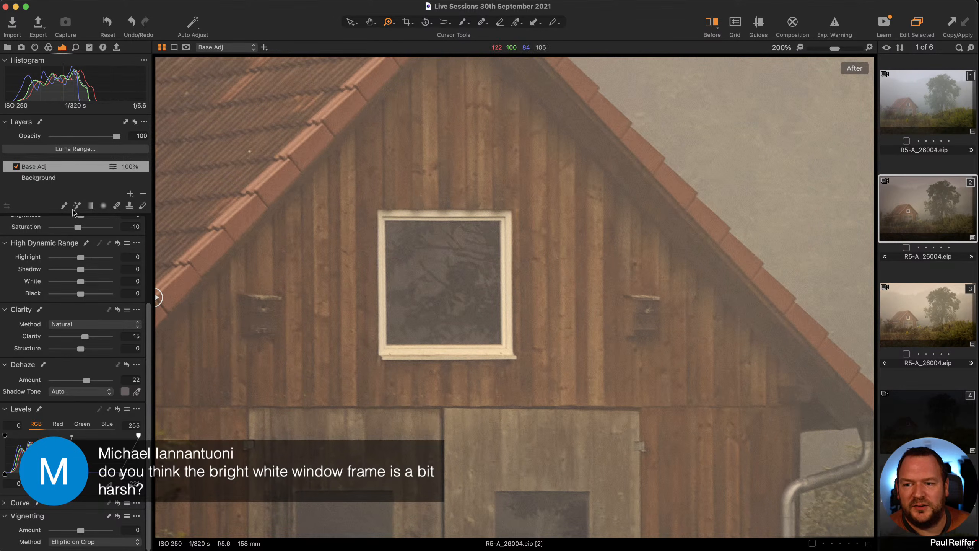
pyautogui.scroll(3, 75, 180)
pyautogui.click(37, 165)
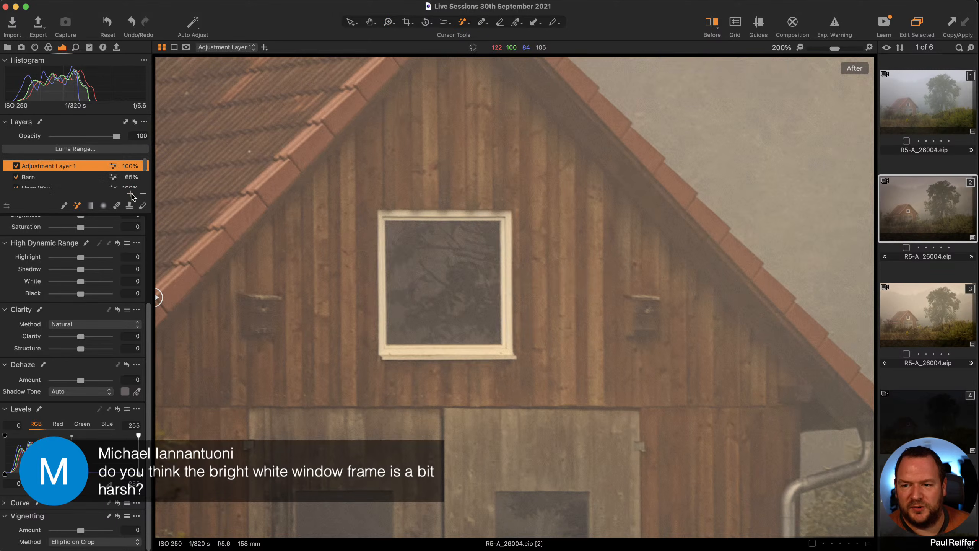
pyautogui.doubleClick(37, 165)
pyautogui.write('W')
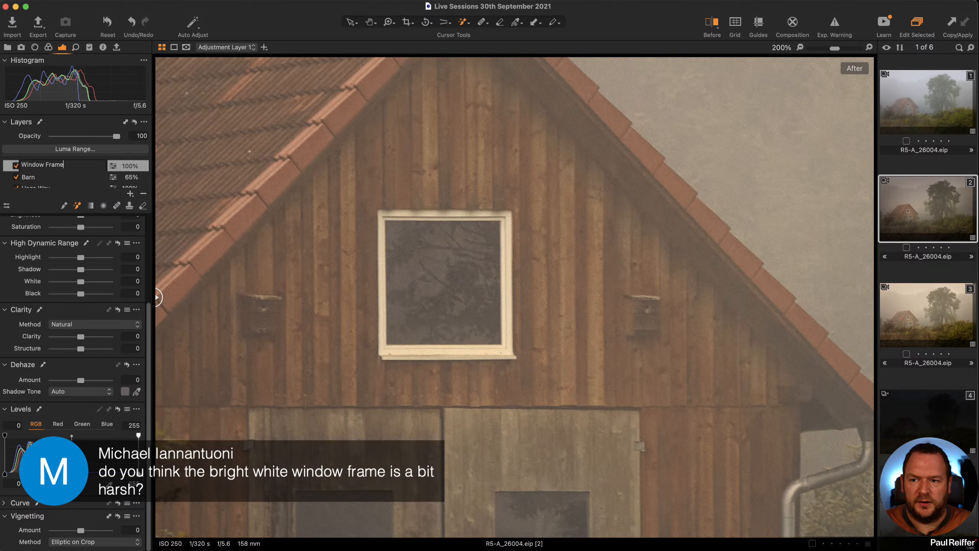
pyautogui.write('indow Frame')
pyautogui.press('Return')
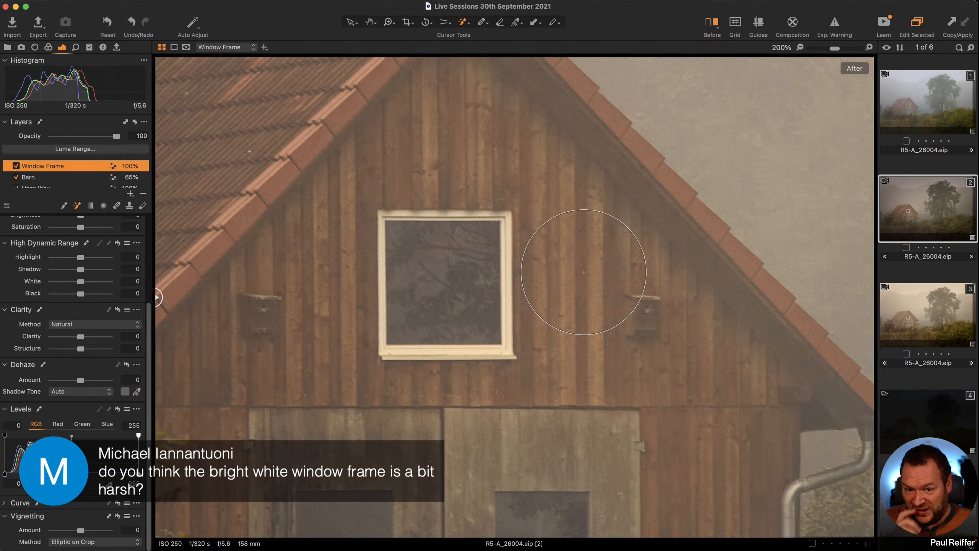
# Step: Paint the Window Frame layer's mask along the window frame's upper edge with the Magic Brush at size 14 and tolerance 19
pyautogui.press('z')
pyautogui.keyDown('alt'); pyautogui.click(564, 262); pyautogui.keyUp('alt')
pyautogui.keyDown('alt'); pyautogui.click(564, 263); pyautogui.keyUp('alt')
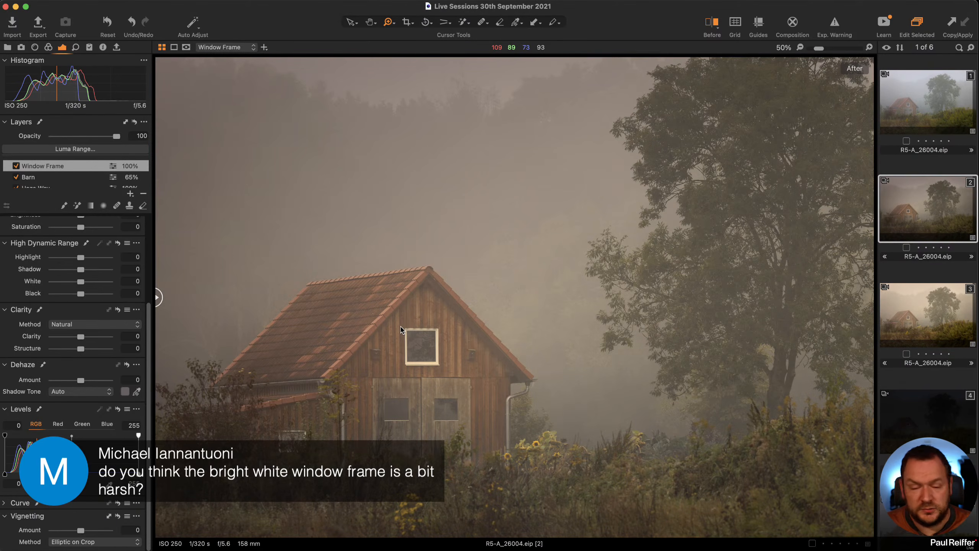
pyautogui.scroll(4, 420, 336)
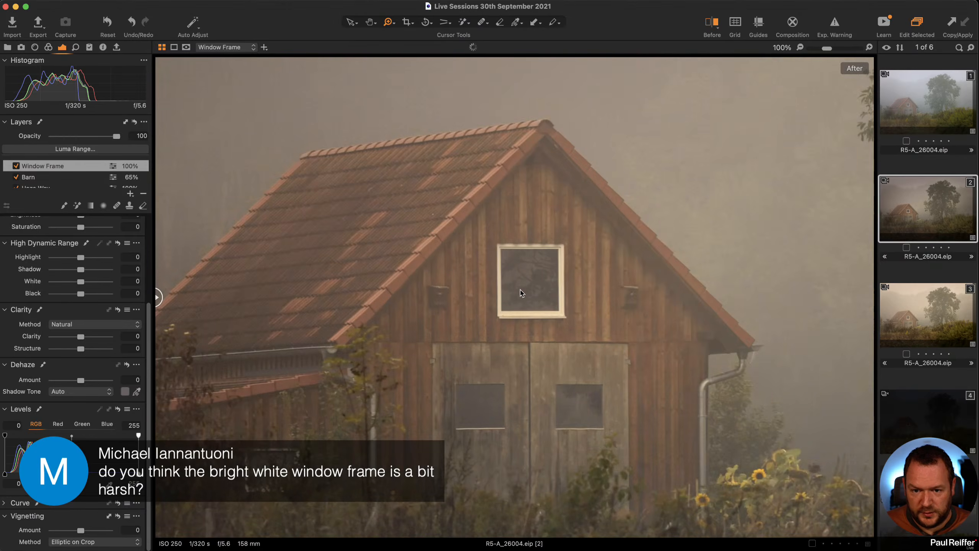
pyautogui.scroll(1, 529, 287)
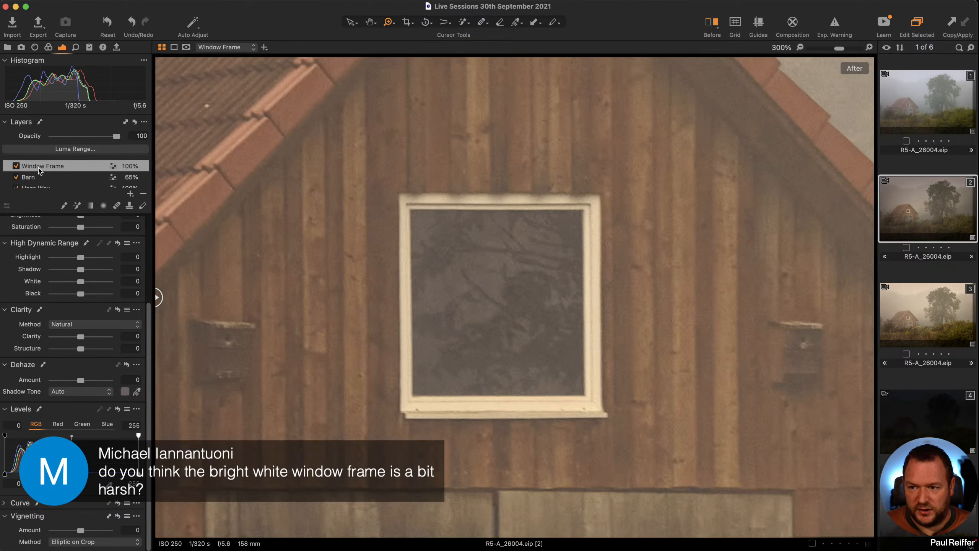
pyautogui.rightClick(316, 229)
pyautogui.moveTo(318, 227); pyautogui.dragTo(290, 228)
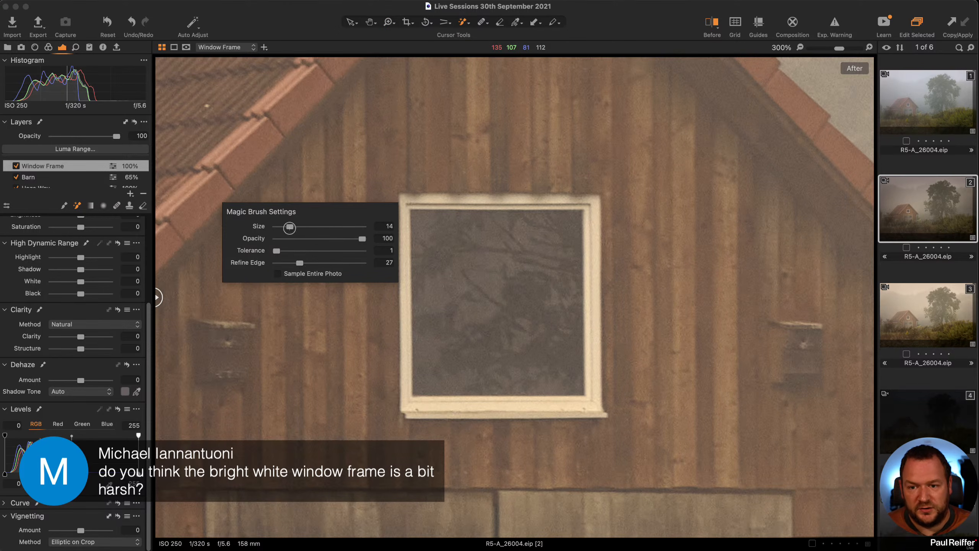
pyautogui.rightClick(417, 257)
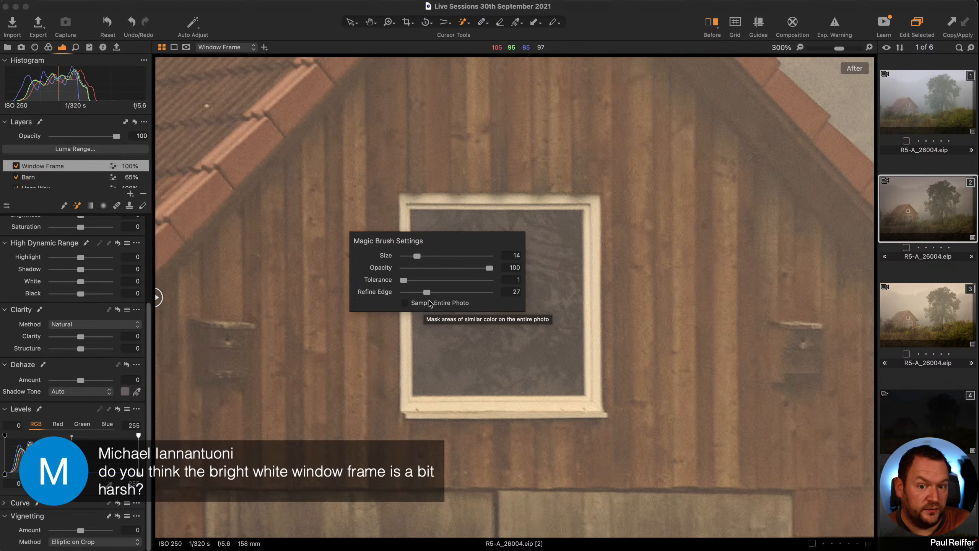
pyautogui.moveTo(404, 280); pyautogui.dragTo(420, 281)
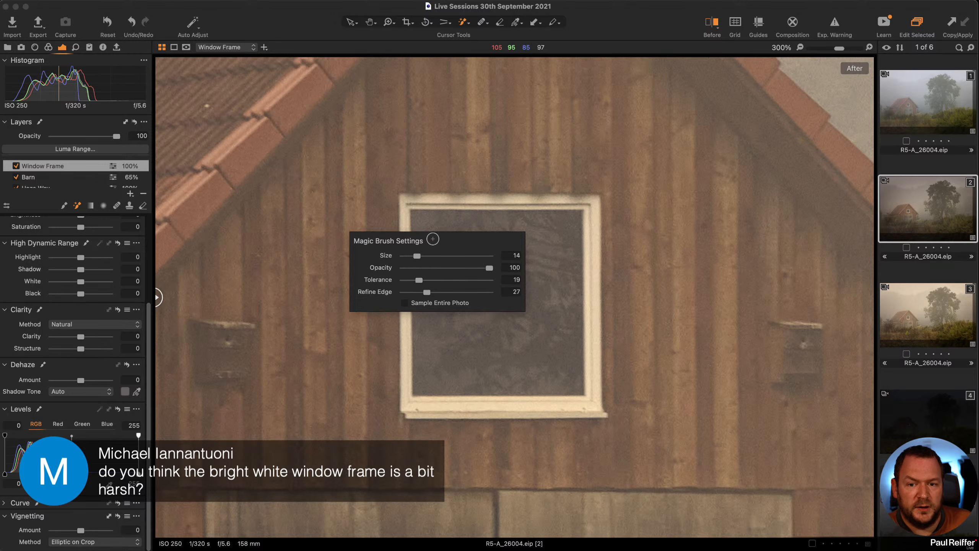
pyautogui.click(417, 202)
pyautogui.moveTo(417, 202); pyautogui.dragTo(555, 201)
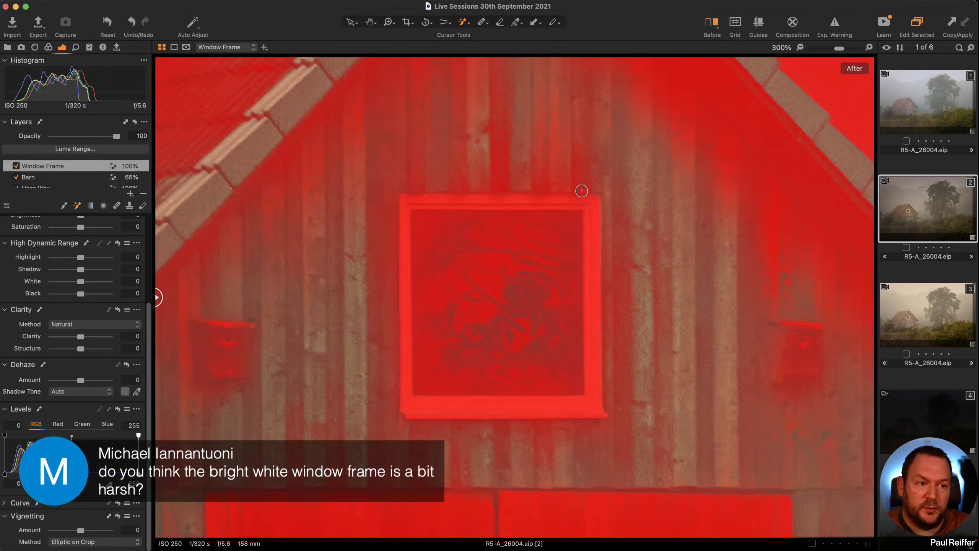
# Step: Undo the last mask stroke and try masking the window frame's upper edge with the Magic Brush at tolerance 4
pyautogui.press('super+z')
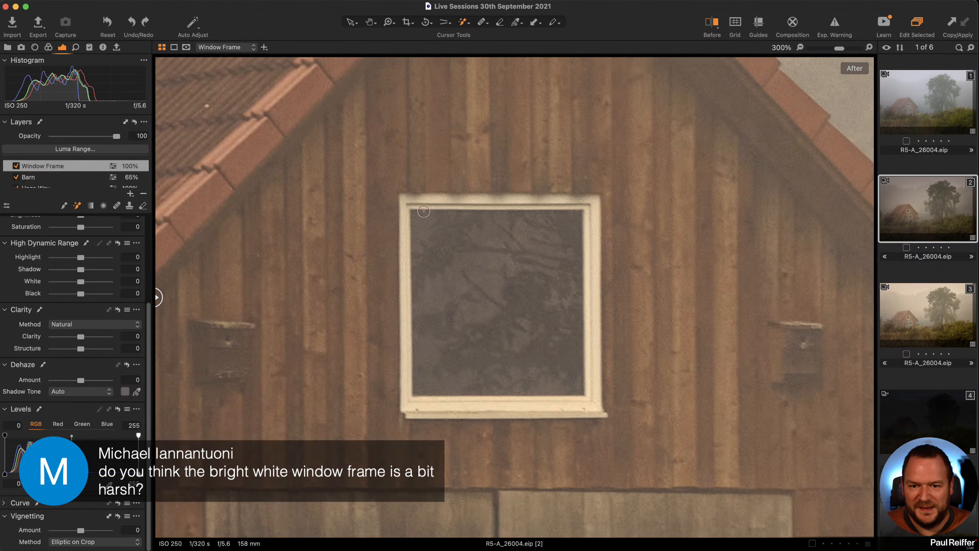
pyautogui.rightClick(424, 193)
pyautogui.moveTo(422, 212); pyautogui.dragTo(406, 213)
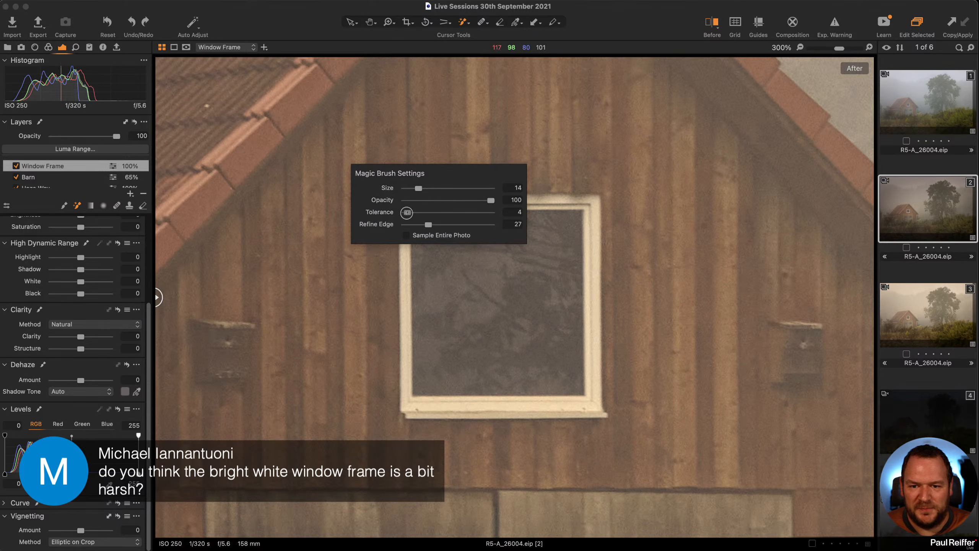
pyautogui.click(417, 203)
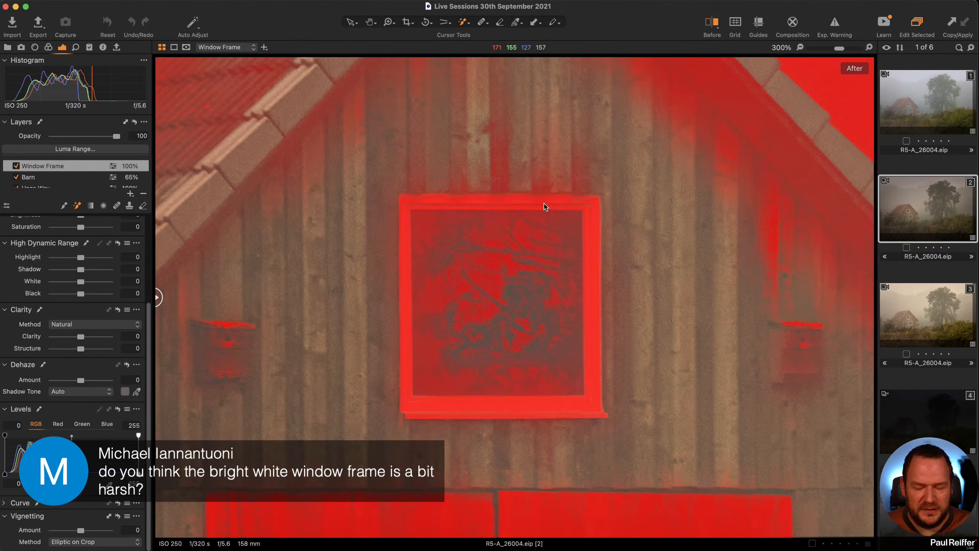
# Step: Mask the window frame with the Magic Brush at size 14, tolerance 1 and a reduced refine edge, and hide the mask overlay
pyautogui.rightClick(557, 189)
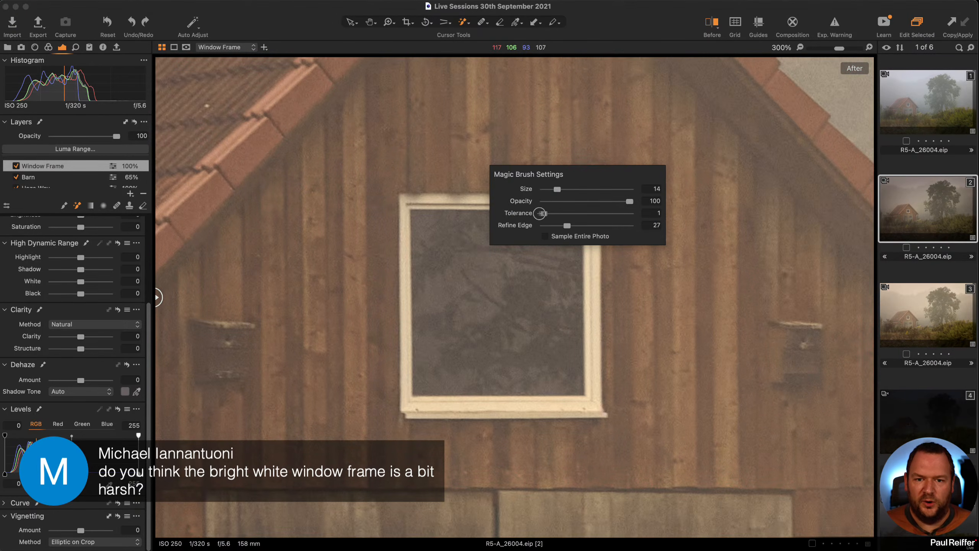
pyautogui.moveTo(566, 226); pyautogui.dragTo(552, 225)
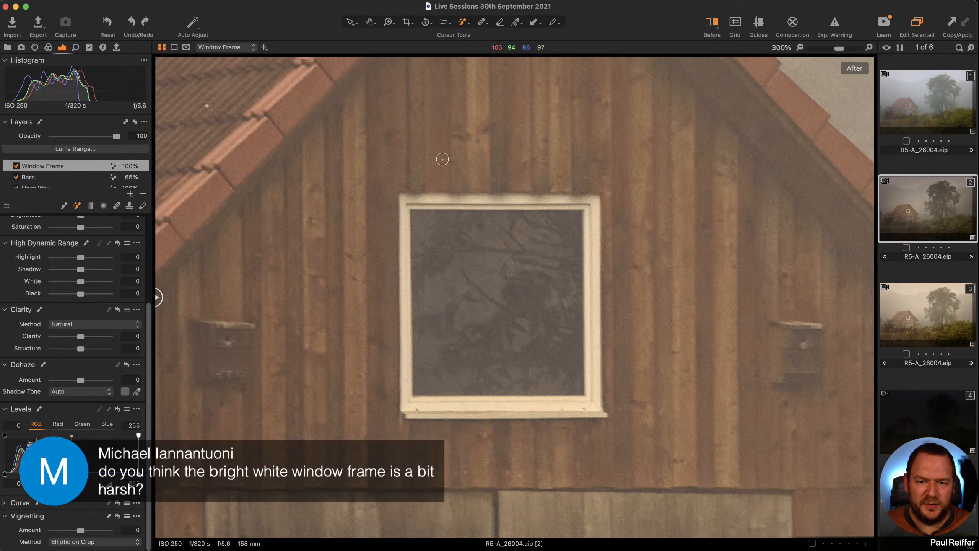
pyautogui.click(591, 214)
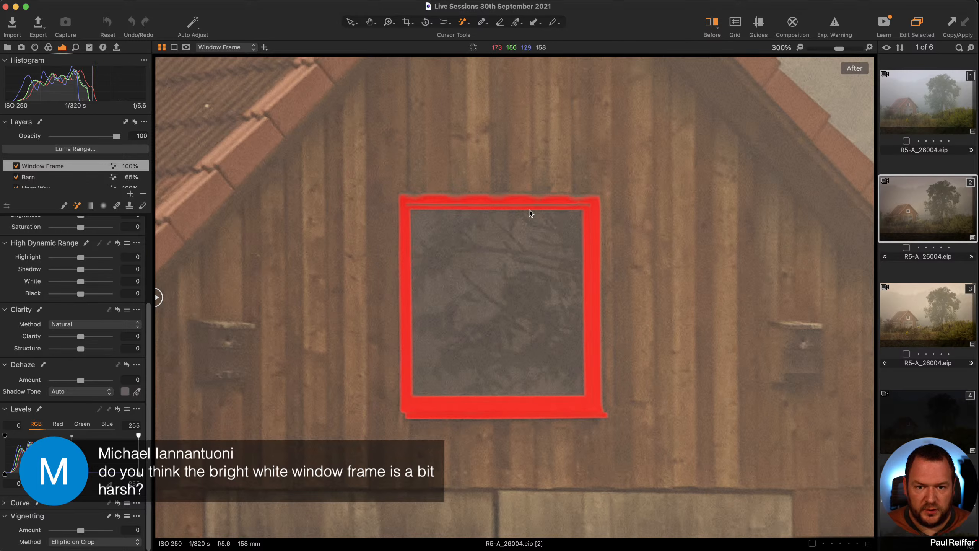
pyautogui.press('m')
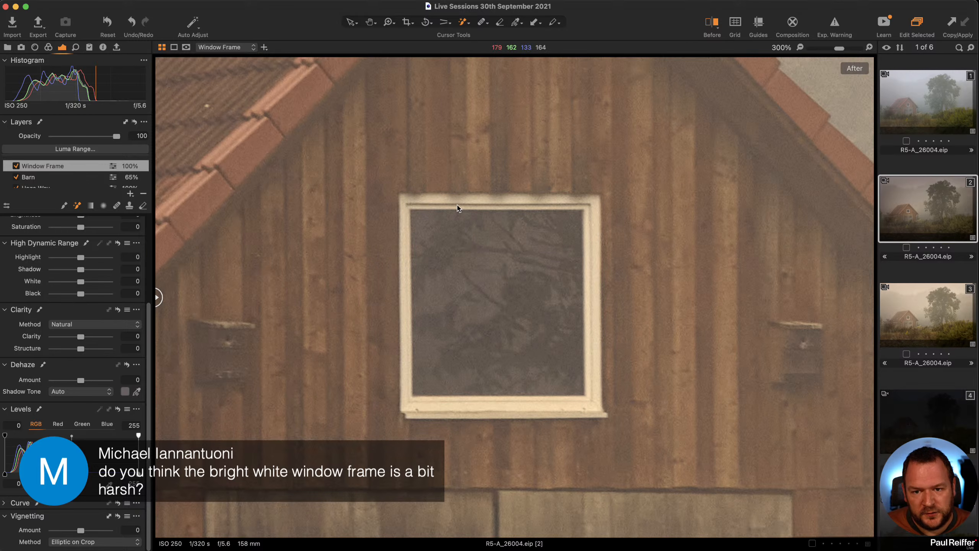
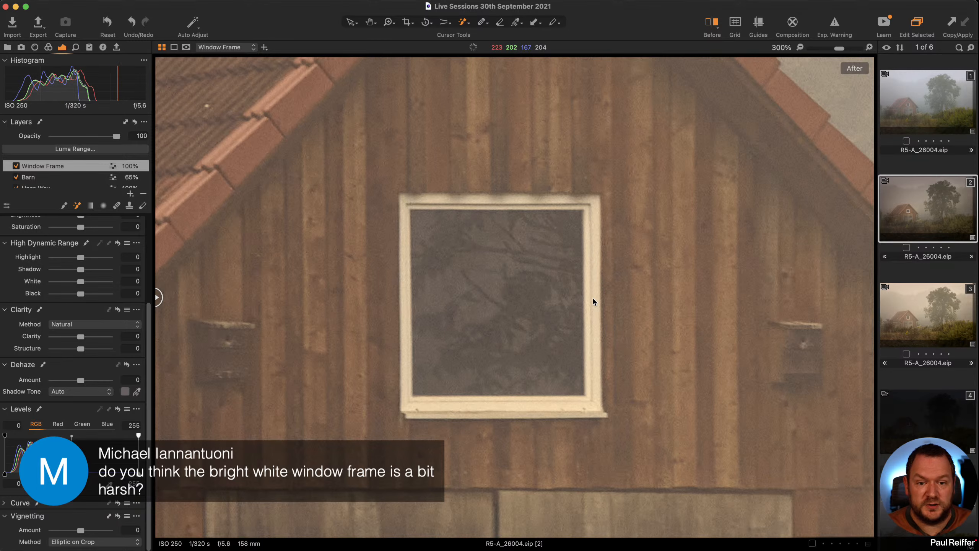
# Step: Refine the Window Frame layer's mask by adjusting its radius with the mask displayed, and apply the refinement
pyautogui.press('m')
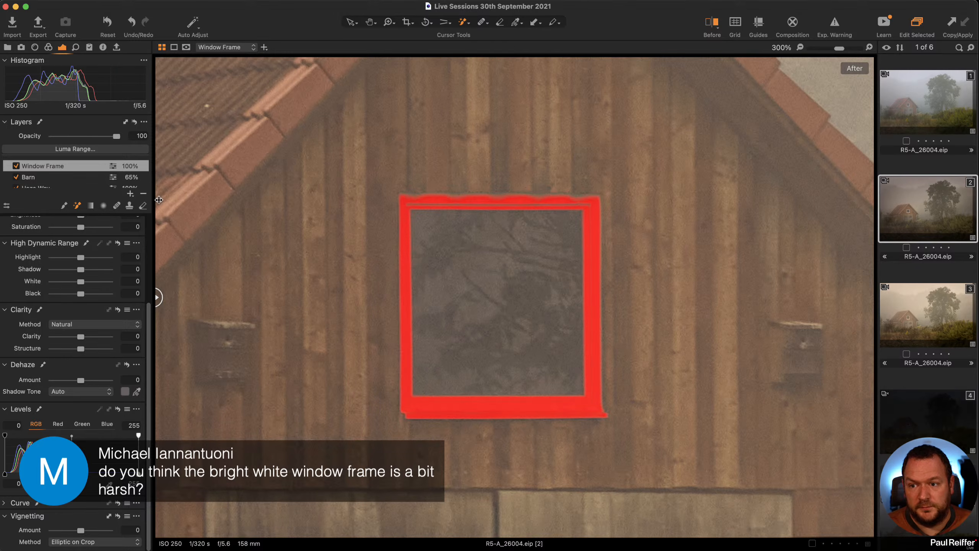
pyautogui.rightClick(73, 168)
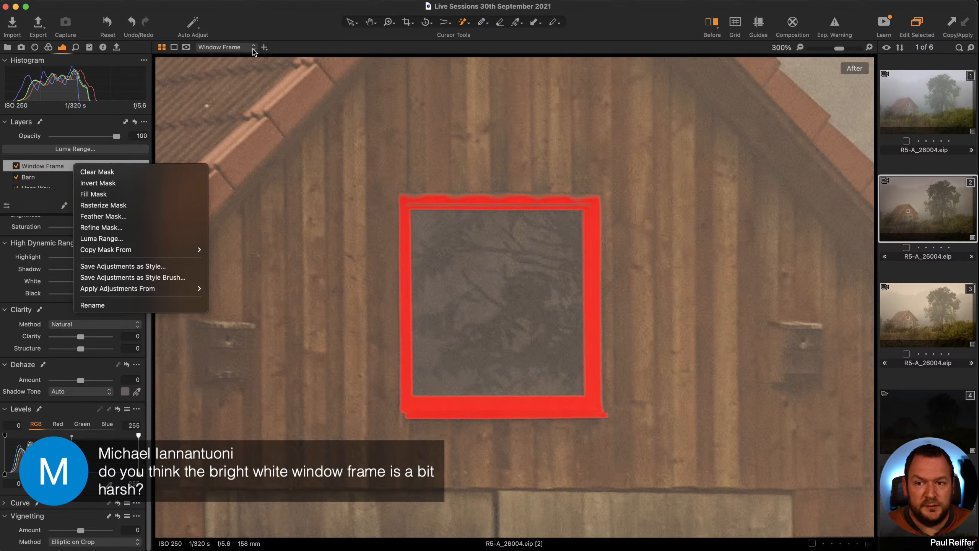
pyautogui.click(118, 228)
pyautogui.moveTo(693, 200); pyautogui.dragTo(756, 187)
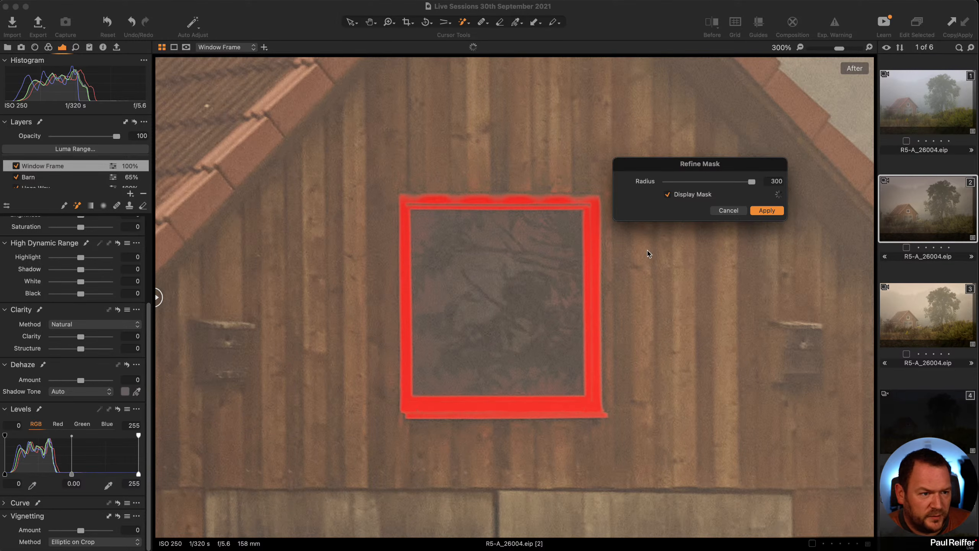
pyautogui.moveTo(700, 181); pyautogui.dragTo(680, 182)
pyautogui.click(766, 211)
pyautogui.press('m')
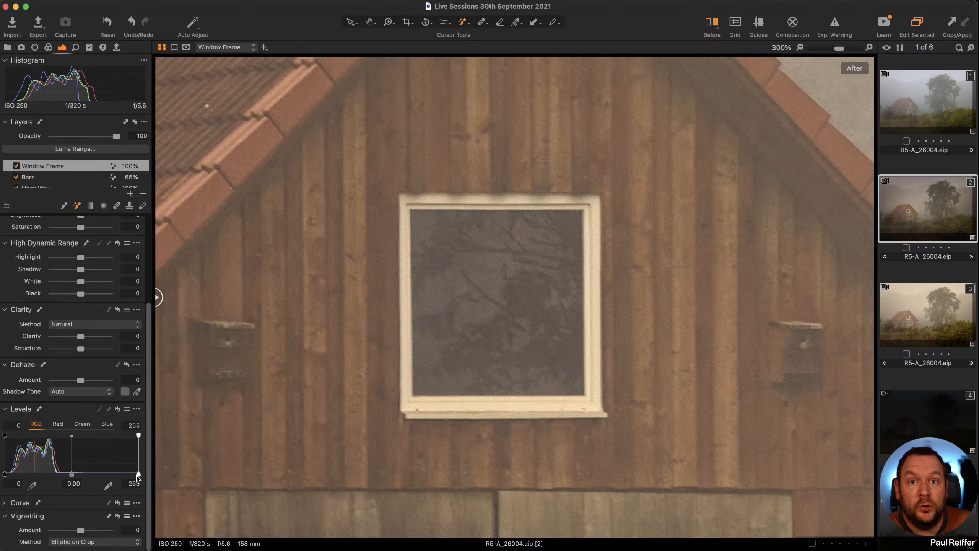
# Step: Darken the window frame by lowering the RGB Levels target highlight to 179, and compare it with the unadjusted levels
pyautogui.moveTo(138, 475); pyautogui.dragTo(168, 475)
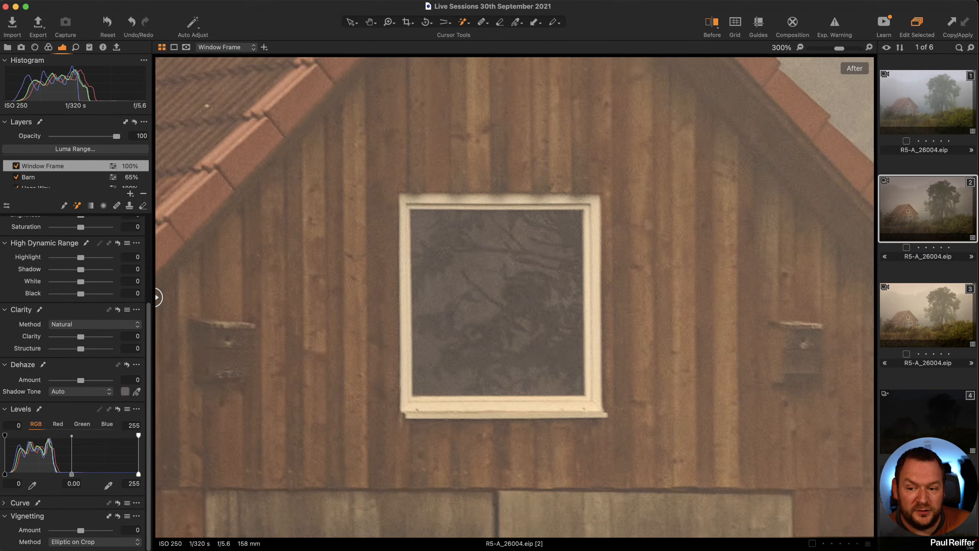
pyautogui.moveTo(5, 475)
pyautogui.mouseDown()
pyautogui.moveTo(34, 475)
pyautogui.moveTo(3, 475)
pyautogui.mouseUp()
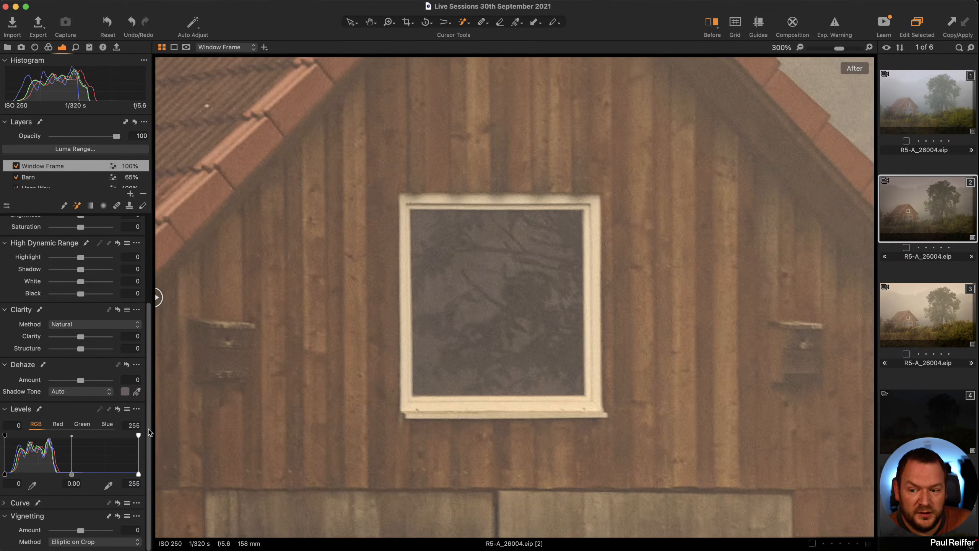
pyautogui.moveTo(136, 433); pyautogui.dragTo(94, 434)
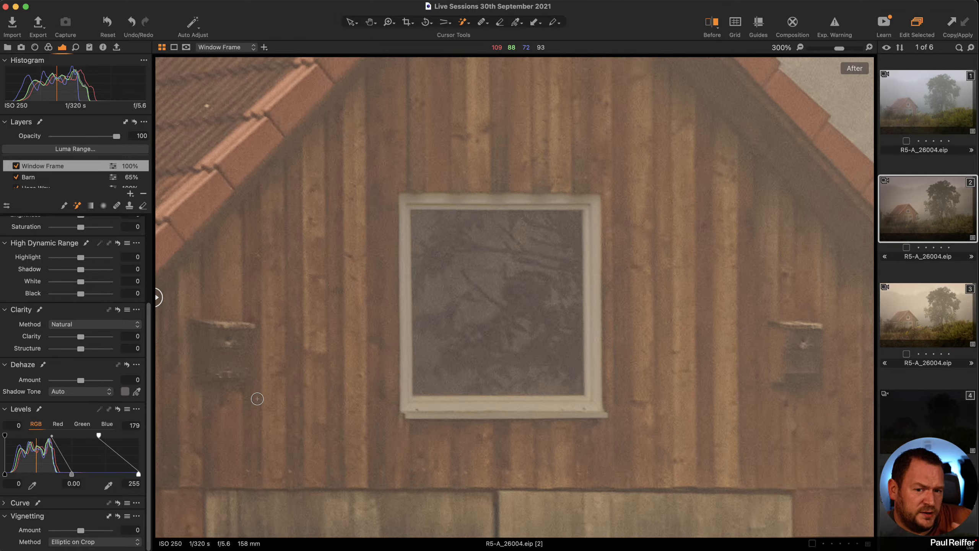
pyautogui.click(117, 409)
pyautogui.keyDown('alt'); pyautogui.click(117, 410); pyautogui.keyUp('alt')
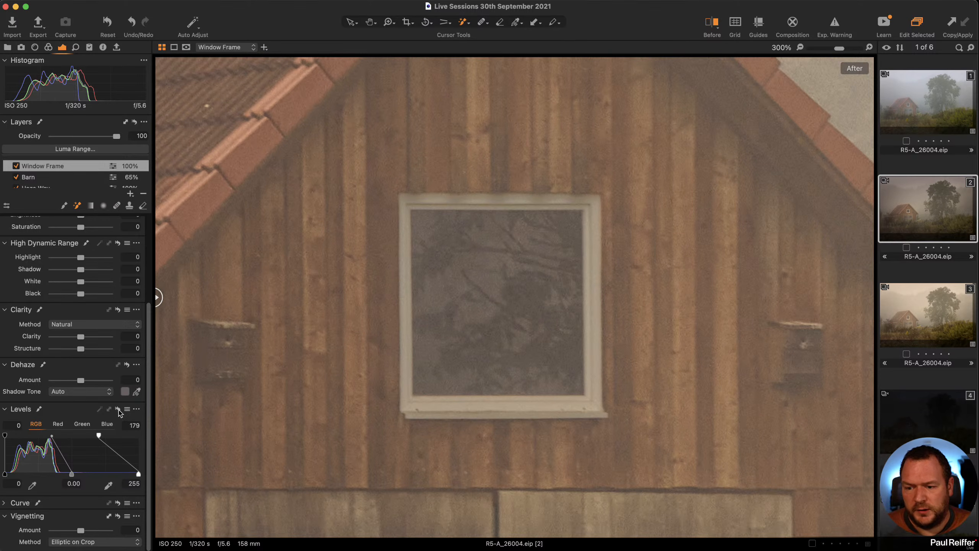
# Step: Sample the window frame's colour in the basic Color Editor and raise its orange saturation to 42.6
pyautogui.click(48, 47)
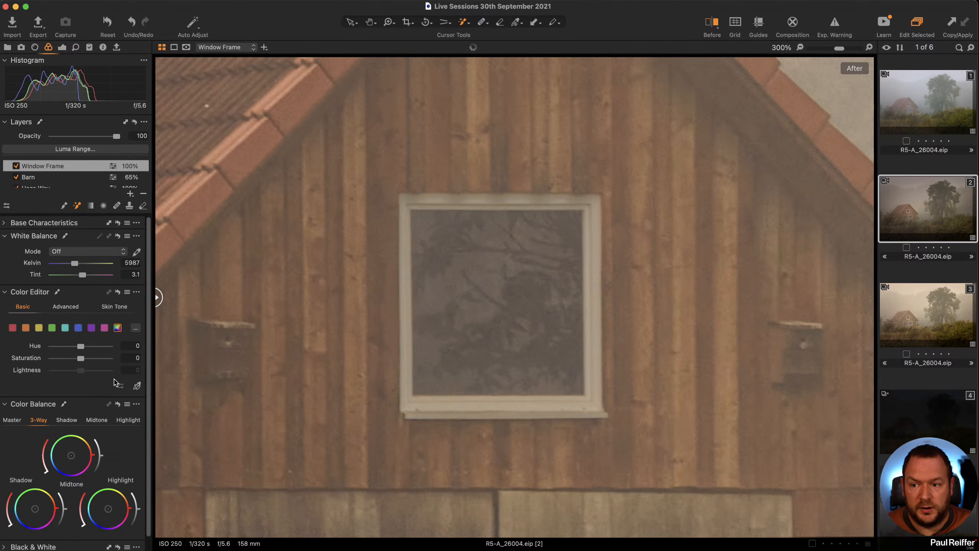
pyautogui.click(137, 386)
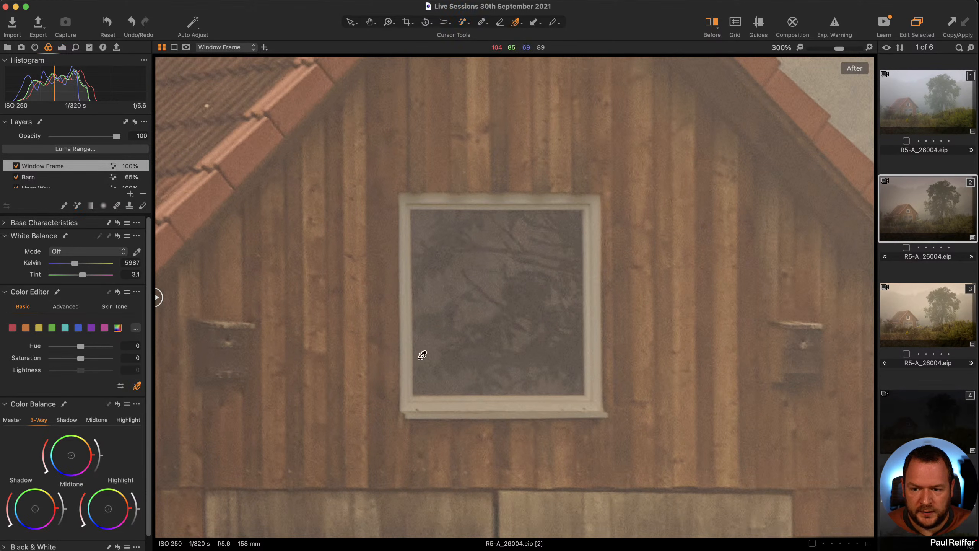
pyautogui.click(594, 324)
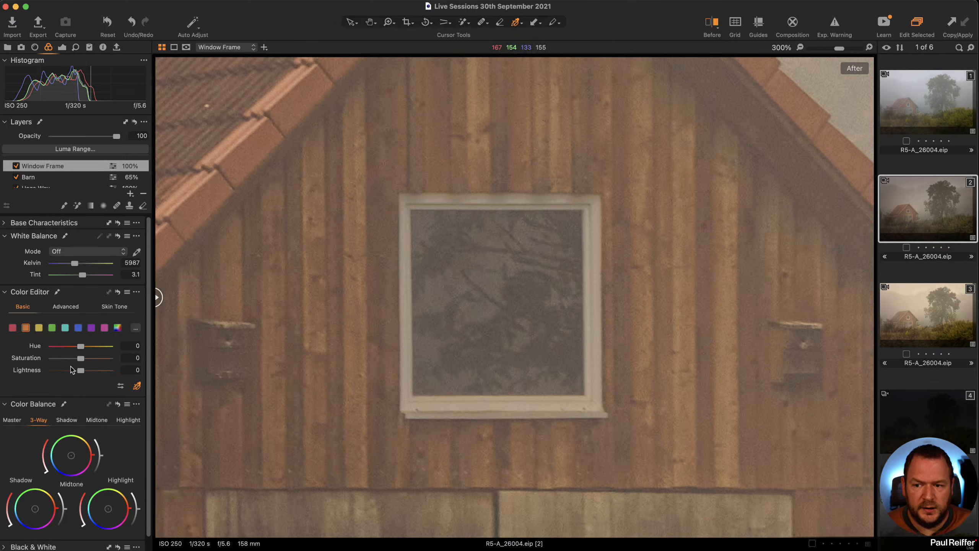
pyautogui.moveTo(81, 358); pyautogui.dragTo(94, 360)
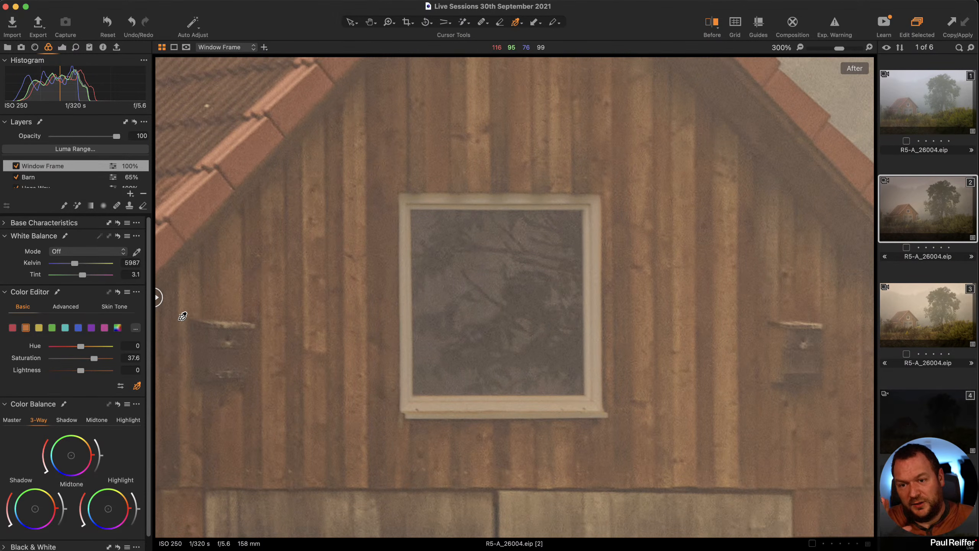
pyautogui.moveTo(93, 358); pyautogui.dragTo(94, 359)
# Step: Fit the whole barn image in the viewer and compare it with the Window Frame layer off and on
pyautogui.press('z')
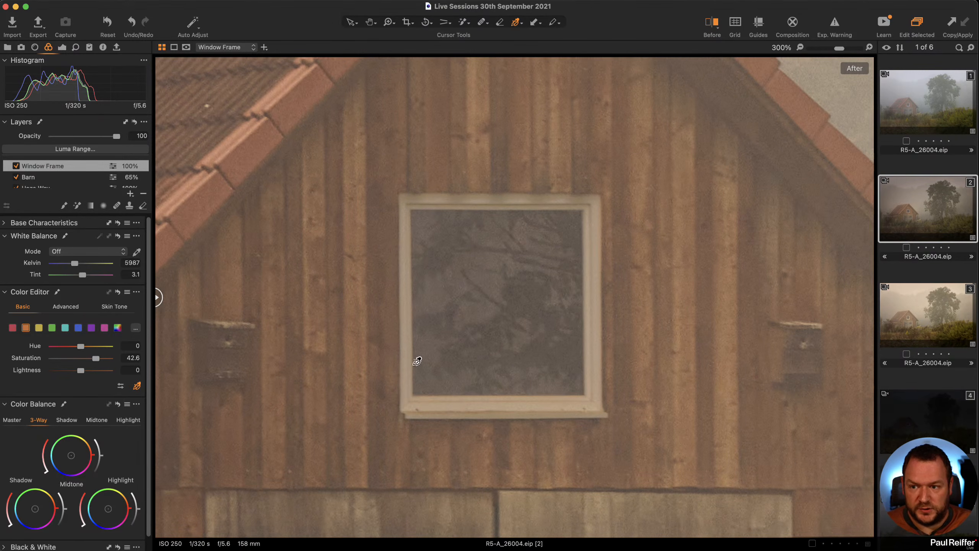
pyautogui.keyDown('alt'); pyautogui.click(525, 361); pyautogui.keyUp('alt')
pyautogui.keyDown('alt'); pyautogui.click(525, 361); pyautogui.keyUp('alt')
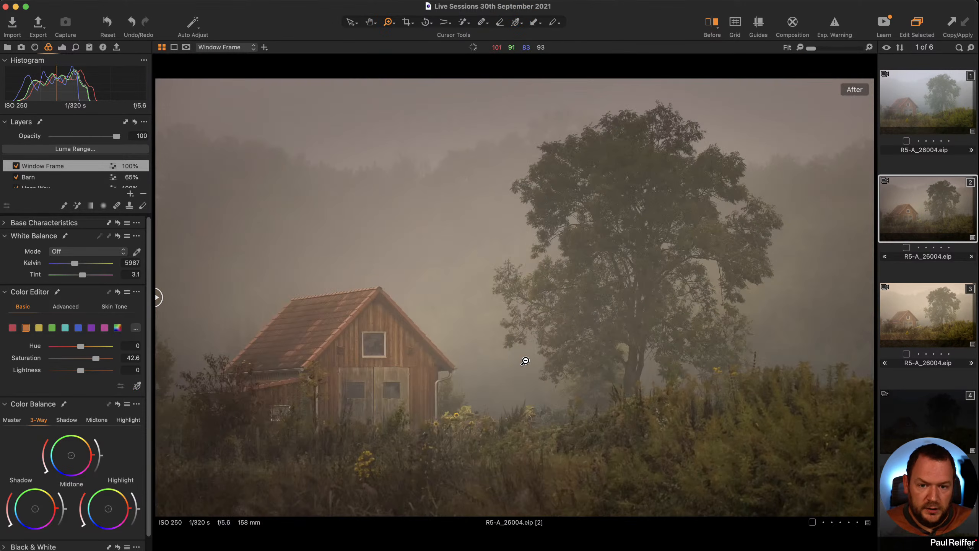
pyautogui.click(15, 166)
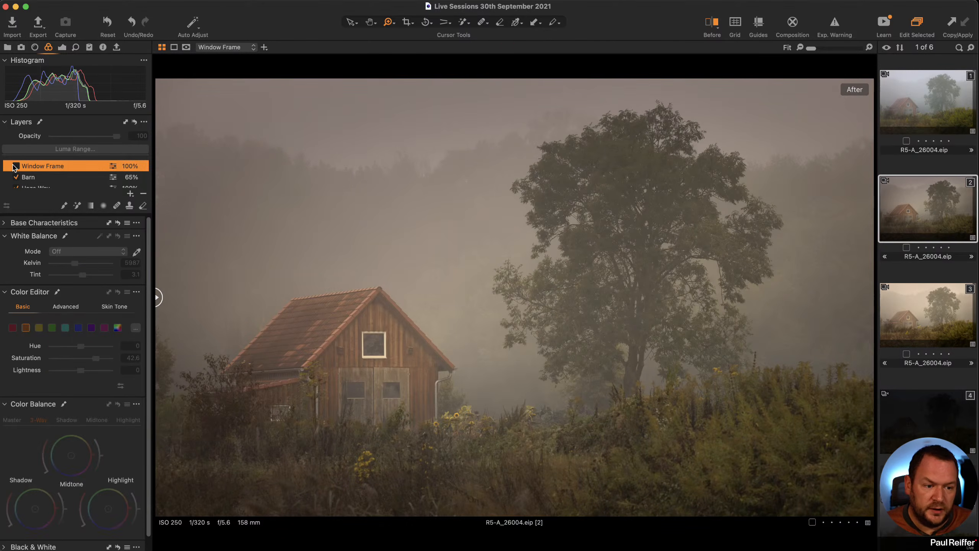
pyautogui.click(15, 166)
pyautogui.click(15, 166)
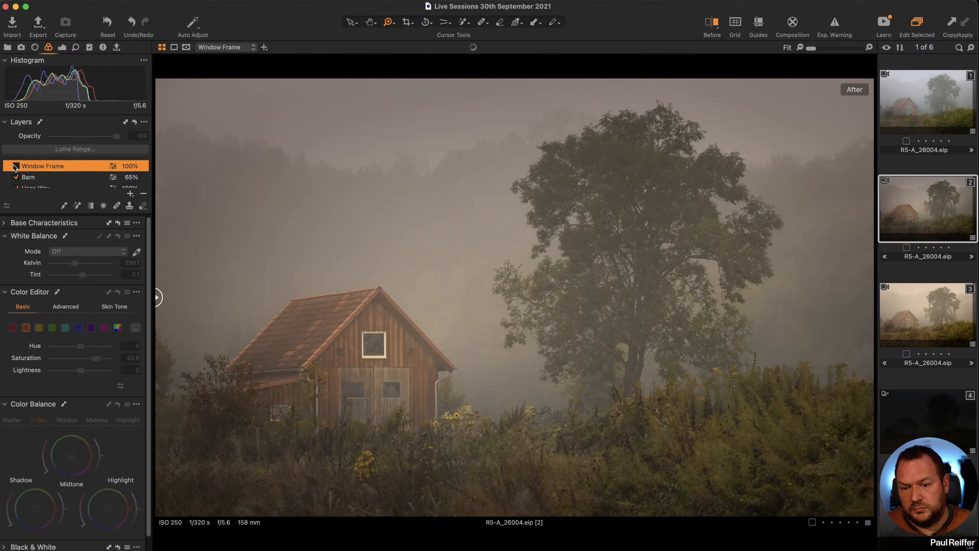
pyautogui.click(16, 166)
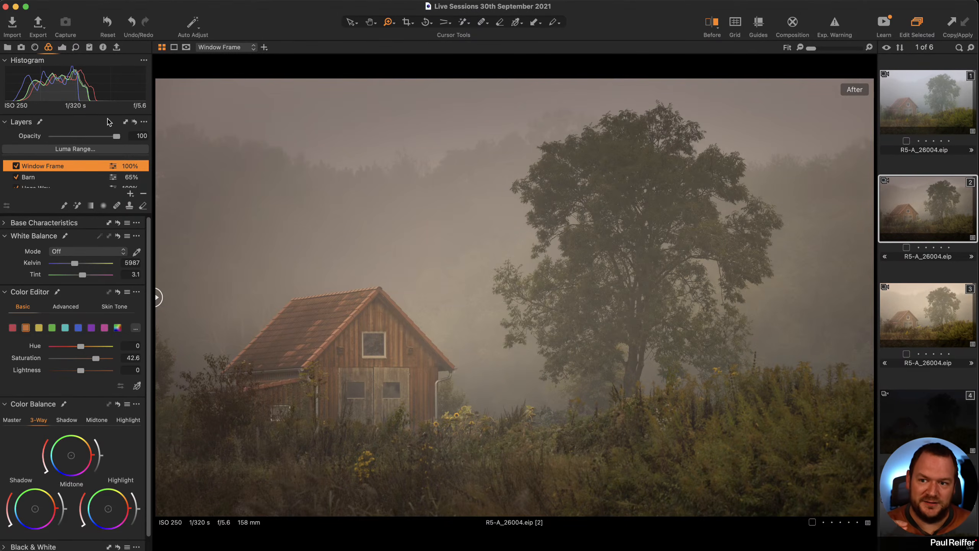
# Step: Set the Window Frame layer's opacity to 70, comparing the image before and after the edits
pyautogui.moveTo(119, 136); pyautogui.dragTo(91, 138)
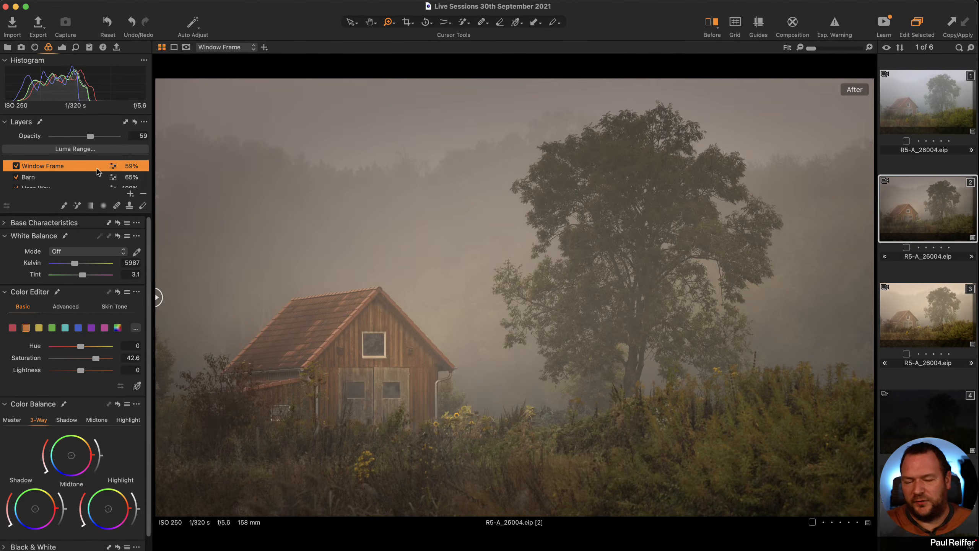
pyautogui.moveTo(89, 136)
pyautogui.mouseDown()
pyautogui.moveTo(135, 138)
pyautogui.moveTo(50, 137)
pyautogui.moveTo(103, 141)
pyautogui.mouseUp()
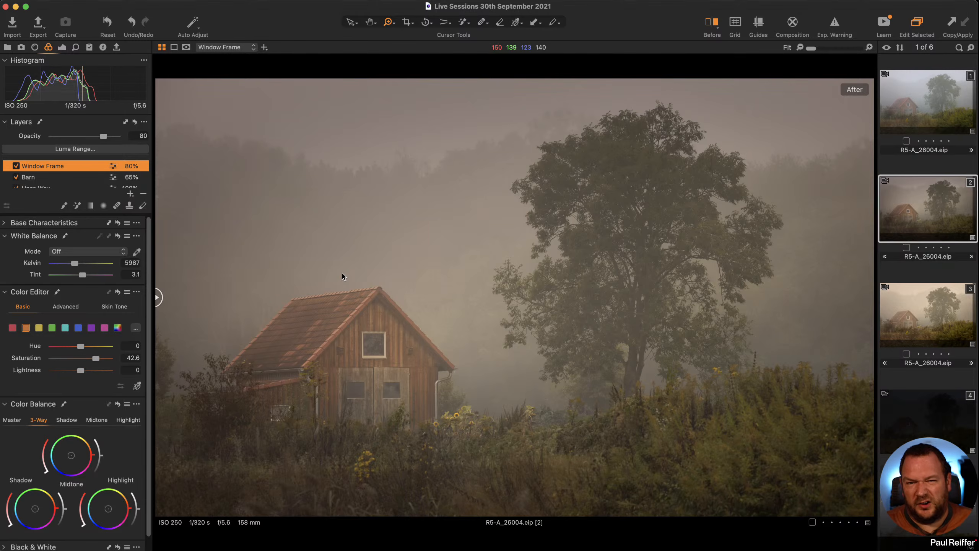
pyautogui.moveTo(103, 137); pyautogui.dragTo(81, 137)
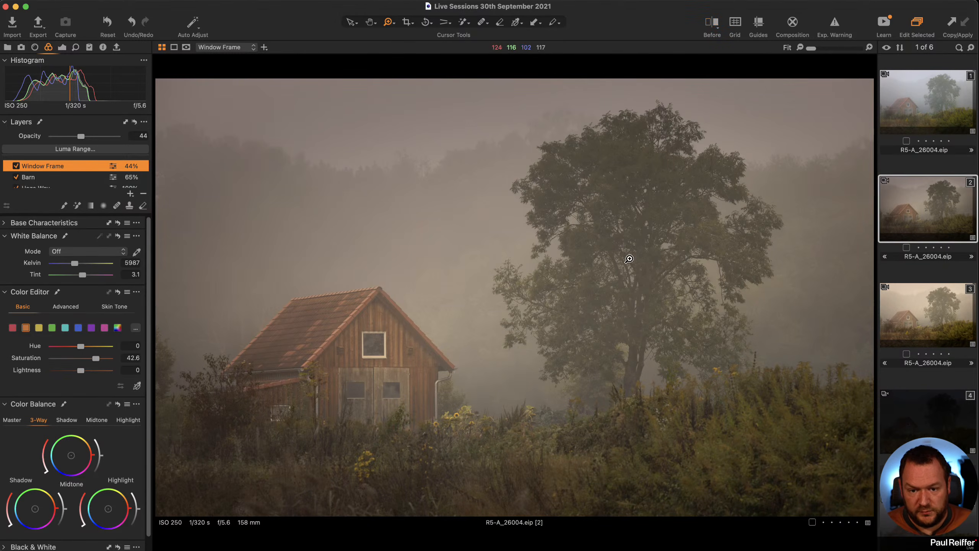
pyautogui.press('y')
pyautogui.moveTo(515, 297); pyautogui.dragTo(102, 376)
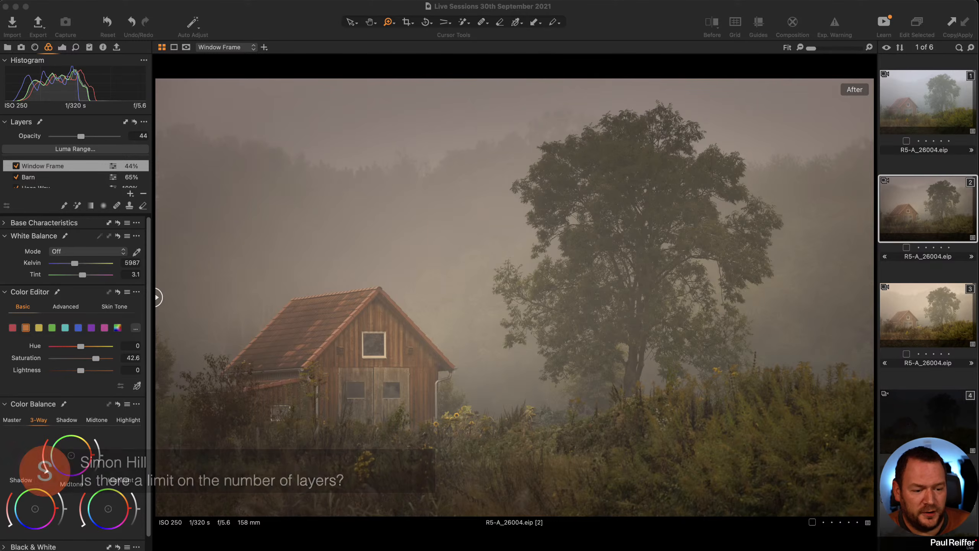
pyautogui.scroll(-3, 32, 177)
pyautogui.scroll(3, 32, 178)
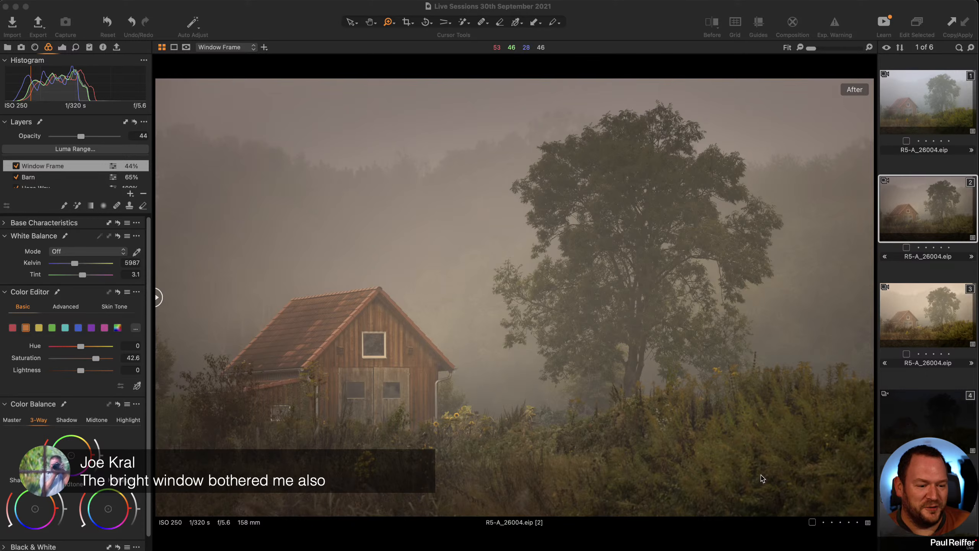
pyautogui.moveTo(84, 139); pyautogui.dragTo(97, 139)
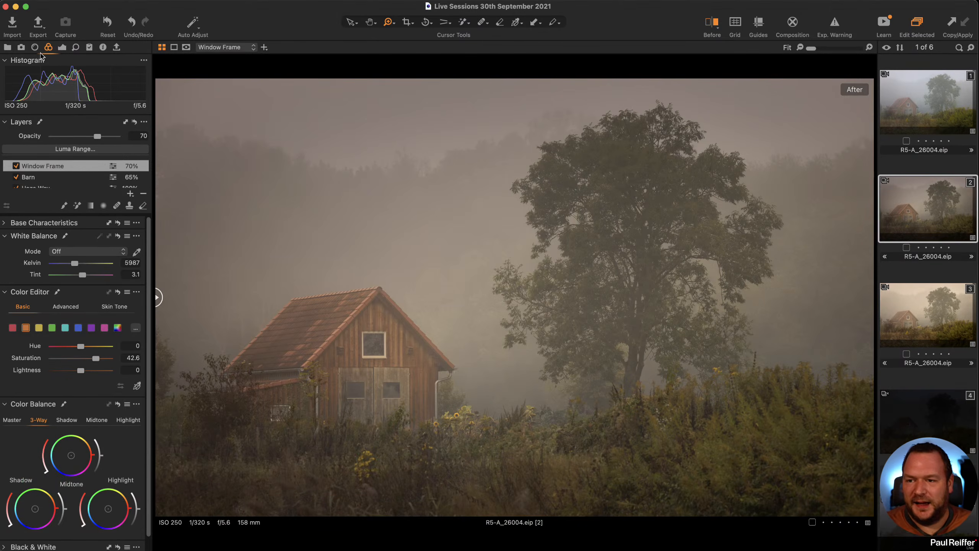
# Step: Open the next user collection, containing the waterfall images, and show the exposure adjustments for the second variant
pyautogui.click(6, 48)
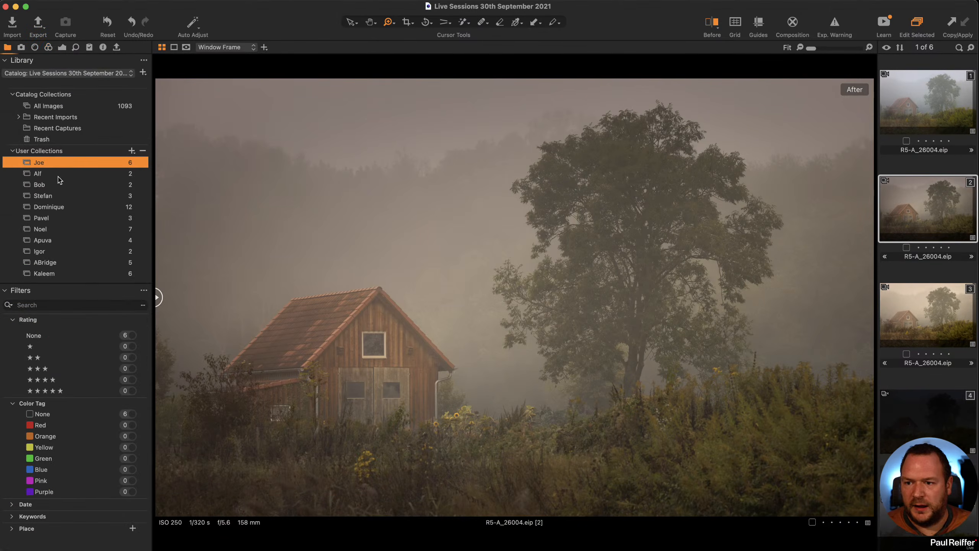
pyautogui.click(58, 174)
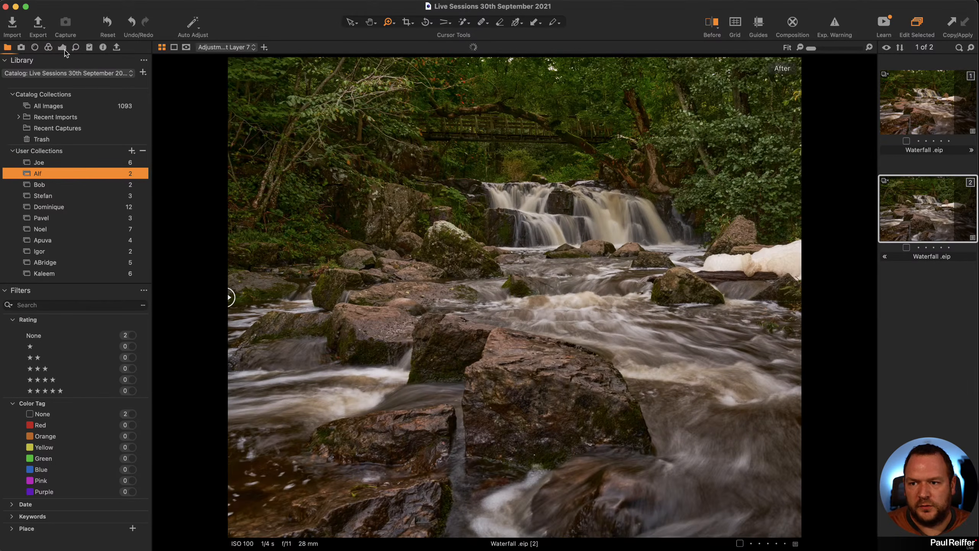
pyautogui.click(62, 47)
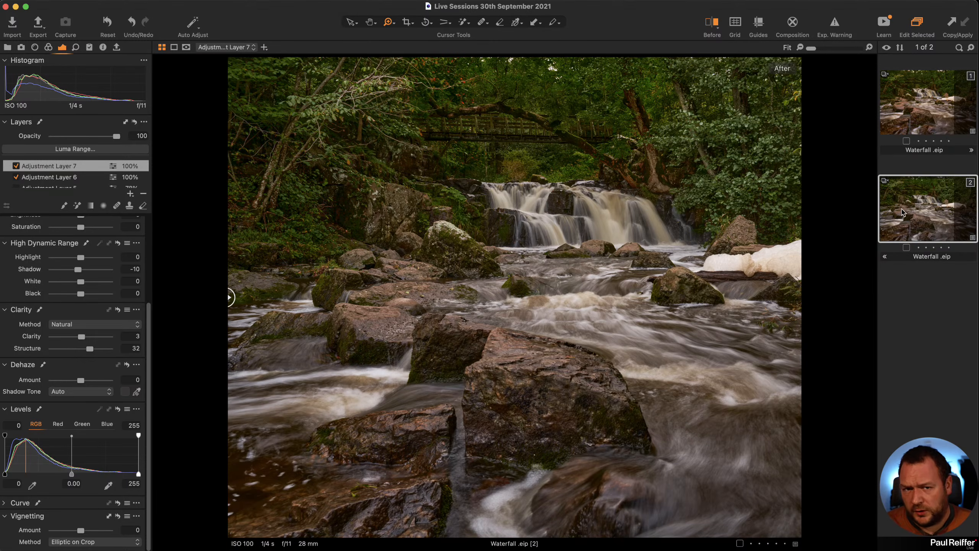
# Step: Compare the two Waterfall .eip variants and examine variant 1 with the before/after split across the image
pyautogui.click(924, 109)
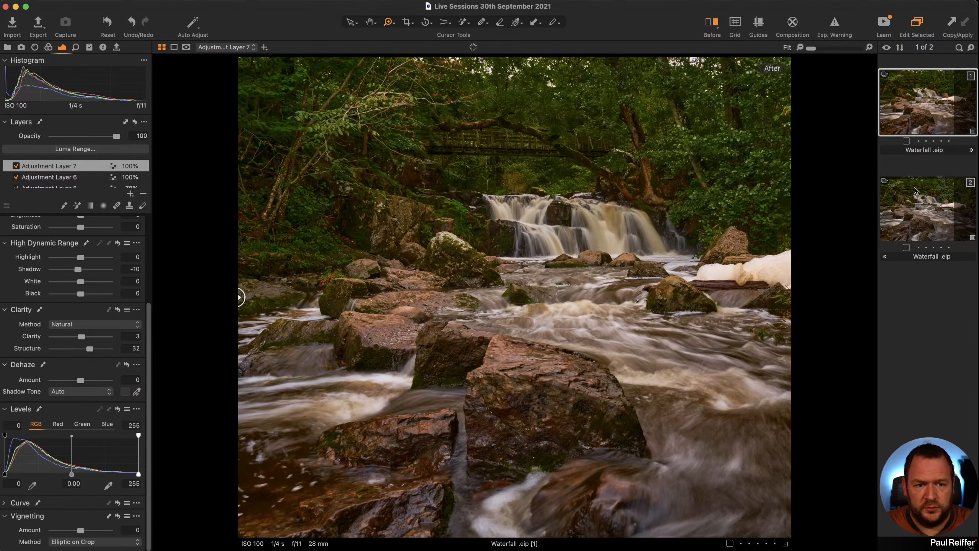
pyautogui.click(916, 207)
pyautogui.click(924, 111)
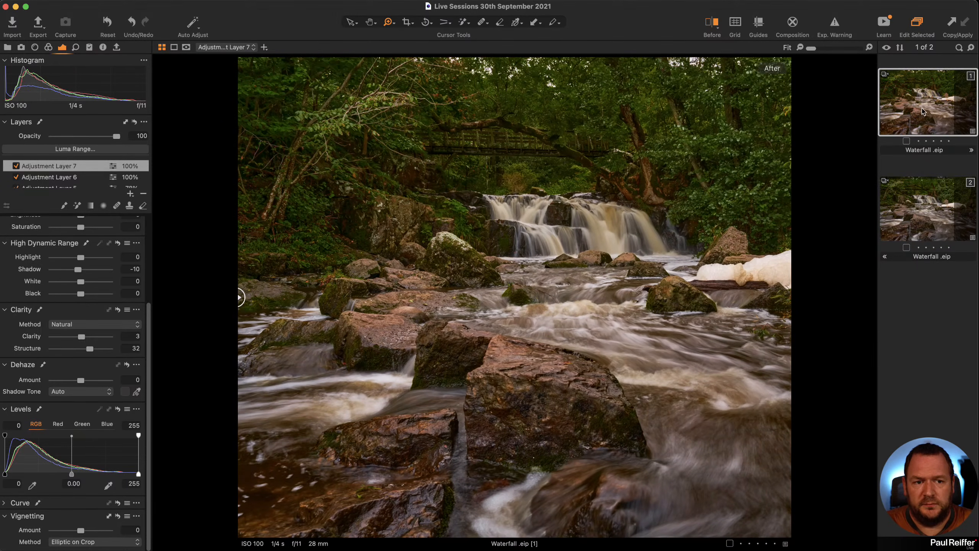
pyautogui.click(933, 213)
pyautogui.click(923, 109)
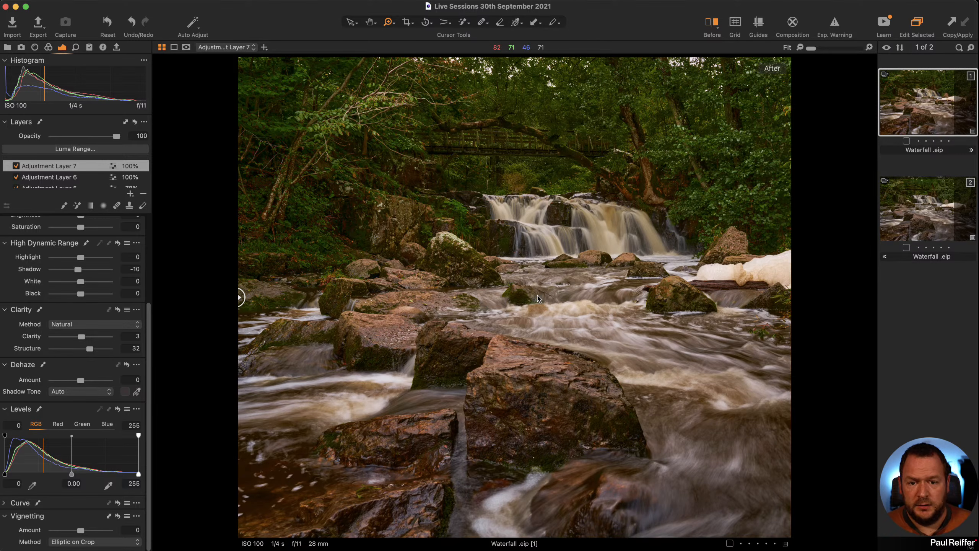
pyautogui.moveTo(538, 298); pyautogui.dragTo(745, 297)
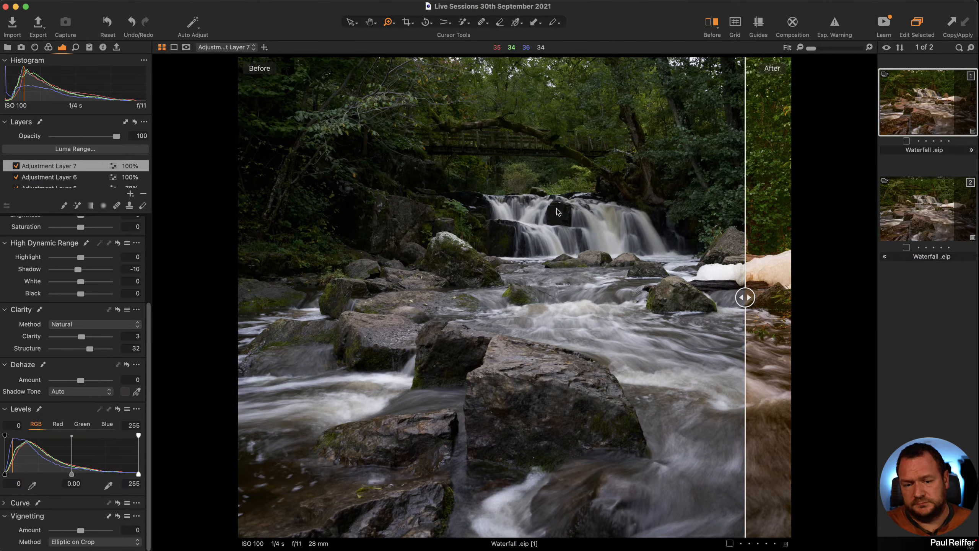
pyautogui.moveTo(745, 299); pyautogui.dragTo(397, 297)
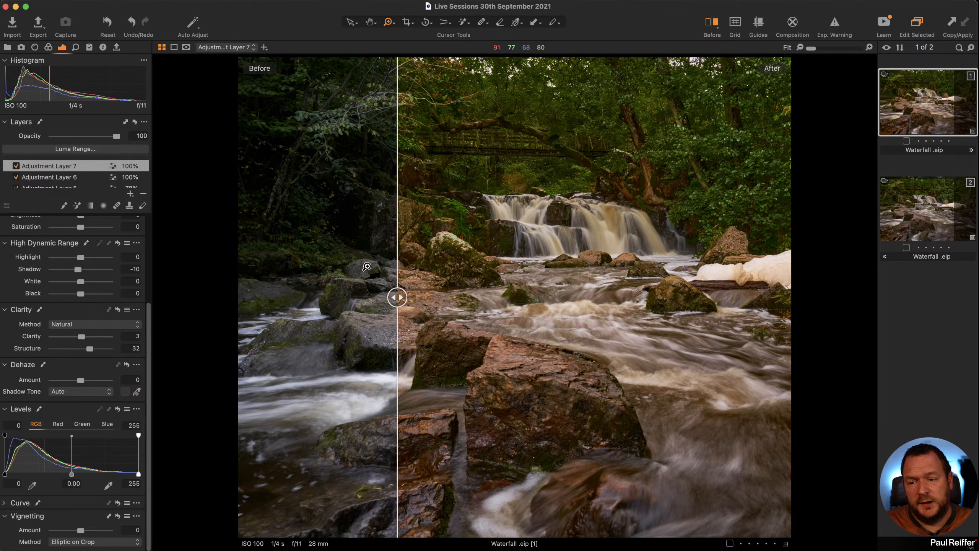
# Step: Examine the settings of Adjustment Layers 1, 3 and 4 on the first Waterfall .eip variant
pyautogui.scroll(-5, 46, 172)
pyautogui.scroll(1, 45, 172)
pyautogui.click(93, 180)
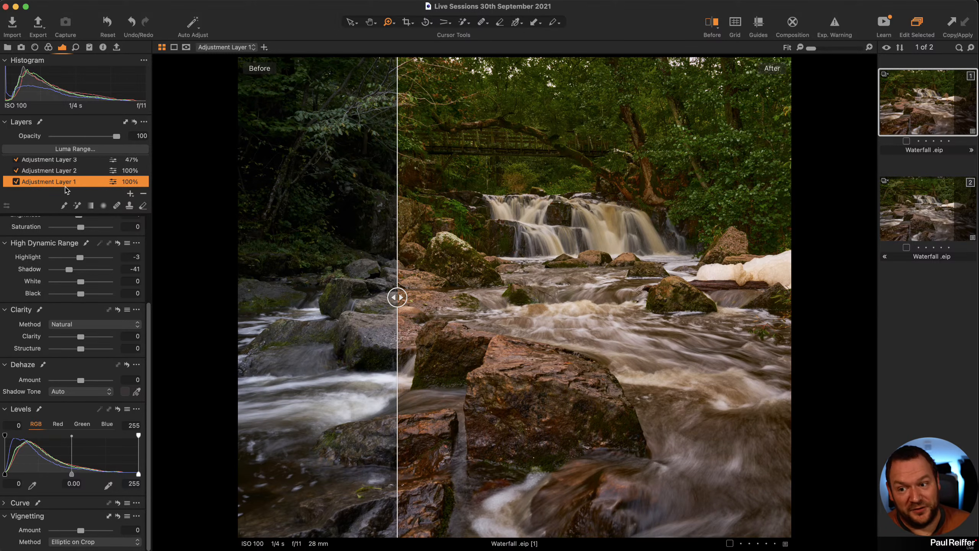
pyautogui.scroll(1, 69, 178)
pyautogui.click(7, 172)
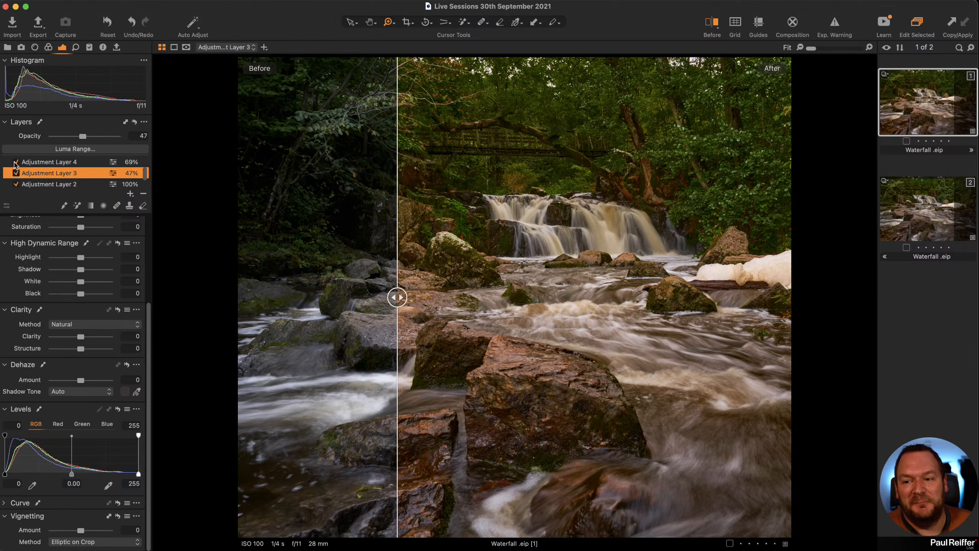
pyautogui.click(52, 164)
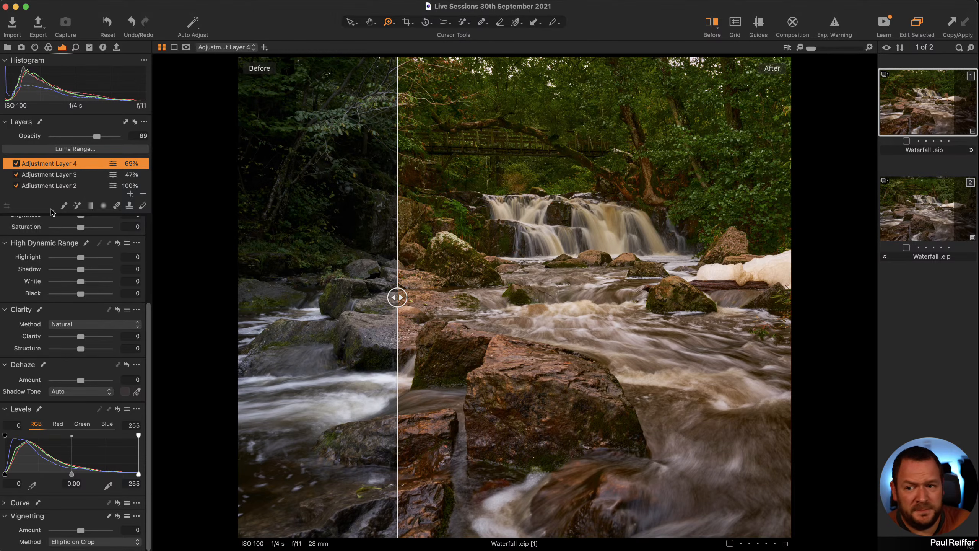
pyautogui.scroll(2, 61, 170)
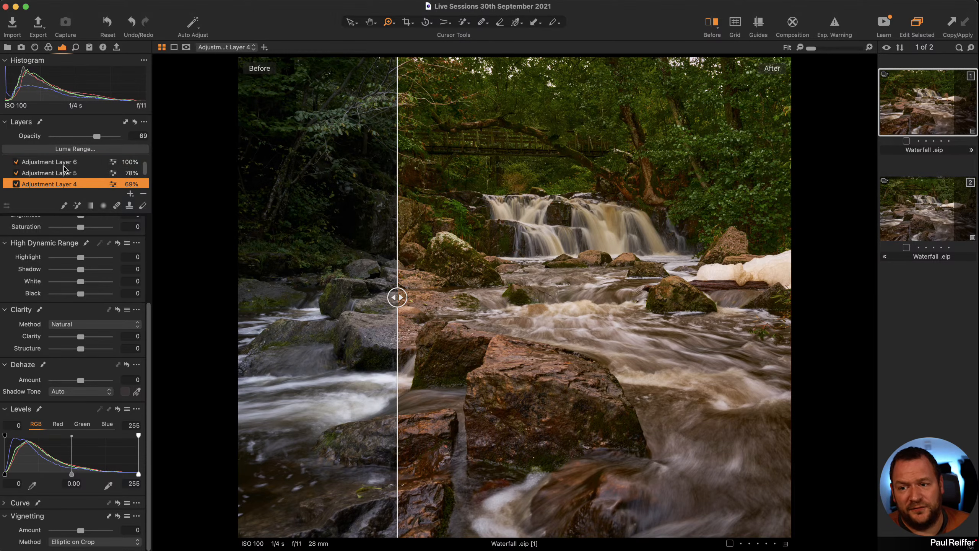
# Step: Examine the white balance, exposure and clarity settings of Adjustment Layers 6 and 7
pyautogui.click(65, 165)
pyautogui.scroll(1, 65, 168)
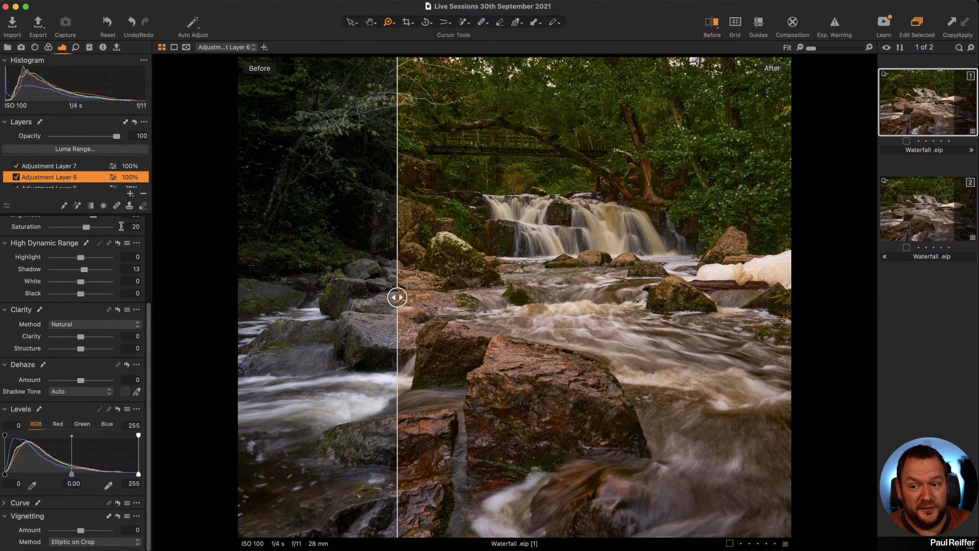
pyautogui.scroll(5, 99, 257)
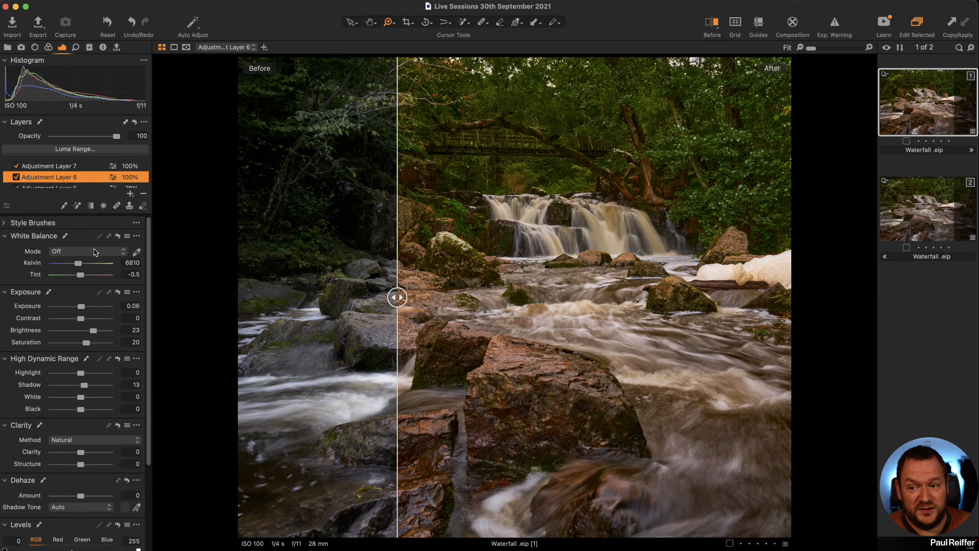
pyautogui.click(54, 167)
pyautogui.scroll(1, 58, 172)
pyautogui.scroll(-1, 75, 180)
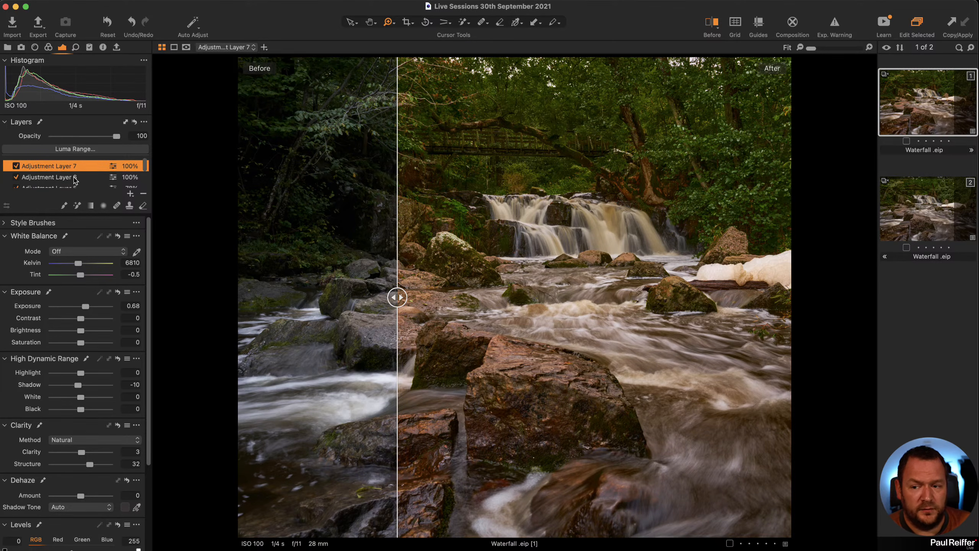
# Step: Sweep the before/after split across the entire waterfall image to compare the original with the edit
pyautogui.moveTo(381, 297); pyautogui.dragTo(315, 297)
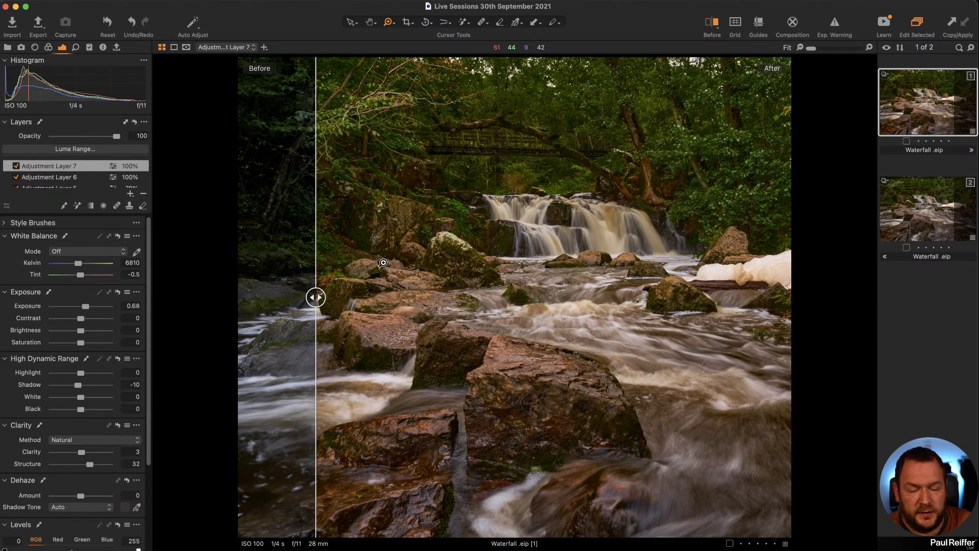
pyautogui.moveTo(315, 297); pyautogui.dragTo(811, 267)
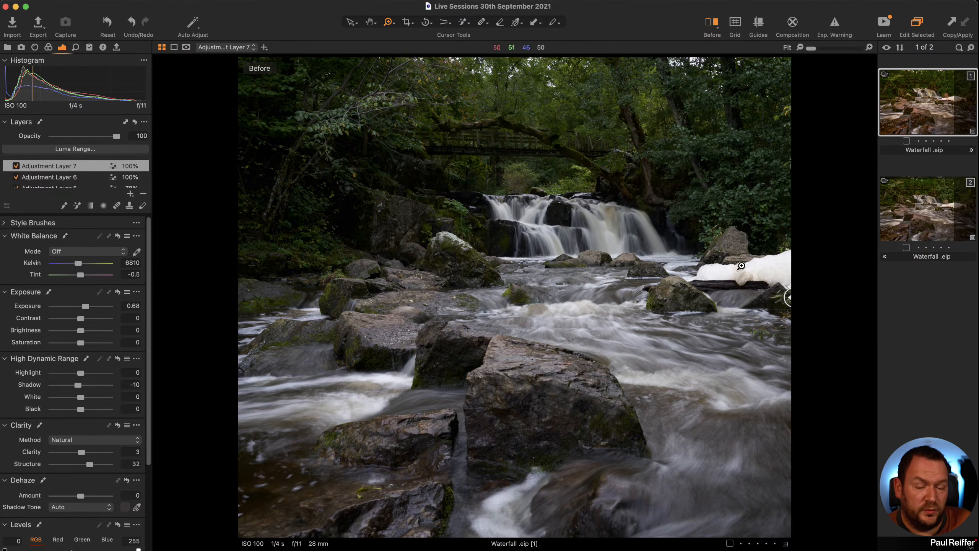
pyautogui.moveTo(790, 299); pyautogui.dragTo(212, 321)
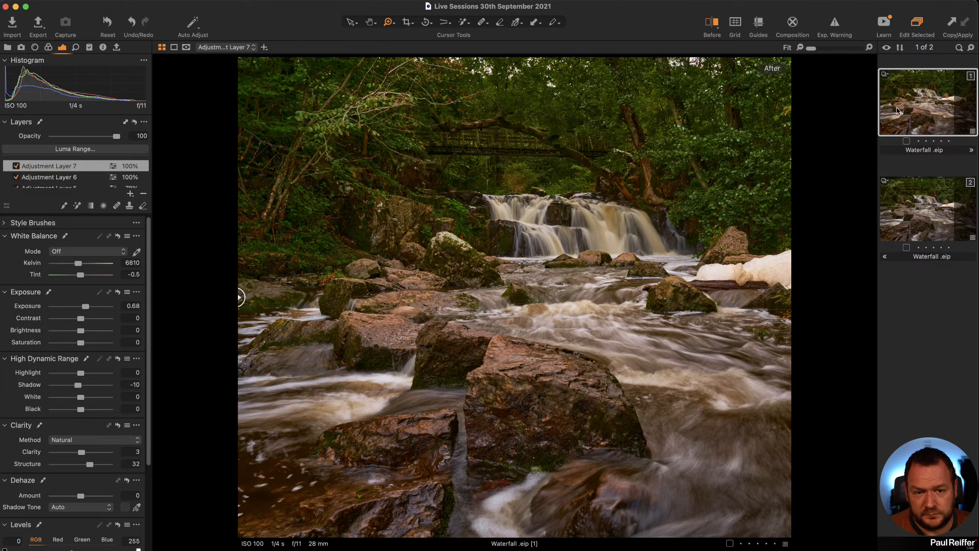
# Step: Create a new unedited variant from the first Waterfall .eip and compare it with the edited variant 1
pyautogui.rightClick(917, 104)
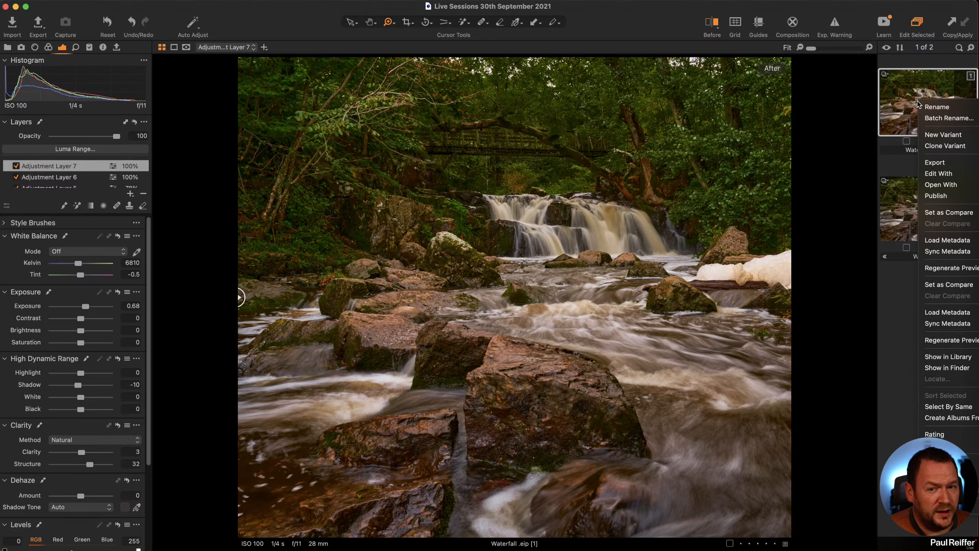
pyautogui.click(948, 135)
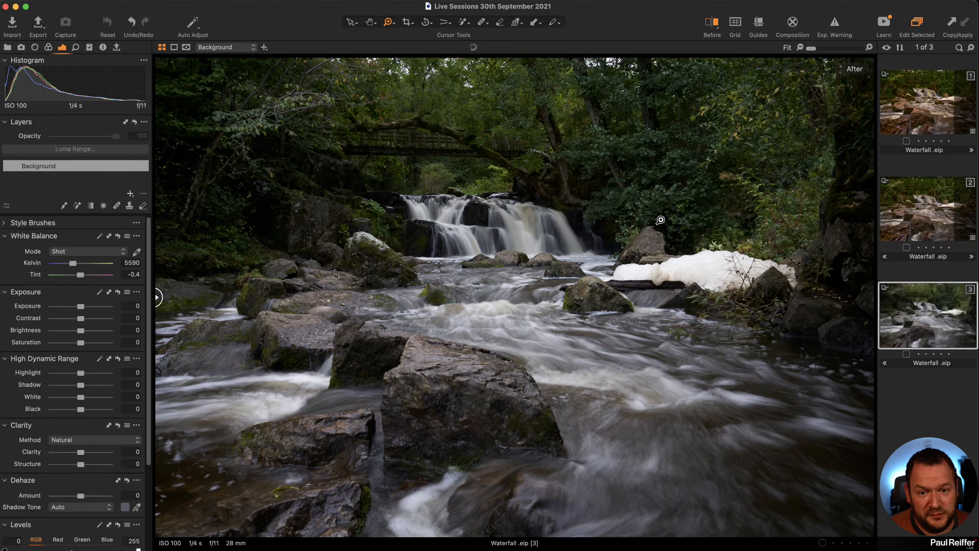
pyautogui.click(933, 112)
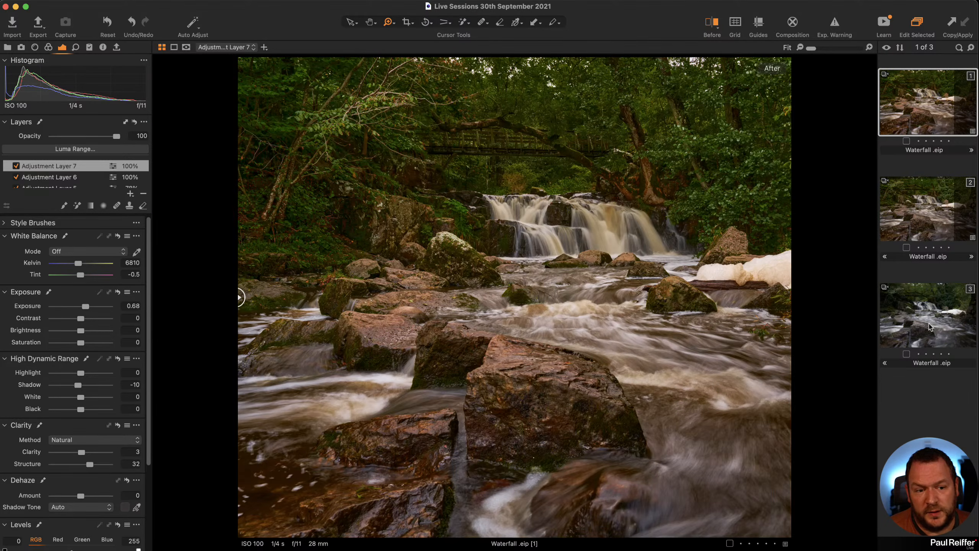
pyautogui.click(930, 327)
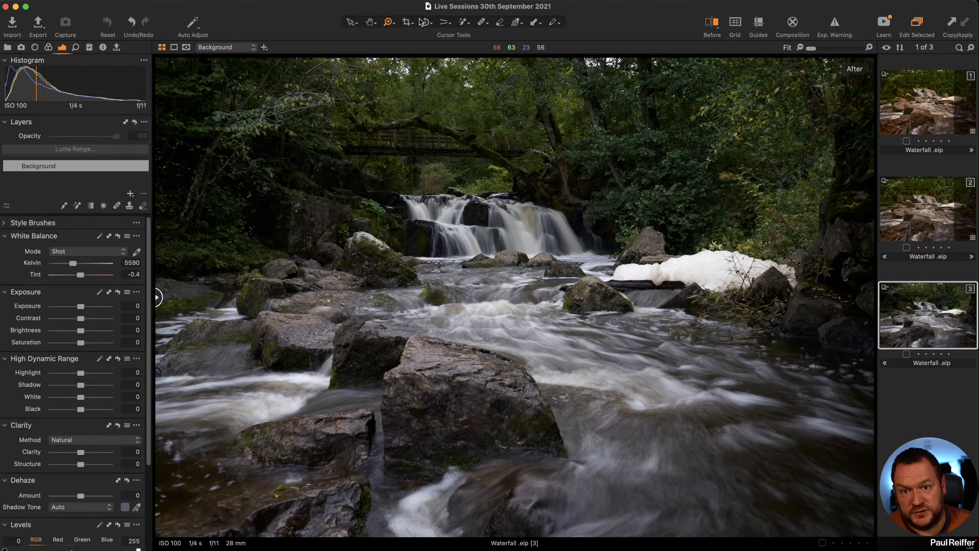
# Step: Crop variant 3 to a 1x2 ratio, about 25.97 x 12.99 in, keeping the upper part of the scene and trimming the foreground
pyautogui.click(404, 24)
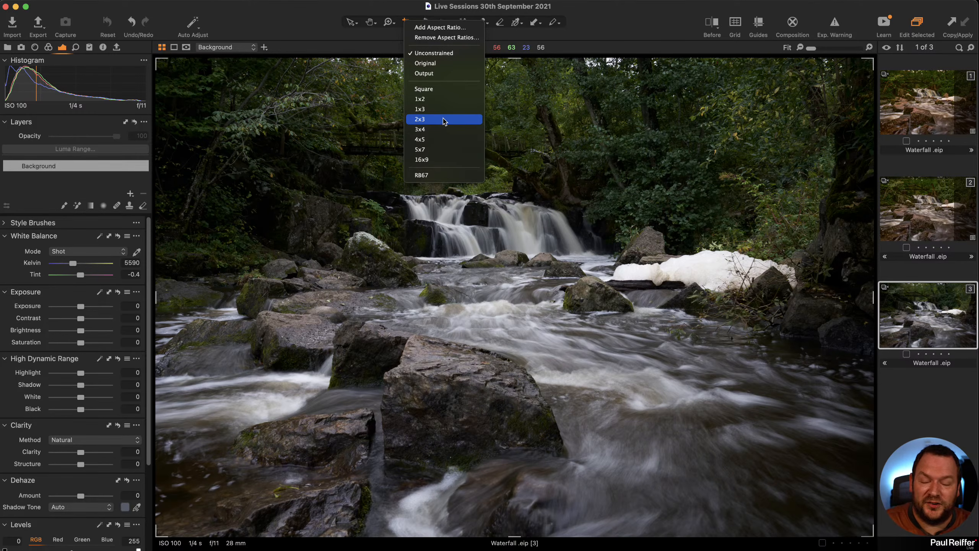
pyautogui.click(446, 99)
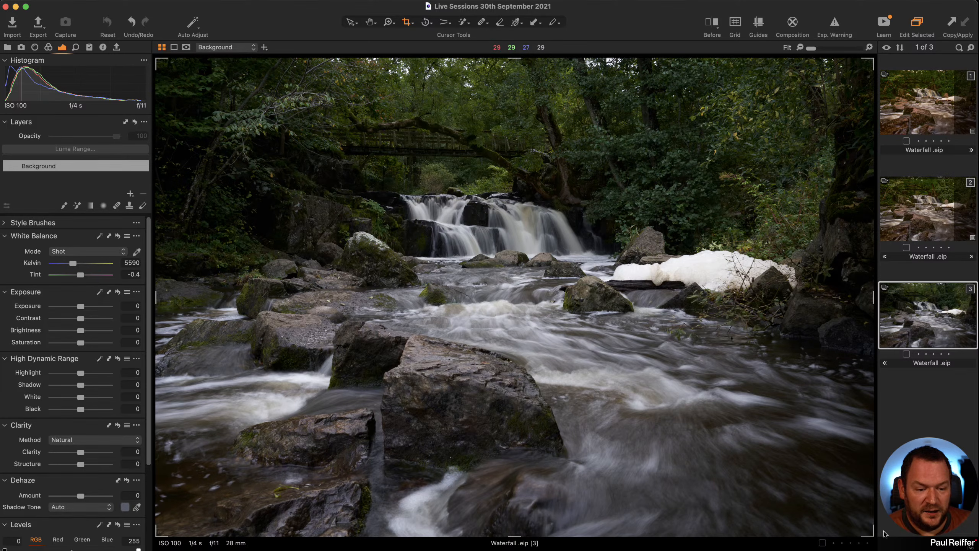
pyautogui.moveTo(869, 532); pyautogui.dragTo(856, 519)
pyautogui.moveTo(716, 333)
pyautogui.mouseDown()
pyautogui.moveTo(716, 350)
pyautogui.moveTo(716, 333)
pyautogui.mouseUp()
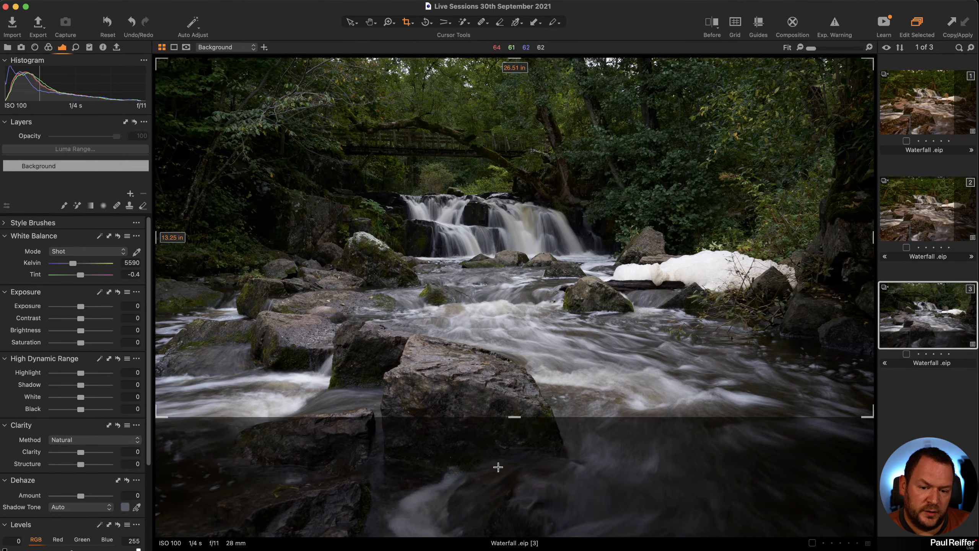
pyautogui.moveTo(872, 416)
pyautogui.mouseDown()
pyautogui.moveTo(838, 401)
pyautogui.moveTo(860, 409)
pyautogui.mouseUp()
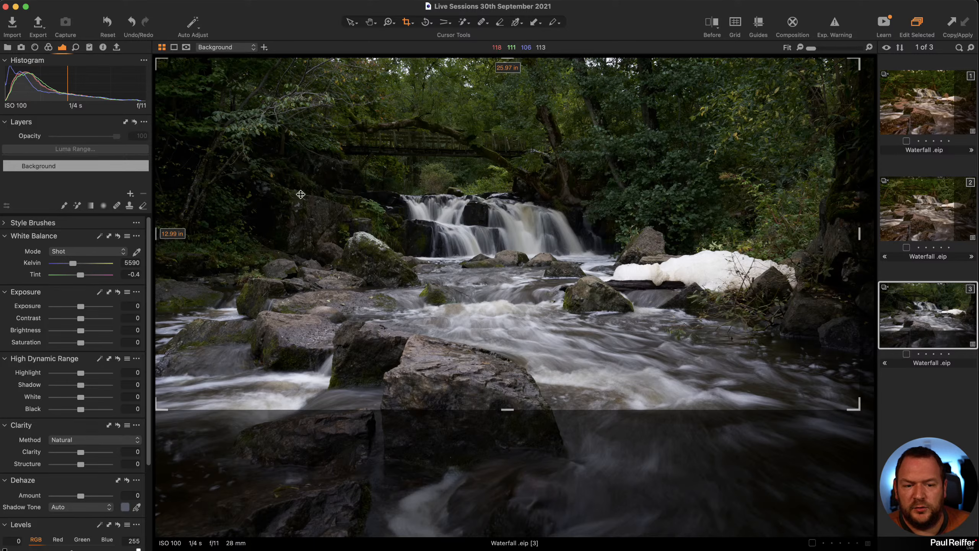
pyautogui.click(349, 22)
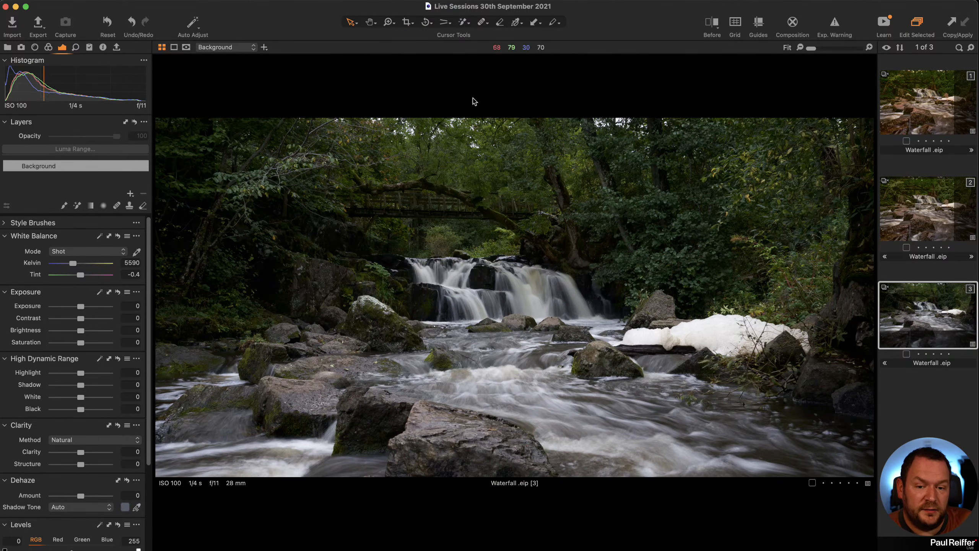
# Step: Create another new, uncropped variant of the waterfall image and compare it with the cropped variant 3
pyautogui.rightClick(922, 308)
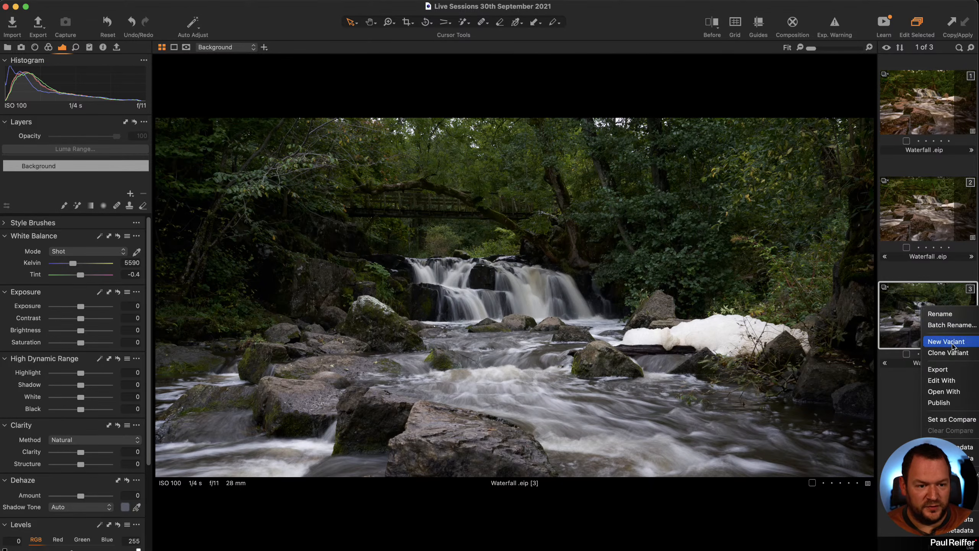
pyautogui.click(950, 342)
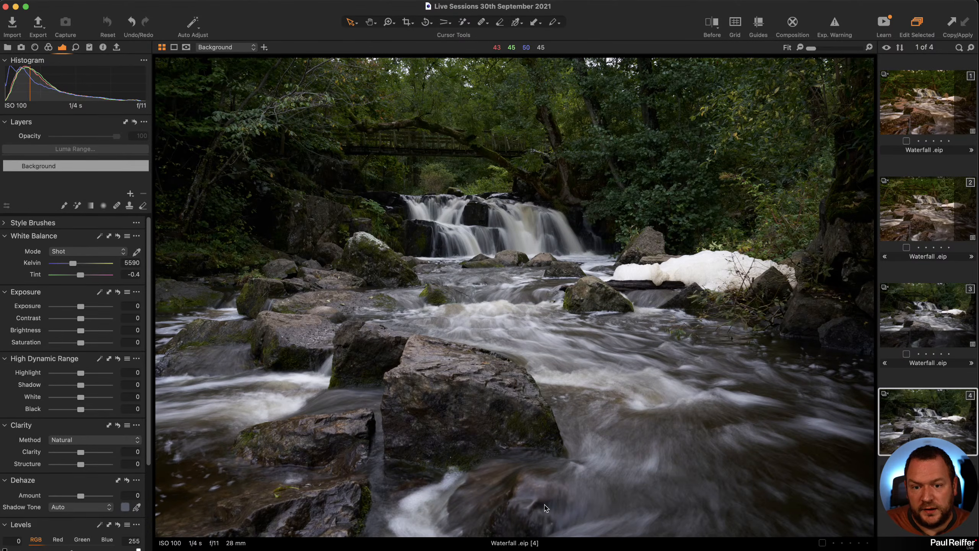
pyautogui.click(942, 304)
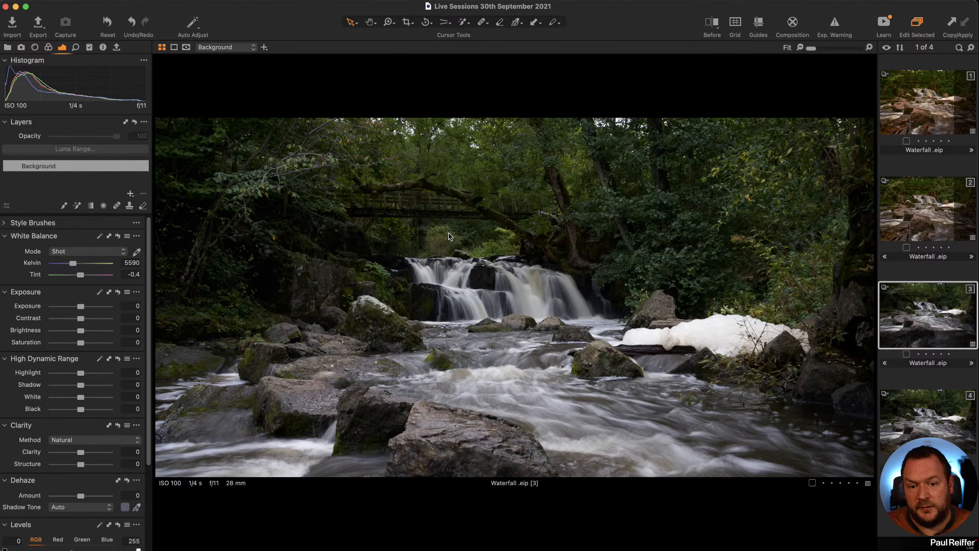
pyautogui.click(935, 427)
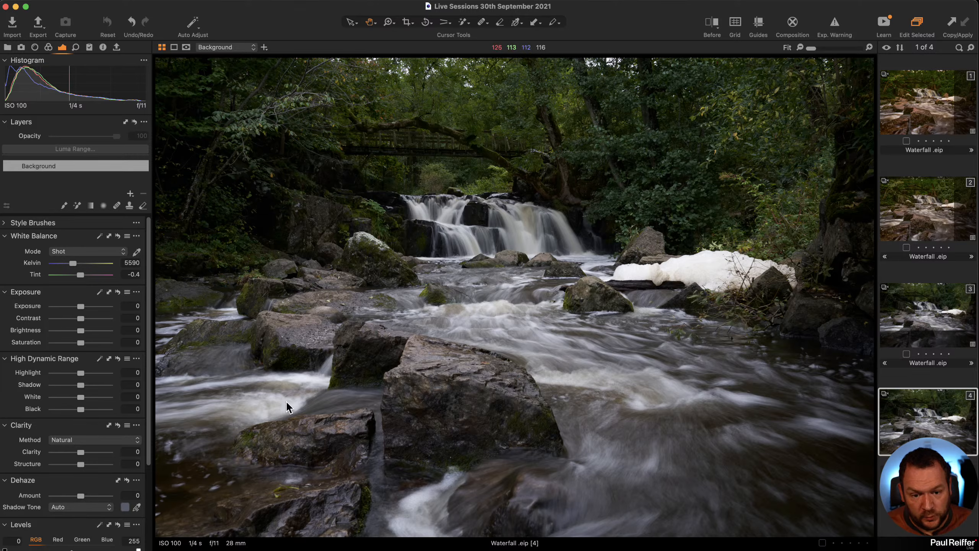
# Step: Inspect the rocks and flowing water of variant 4 at 100%, and compare its full frame with the cropped variant 3
pyautogui.click(463, 409)
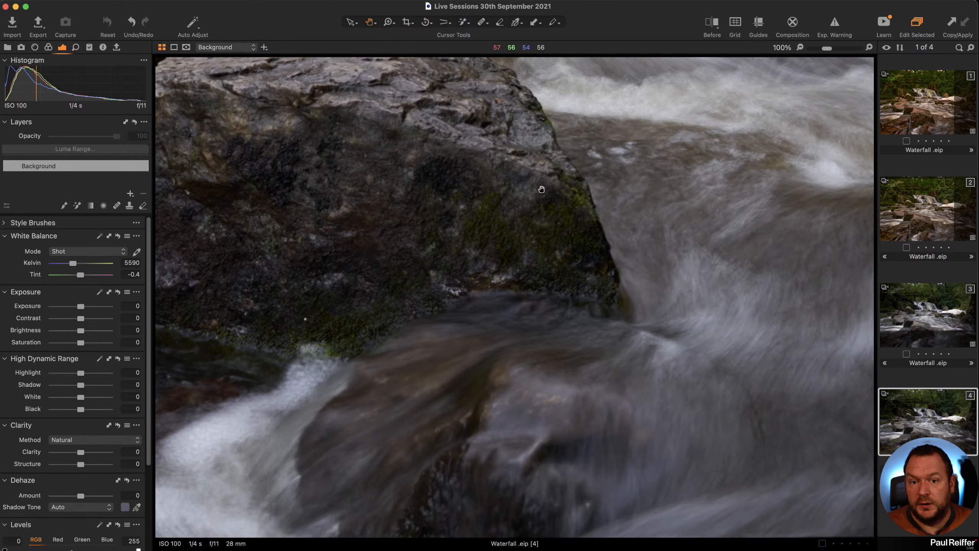
pyautogui.moveTo(512, 92); pyautogui.dragTo(612, 496)
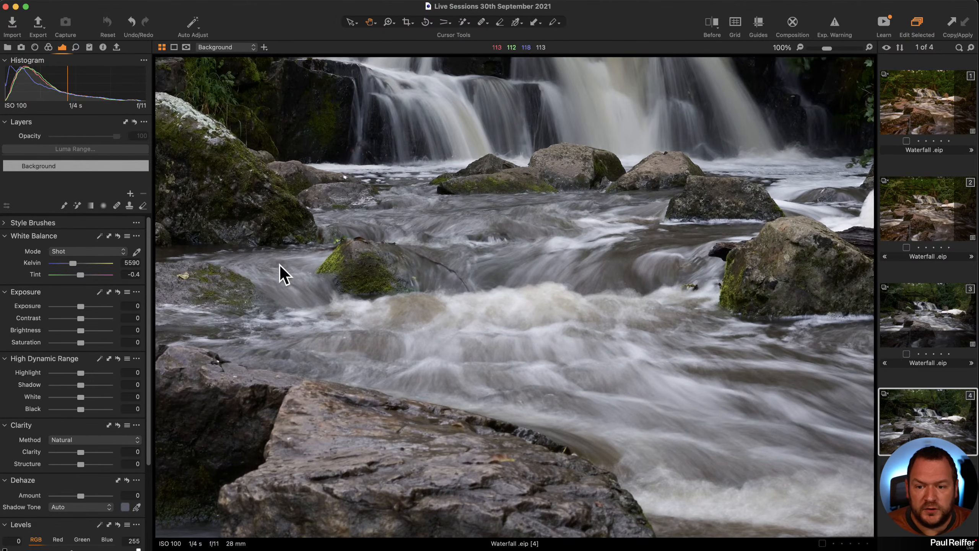
pyautogui.moveTo(505, 478); pyautogui.dragTo(426, 81)
pyautogui.moveTo(507, 406); pyautogui.dragTo(481, 246)
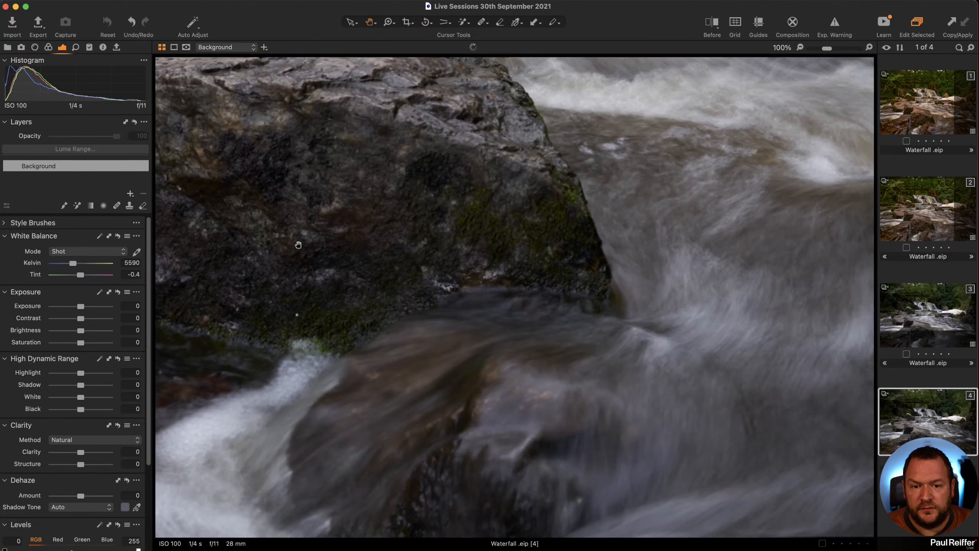
pyautogui.doubleClick(523, 257)
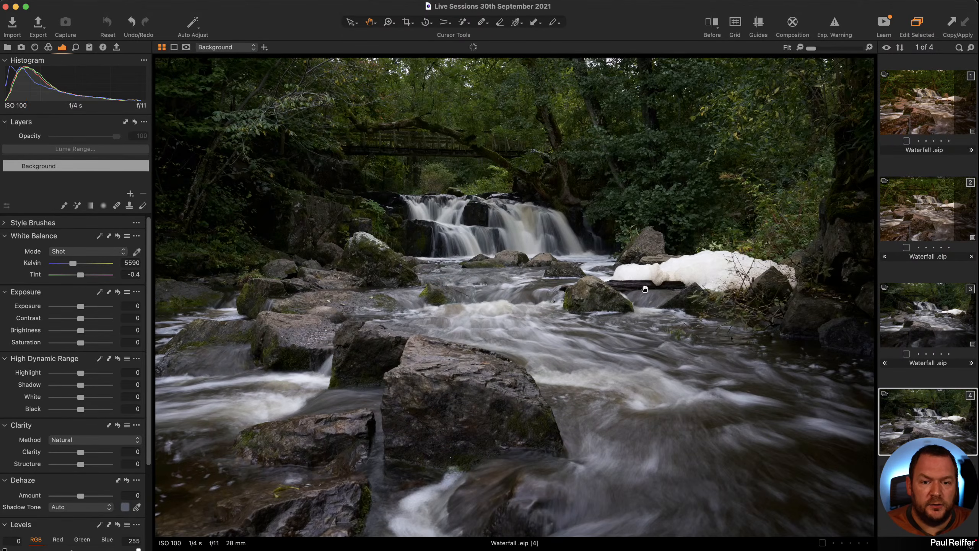
pyautogui.press('Up')
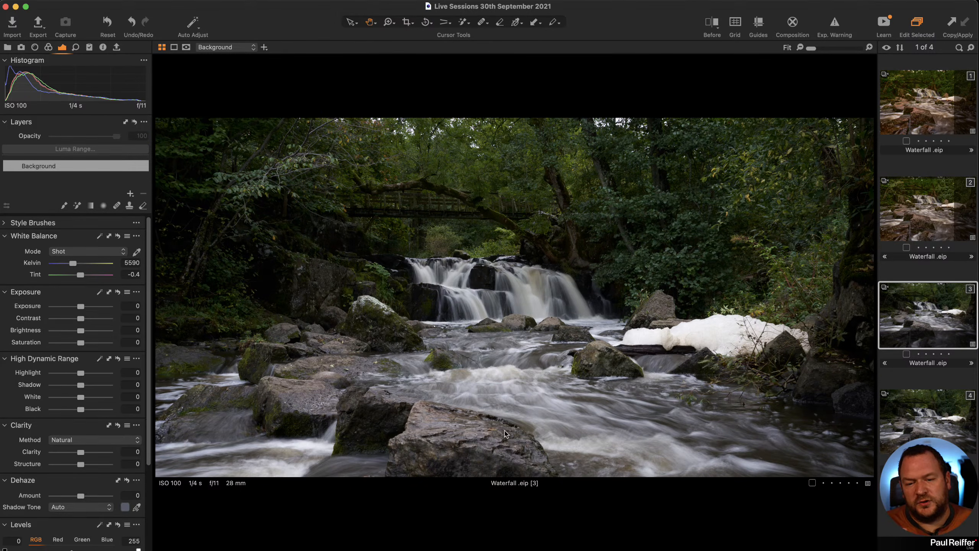
pyautogui.click(917, 422)
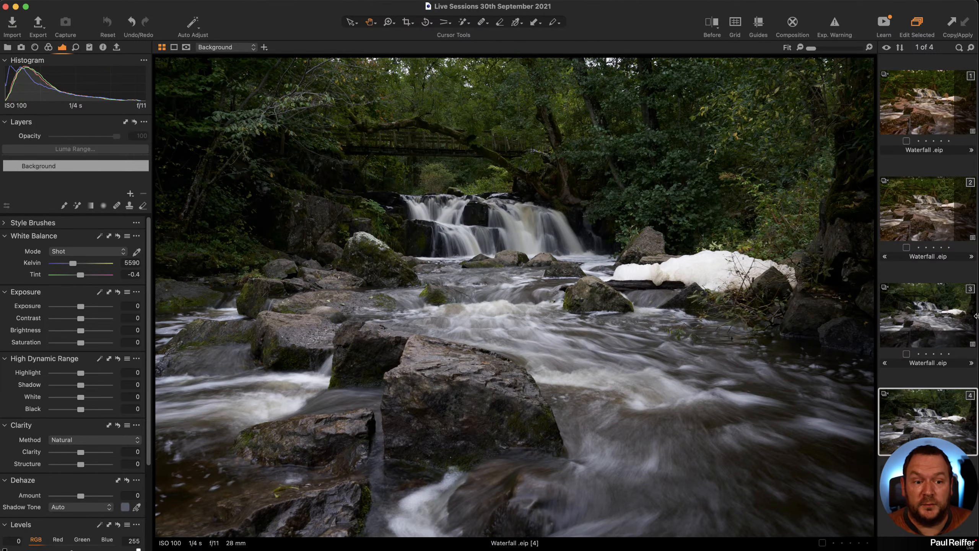
# Step: Add a new adjustment layer named Bridge Radial to the cropped variant 3
pyautogui.click(949, 319)
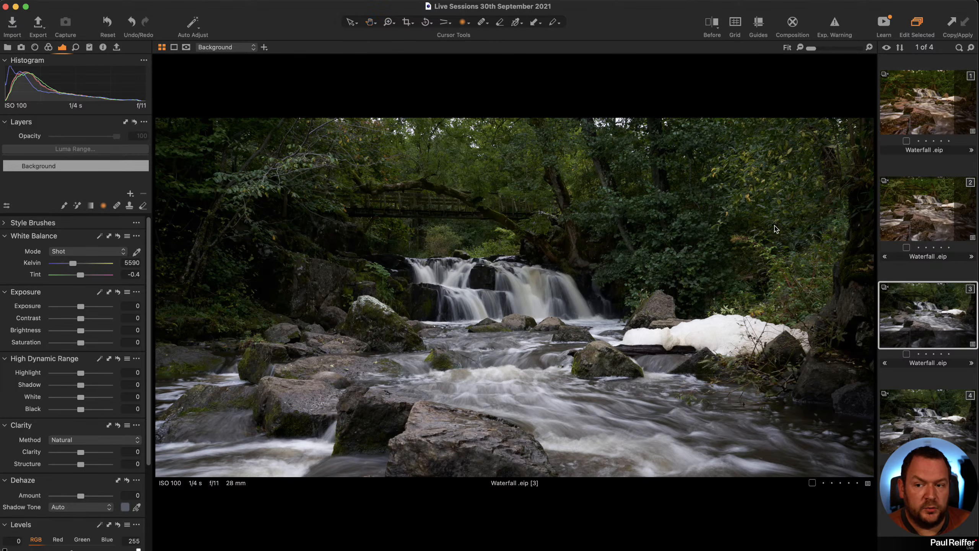
pyautogui.click(130, 194)
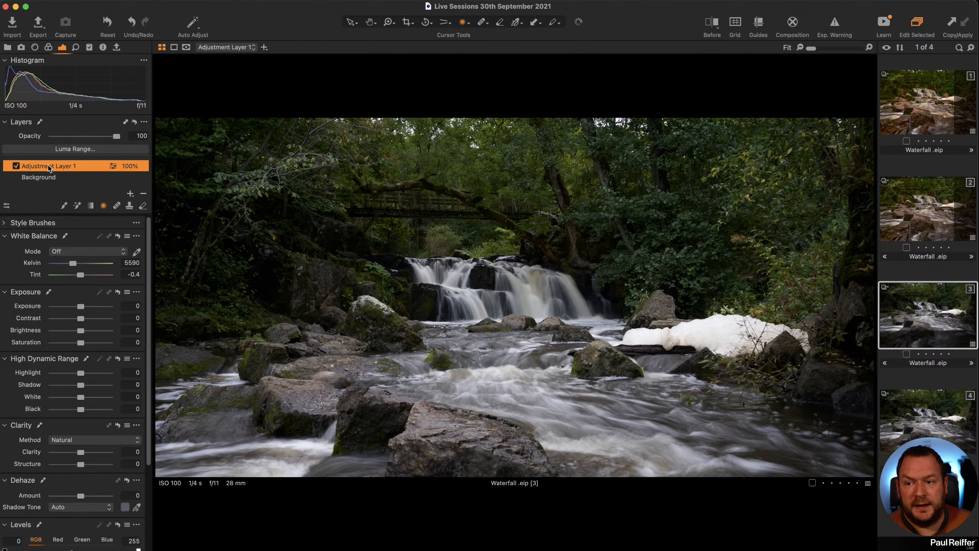
pyautogui.doubleClick(51, 166)
pyautogui.write('Bridge Radial')
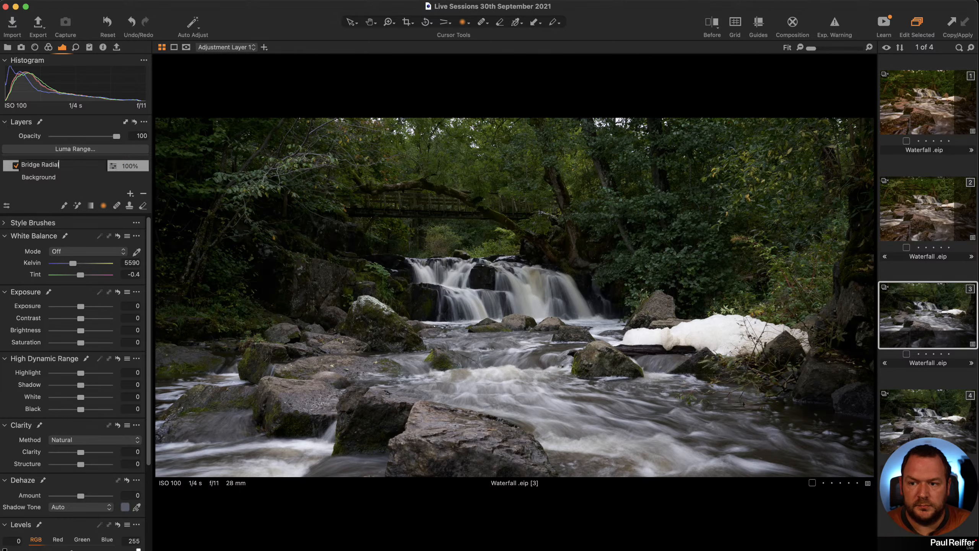
pyautogui.press('Return')
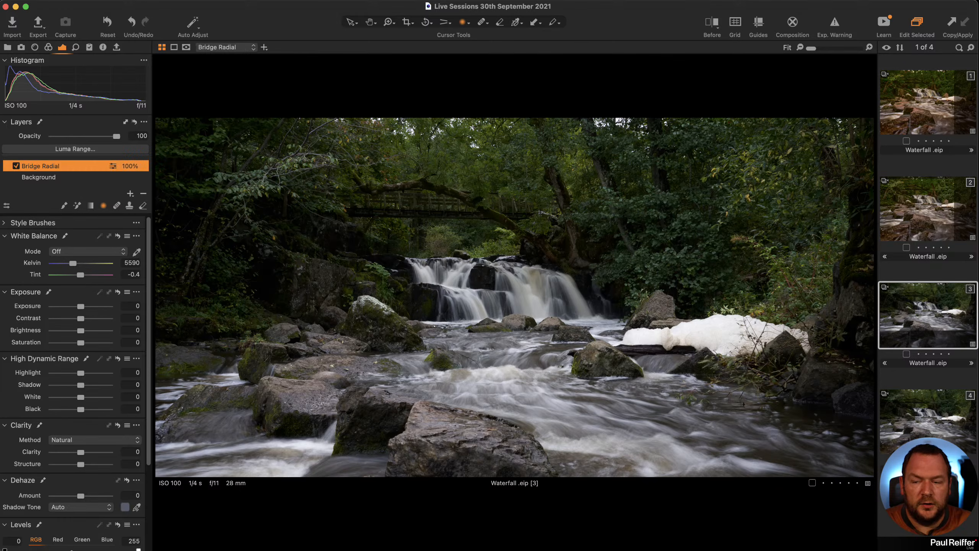
# Step: Enable Diffraction Correction for the cropped variant and inspect the foliage and rocks beside the waterfall at 100%
pyautogui.click(34, 48)
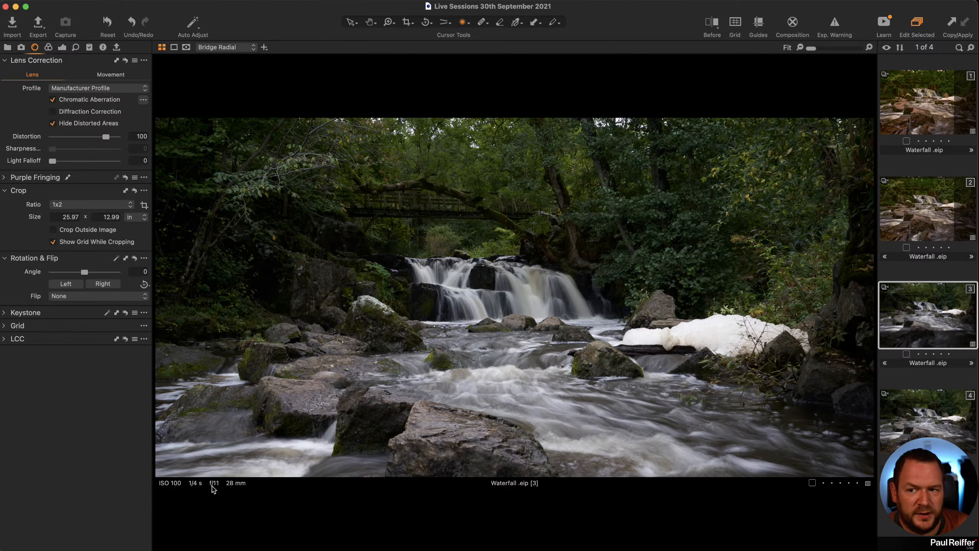
pyautogui.press('h')
pyautogui.doubleClick(209, 286)
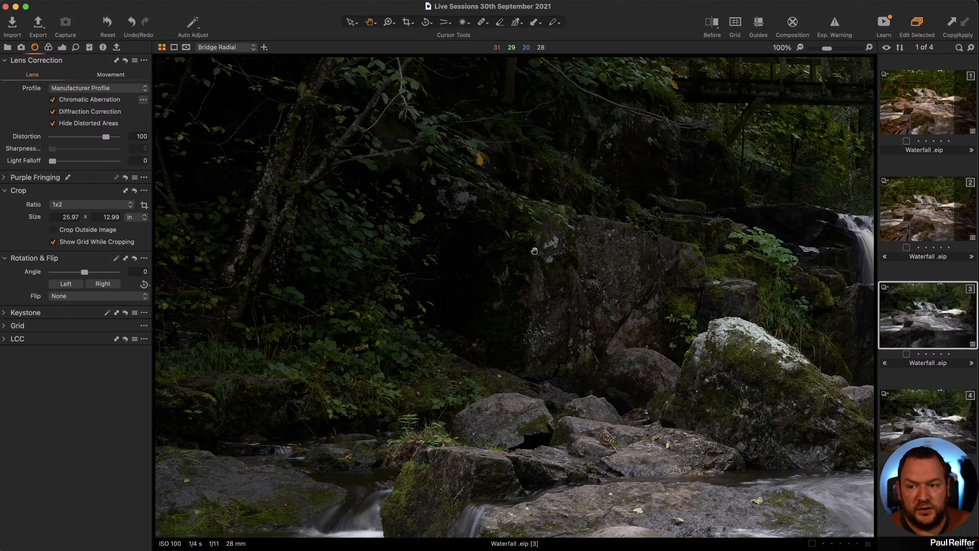
# Step: Draw a large elliptical radial mask around the bridge and waterfall on the Bridge Radial layer
pyautogui.press('super+0')
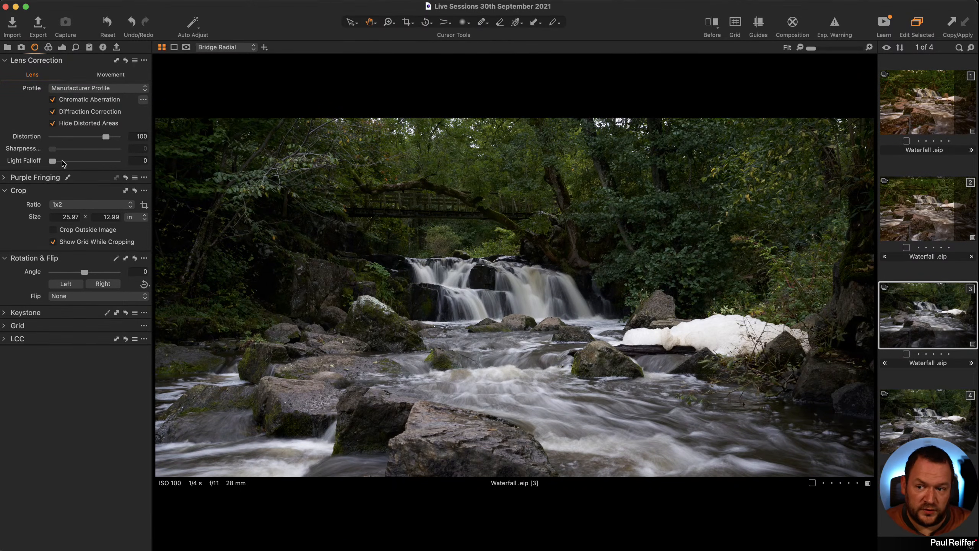
pyautogui.moveTo(53, 162); pyautogui.dragTo(33, 161)
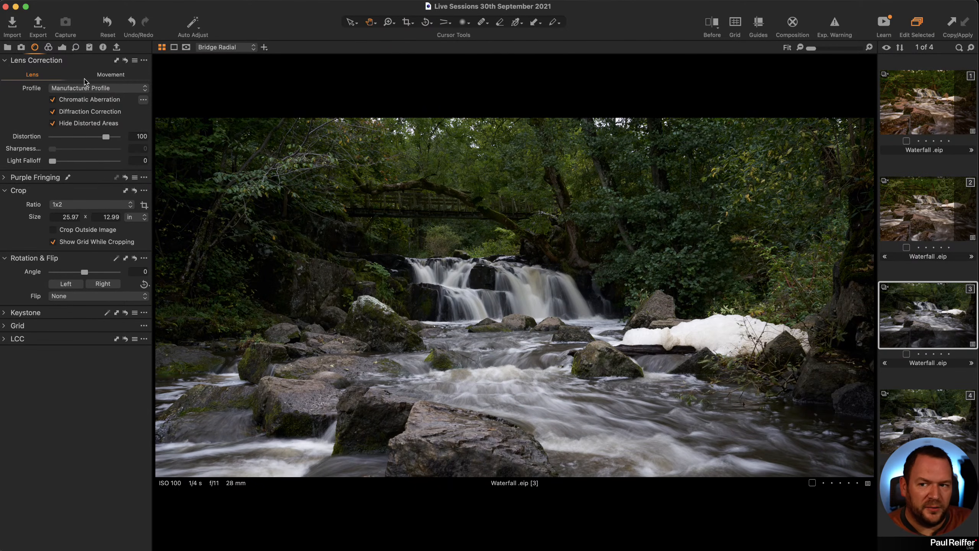
pyautogui.click(61, 47)
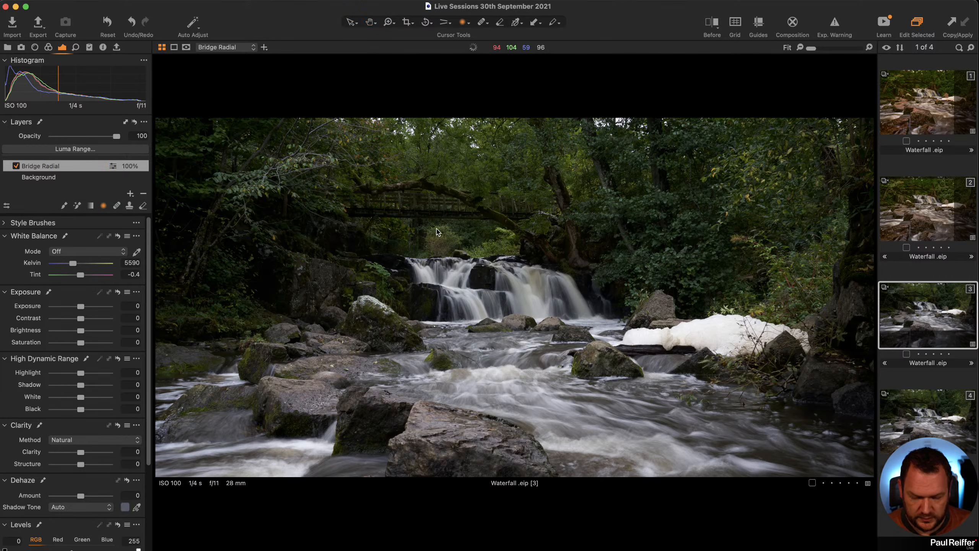
pyautogui.click(187, 47)
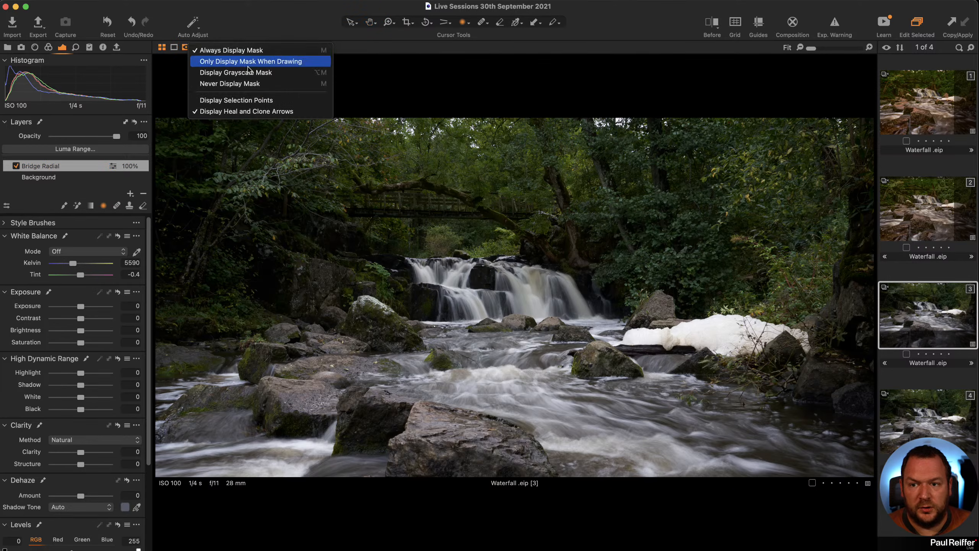
pyautogui.click(552, 194)
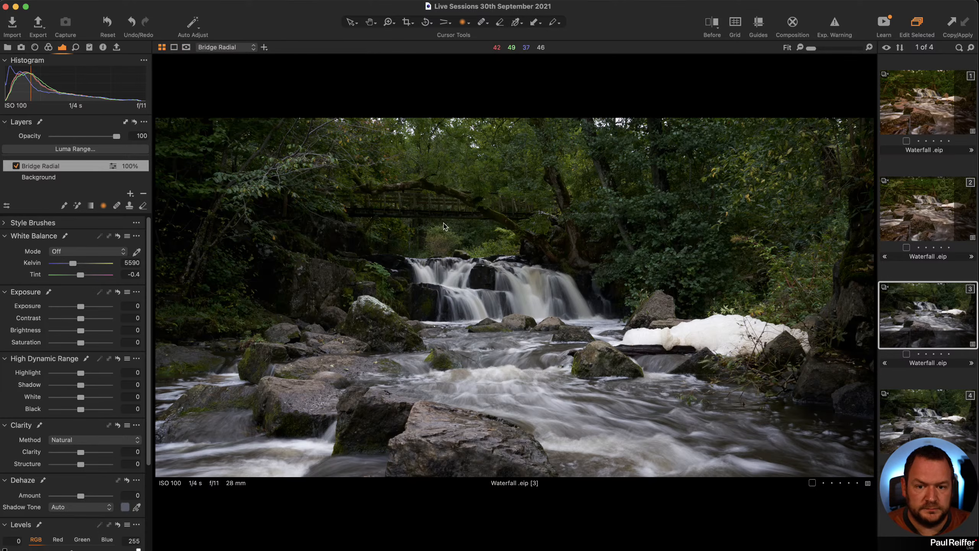
pyautogui.moveTo(487, 229); pyautogui.dragTo(824, 389)
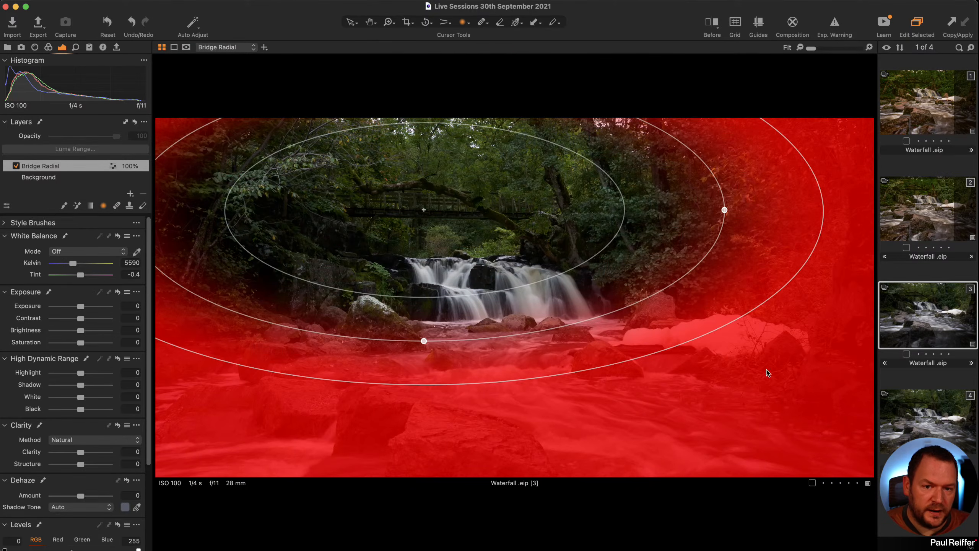
# Step: Recentre the radial mask above the bridge, soften its falloff, and stretch it taller and wider to span the waterfall
pyautogui.moveTo(622, 194); pyautogui.dragTo(436, 209)
pyautogui.moveTo(485, 232); pyautogui.dragTo(507, 220)
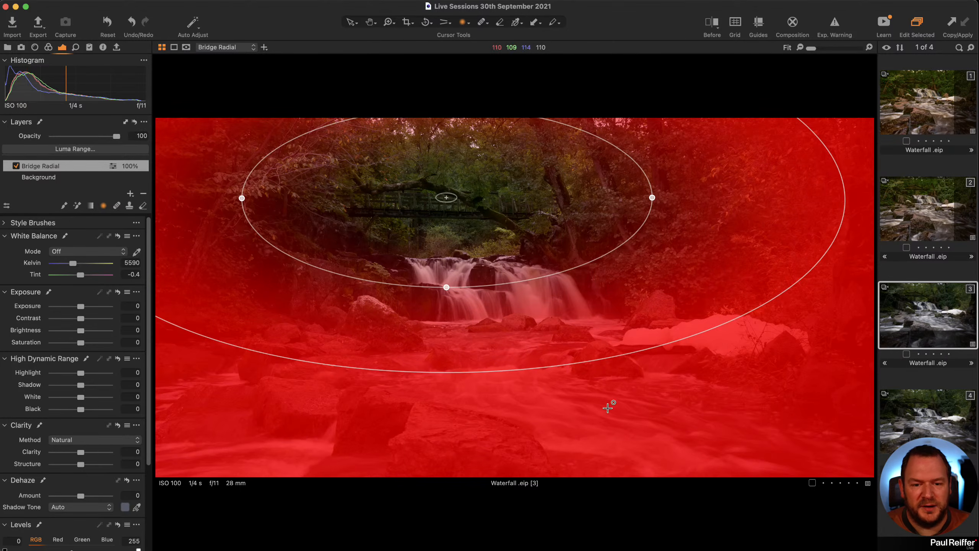
pyautogui.moveTo(444, 286); pyautogui.dragTo(446, 359)
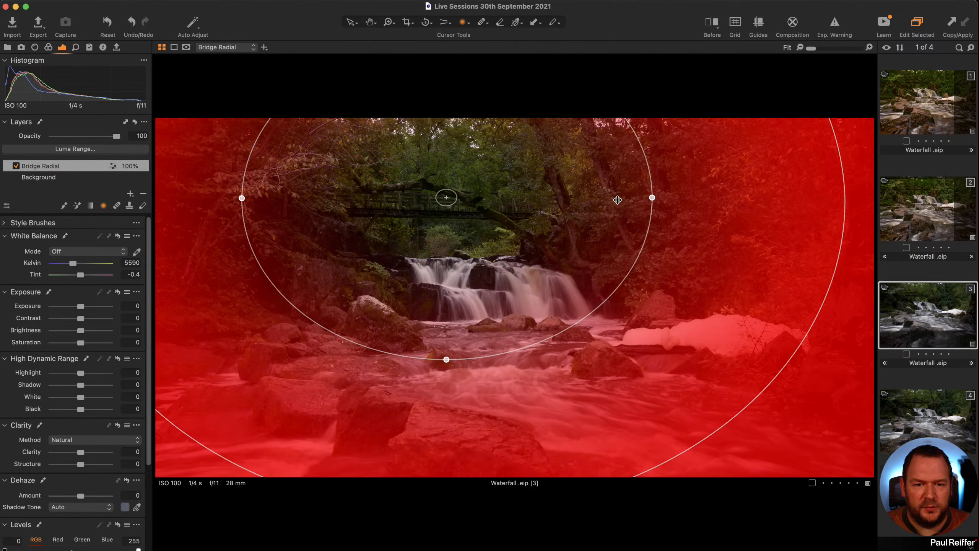
pyautogui.moveTo(655, 197); pyautogui.dragTo(675, 197)
pyautogui.moveTo(708, 198); pyautogui.dragTo(709, 198)
pyautogui.moveTo(581, 221); pyautogui.dragTo(598, 216)
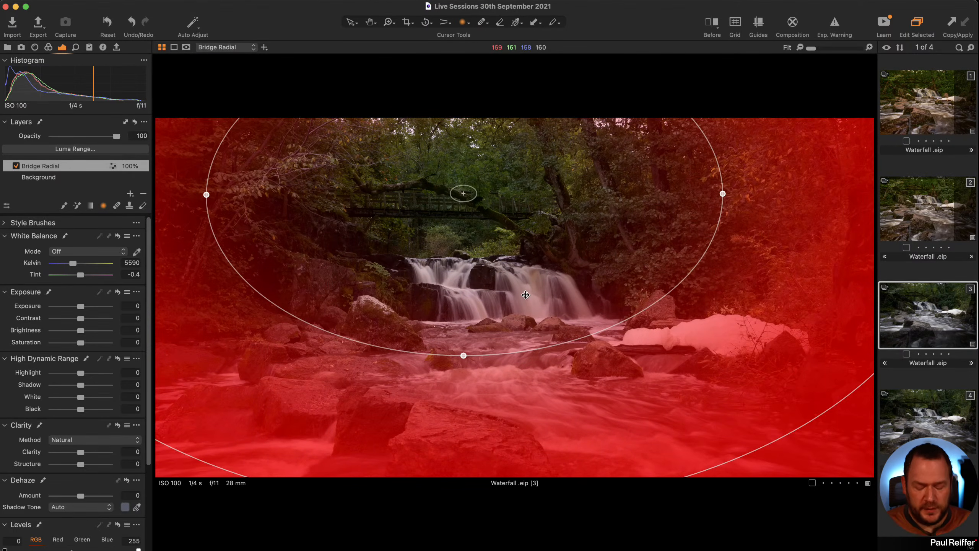
# Step: Hide the mask overlay and set the Bridge Radial layer's exposure to -1.5
pyautogui.press('m')
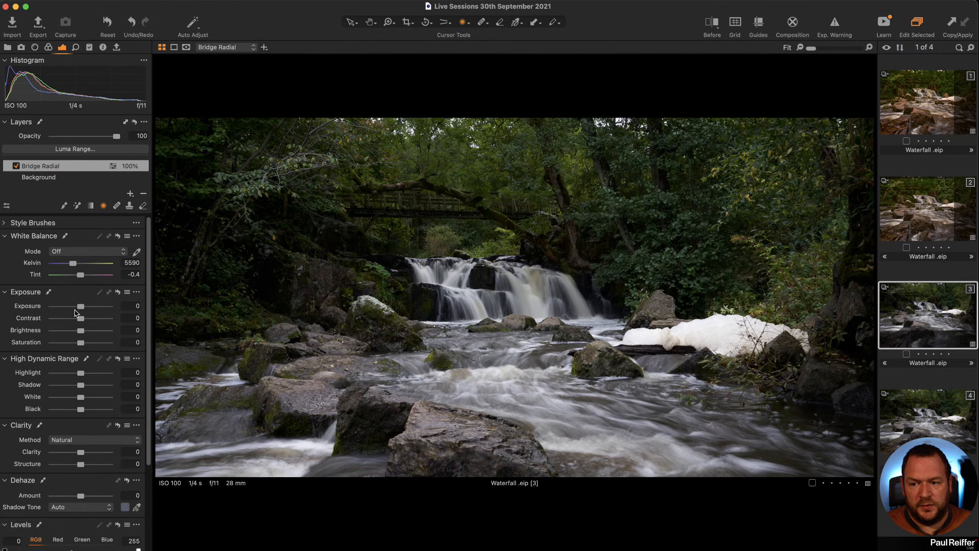
pyautogui.moveTo(81, 307); pyautogui.dragTo(77, 308)
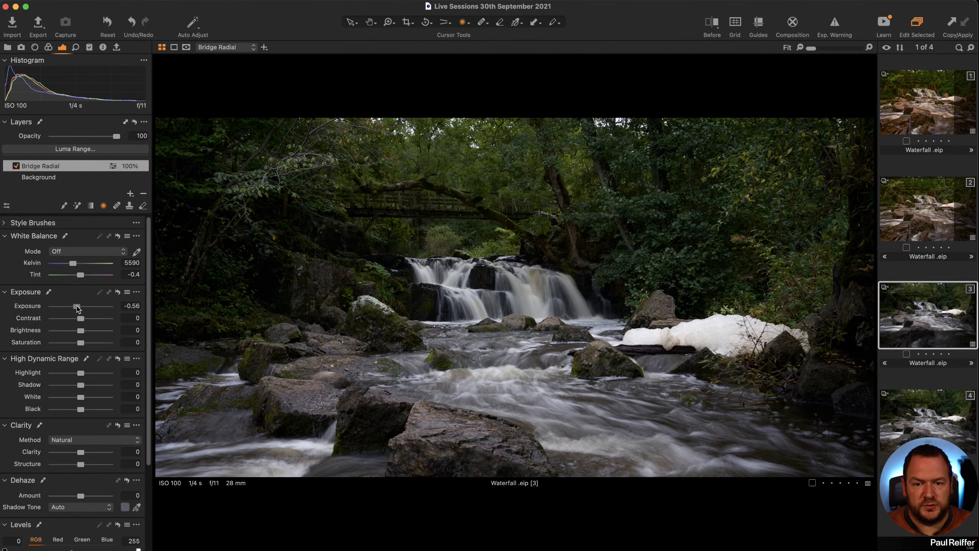
pyautogui.moveTo(77, 309); pyautogui.dragTo(71, 311)
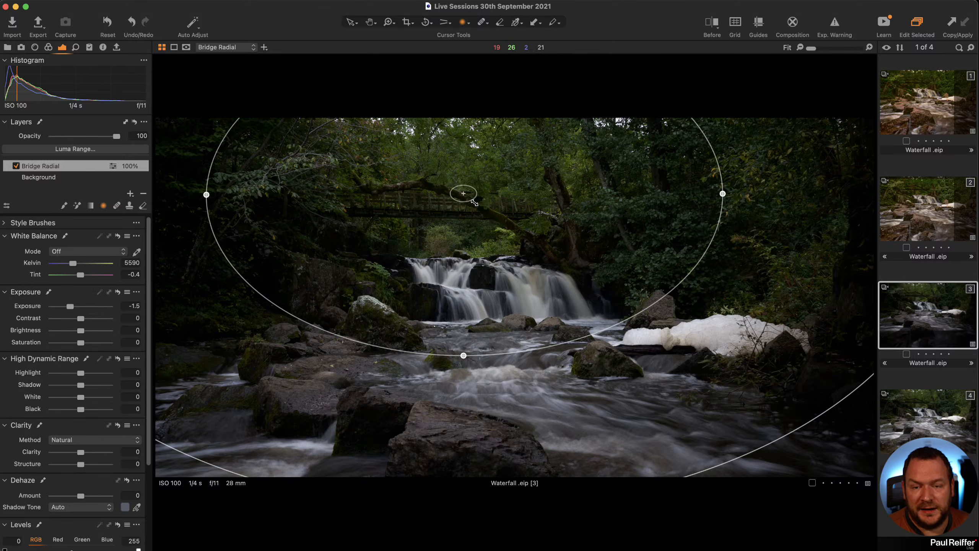
# Step: Try a harder edge on the radial mask, restore a soft falloff with a modest inner ellipse around the bridge, and check the mask overlay
pyautogui.press('m')
pyautogui.moveTo(474, 202); pyautogui.dragTo(736, 372)
pyautogui.press('m')
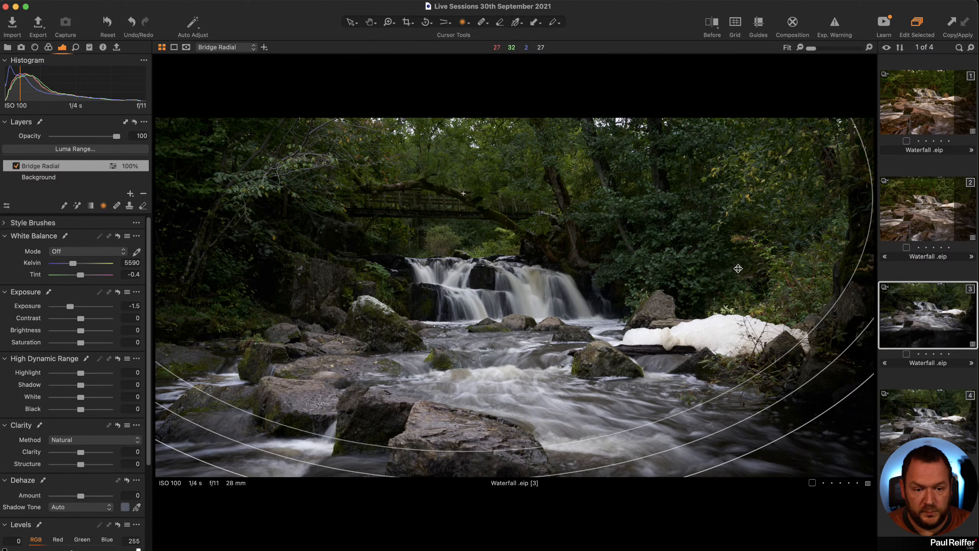
pyautogui.moveTo(806, 340)
pyautogui.mouseDown()
pyautogui.moveTo(565, 289)
pyautogui.moveTo(501, 230)
pyautogui.mouseUp()
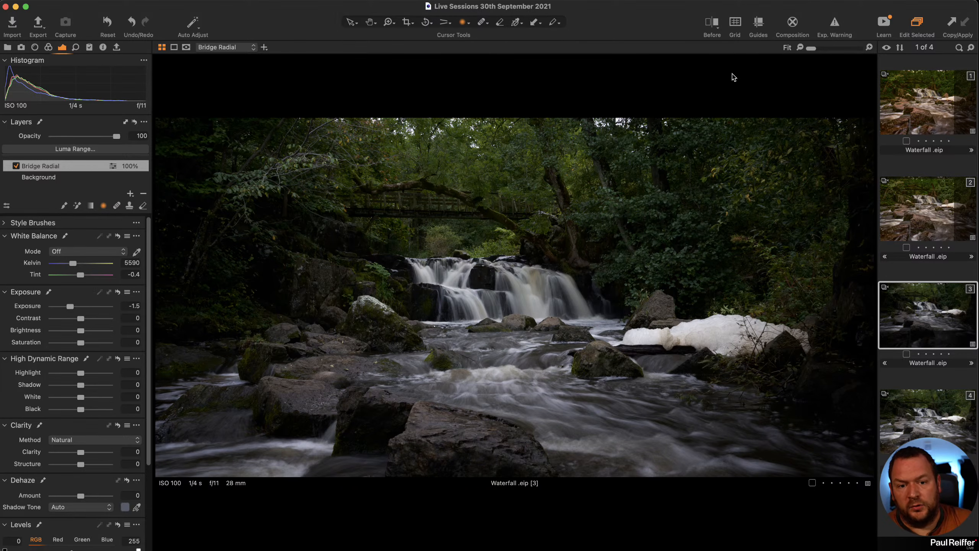
pyautogui.press('m')
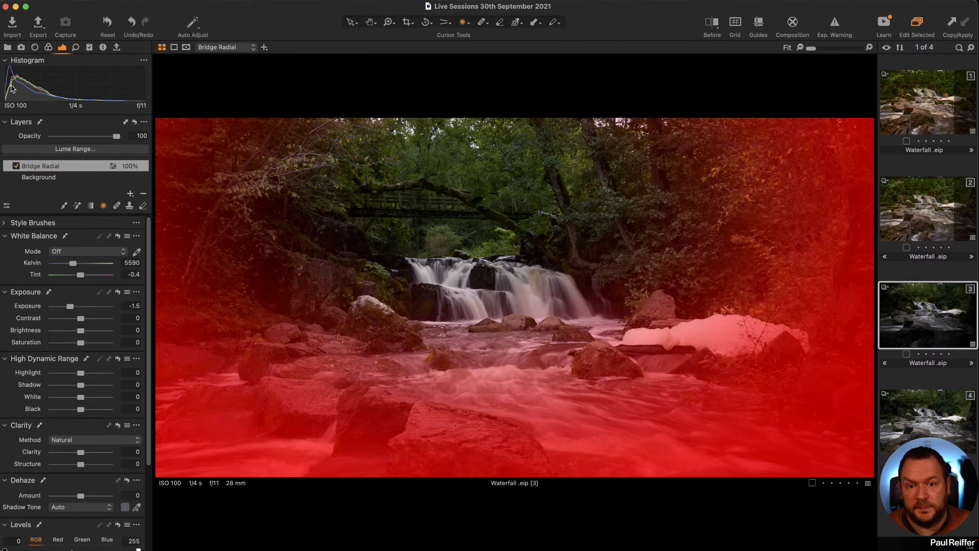
pyautogui.press('m')
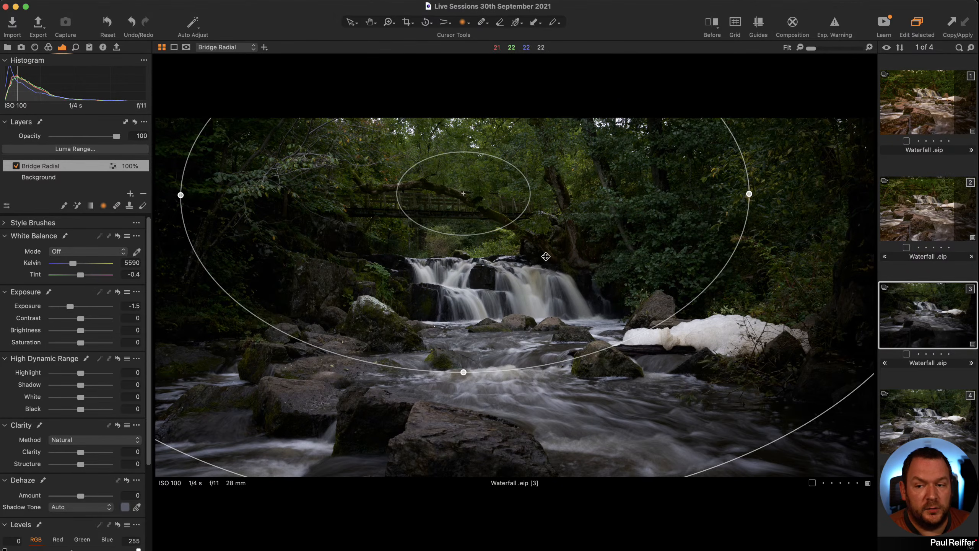
# Step: Turn on the exposure warning and add a new filled adjustment layer named Base Adj
pyautogui.click(836, 24)
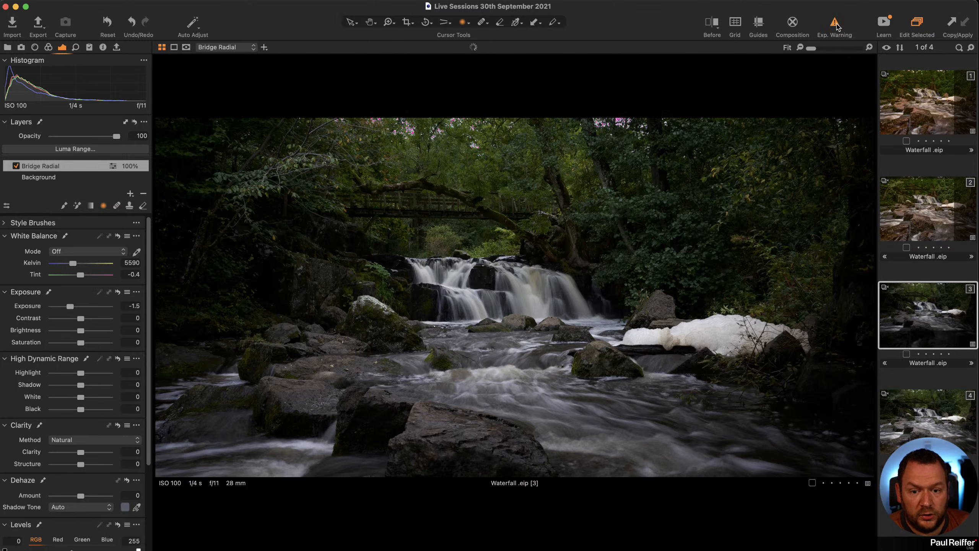
pyautogui.click(43, 178)
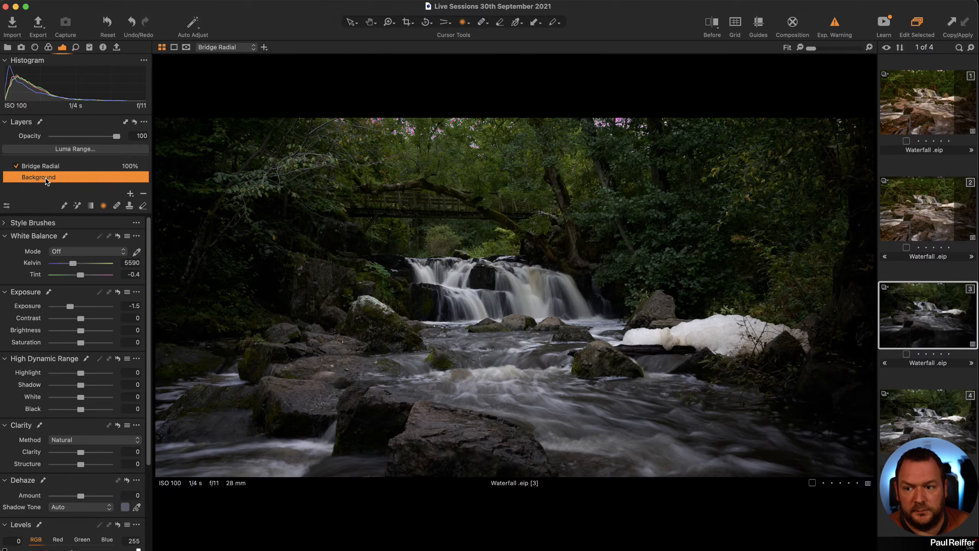
pyautogui.click(130, 194)
pyautogui.click(175, 205)
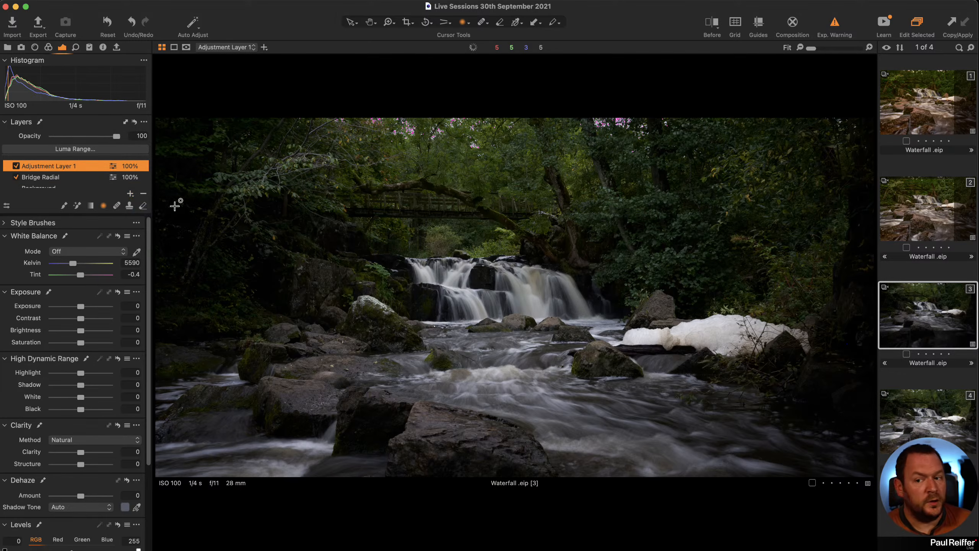
pyautogui.doubleClick(51, 167)
pyautogui.write('Base Adj')
pyautogui.press('Return')
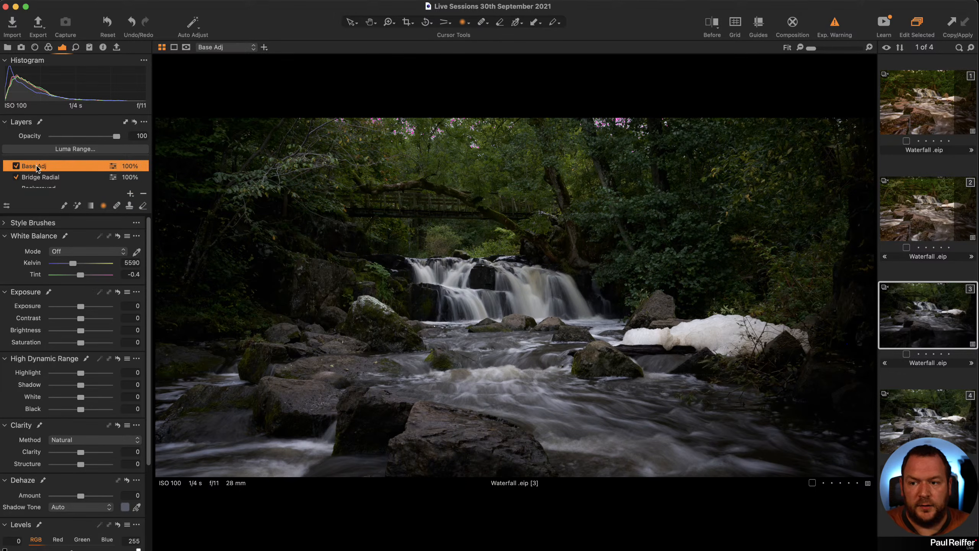
# Step: Move the Base Adj layer beneath Bridge Radial and check that its mask covers the whole image
pyautogui.scroll(-1, 40, 170)
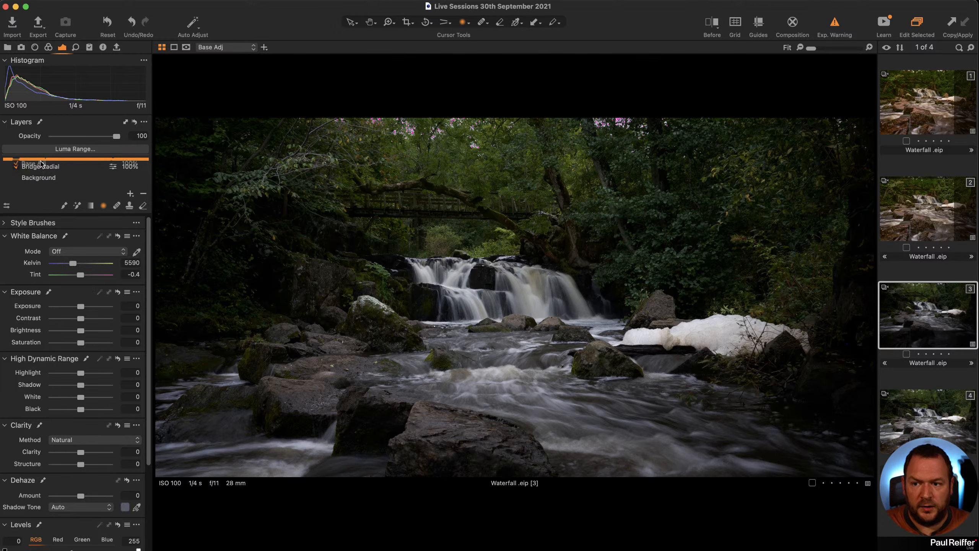
pyautogui.moveTo(41, 160); pyautogui.dragTo(43, 171)
pyautogui.press('n')
pyautogui.press('m')
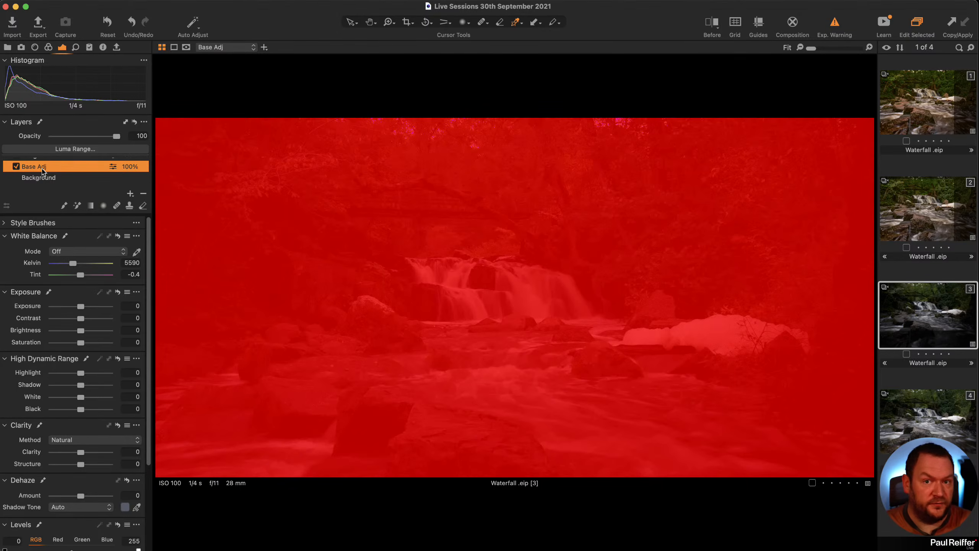
pyautogui.scroll(1, 45, 182)
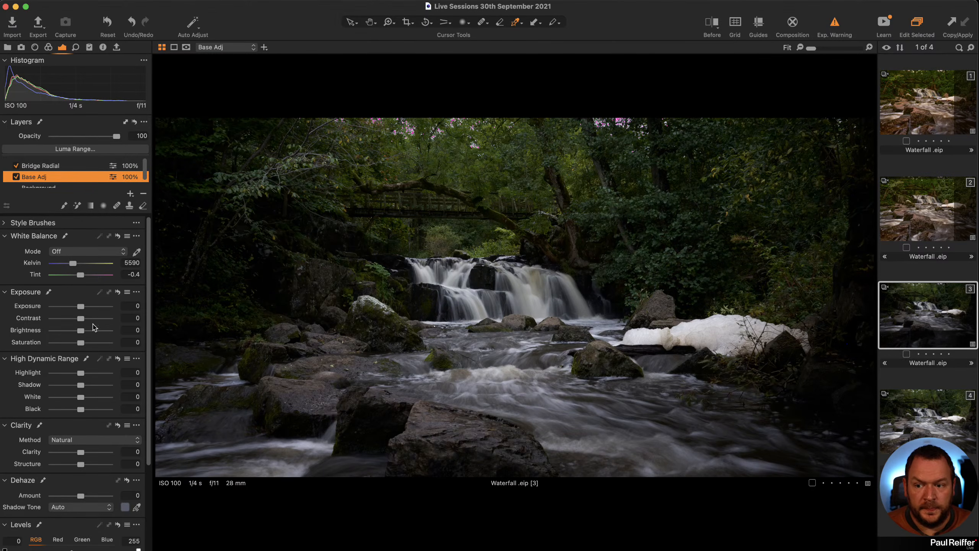
# Step: Try an exposure of 1.48 on the Base Adj layer and inspect the white foam beside the rocks for clipped highlights
pyautogui.moveTo(81, 307); pyautogui.dragTo(92, 306)
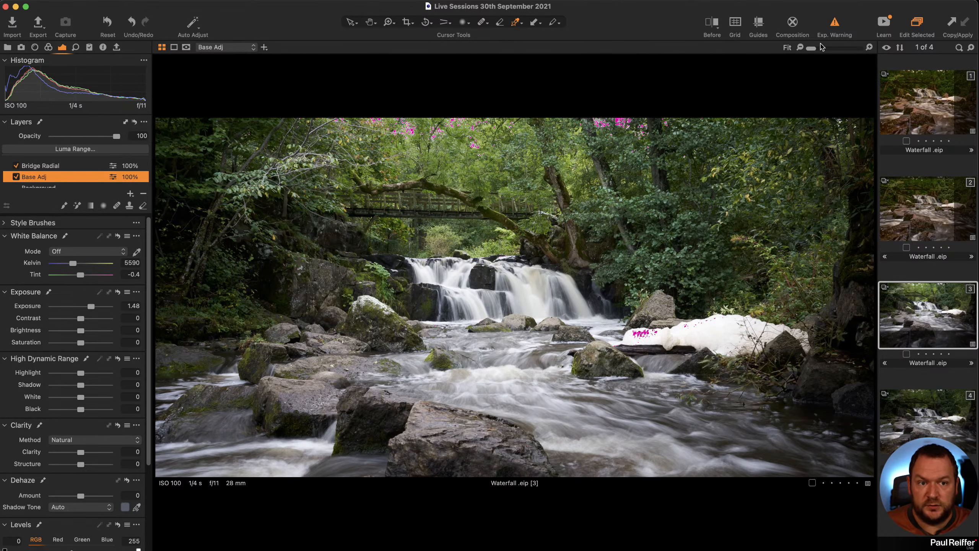
pyautogui.press('z')
pyautogui.moveTo(580, 301); pyautogui.dragTo(754, 387)
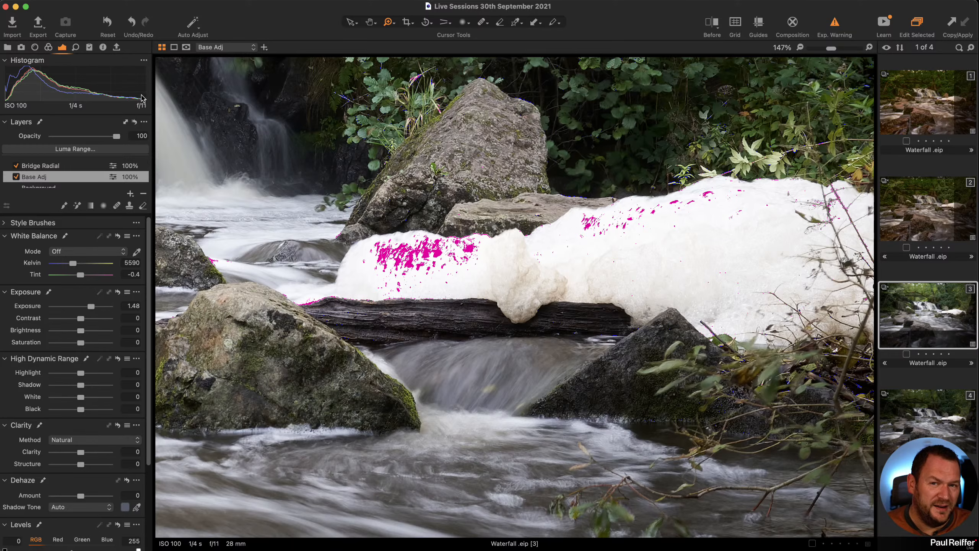
pyautogui.keyDown('alt'); pyautogui.click(564, 226); pyautogui.keyUp('alt')
# Step: Set the Base Adj layer's exposure to 0.5
pyautogui.moveTo(91, 307); pyautogui.dragTo(85, 310)
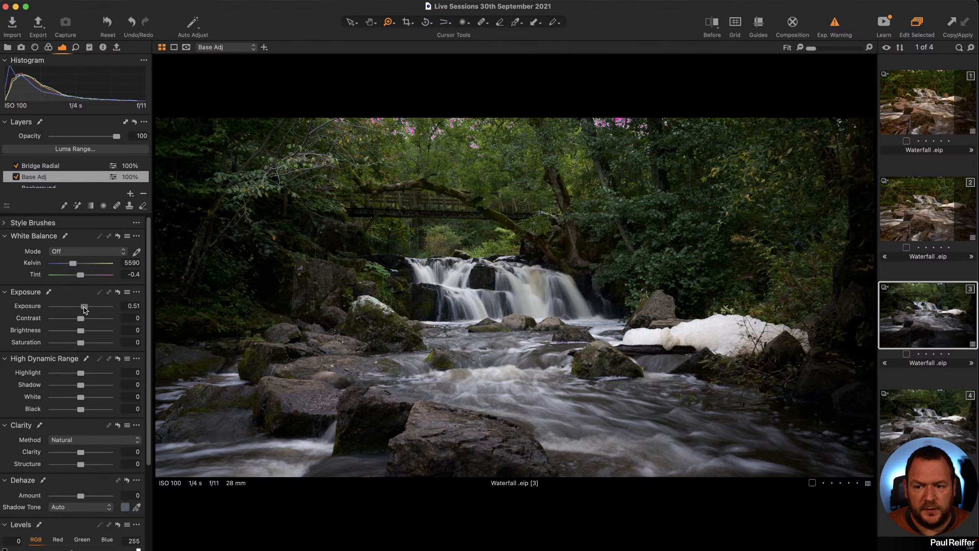
pyautogui.click(136, 306)
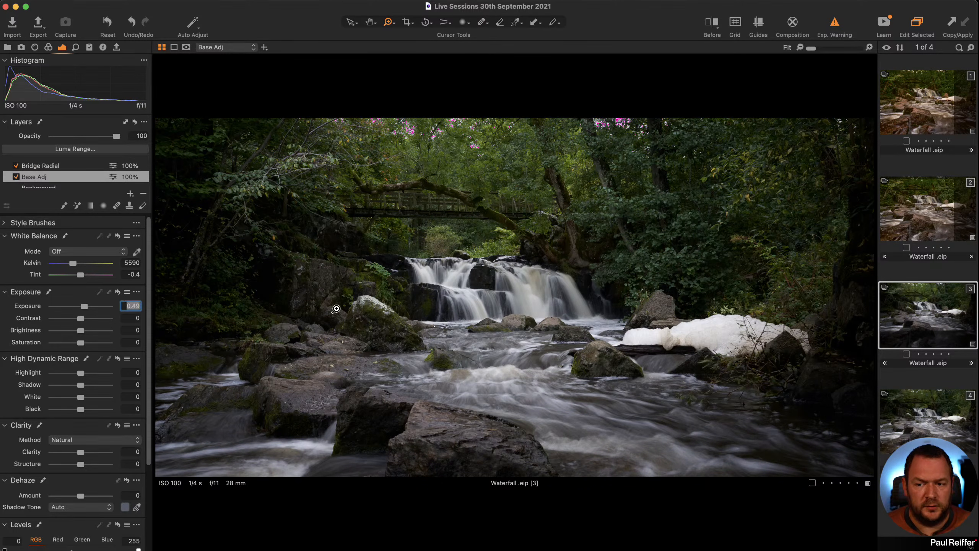
pyautogui.write('0.5')
pyautogui.press('Tab')
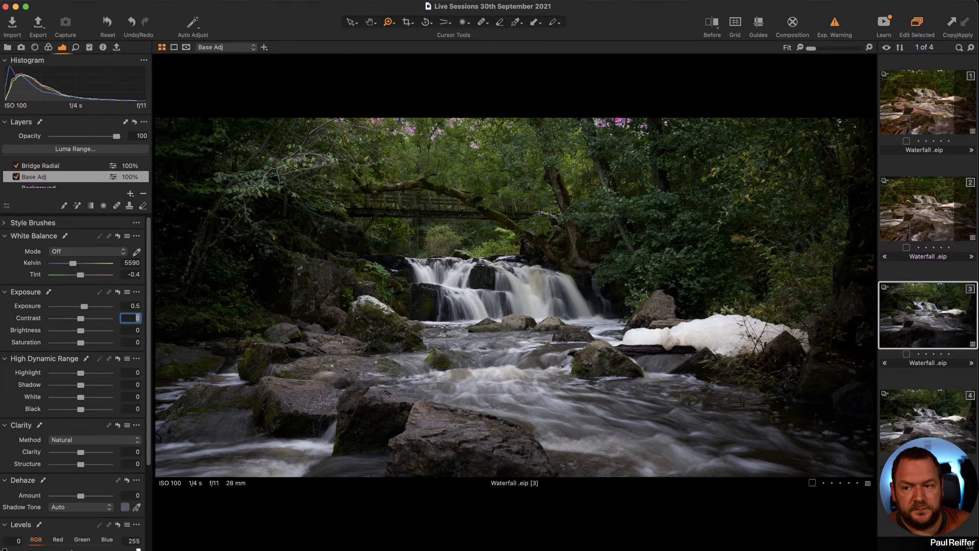
# Step: Select the Bridge Radial layer and review its mask coverage over the waterfall image
pyautogui.click(54, 165)
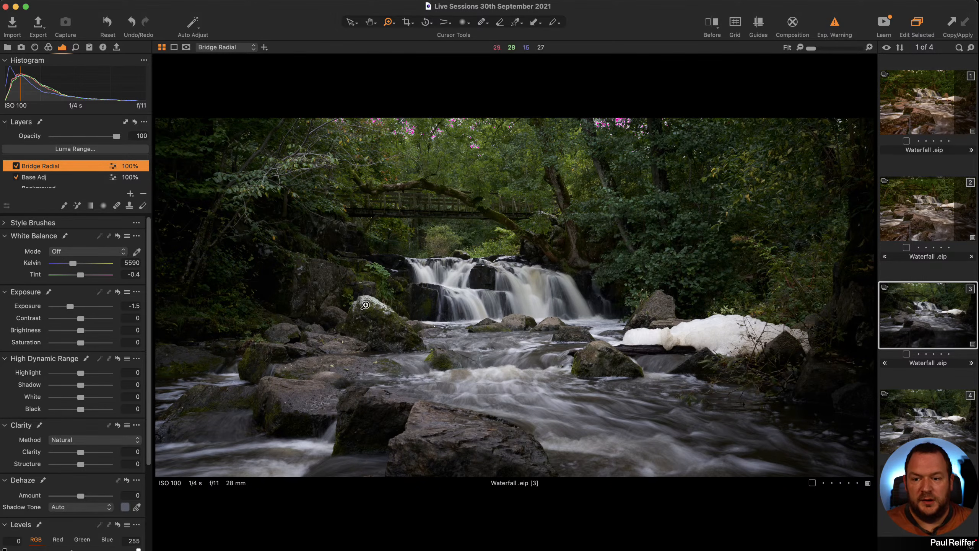
pyautogui.press('m')
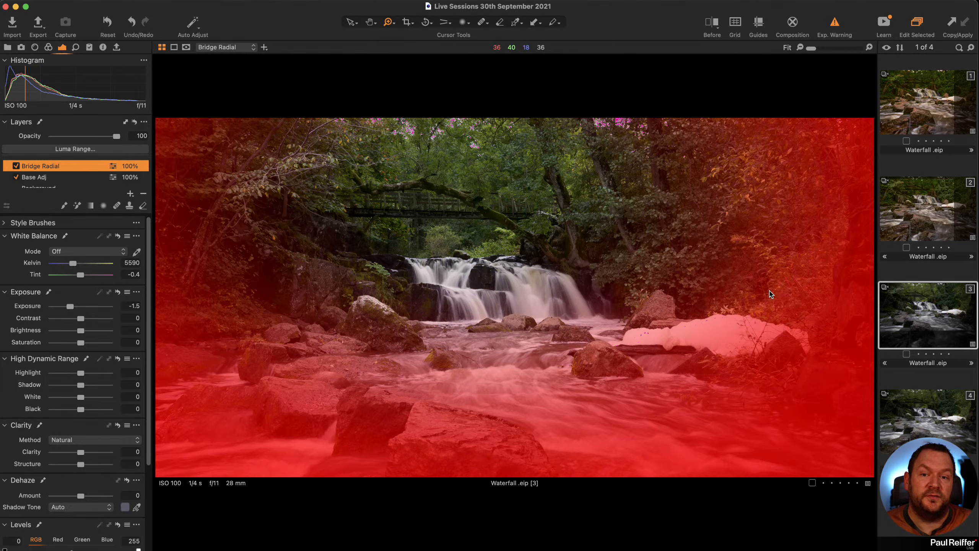
pyautogui.press('m')
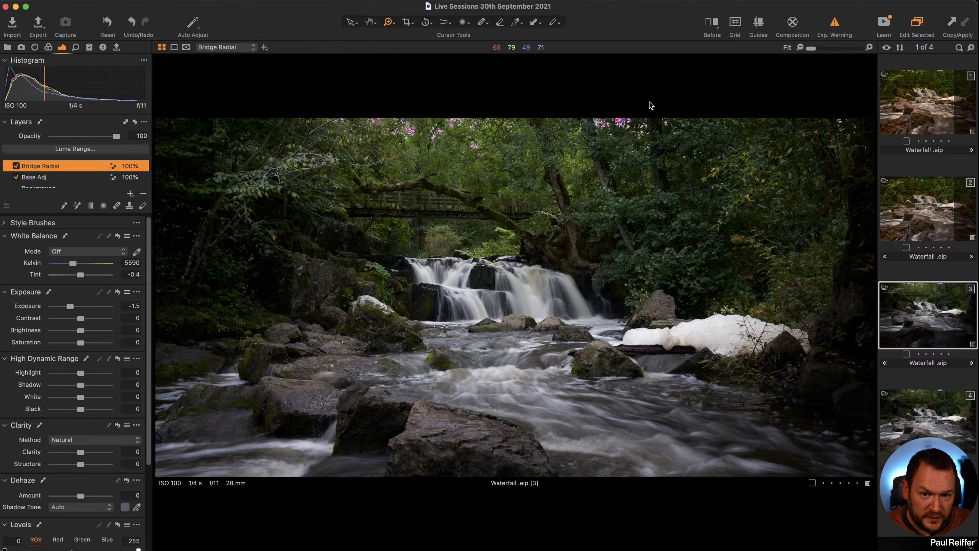
# Step: Turn off the exposure warning and compare the bright sky gaps in the tree canopy with both adjustment layers disabled and enabled
pyautogui.click(642, 116)
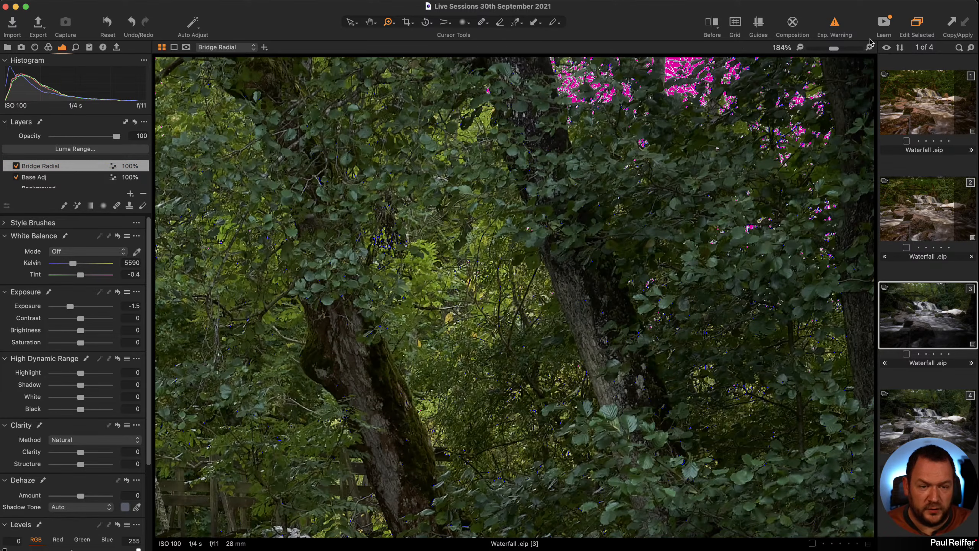
pyautogui.click(834, 24)
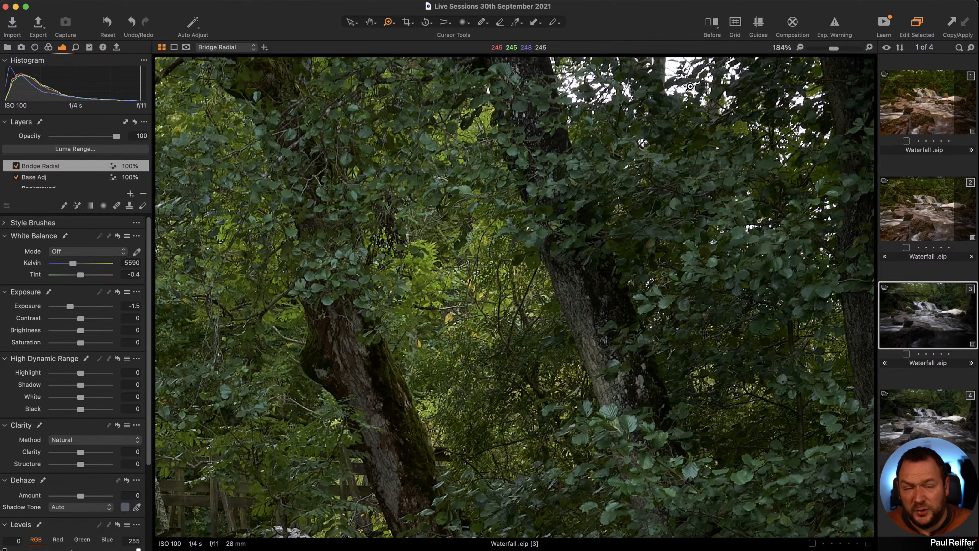
pyautogui.click(15, 166)
pyautogui.click(16, 177)
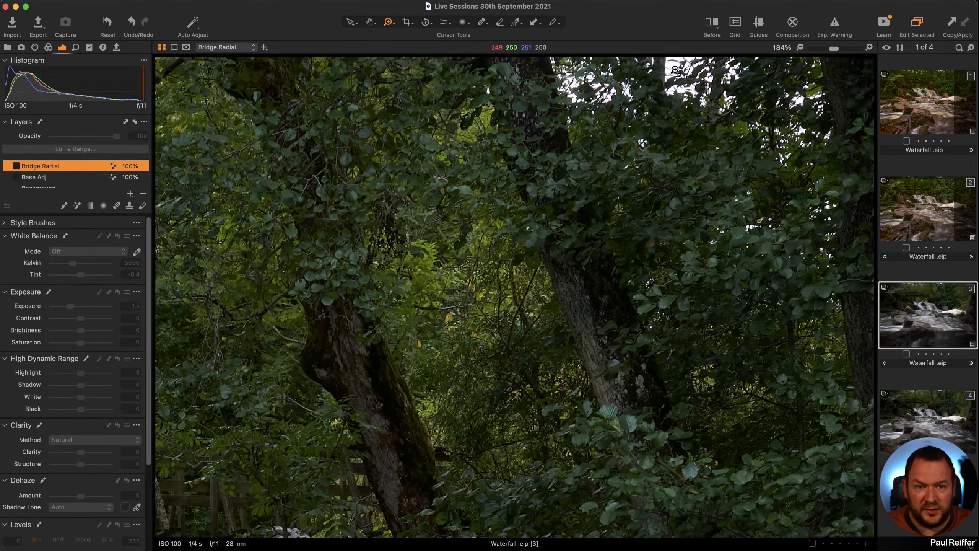
pyautogui.click(16, 177)
pyautogui.click(15, 166)
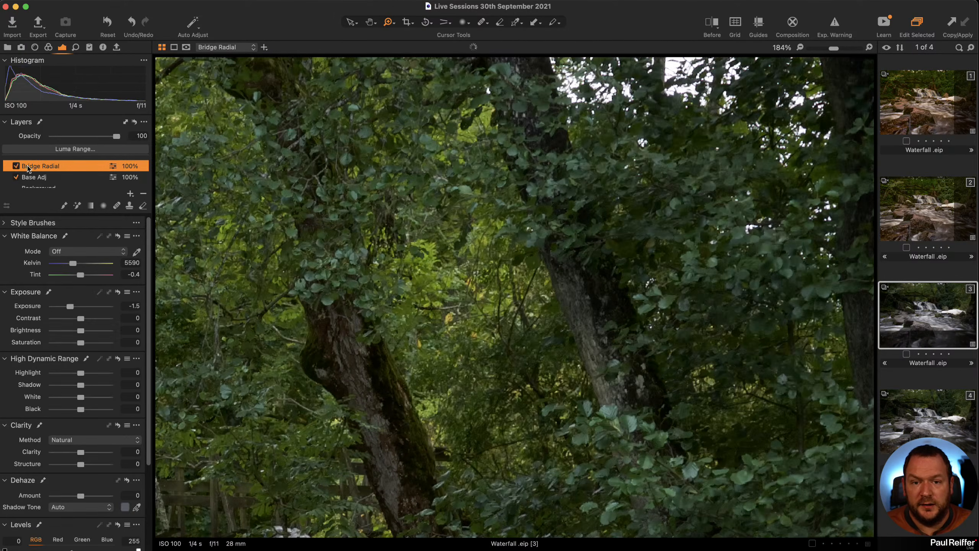
# Step: Hide the Bridge Radial mask overlay and examine the white foam beside the rocks and the waterfall at close range
pyautogui.keyDown('alt'); pyautogui.doubleClick(472, 195); pyautogui.keyUp('alt')
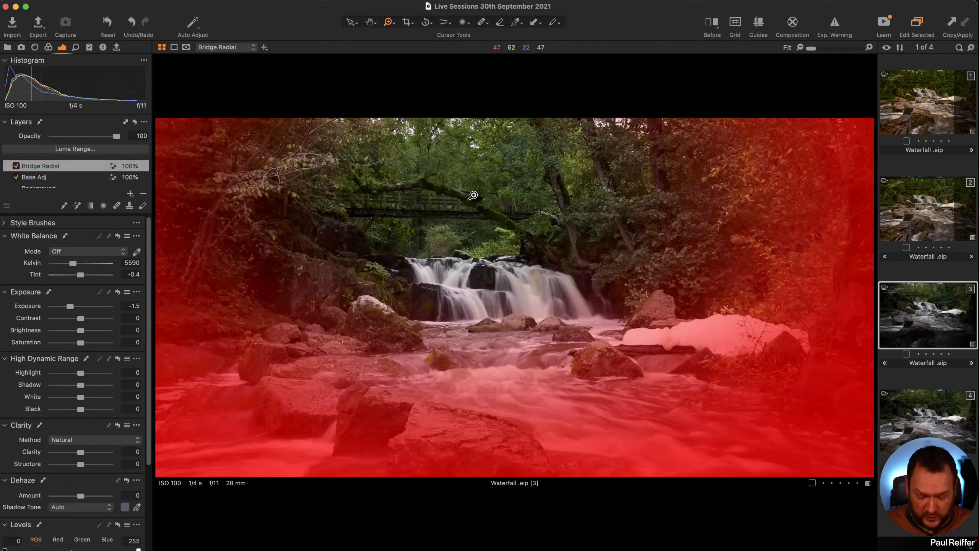
pyautogui.press('m')
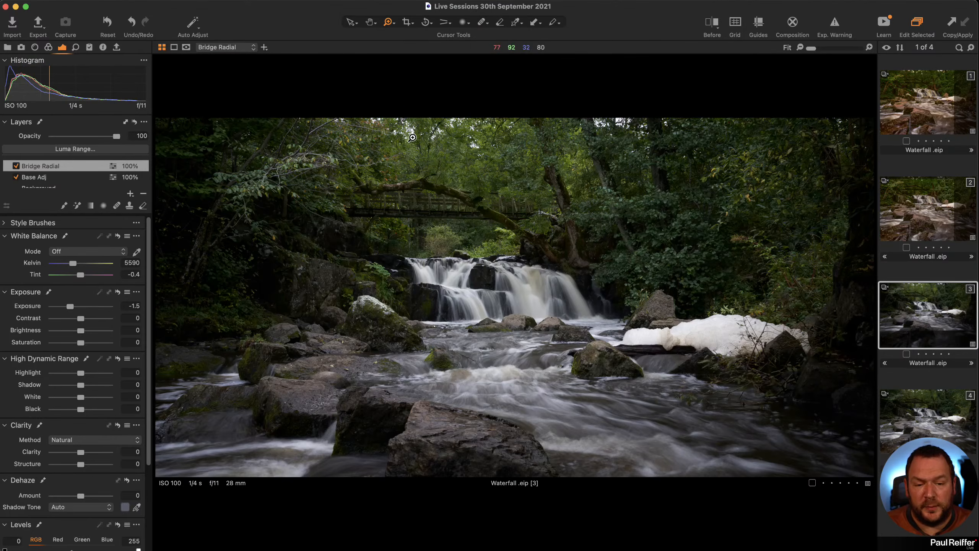
pyautogui.click(630, 299)
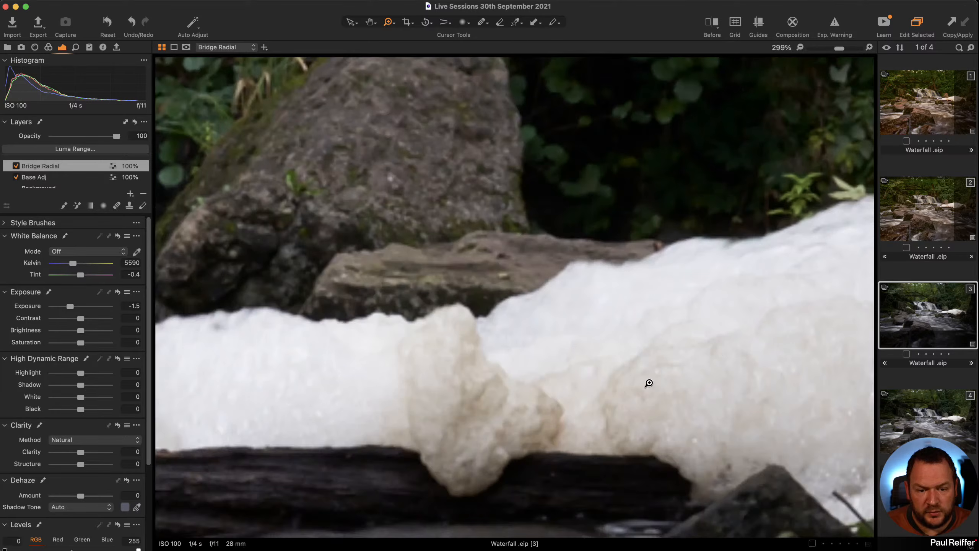
pyautogui.click(521, 317)
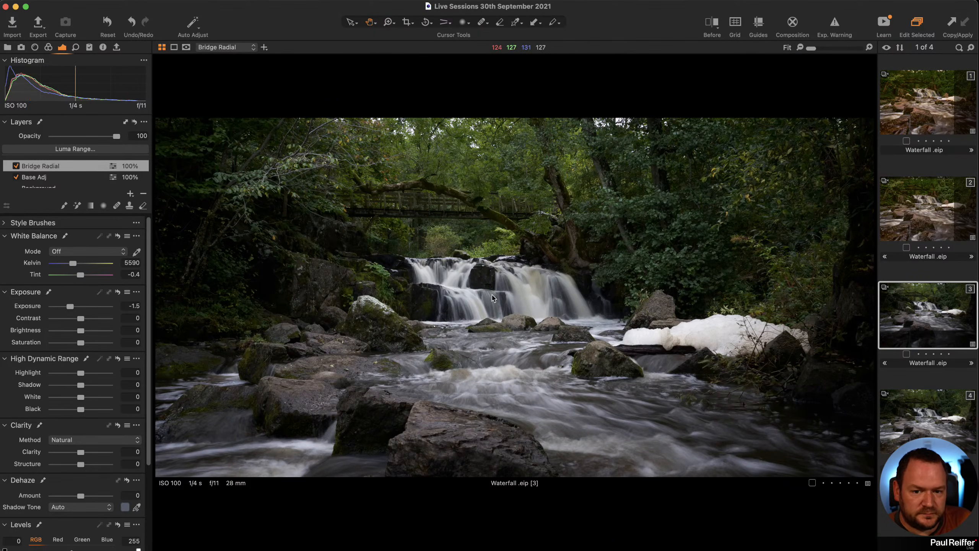
pyautogui.doubleClick(462, 304)
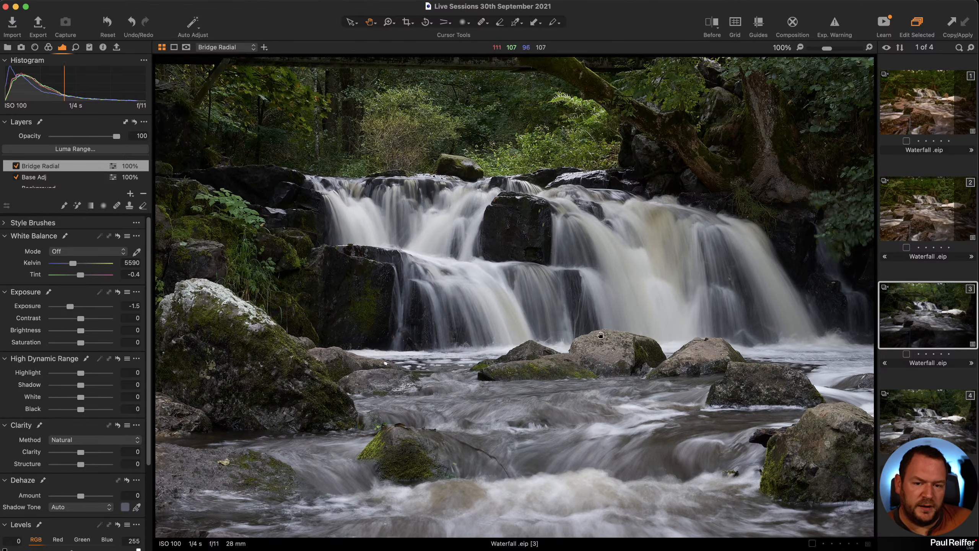
pyautogui.press('z')
pyautogui.keyDown('alt'); pyautogui.click(540, 314); pyautogui.keyUp('alt')
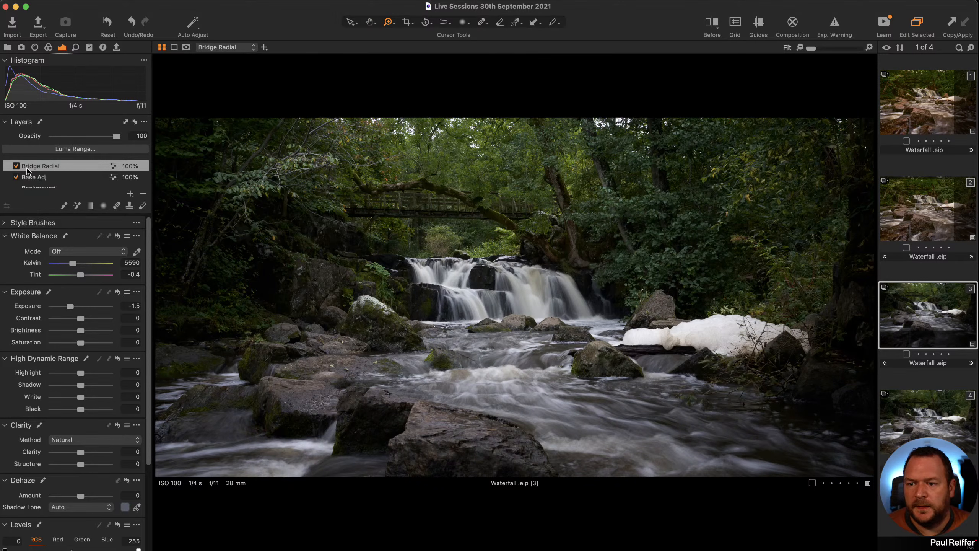
# Step: Add a new adjustment layer named Water Clarity
pyautogui.click(131, 193)
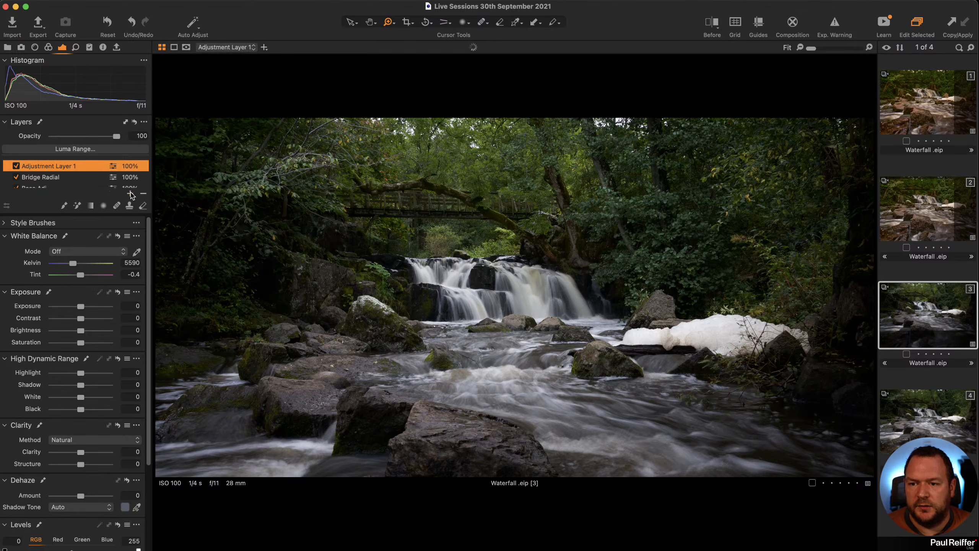
pyautogui.doubleClick(53, 166)
pyautogui.write('Water')
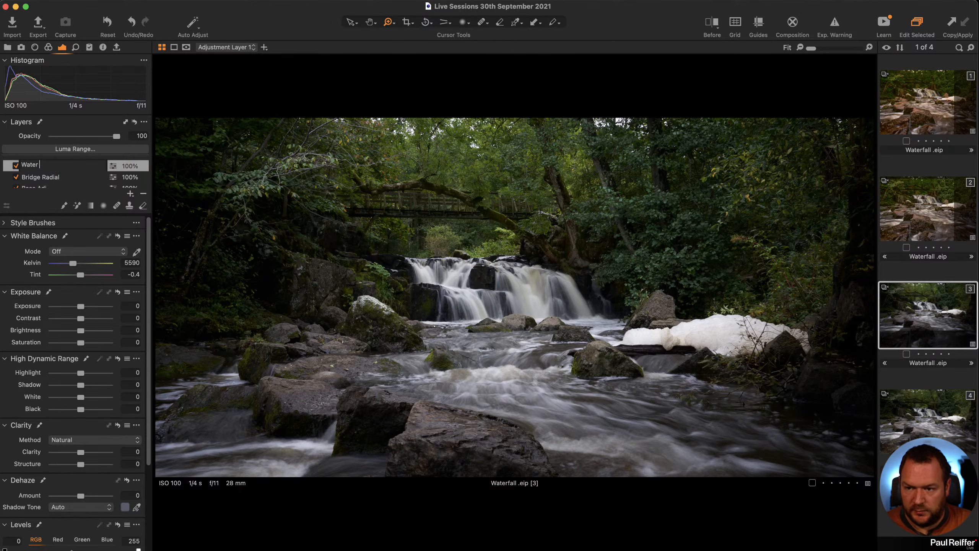
pyautogui.write(' Clarity')
pyautogui.press('Return')
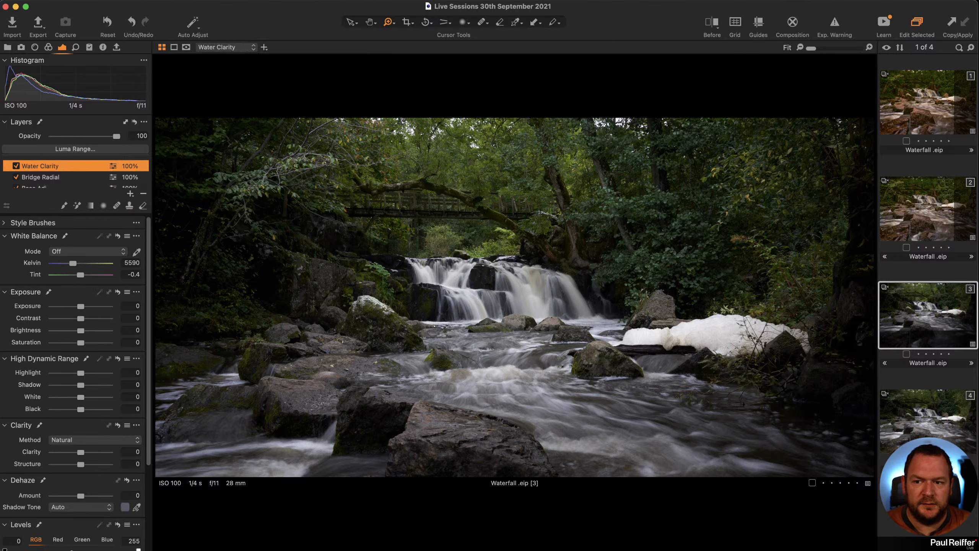
# Step: Brush a mask over the waterfall, the river in front of it and the side stream between the rocks, excluding the white foam, and hide the overlay
pyautogui.press('b')
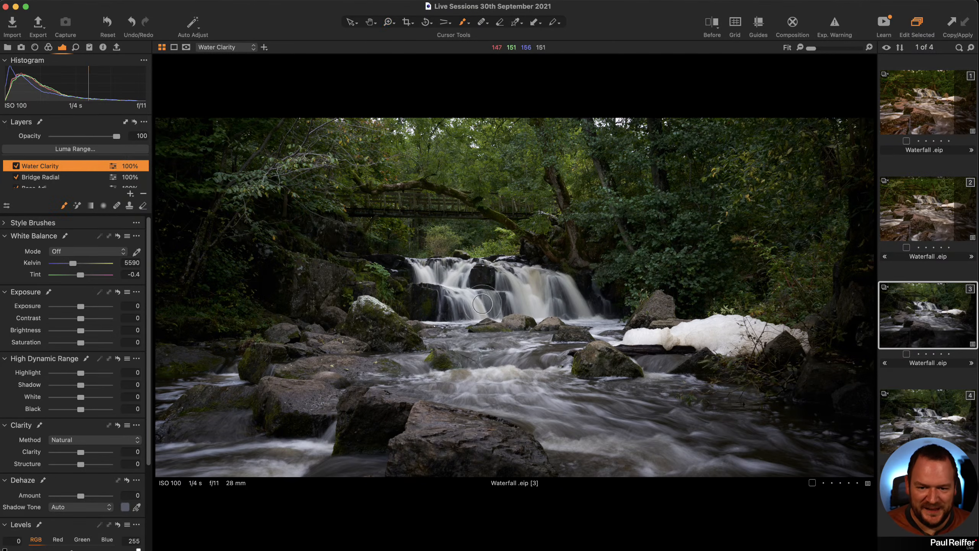
pyautogui.rightClick(451, 288)
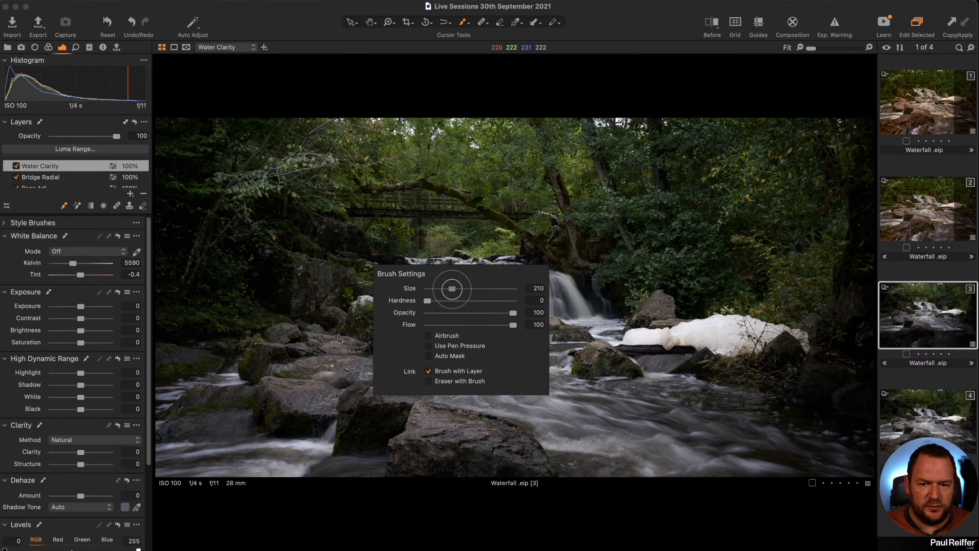
pyautogui.moveTo(418, 271)
pyautogui.mouseDown()
pyautogui.moveTo(457, 294)
pyautogui.moveTo(442, 282)
pyautogui.moveTo(460, 274)
pyautogui.moveTo(459, 309)
pyautogui.moveTo(490, 322)
pyautogui.moveTo(471, 313)
pyautogui.moveTo(503, 271)
pyautogui.moveTo(475, 297)
pyautogui.moveTo(597, 307)
pyautogui.moveTo(549, 285)
pyautogui.moveTo(569, 327)
pyautogui.moveTo(513, 340)
pyautogui.moveTo(448, 332)
pyautogui.moveTo(407, 377)
pyautogui.moveTo(388, 373)
pyautogui.moveTo(476, 378)
pyautogui.moveTo(508, 398)
pyautogui.moveTo(564, 356)
pyautogui.moveTo(643, 380)
pyautogui.moveTo(645, 390)
pyautogui.moveTo(641, 366)
pyautogui.moveTo(771, 406)
pyautogui.moveTo(563, 362)
pyautogui.moveTo(854, 450)
pyautogui.moveTo(798, 419)
pyautogui.moveTo(849, 435)
pyautogui.moveTo(821, 439)
pyautogui.moveTo(827, 479)
pyautogui.moveTo(510, 403)
pyautogui.moveTo(552, 454)
pyautogui.moveTo(746, 468)
pyautogui.moveTo(663, 471)
pyautogui.mouseUp()
pyautogui.moveTo(681, 434)
pyautogui.mouseDown()
pyautogui.moveTo(418, 387)
pyautogui.moveTo(512, 411)
pyautogui.mouseUp()
pyautogui.moveTo(402, 369)
pyautogui.mouseDown()
pyautogui.moveTo(362, 358)
pyautogui.moveTo(450, 355)
pyautogui.mouseUp()
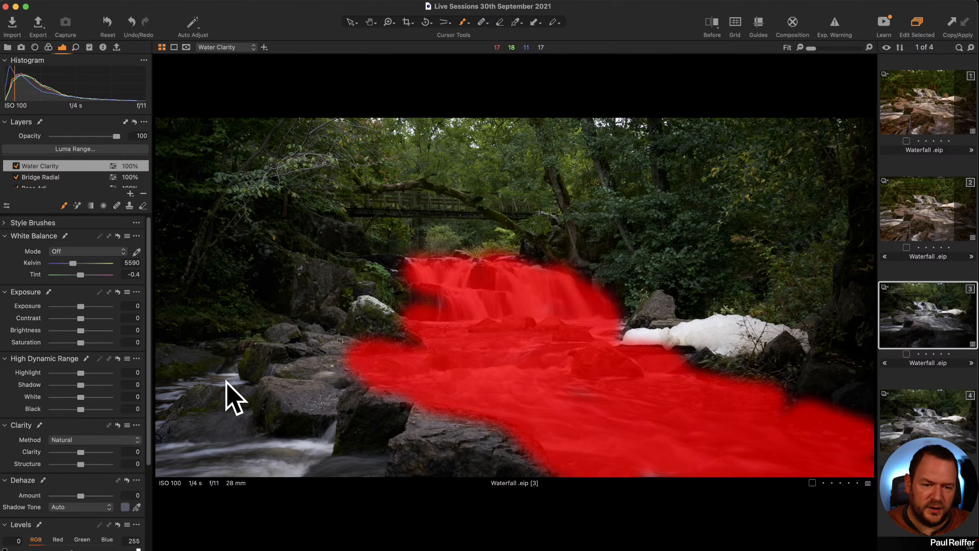
pyautogui.moveTo(238, 380)
pyautogui.mouseDown()
pyautogui.moveTo(151, 402)
pyautogui.moveTo(166, 431)
pyautogui.moveTo(243, 436)
pyautogui.moveTo(308, 460)
pyautogui.moveTo(191, 471)
pyautogui.mouseUp()
pyautogui.moveTo(270, 467)
pyautogui.mouseDown()
pyautogui.moveTo(324, 443)
pyautogui.moveTo(333, 477)
pyautogui.mouseUp()
pyautogui.moveTo(142, 463); pyautogui.dragTo(157, 461)
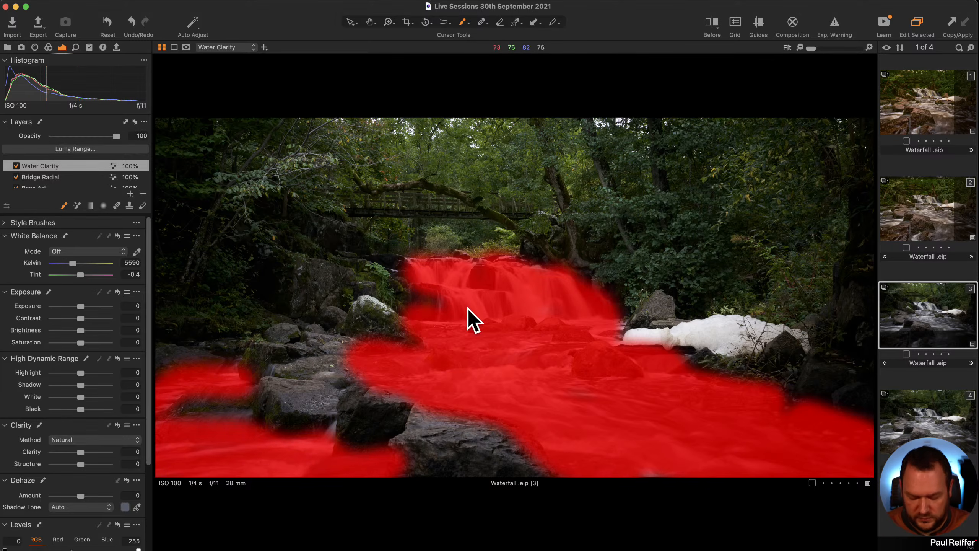
pyautogui.press('m')
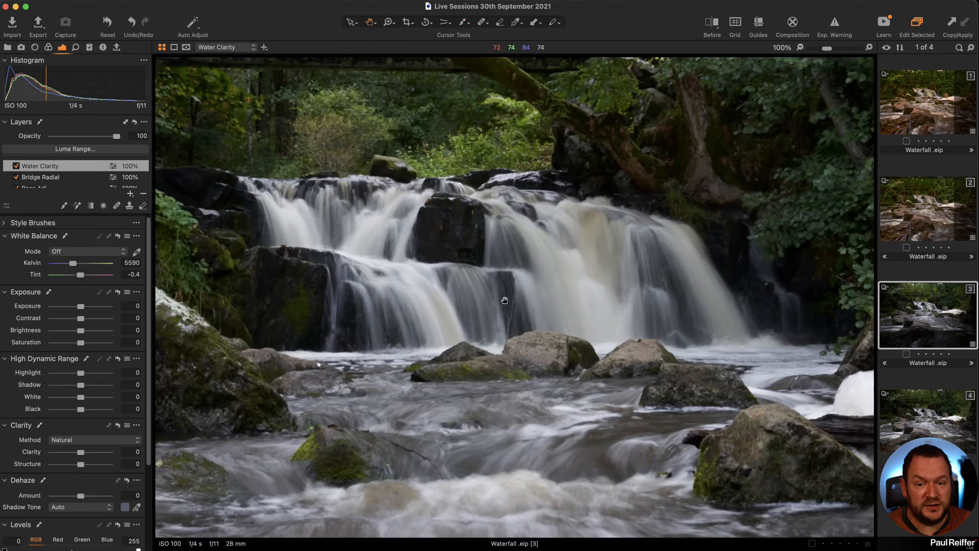
# Step: Set the Water Clarity layer's clarity to 28 and contrast to 4, comparing the waterfall with the layer off and on
pyautogui.click(516, 309)
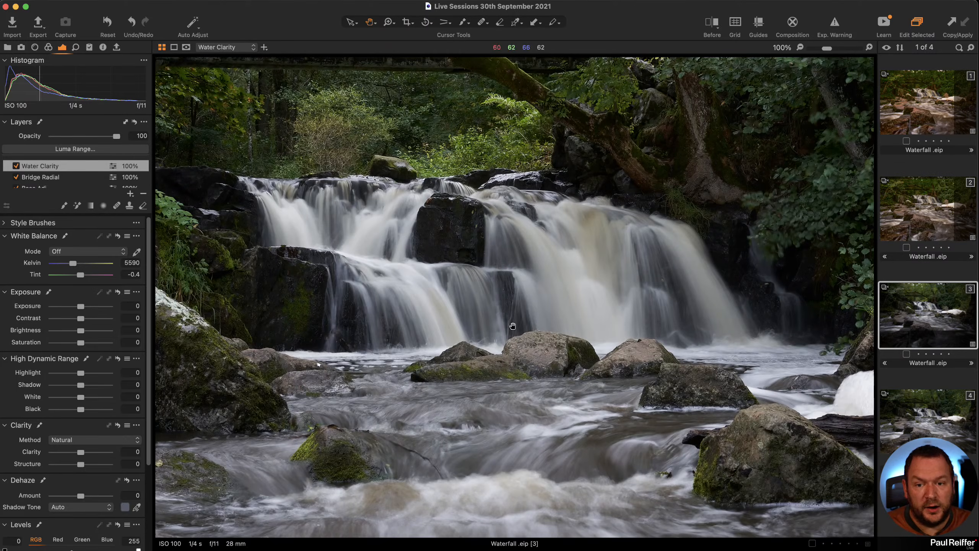
pyautogui.moveTo(80, 455); pyautogui.dragTo(131, 458)
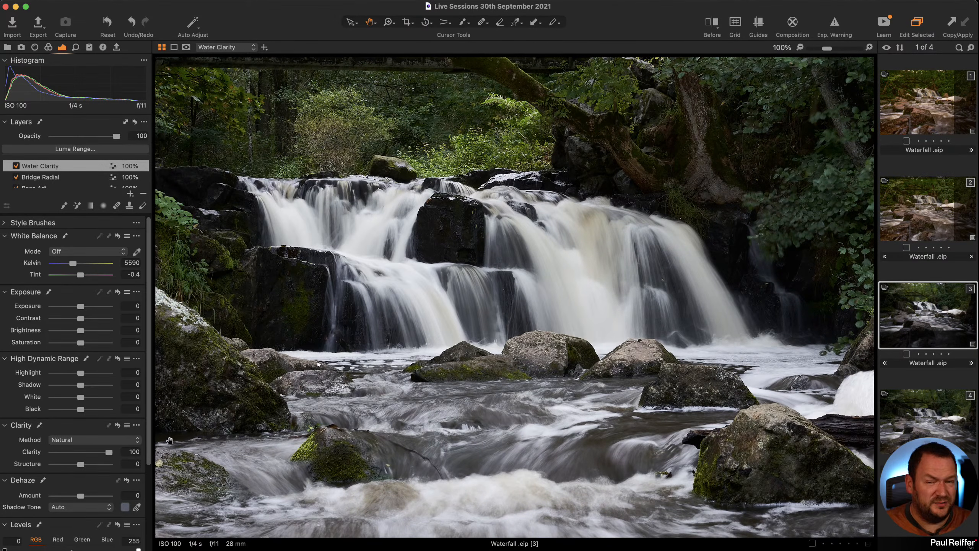
pyautogui.click(90, 454)
pyautogui.moveTo(91, 455); pyautogui.dragTo(89, 455)
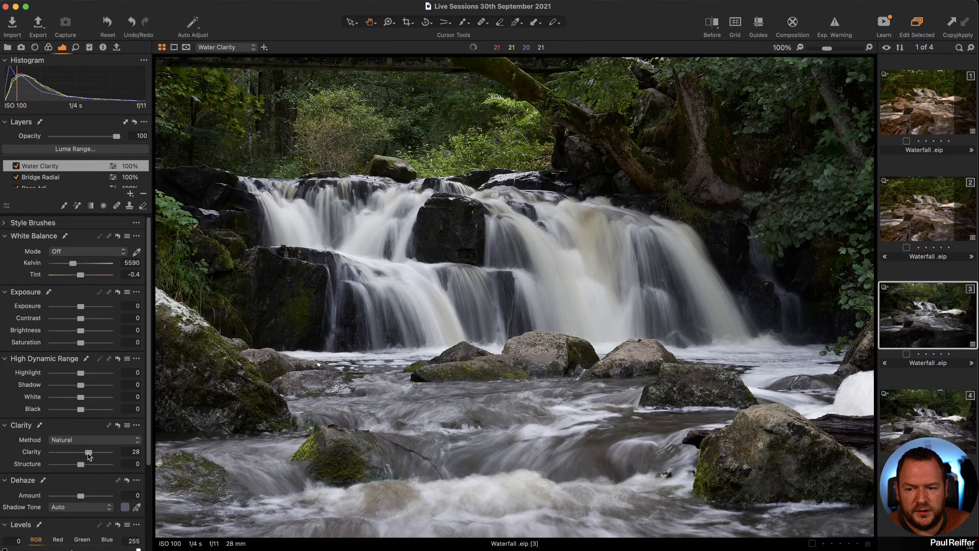
pyautogui.click(16, 166)
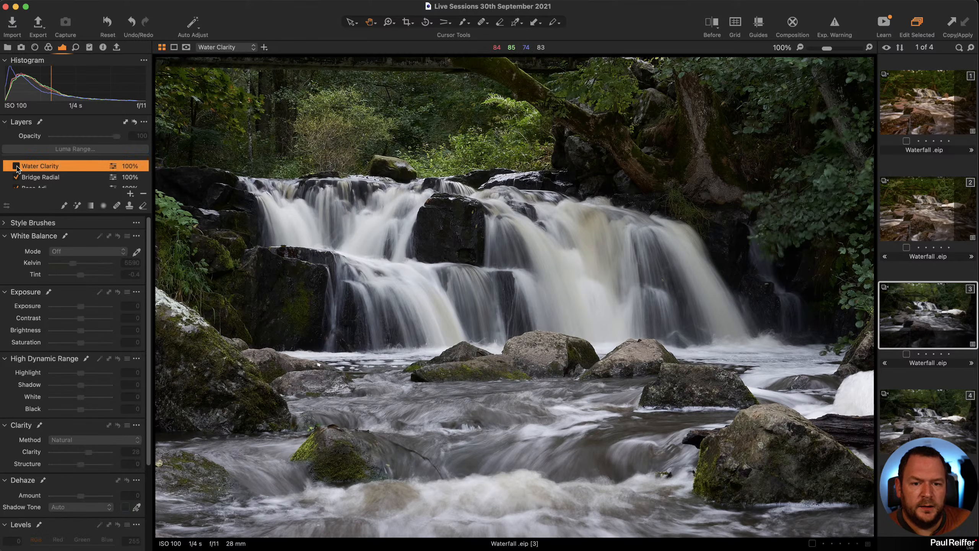
pyautogui.click(16, 167)
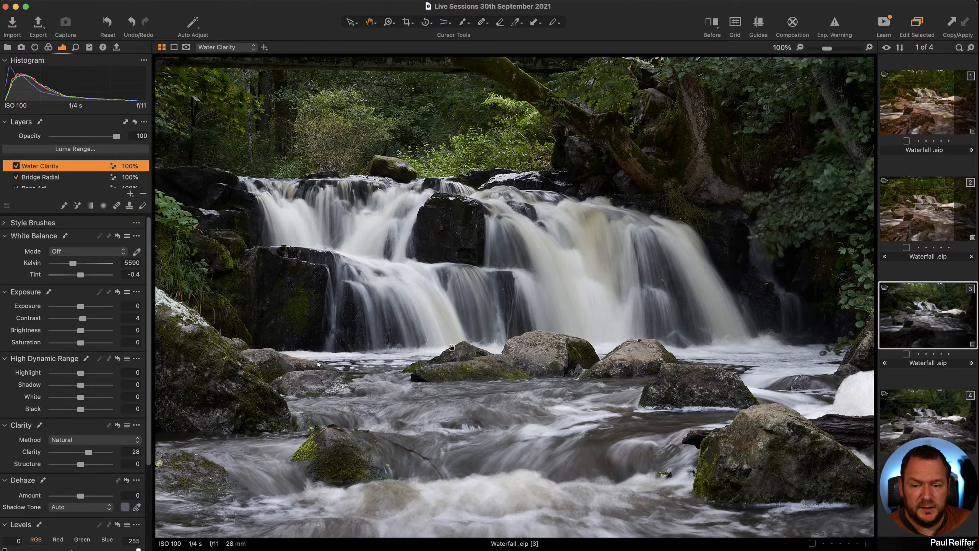
# Step: Sample the waterfall's yellow tint, set its saturation to -61.6 and lightness to 13.8, and compare the image with the Water Clarity layer off and on
pyautogui.doubleClick(452, 348)
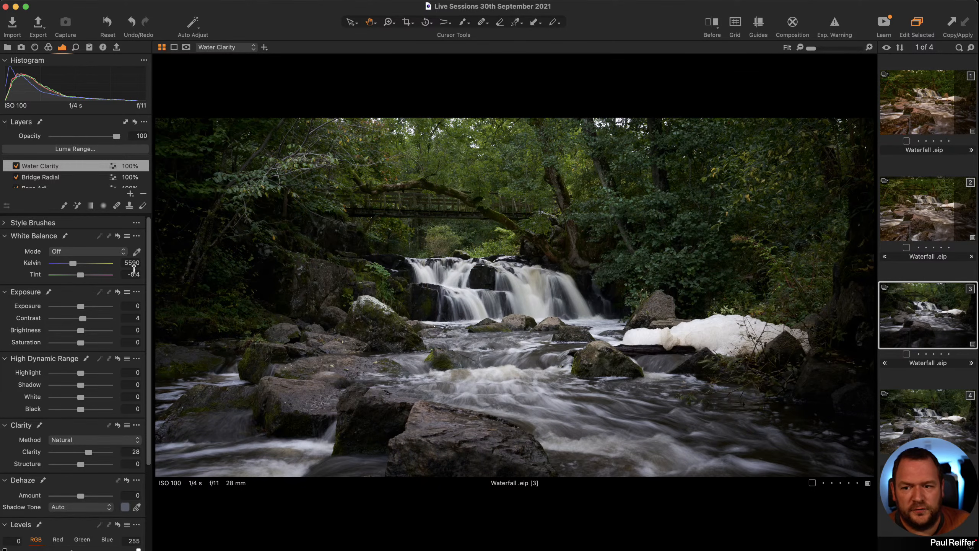
pyautogui.click(48, 47)
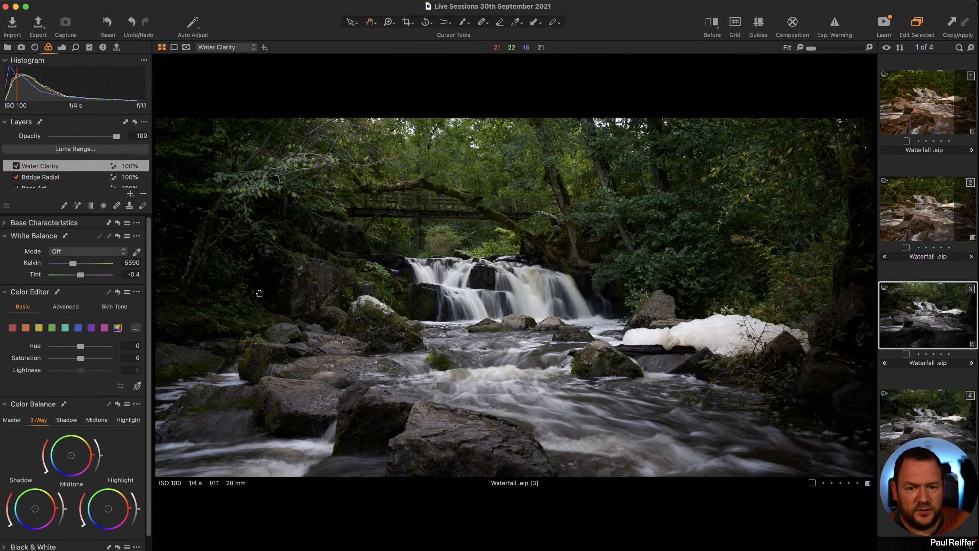
pyautogui.click(136, 385)
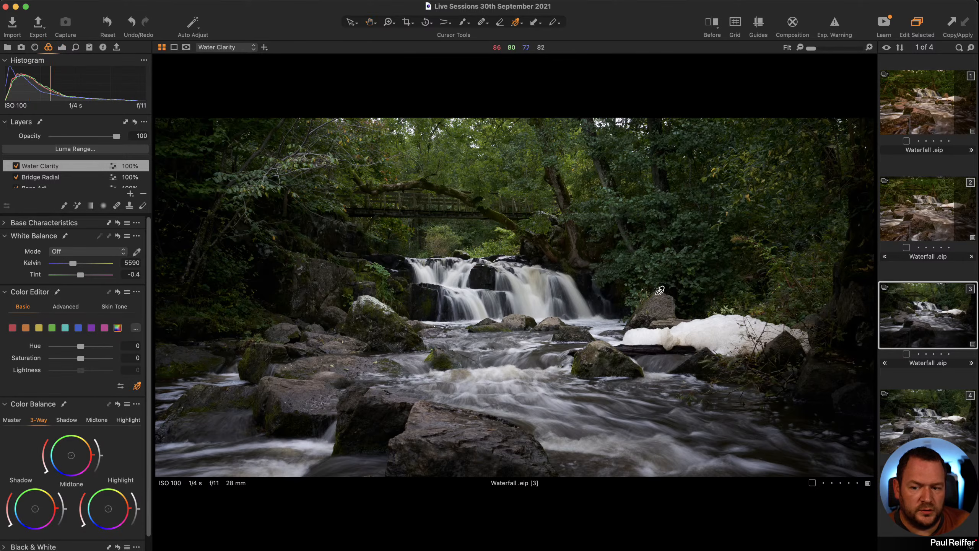
pyautogui.click(535, 272)
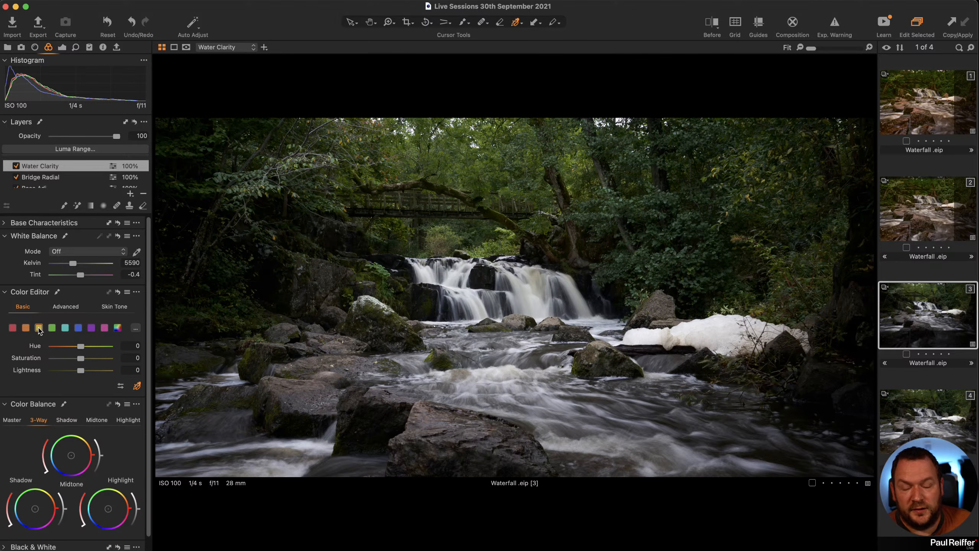
pyautogui.moveTo(80, 360)
pyautogui.mouseDown()
pyautogui.moveTo(56, 360)
pyautogui.moveTo(88, 371)
pyautogui.mouseUp()
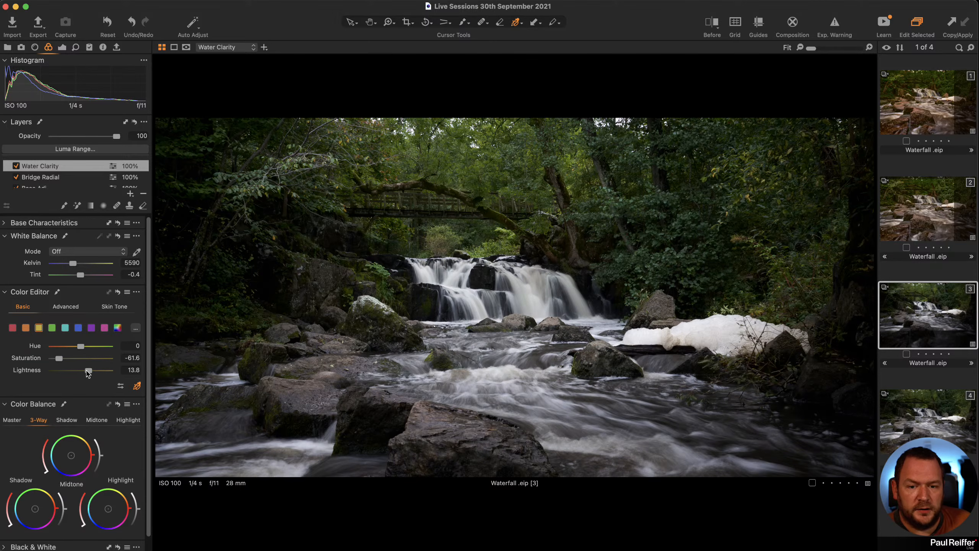
pyautogui.click(16, 166)
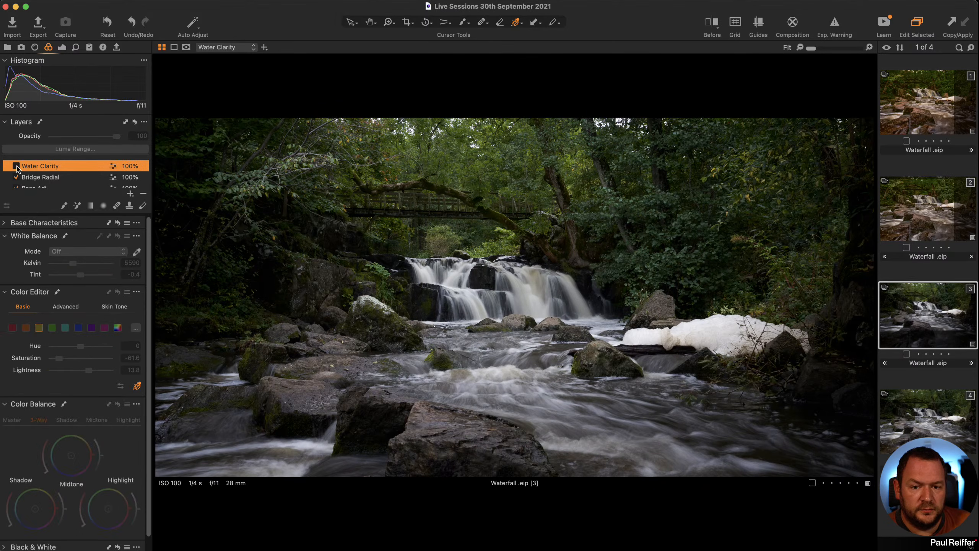
pyautogui.click(16, 167)
pyautogui.click(16, 166)
pyautogui.click(16, 167)
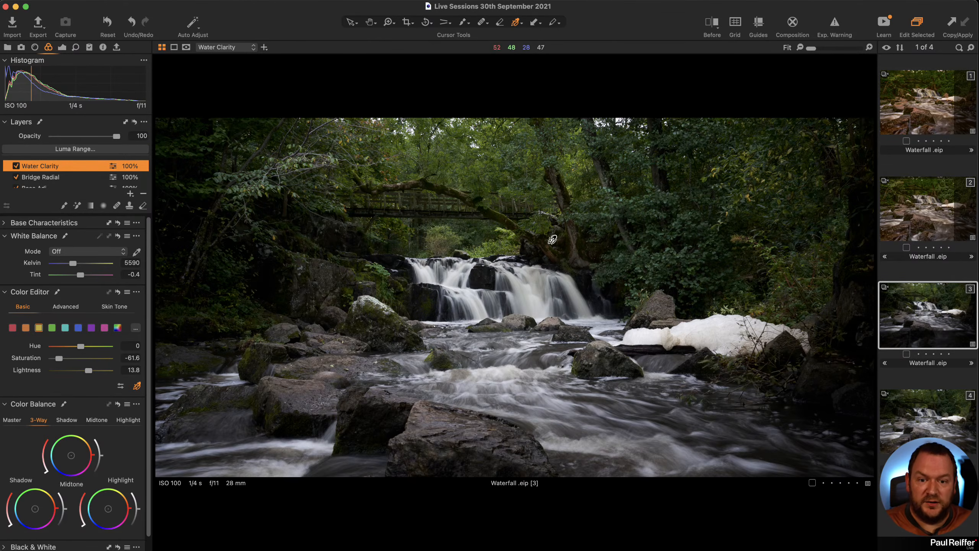
# Step: Add another new adjustment layer named Bridge
pyautogui.click(130, 193)
pyautogui.doubleClick(46, 167)
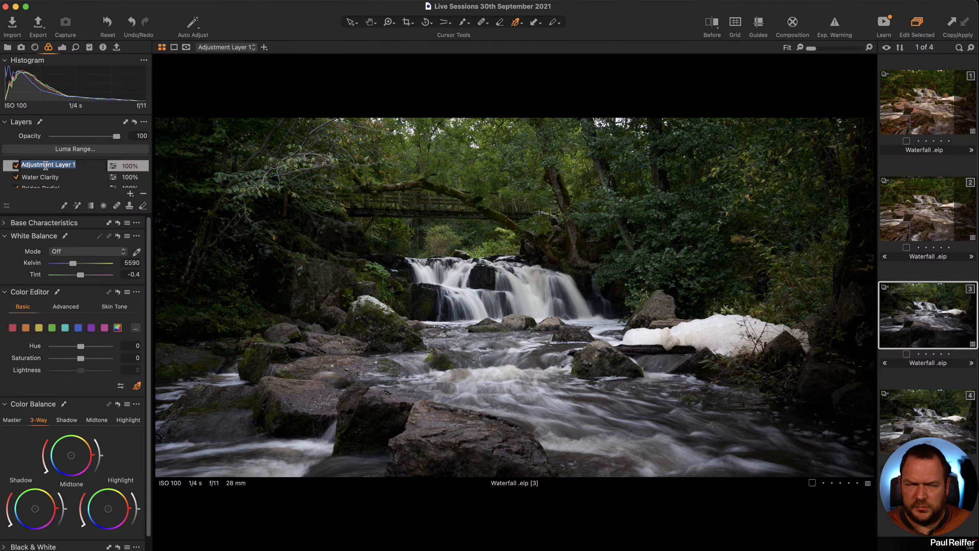
pyautogui.write('Bridge')
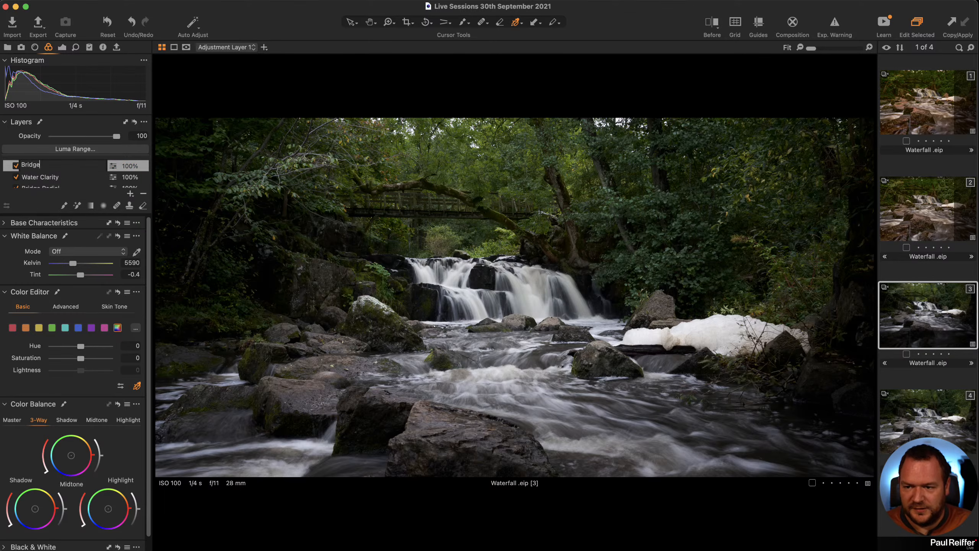
pyautogui.press('Return')
# Step: Paint the Bridge layer's mask over the footbridge and the trees around it, extending it into the foliage with a lower-flow brush
pyautogui.press('b')
pyautogui.rightClick(394, 191)
pyautogui.moveTo(364, 185); pyautogui.dragTo(372, 184)
pyautogui.click(556, 176)
pyautogui.moveTo(482, 189)
pyautogui.mouseDown()
pyautogui.moveTo(396, 157)
pyautogui.moveTo(365, 171)
pyautogui.moveTo(499, 179)
pyautogui.moveTo(398, 204)
pyautogui.moveTo(333, 195)
pyautogui.moveTo(517, 195)
pyautogui.moveTo(428, 188)
pyautogui.mouseUp()
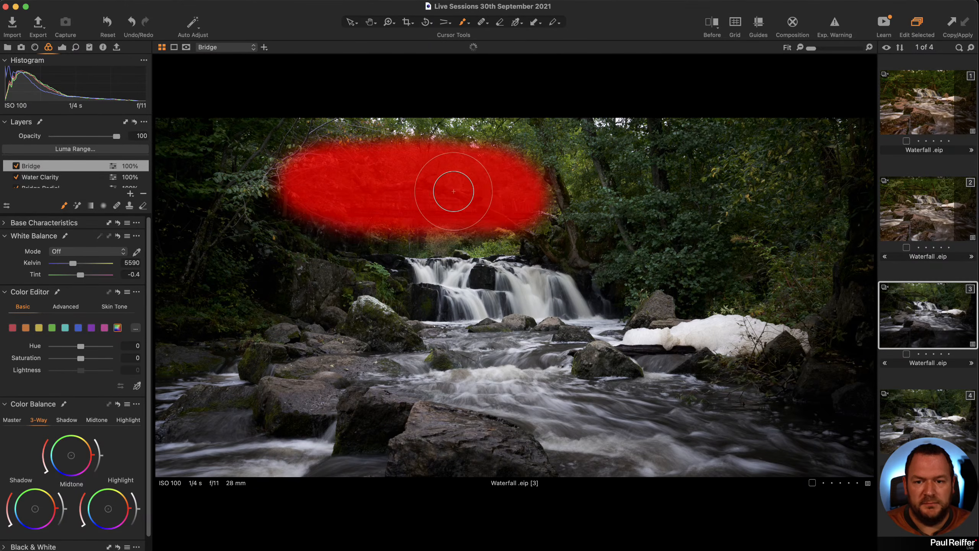
pyautogui.rightClick(467, 192)
pyautogui.moveTo(522, 228); pyautogui.dragTo(448, 230)
pyautogui.moveTo(323, 166)
pyautogui.mouseDown()
pyautogui.moveTo(347, 153)
pyautogui.moveTo(528, 173)
pyautogui.moveTo(376, 203)
pyautogui.moveTo(492, 165)
pyautogui.moveTo(317, 165)
pyautogui.moveTo(348, 139)
pyautogui.moveTo(324, 175)
pyautogui.moveTo(333, 226)
pyautogui.moveTo(530, 203)
pyautogui.moveTo(491, 144)
pyautogui.moveTo(274, 245)
pyautogui.moveTo(588, 208)
pyautogui.moveTo(517, 233)
pyautogui.moveTo(570, 166)
pyautogui.moveTo(354, 119)
pyautogui.moveTo(432, 133)
pyautogui.mouseUp()
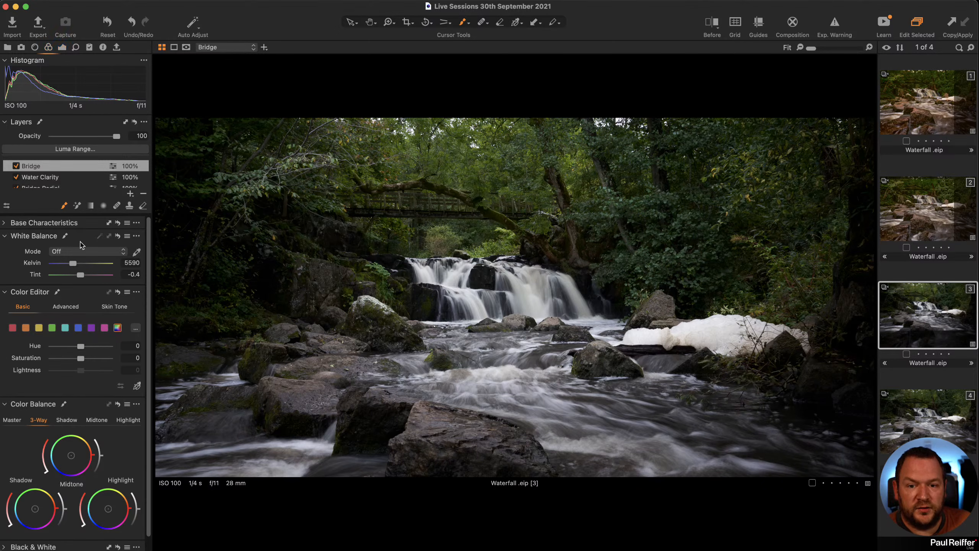
# Step: Set the Bridge layer's clarity to 45 and shadow to 8, and compare the image with the layer off and on
pyautogui.click(62, 47)
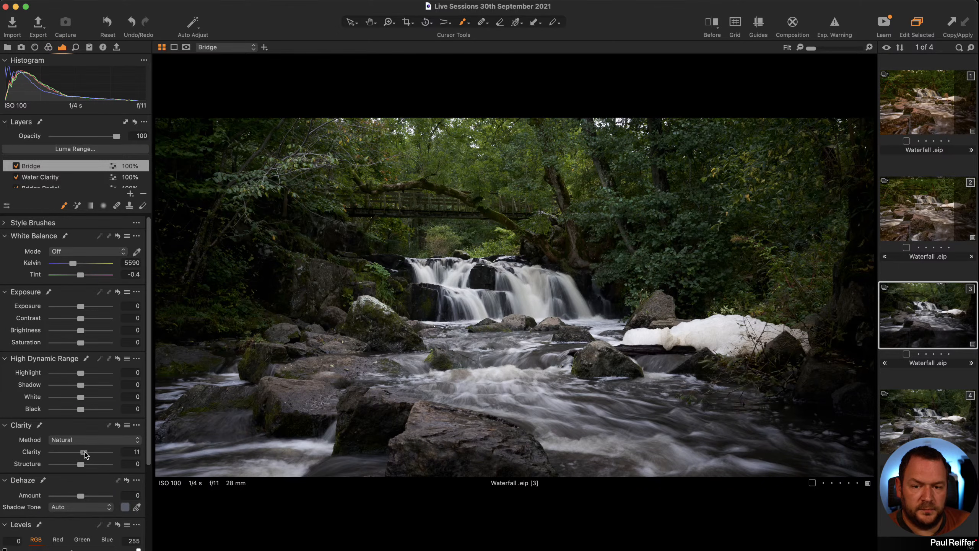
pyautogui.moveTo(92, 454)
pyautogui.mouseDown()
pyautogui.moveTo(132, 455)
pyautogui.moveTo(90, 456)
pyautogui.mouseUp()
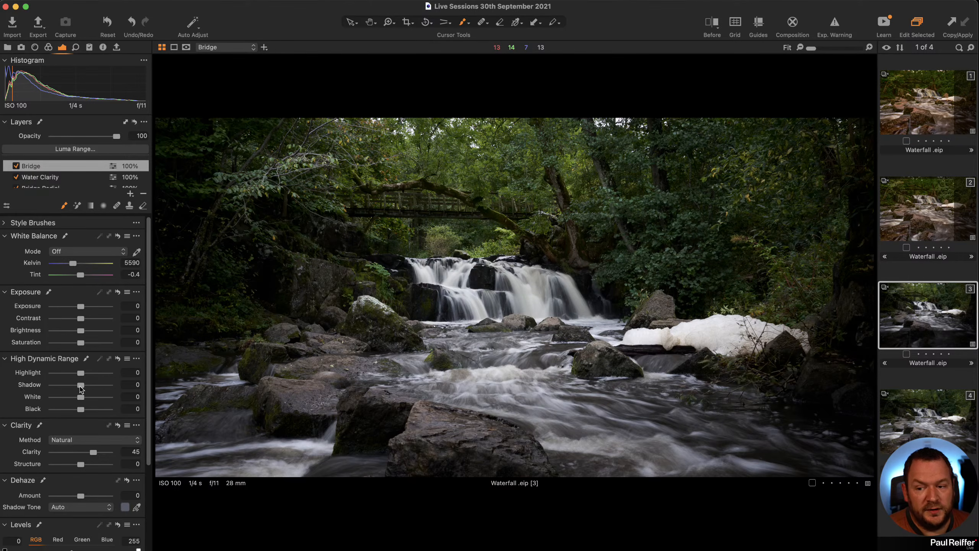
pyautogui.moveTo(81, 386)
pyautogui.mouseDown()
pyautogui.moveTo(104, 385)
pyautogui.moveTo(82, 386)
pyautogui.mouseUp()
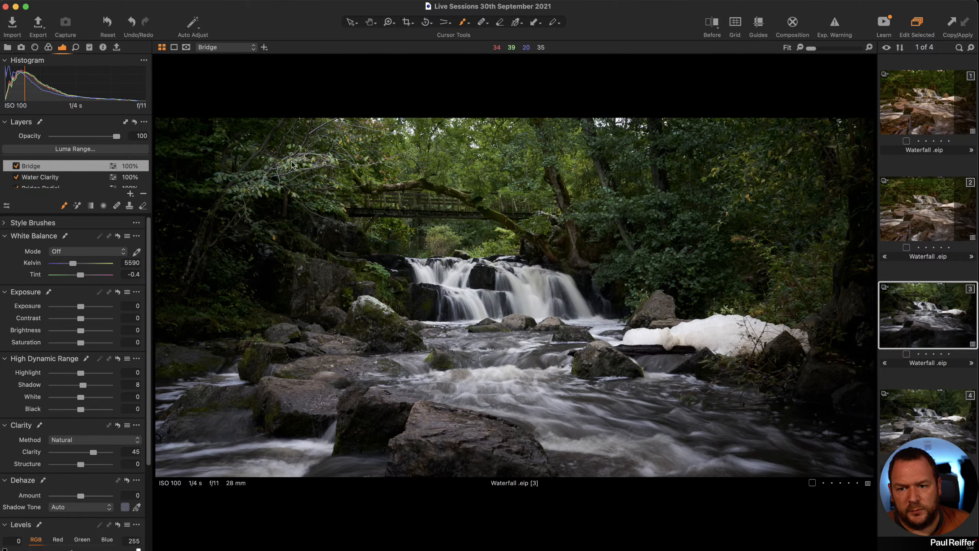
pyautogui.click(16, 166)
pyautogui.click(15, 166)
# Step: Erase part of the Bridge layer's mask from the foliage beside the footbridge, with the eraser's Auto Mask turned off
pyautogui.press('e')
pyautogui.rightClick(293, 173)
pyautogui.moveTo(272, 198)
pyautogui.mouseDown()
pyautogui.moveTo(291, 198)
pyautogui.moveTo(264, 174)
pyautogui.mouseUp()
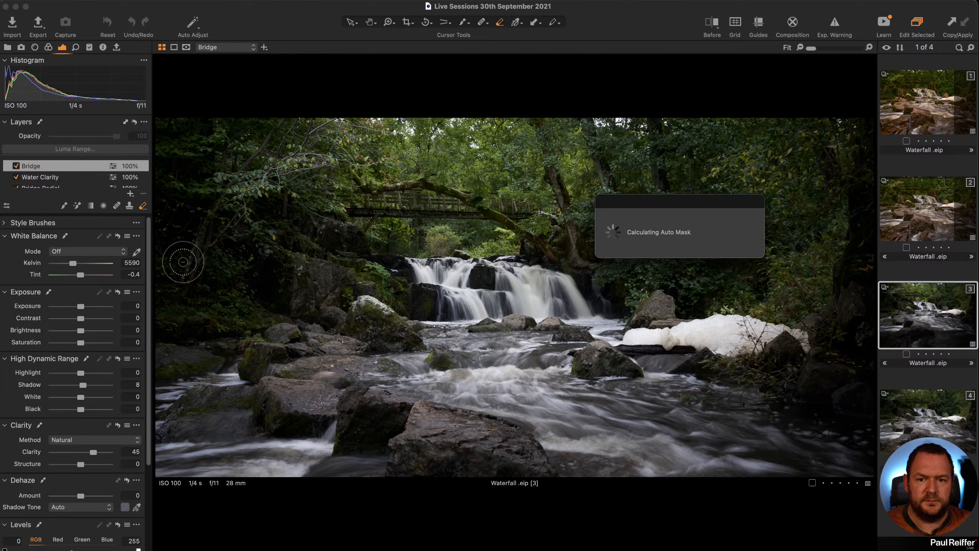
pyautogui.rightClick(418, 205)
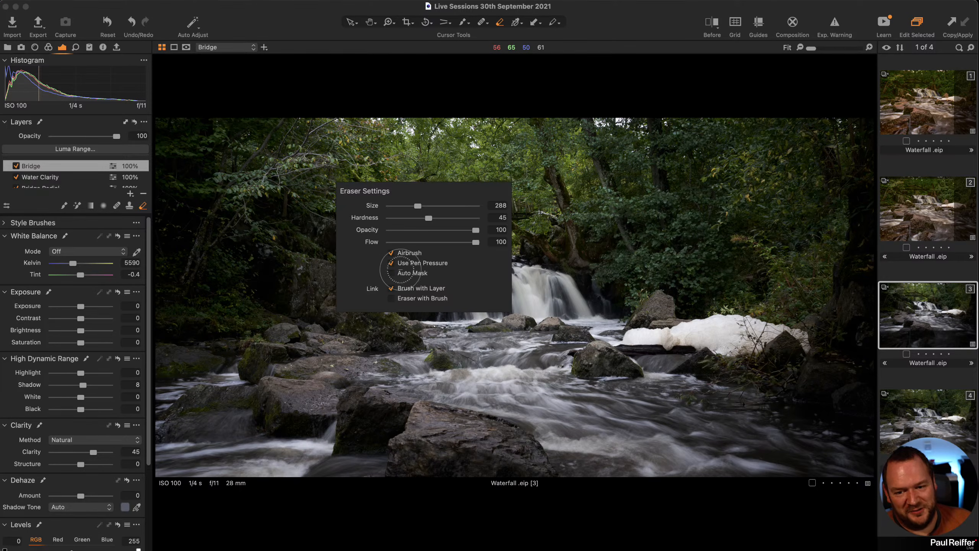
pyautogui.click(347, 33)
pyautogui.moveTo(321, 131); pyautogui.dragTo(308, 180)
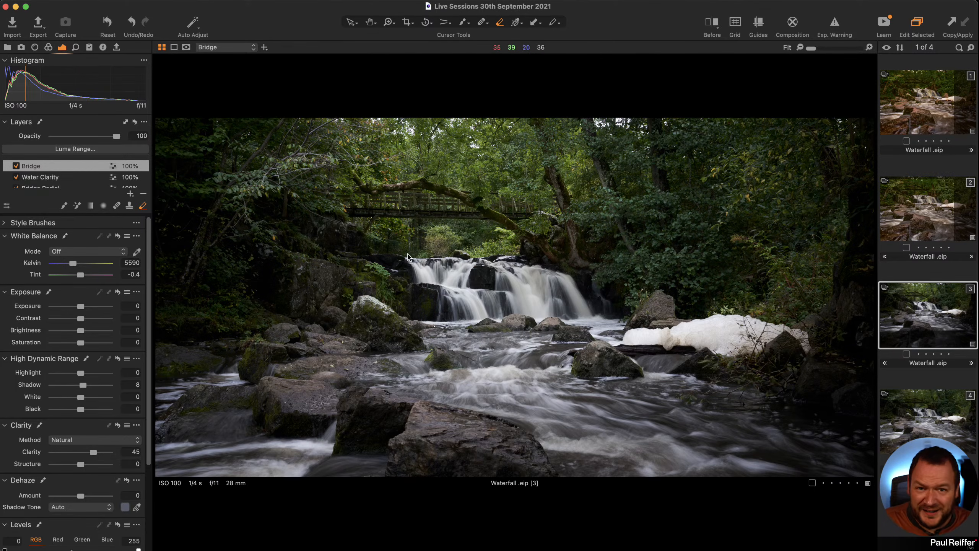
# Step: Compare the second waterfall variant side by side with the re-edited third one, view the first variant, and return to the third
pyautogui.click(920, 206)
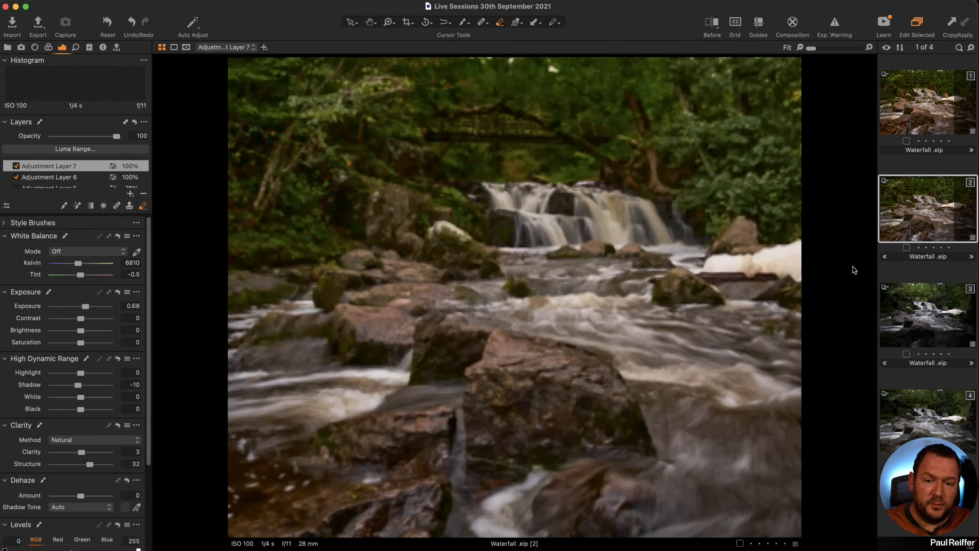
pyautogui.keyDown('super'); pyautogui.click(915, 315); pyautogui.keyUp('super')
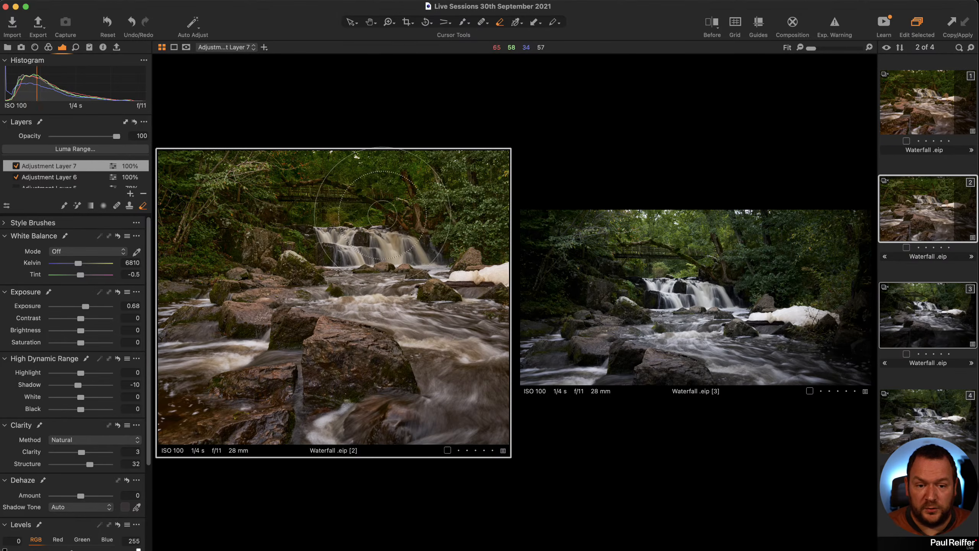
pyautogui.click(913, 494)
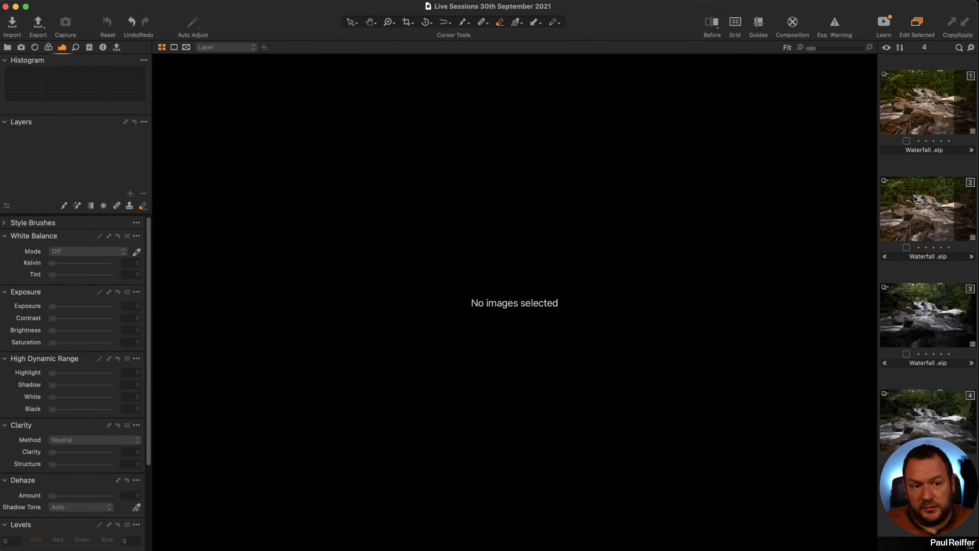
pyautogui.click(900, 223)
pyautogui.click(922, 130)
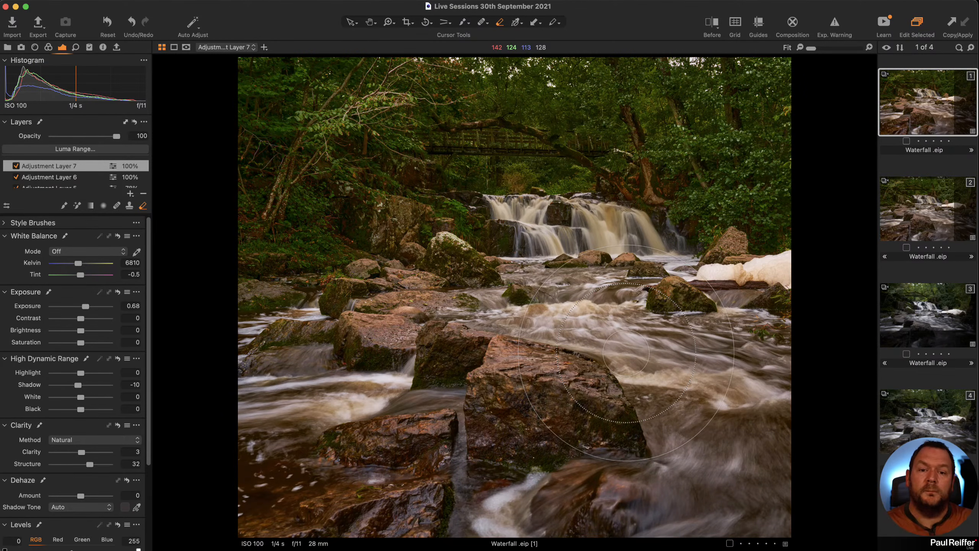
pyautogui.click(944, 313)
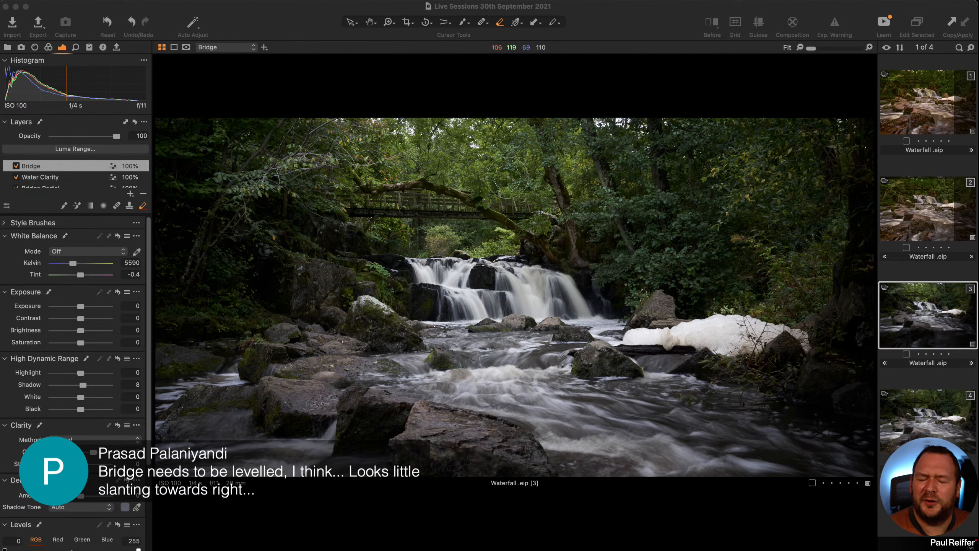
# Step: Level the footbridge with a horizontal keystone correction, aligning the upper guide with the slope of the bridge deck
pyautogui.click(445, 22)
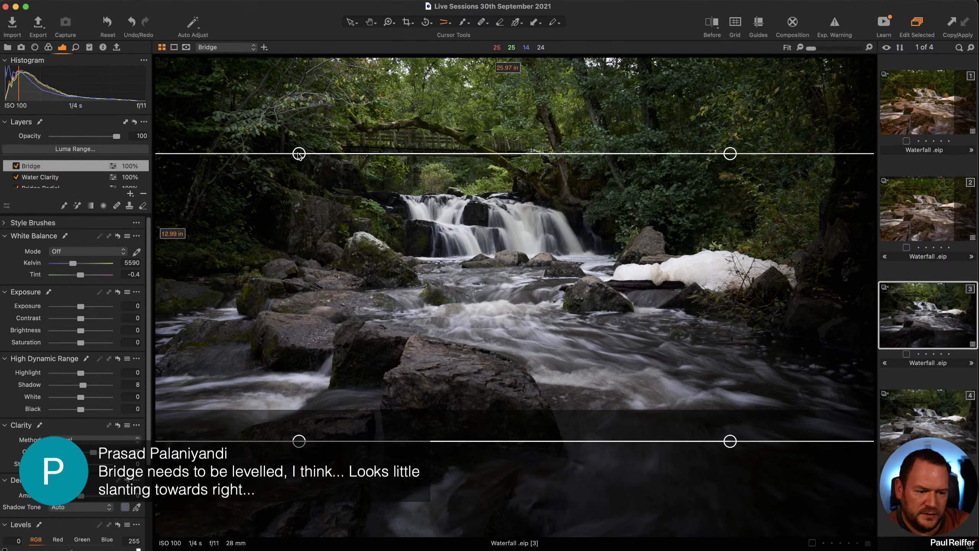
pyautogui.moveTo(299, 154); pyautogui.dragTo(298, 145)
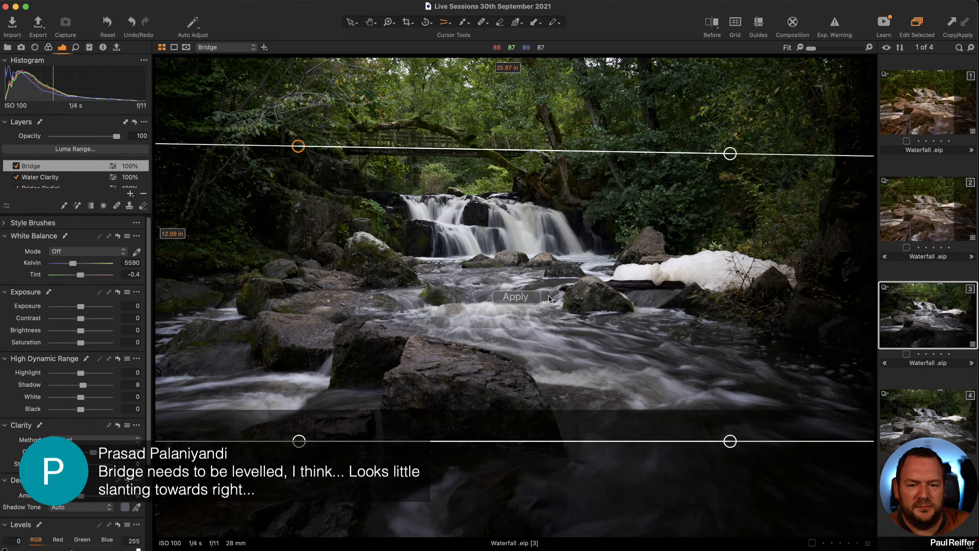
pyautogui.click(501, 301)
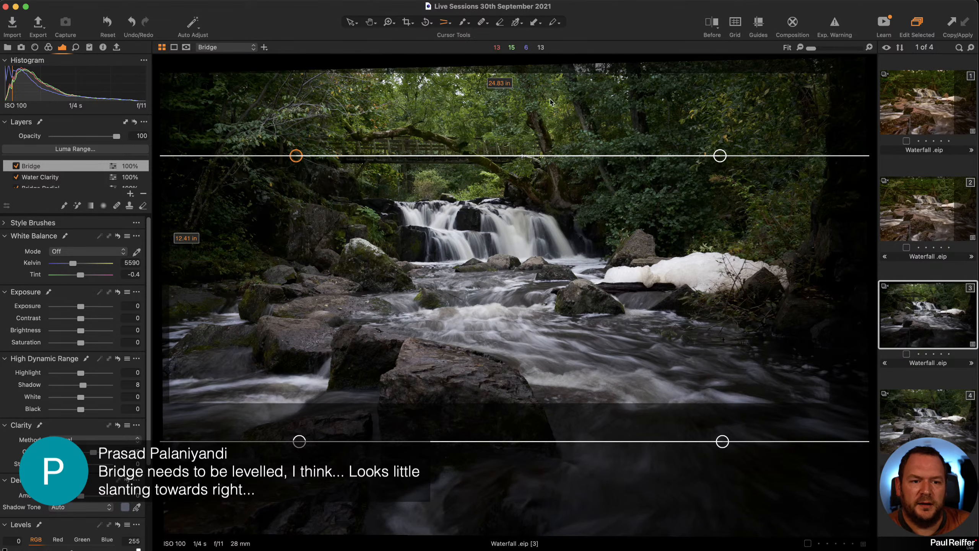
pyautogui.click(351, 22)
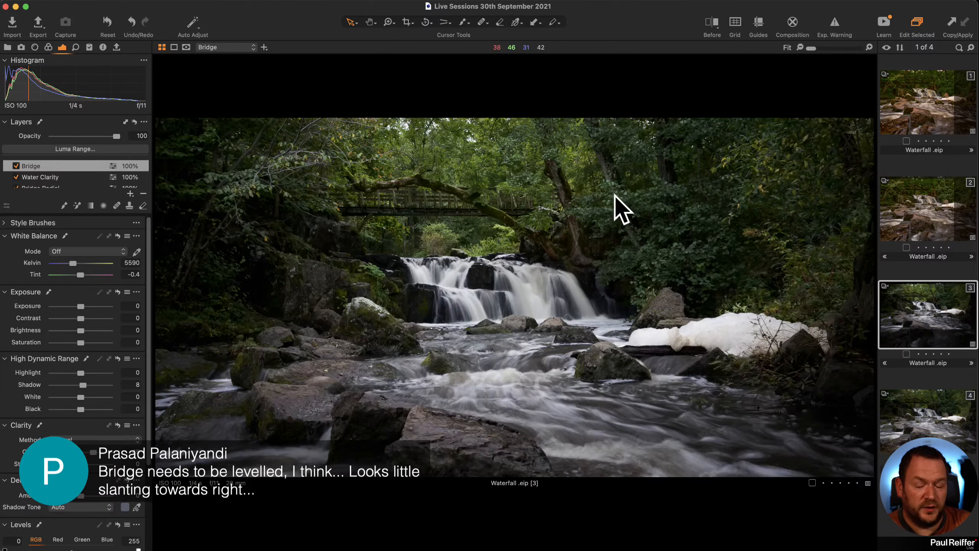
# Step: Enlarge the waterfall crop from its lower right corner to about 25.15 by 12.57 in
pyautogui.click(407, 22)
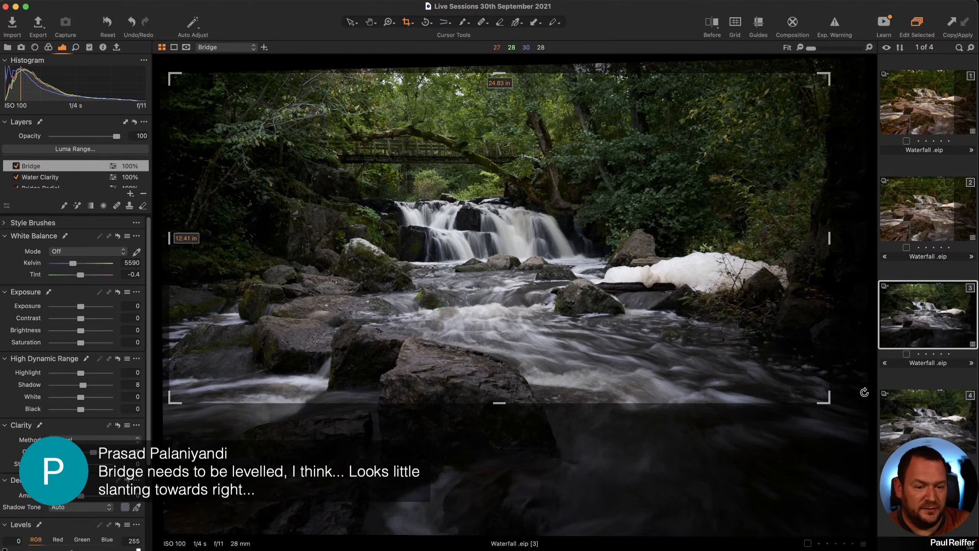
pyautogui.moveTo(829, 401)
pyautogui.mouseDown()
pyautogui.moveTo(856, 416)
pyautogui.moveTo(838, 401)
pyautogui.mouseUp()
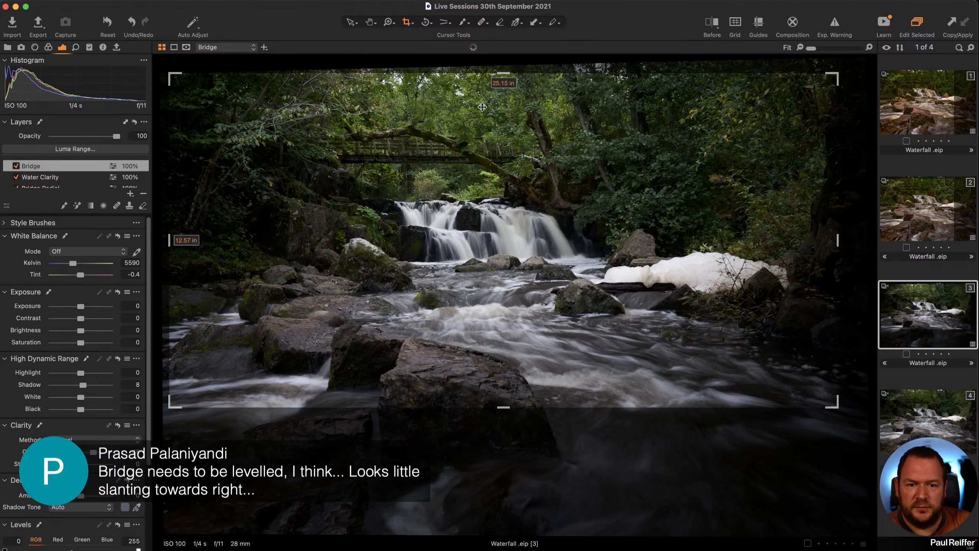
pyautogui.click(350, 22)
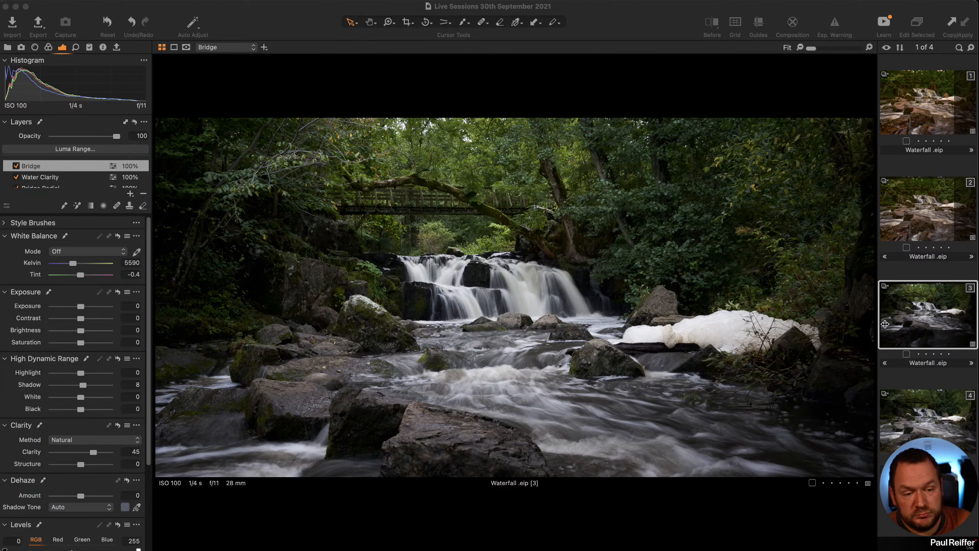
# Step: Warm the Base Adj layer's white balance to 6224 Kelvin and set its exposure to 0.25
pyautogui.scroll(-2, 59, 177)
pyautogui.click(49, 177)
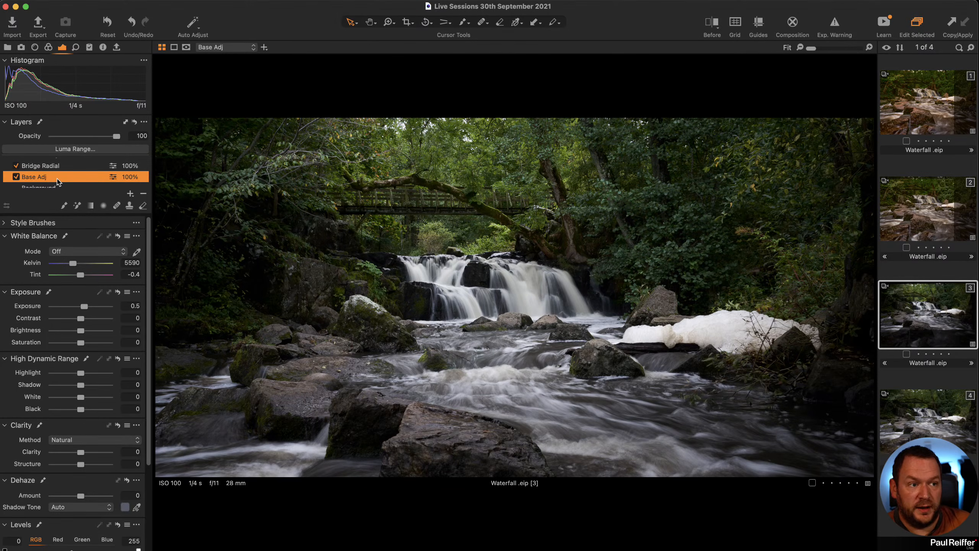
pyautogui.moveTo(72, 264); pyautogui.dragTo(76, 265)
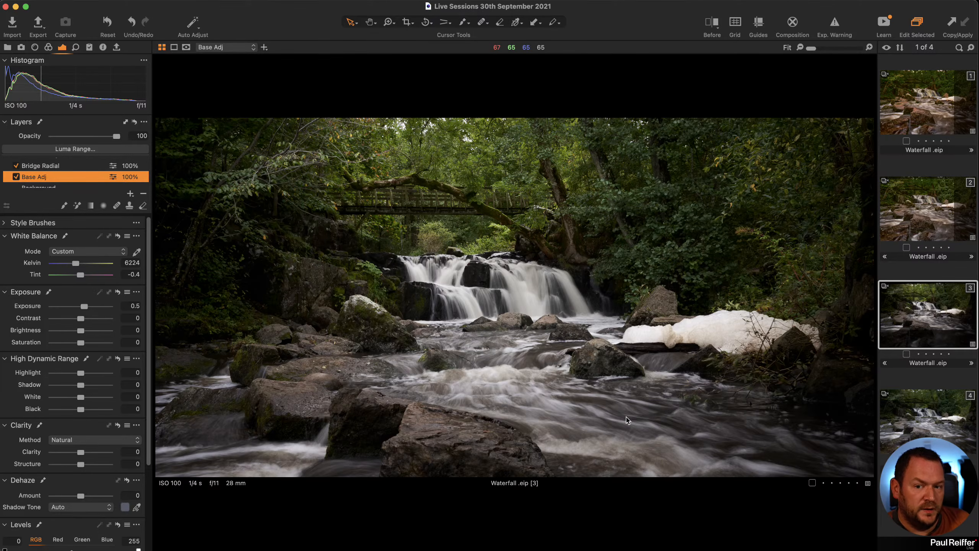
pyautogui.moveTo(84, 307); pyautogui.dragTo(83, 307)
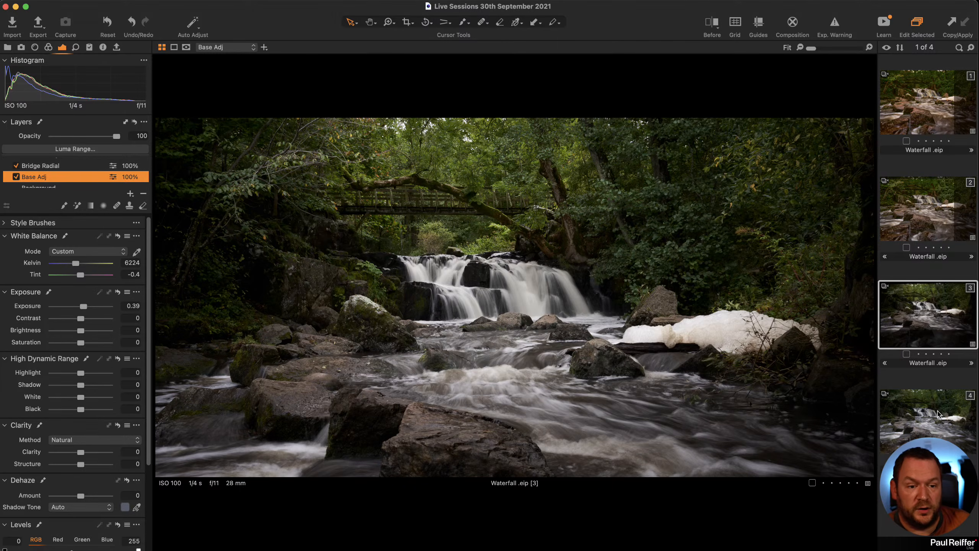
pyautogui.click(127, 307)
pyautogui.write('0.25')
pyautogui.press('Tab')
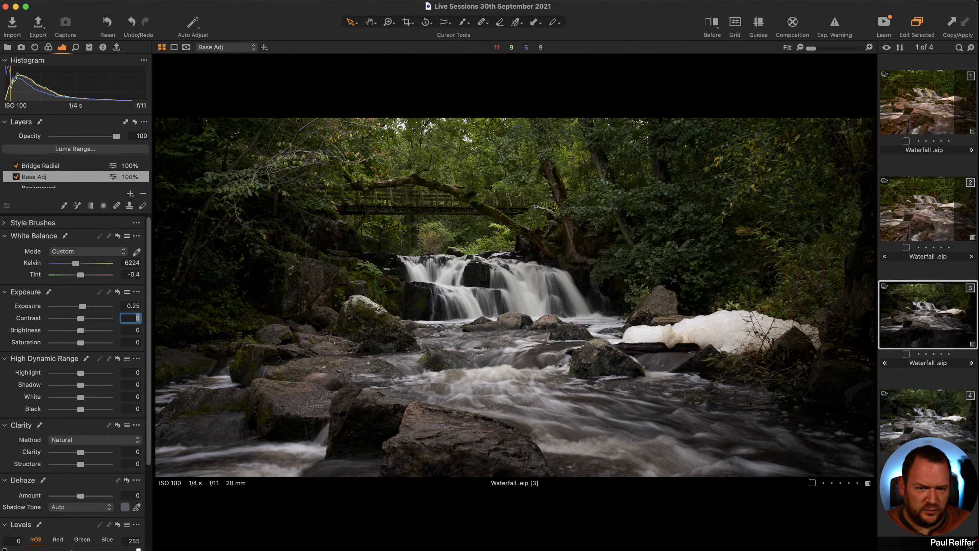
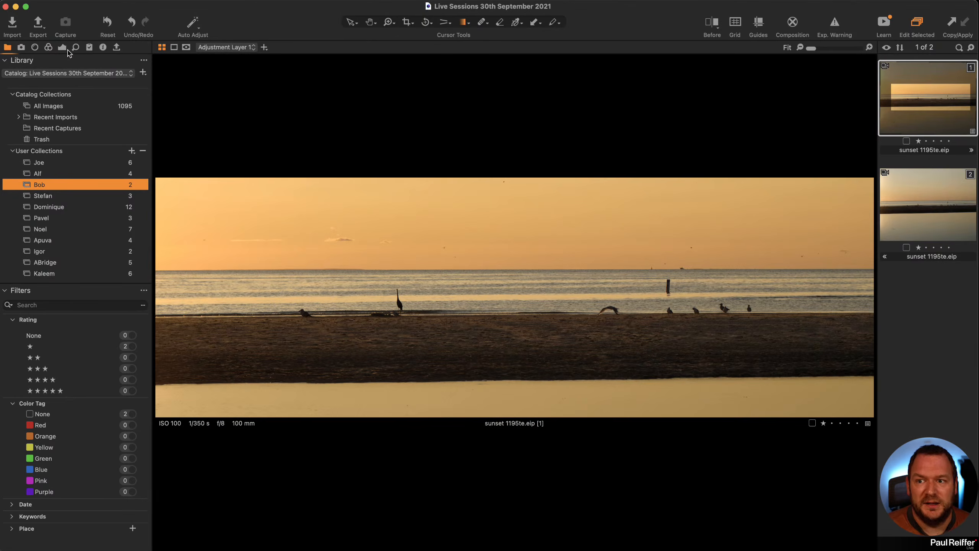
# Step: Show the adjustment tools for the sunset photo and compare its edited variant with the unedited one
pyautogui.click(62, 47)
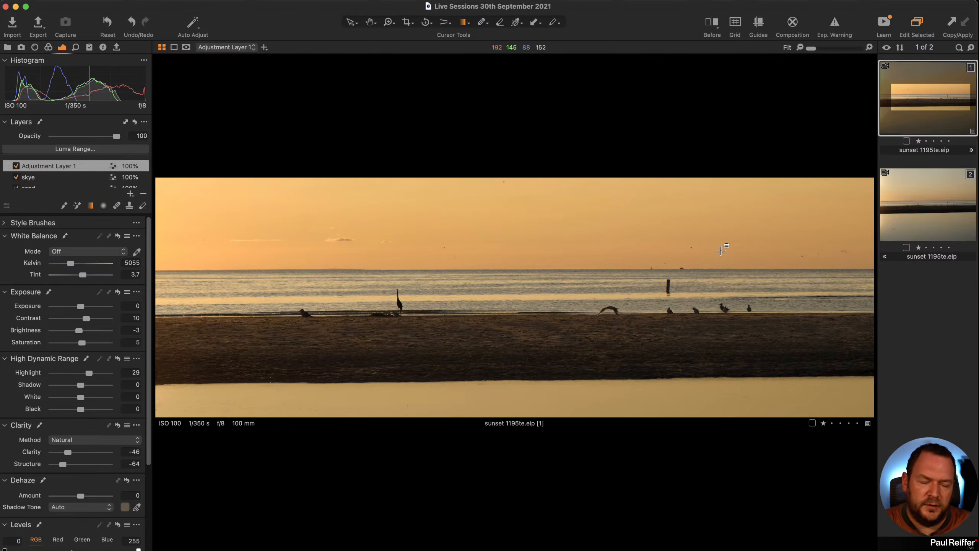
pyautogui.click(920, 210)
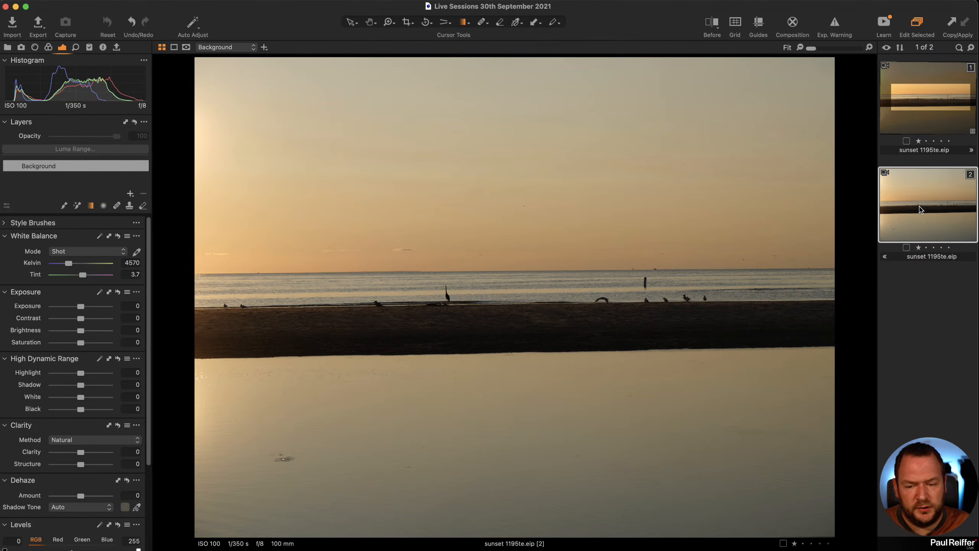
pyautogui.click(929, 85)
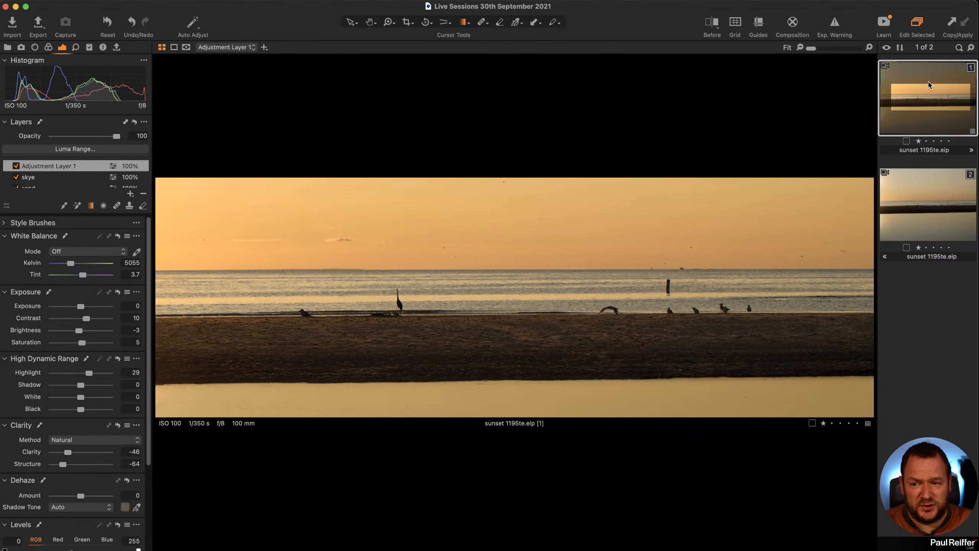
# Step: Reduce the layer opacities to 81% for skye, 77% for Adjustment Layer 1 and 88% for sand, and select the Background layer
pyautogui.click(61, 179)
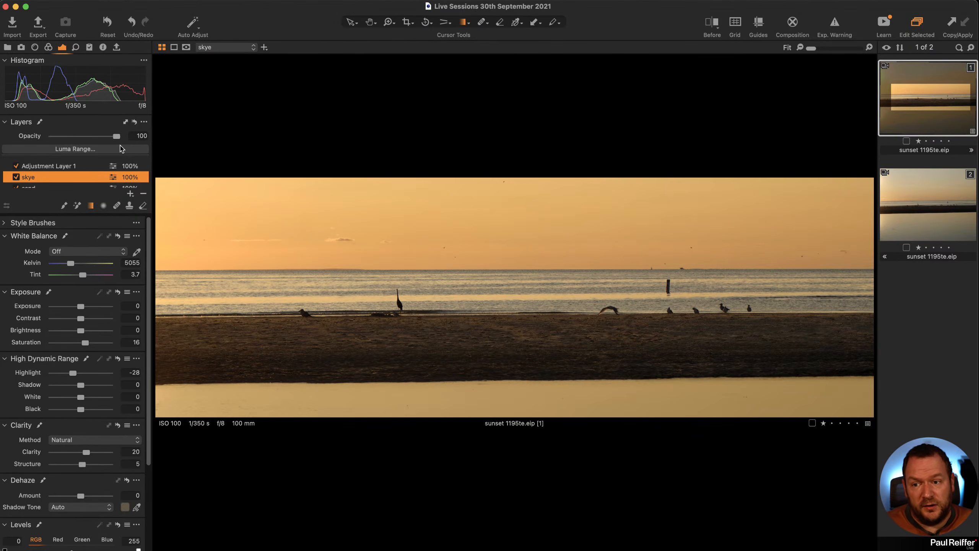
pyautogui.moveTo(116, 136); pyautogui.dragTo(109, 138)
pyautogui.click(62, 166)
pyautogui.scroll(-1, 65, 168)
pyautogui.click(42, 175)
pyautogui.click(56, 187)
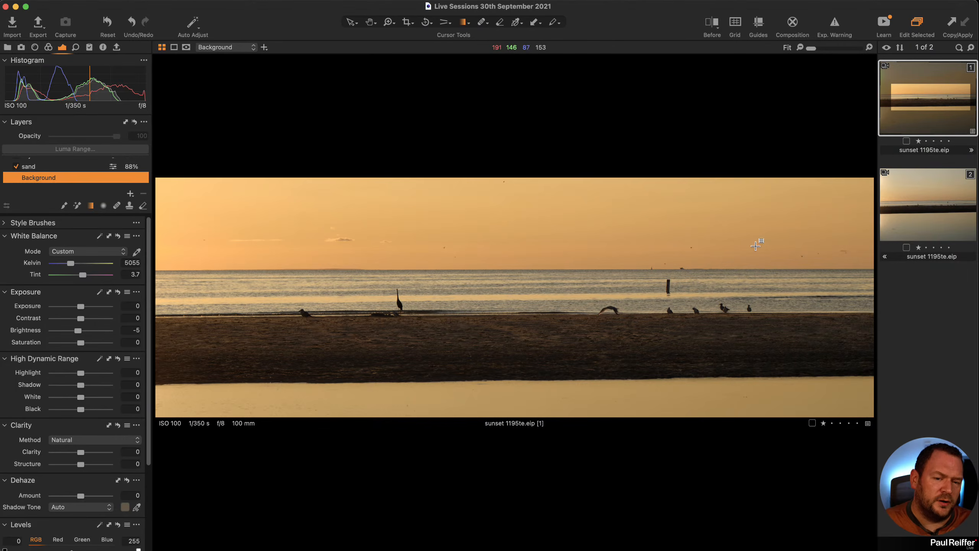
# Step: Clone the edited sunset variant and set the clone's Background saturation to -27 and white balance to 5450 Kelvin
pyautogui.rightClick(901, 102)
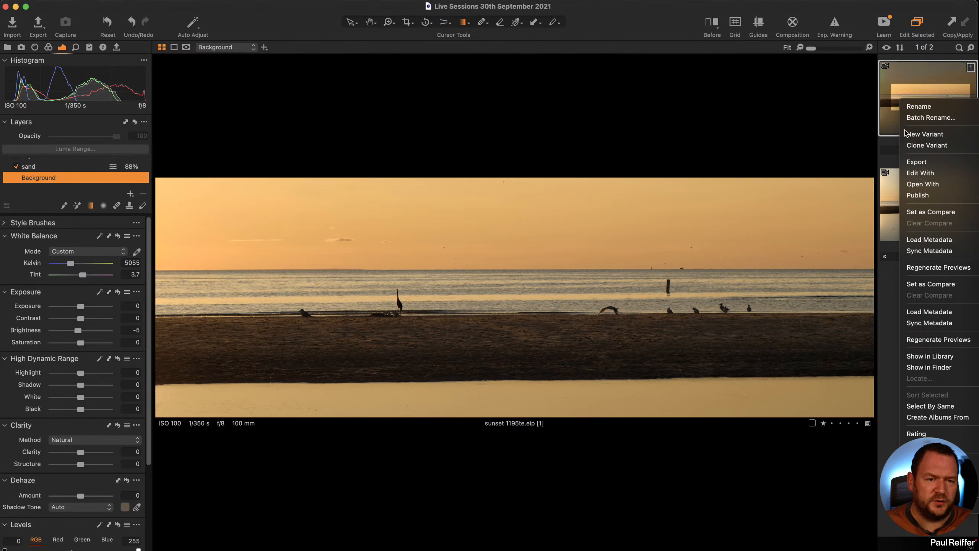
pyautogui.click(933, 144)
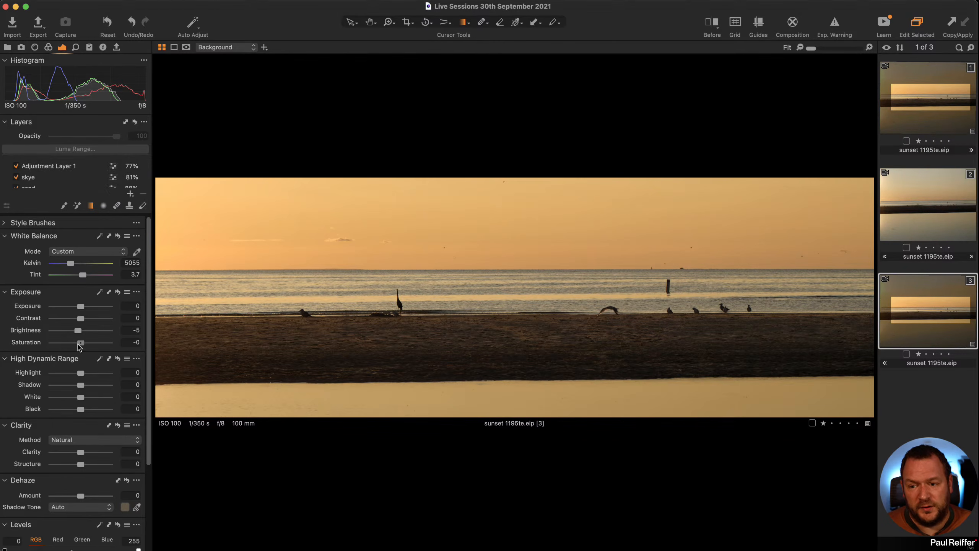
pyautogui.moveTo(81, 342); pyautogui.dragTo(76, 342)
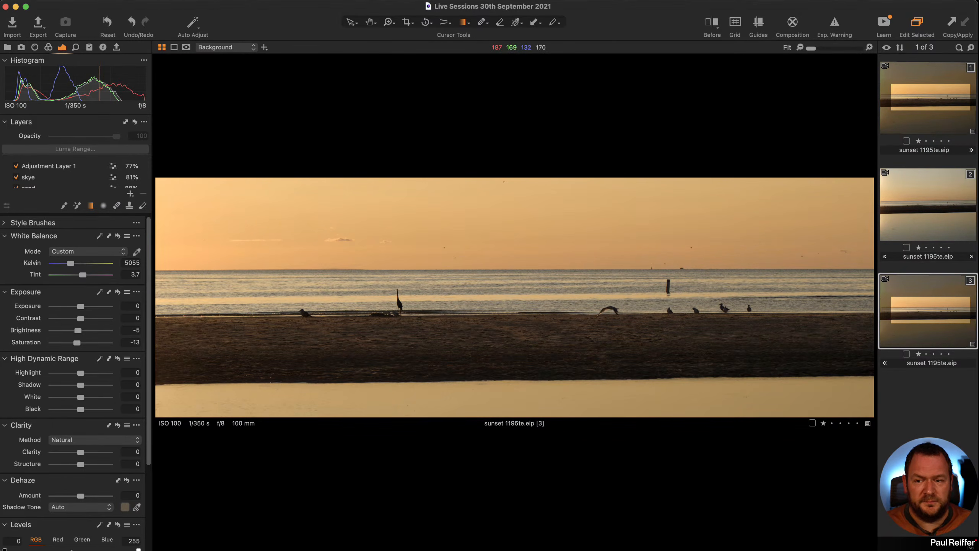
pyautogui.click(75, 264)
pyautogui.moveTo(76, 266); pyautogui.dragTo(74, 266)
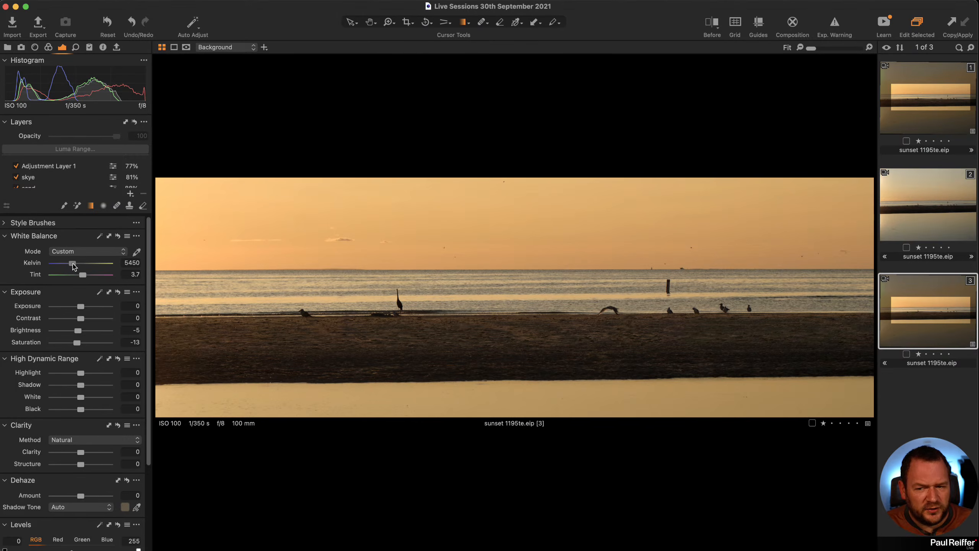
pyautogui.moveTo(76, 347); pyautogui.dragTo(73, 347)
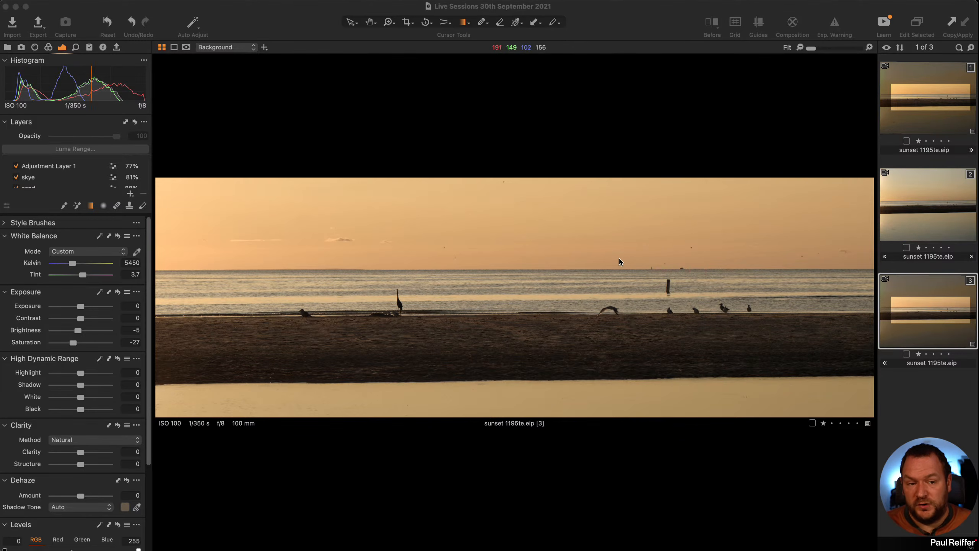
# Step: Straighten the unedited sunset variant along its horizon line, and return to the cloned third variant
pyautogui.click(932, 215)
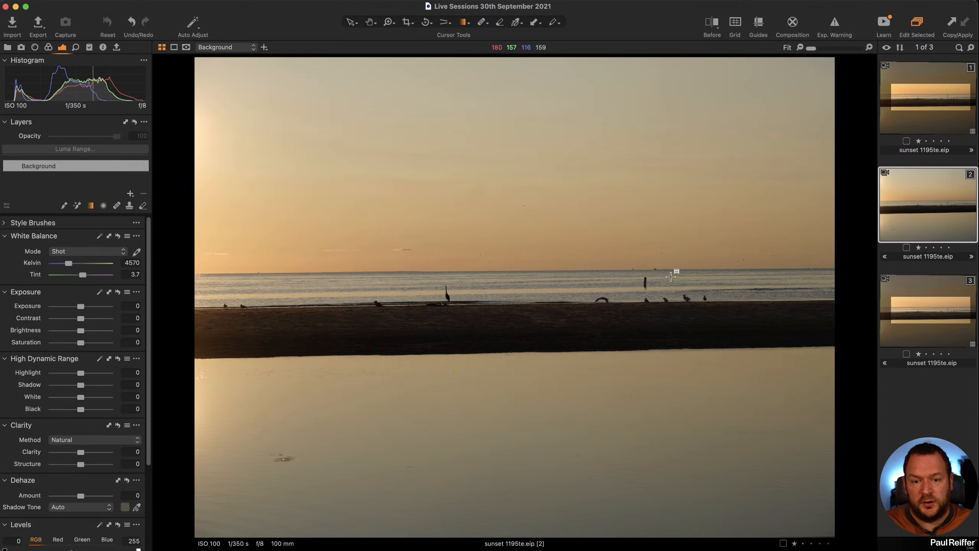
pyautogui.press('r')
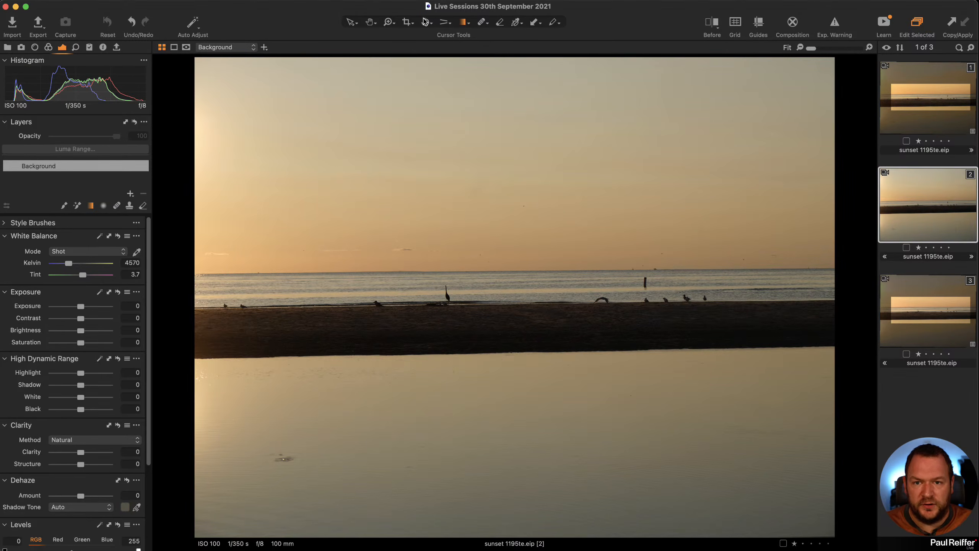
pyautogui.moveTo(219, 274); pyautogui.dragTo(831, 267)
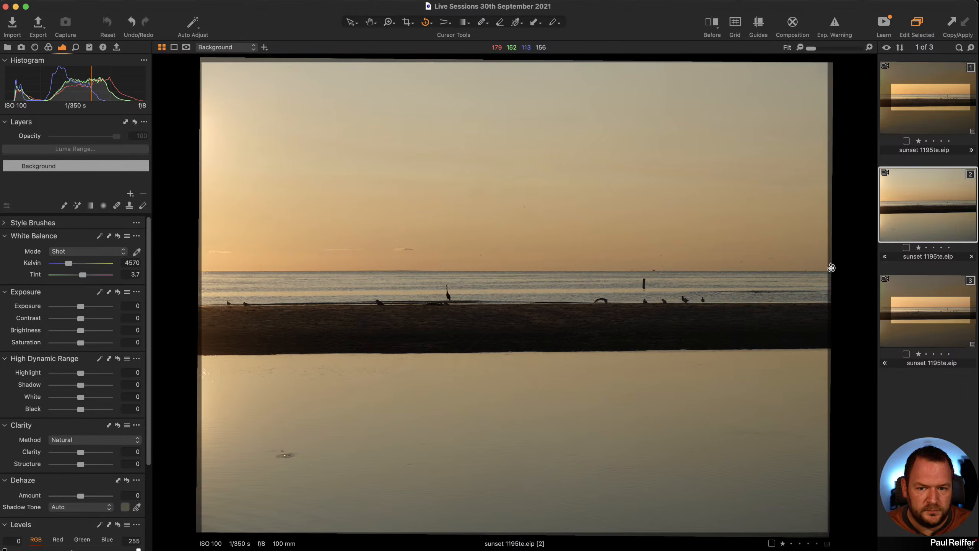
pyautogui.click(350, 22)
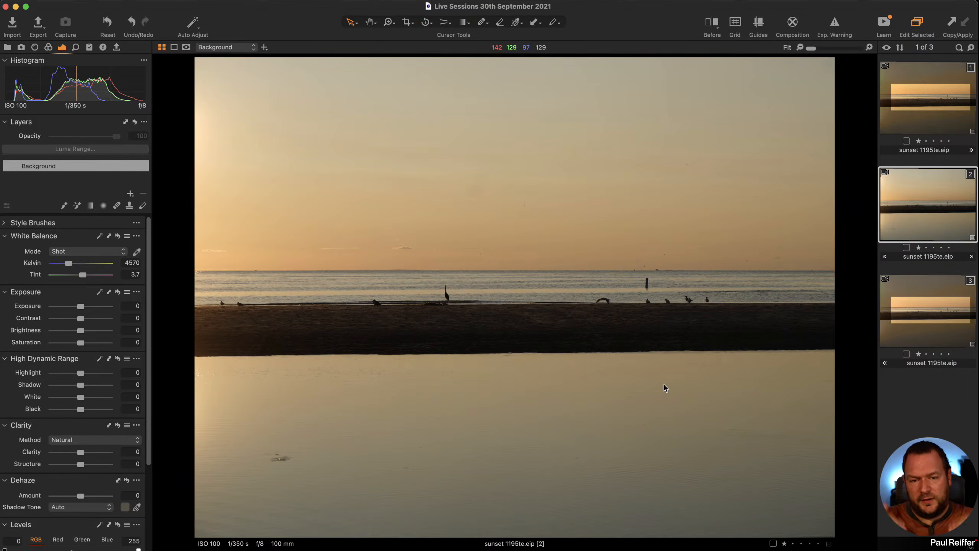
pyautogui.click(923, 321)
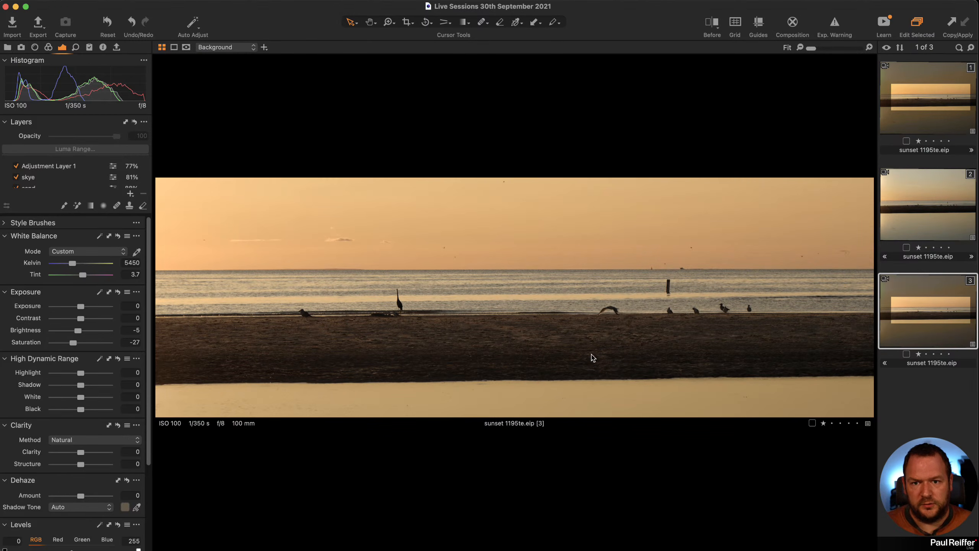
# Step: Apply a horizontal keystone correction to the third variant, aligning the guide lines with the horizon and the sandbank's lower edge
pyautogui.click(443, 24)
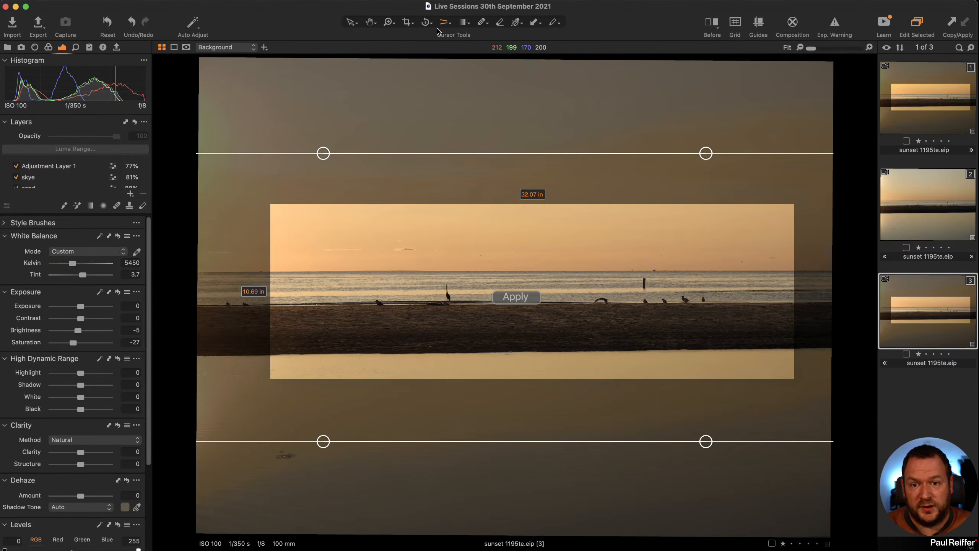
pyautogui.click(446, 24)
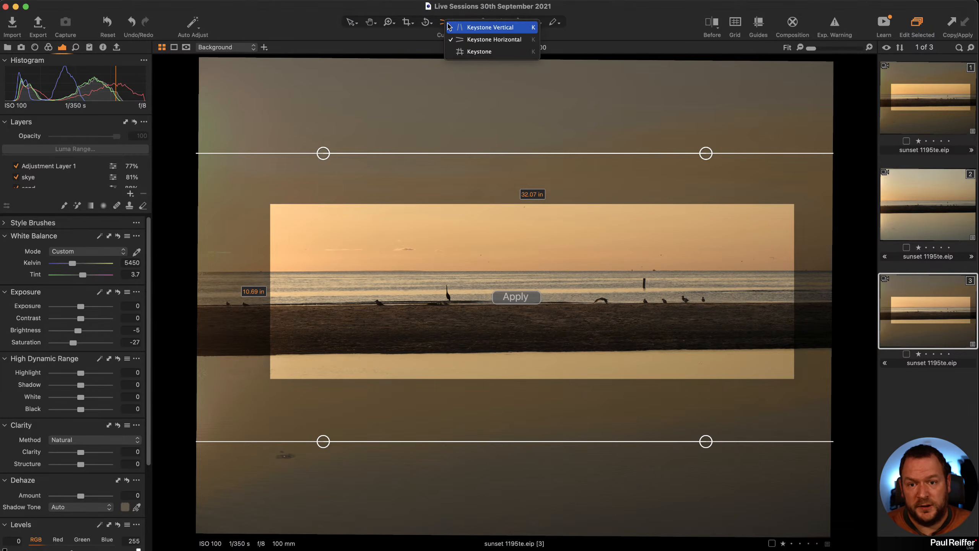
pyautogui.click(497, 40)
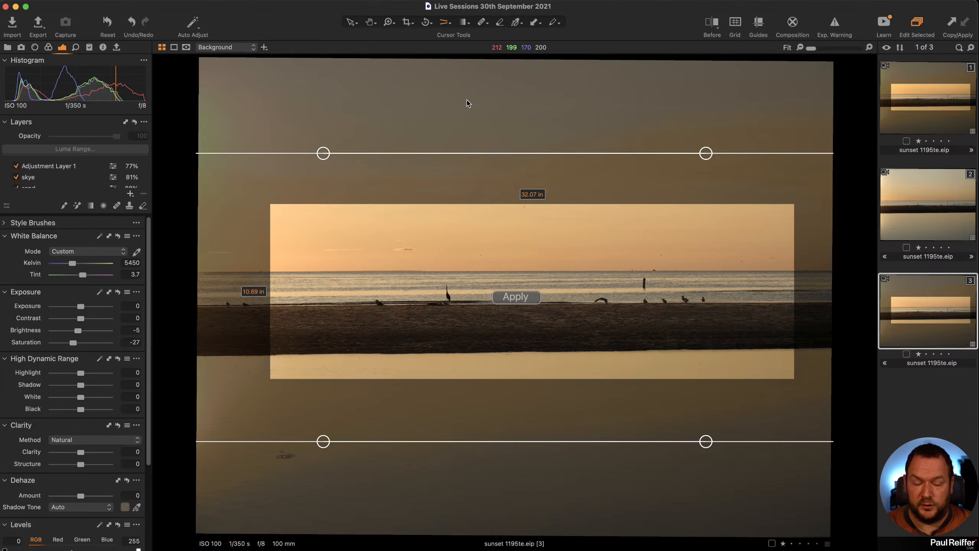
pyautogui.moveTo(705, 153); pyautogui.dragTo(713, 270)
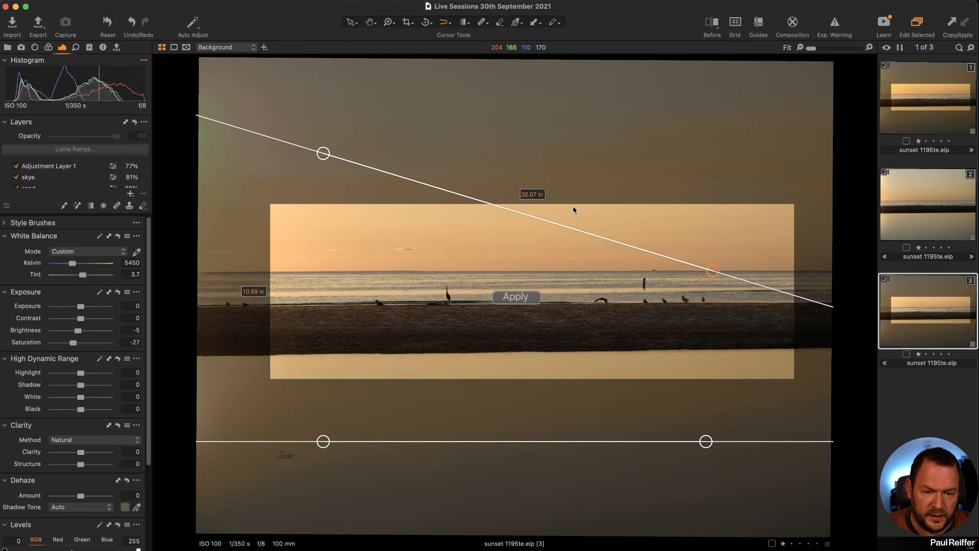
pyautogui.moveTo(323, 154); pyautogui.dragTo(300, 270)
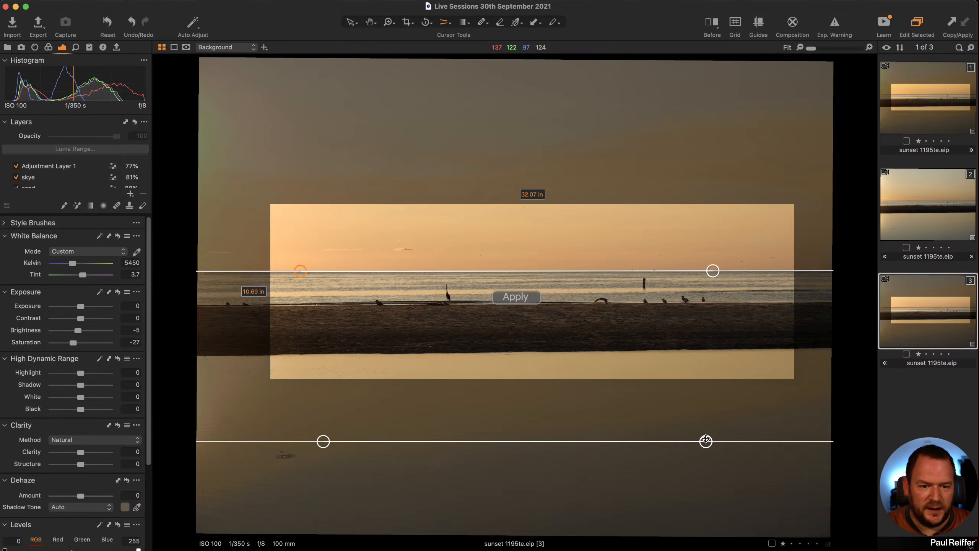
pyautogui.moveTo(705, 441); pyautogui.dragTo(706, 350)
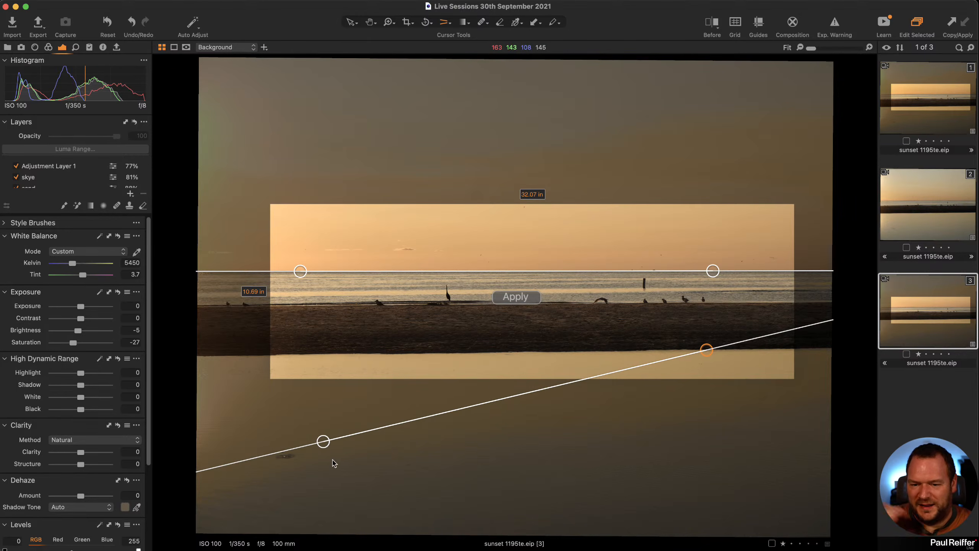
pyautogui.moveTo(323, 441); pyautogui.dragTo(302, 355)
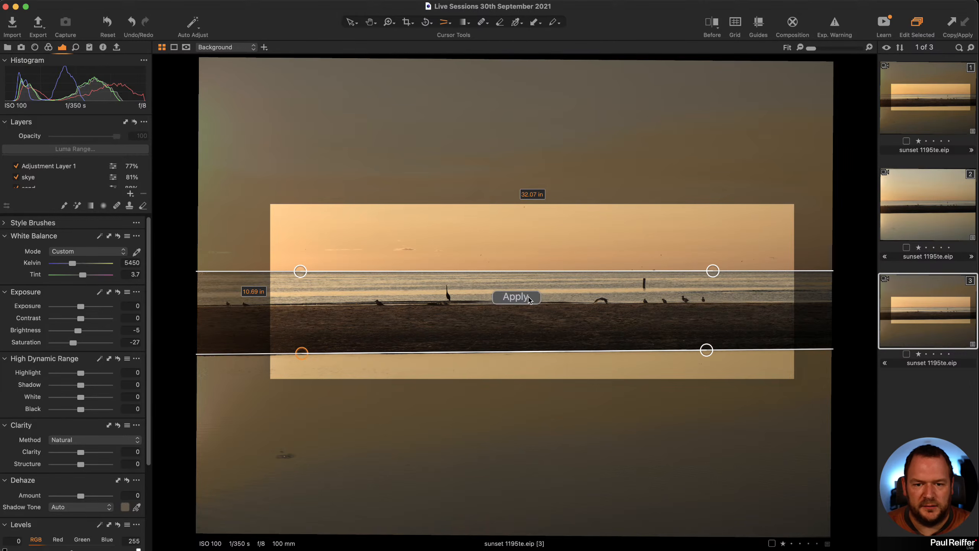
pyautogui.click(516, 297)
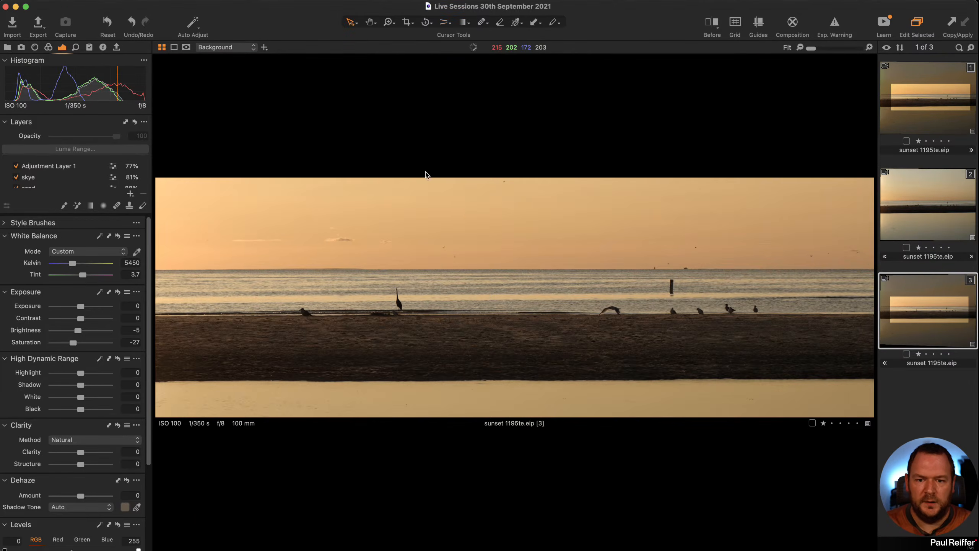
# Step: Check the third variant's horizon against a horizontal guide, and hide the guides again
pyautogui.click(758, 23)
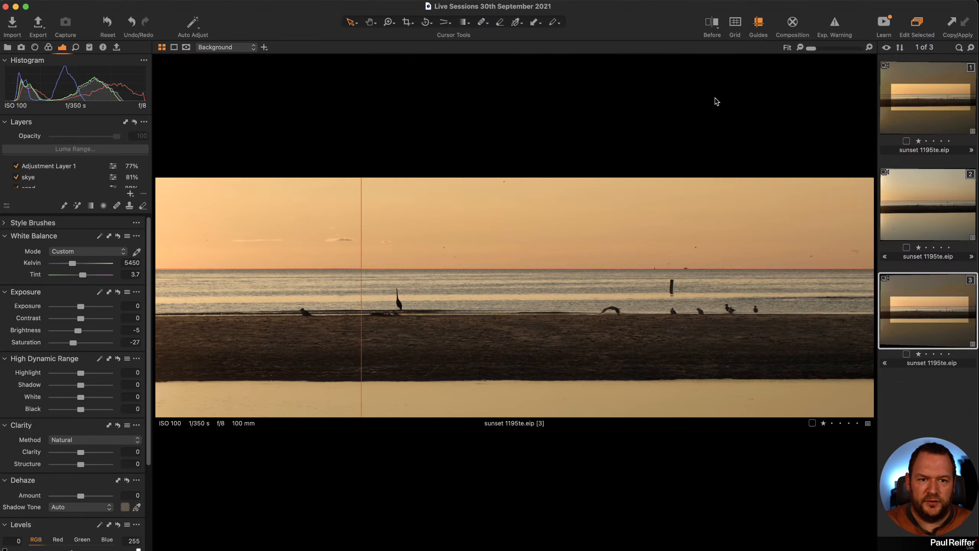
pyautogui.moveTo(543, 270); pyautogui.dragTo(559, 137)
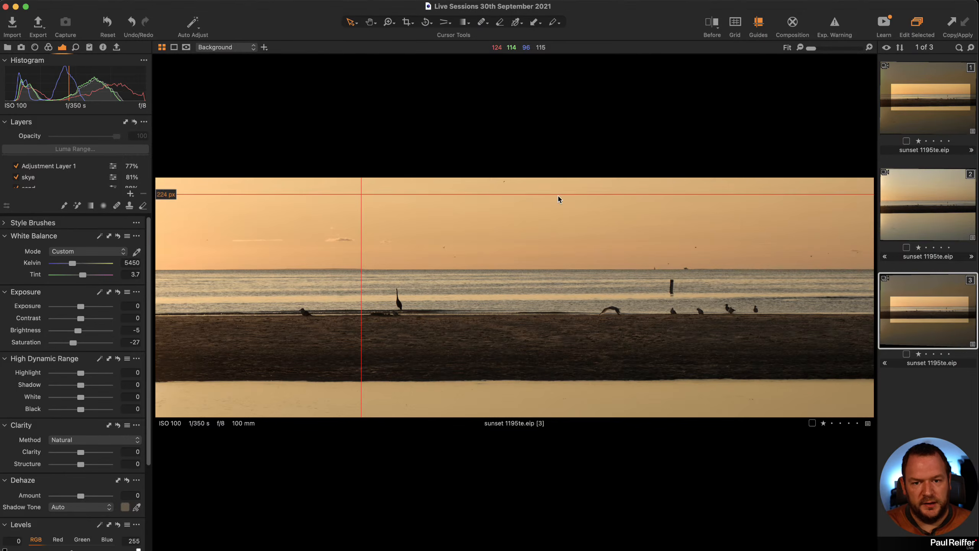
pyautogui.click(758, 23)
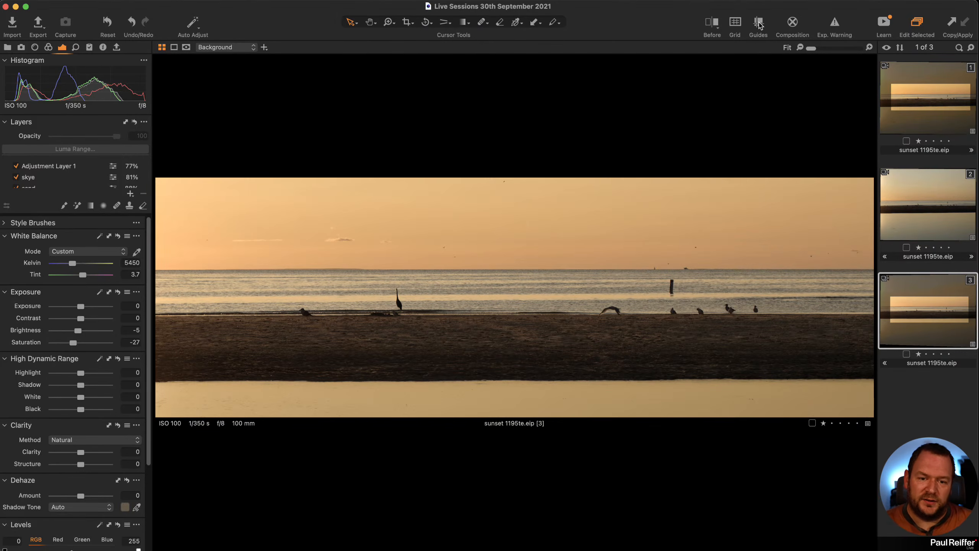
# Step: Compare the first sunset variant repeatedly with the keystone-corrected third variant
pyautogui.click(918, 113)
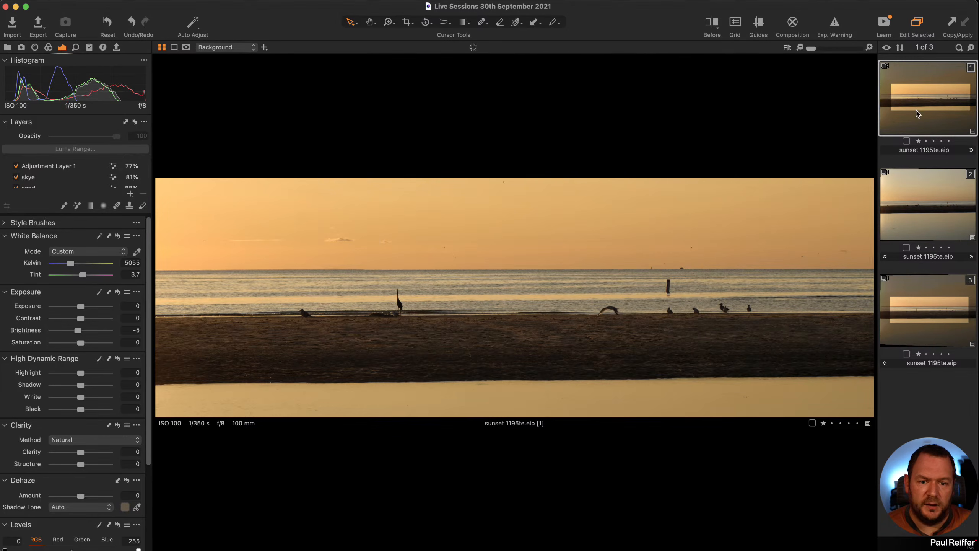
pyautogui.click(915, 313)
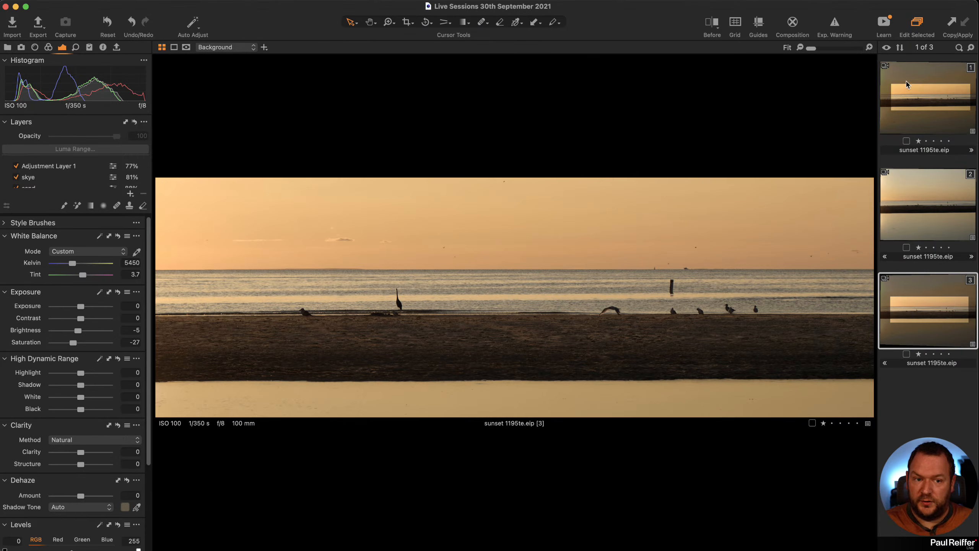
pyautogui.click(920, 115)
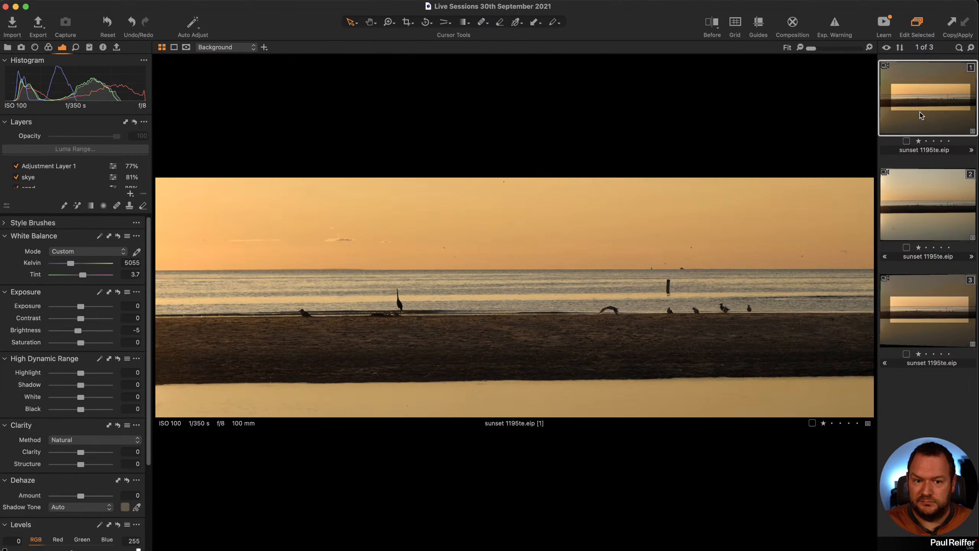
pyautogui.click(920, 339)
pyautogui.click(921, 86)
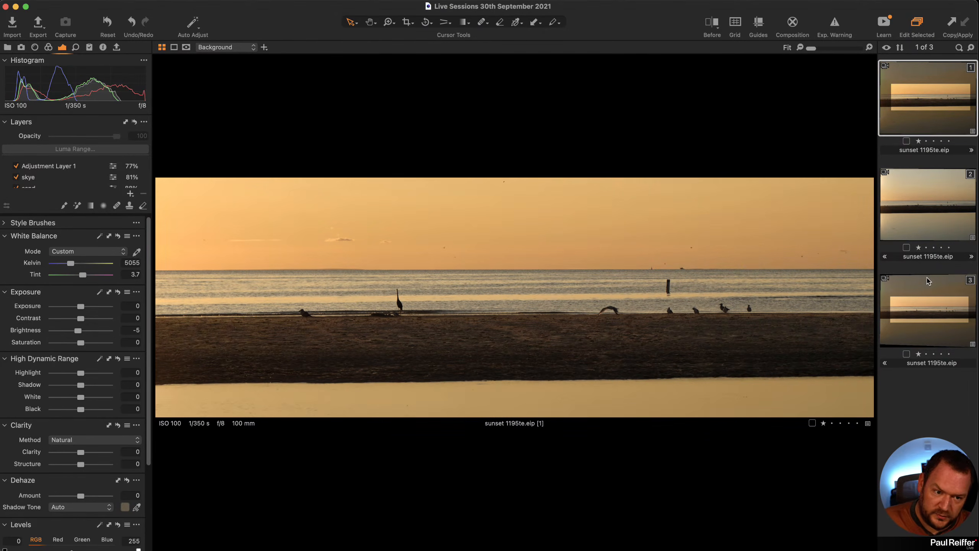
pyautogui.click(923, 304)
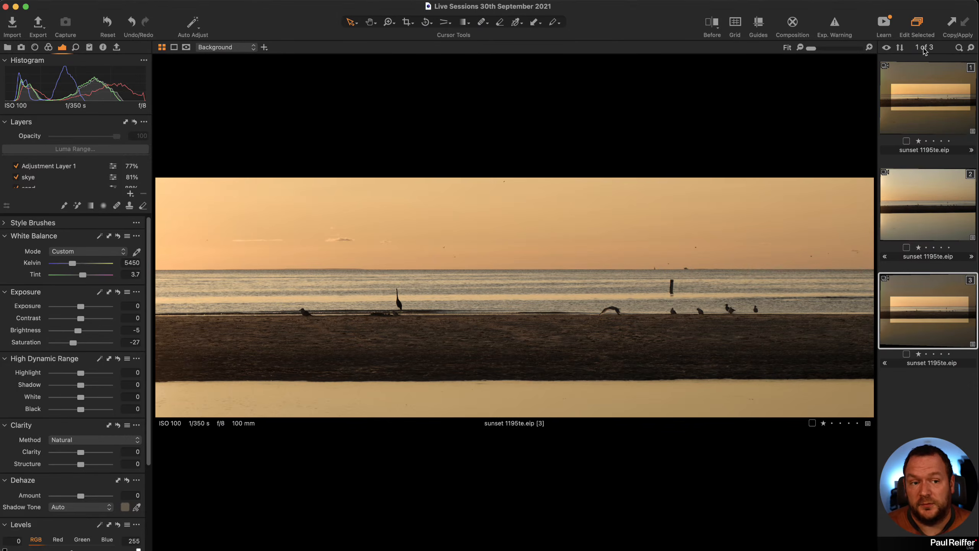
pyautogui.click(923, 105)
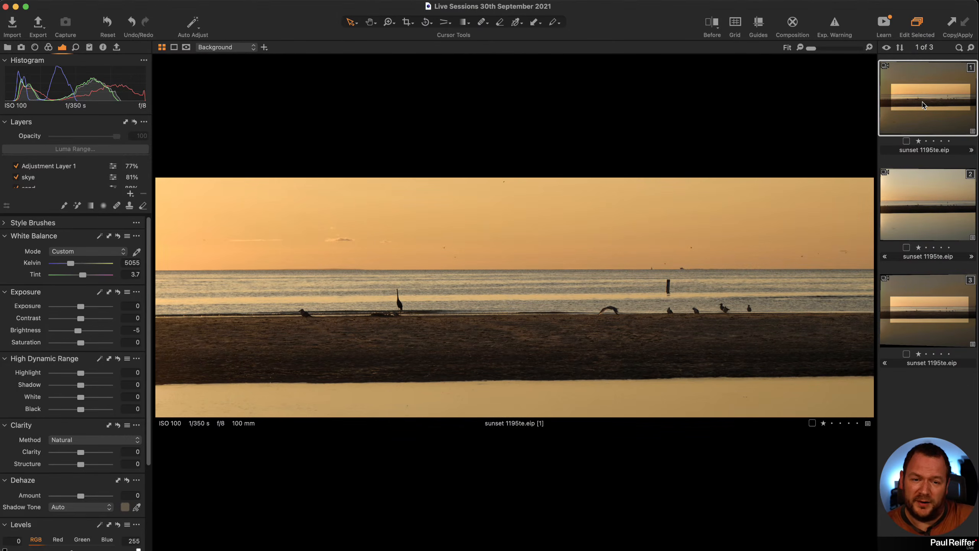
pyautogui.click(936, 299)
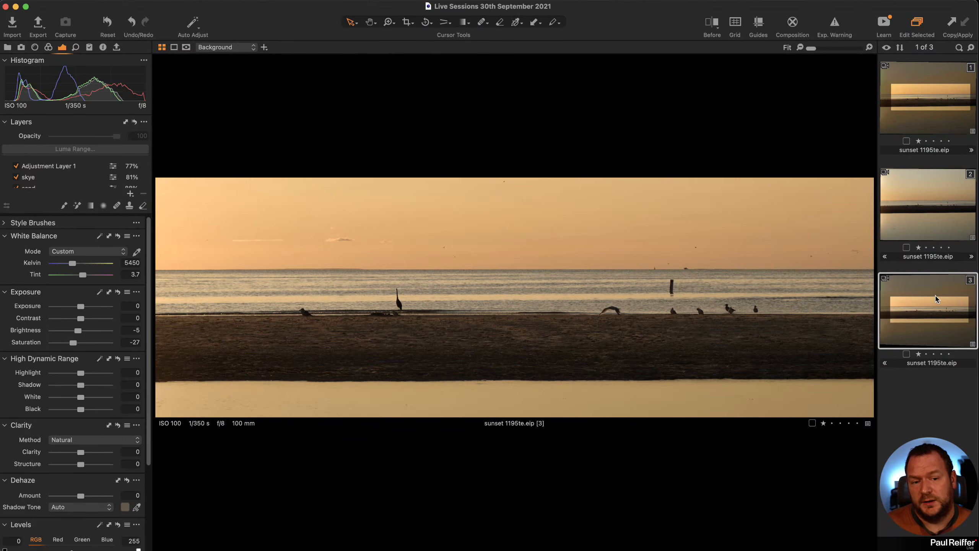
# Step: Inspect the uncropped frames of the sunset variants with the rotation tool active, ending on the third variant
pyautogui.click(923, 217)
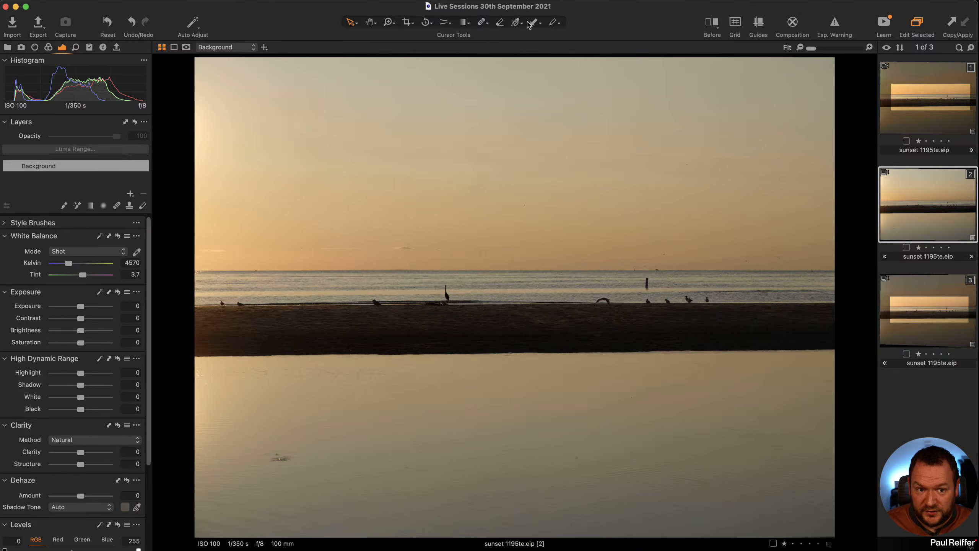
pyautogui.click(426, 24)
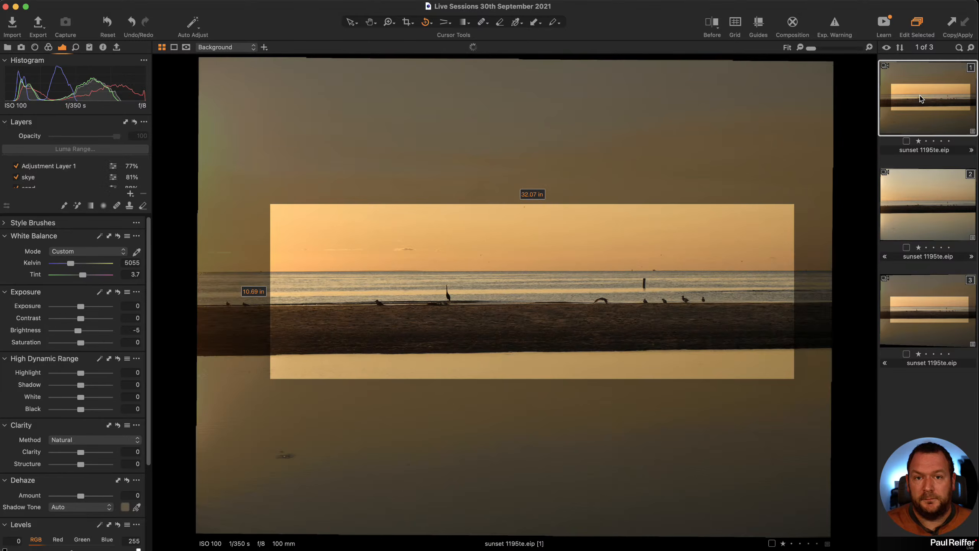
pyautogui.click(921, 99)
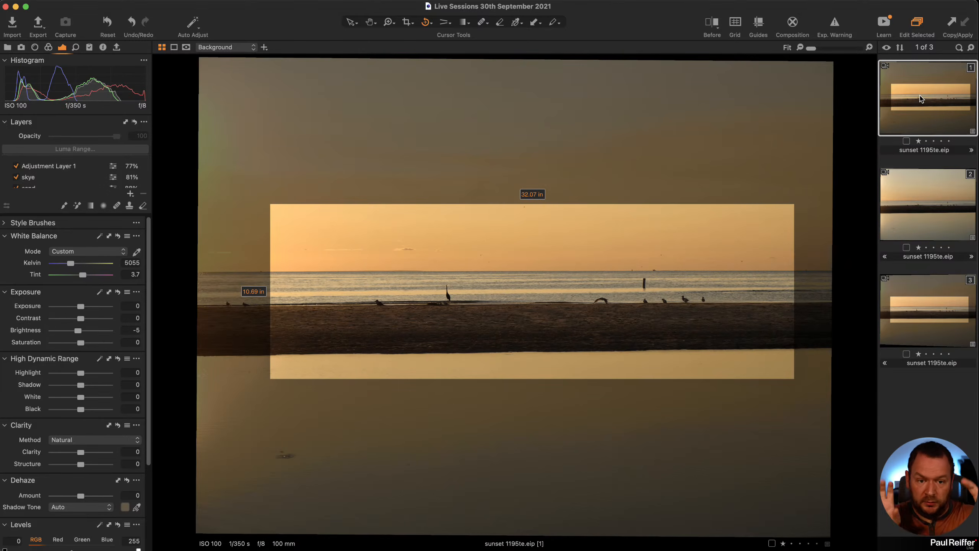
pyautogui.click(932, 313)
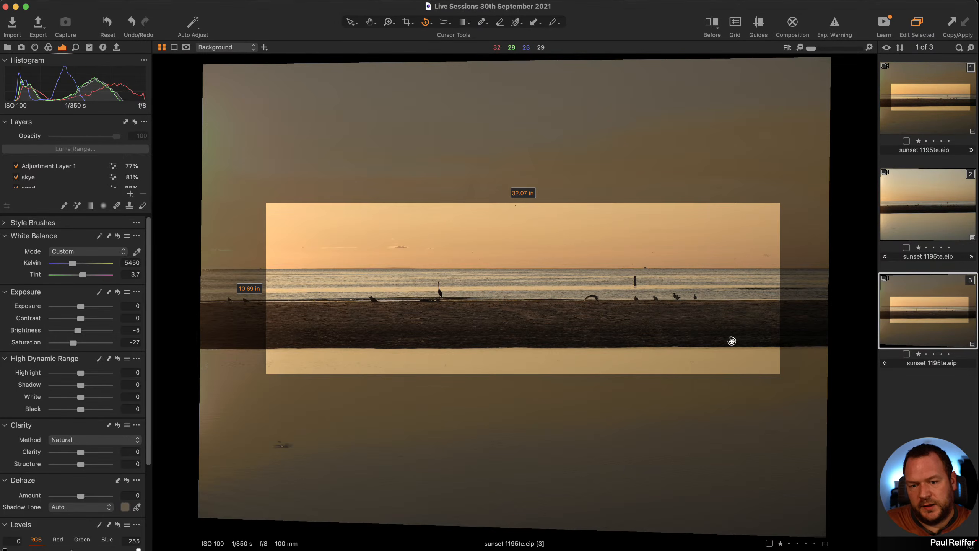
# Step: Crop the third variant at a 1x2 ratio to about 27.53 x 13.77 in around the birds, and compare it with the first variant
pyautogui.click(406, 22)
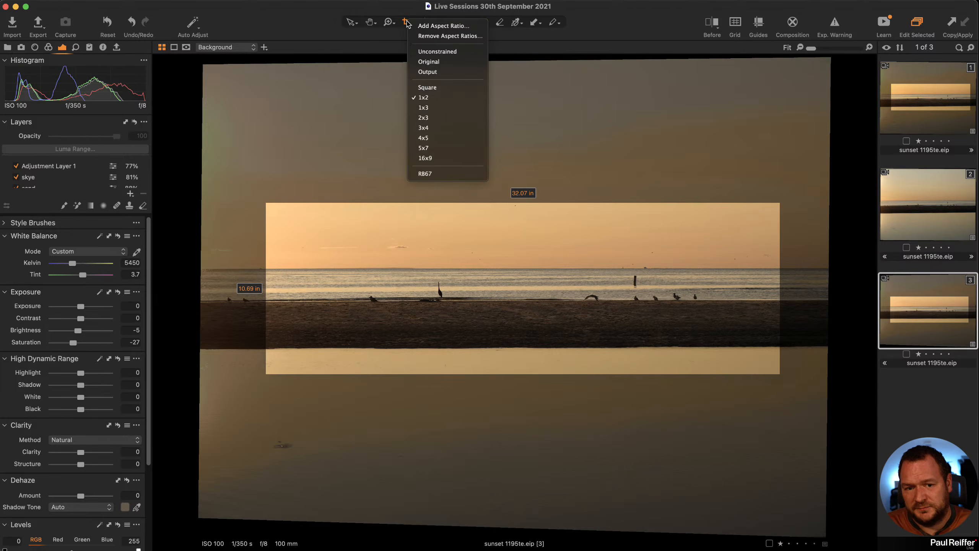
pyautogui.click(438, 102)
pyautogui.moveTo(770, 382); pyautogui.dragTo(703, 335)
pyautogui.moveTo(656, 370); pyautogui.dragTo(680, 355)
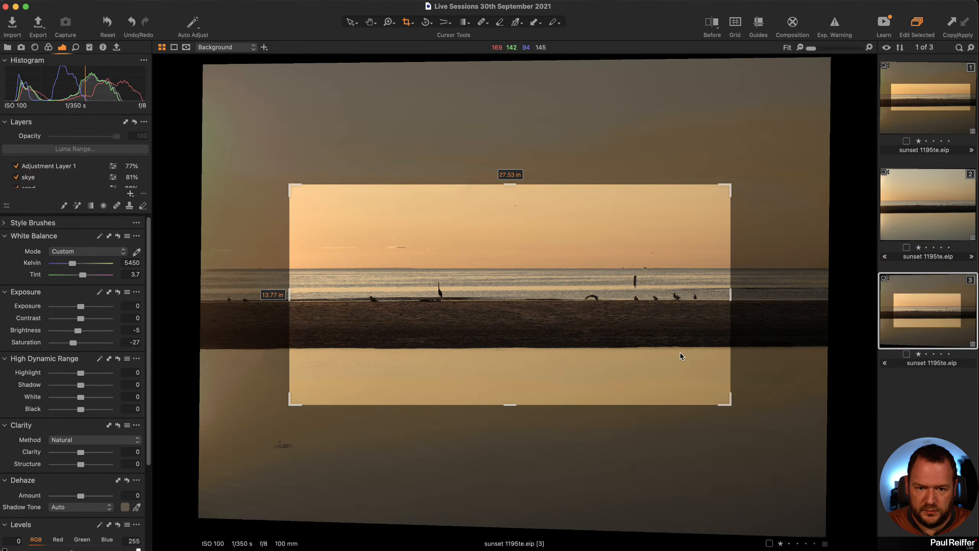
pyautogui.press('v')
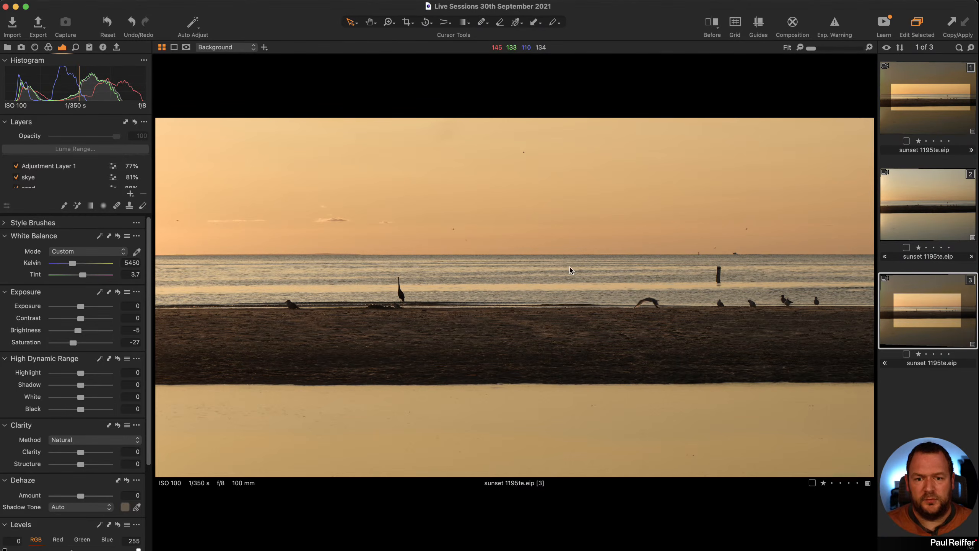
pyautogui.click(920, 111)
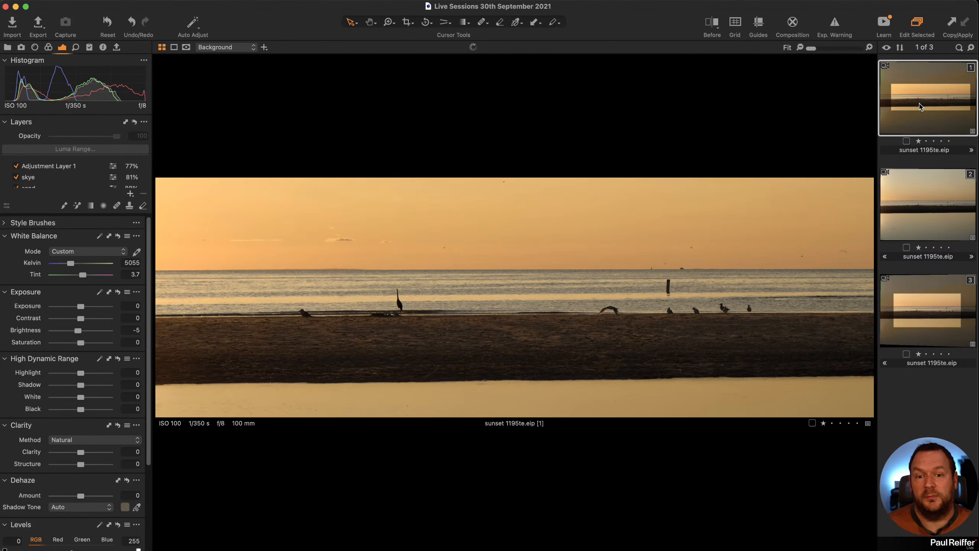
pyautogui.click(922, 326)
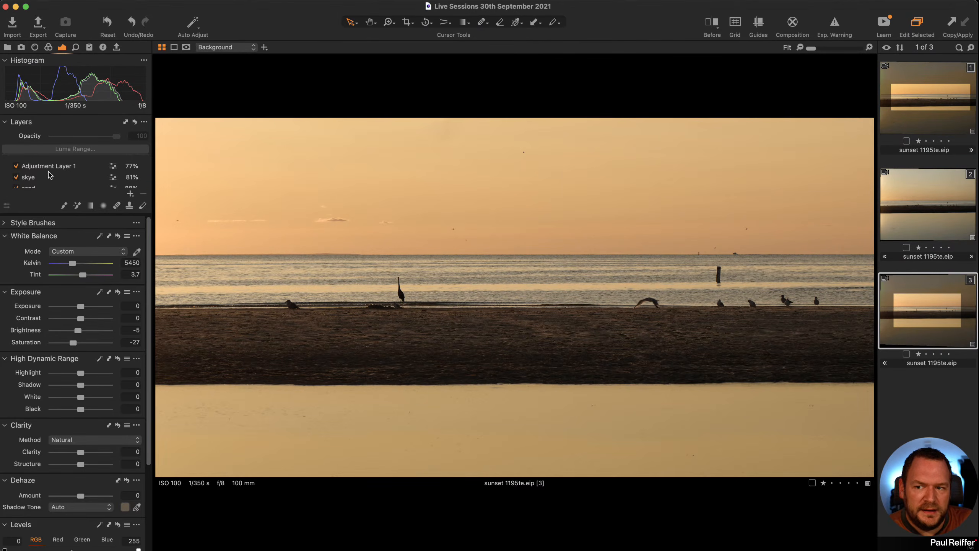
# Step: Show the color tools and add a new adjustment layer named Colour Balance to the third variant
pyautogui.scroll(-2, 53, 188)
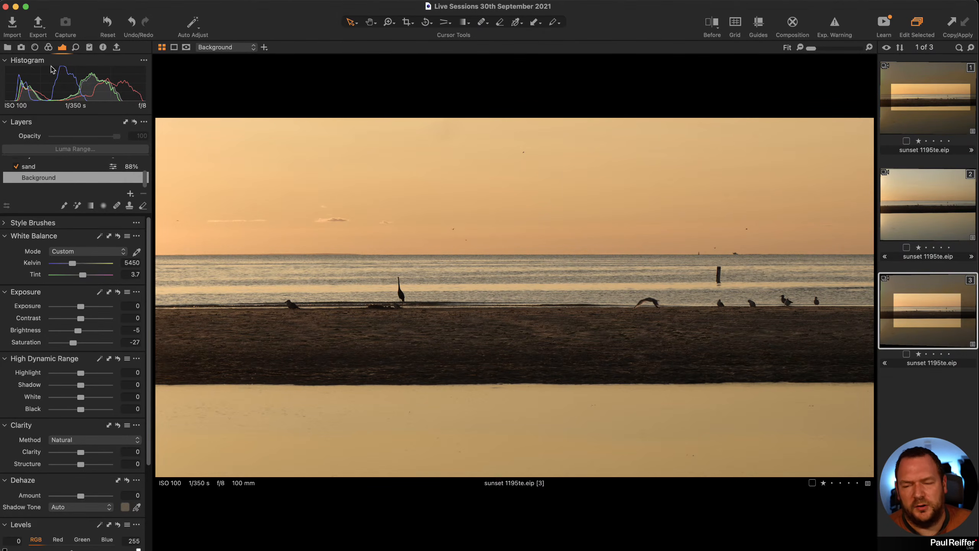
pyautogui.click(49, 46)
pyautogui.scroll(-2, 68, 337)
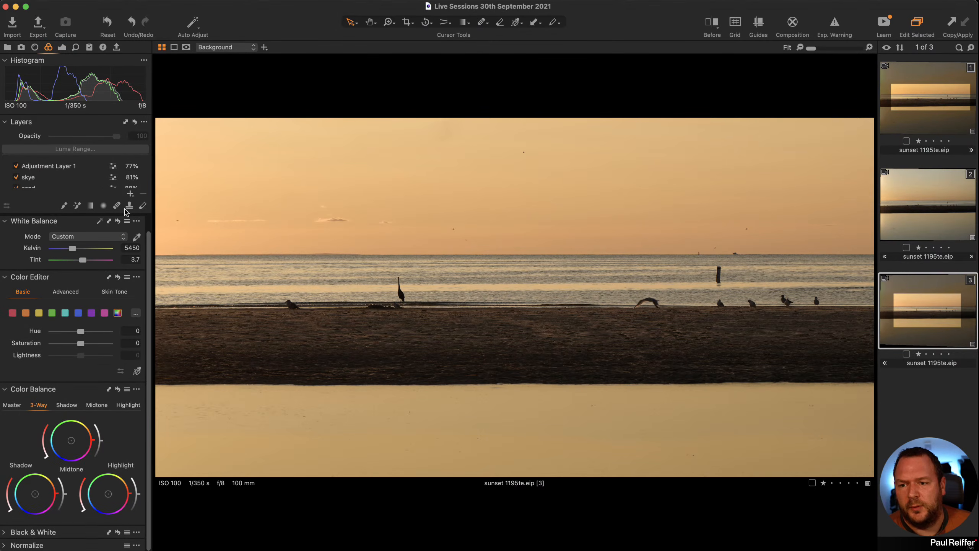
pyautogui.click(131, 194)
pyautogui.click(161, 199)
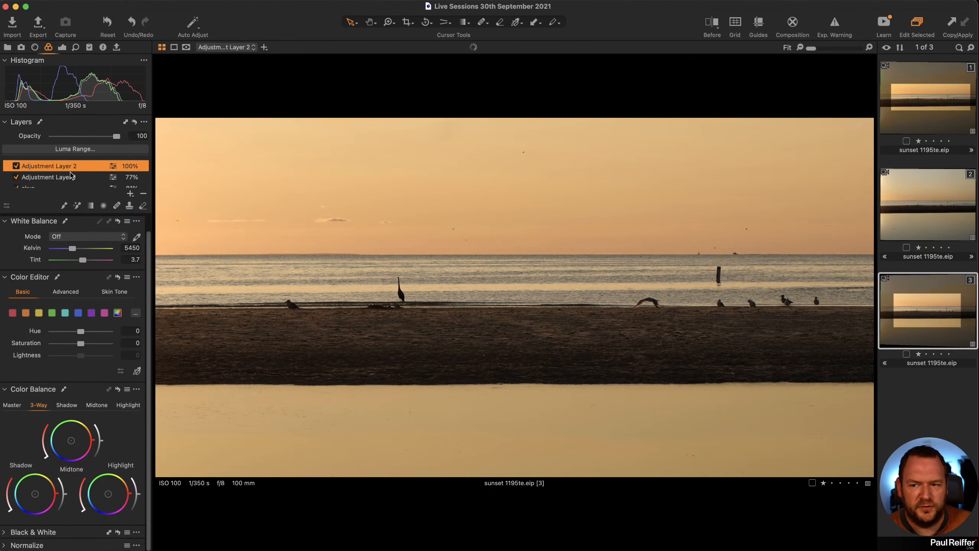
pyautogui.doubleClick(59, 170)
pyautogui.write('Colo')
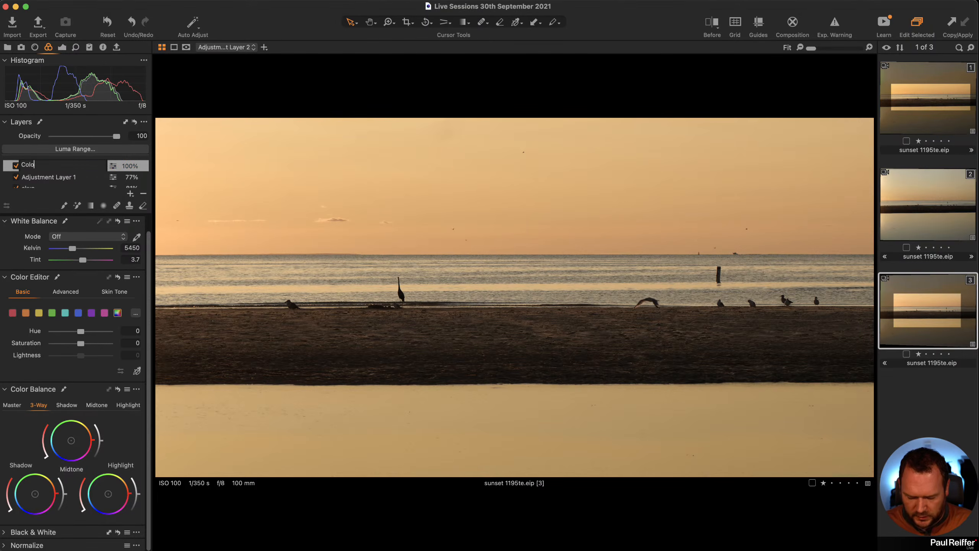
pyautogui.write('ur Balance')
pyautogui.press('Return')
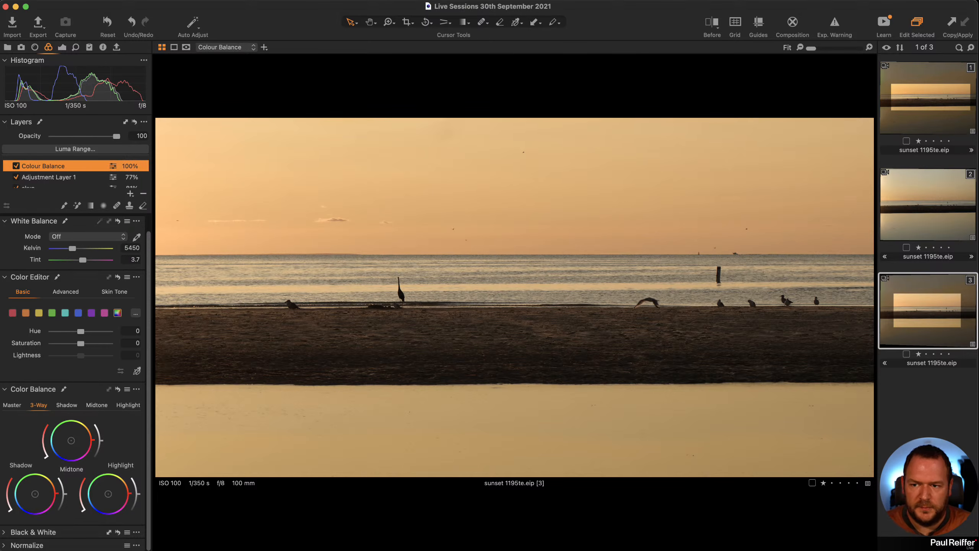
# Step: Tint the Colour Balance layer's shadows towards blue, highlights towards red and midtones towards yellow, and toggle the layer to check the effect
pyautogui.moveTo(47, 486); pyautogui.dragTo(47, 497)
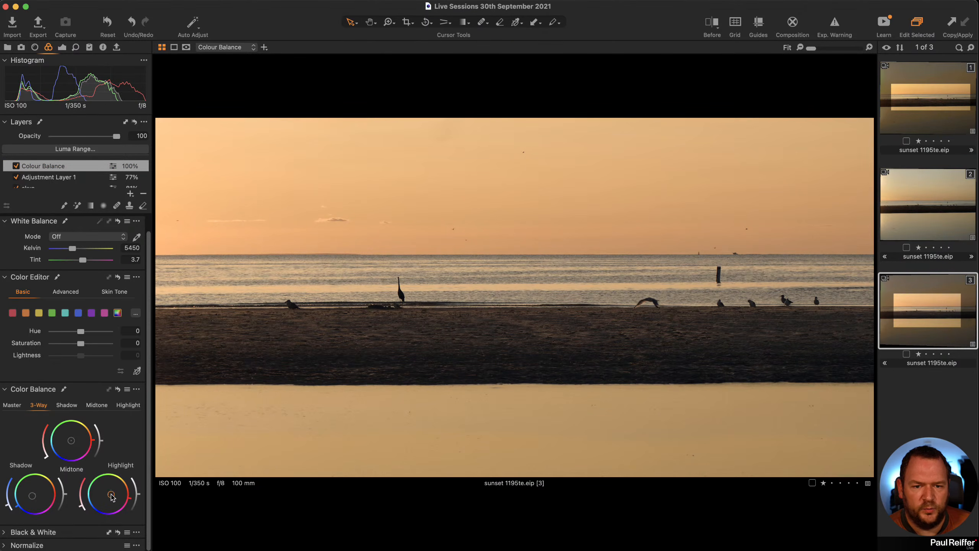
pyautogui.moveTo(71, 443); pyautogui.dragTo(71, 441)
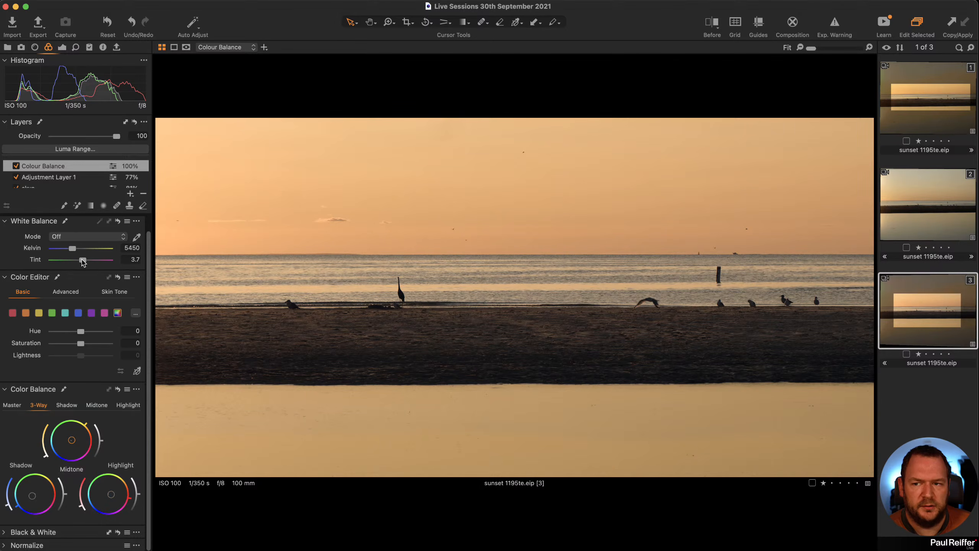
pyautogui.click(15, 166)
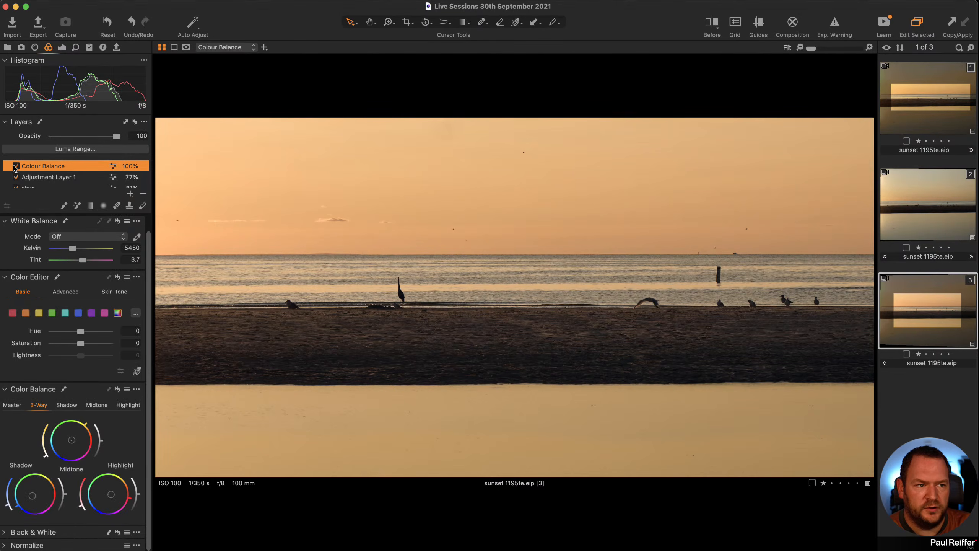
# Step: Toggle the Colour Balance layer off and on, and compare the first and second sunset variants with the third
pyautogui.click(16, 166)
pyautogui.click(15, 166)
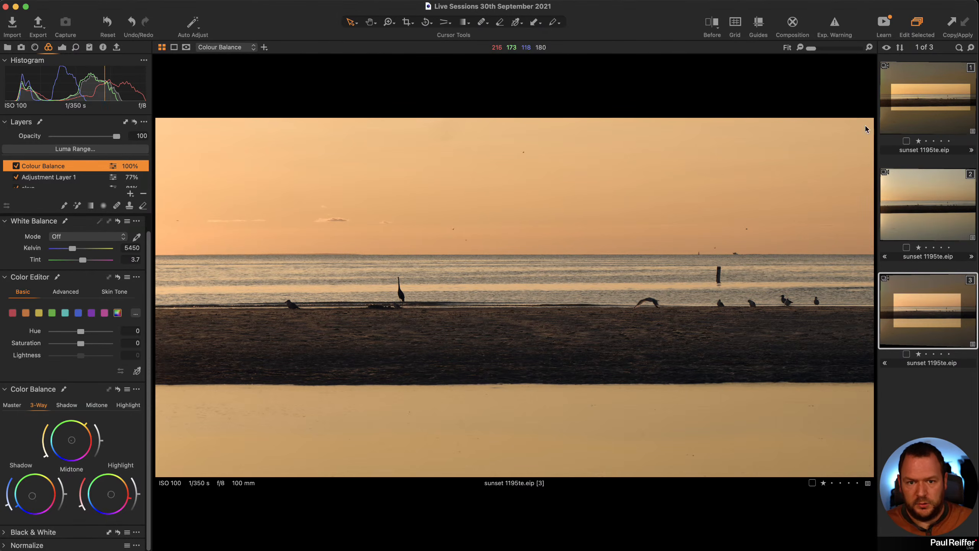
pyautogui.click(914, 104)
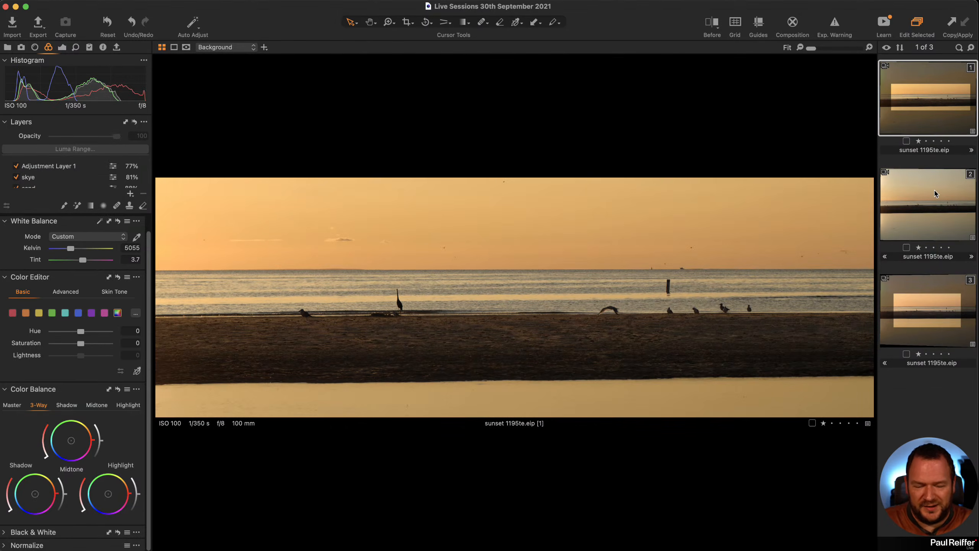
pyautogui.click(940, 205)
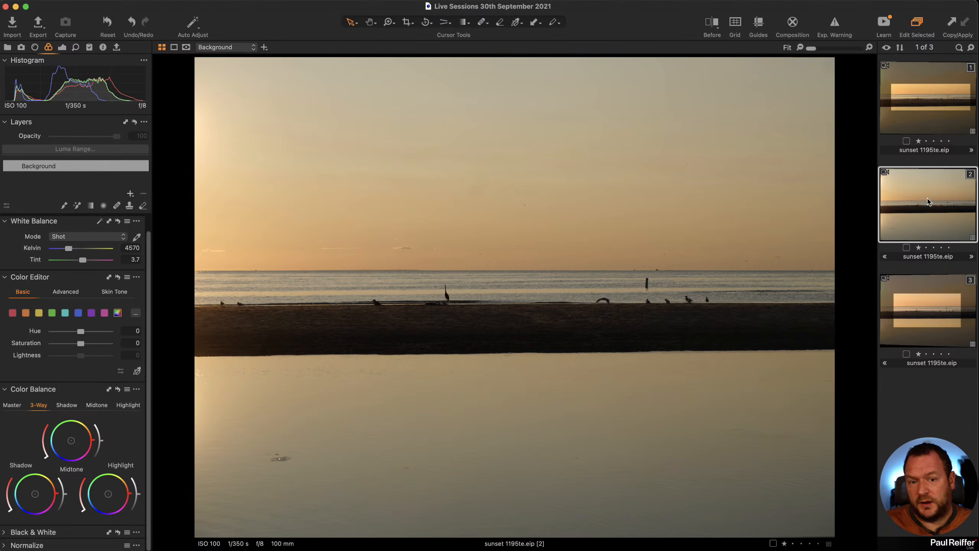
pyautogui.click(927, 102)
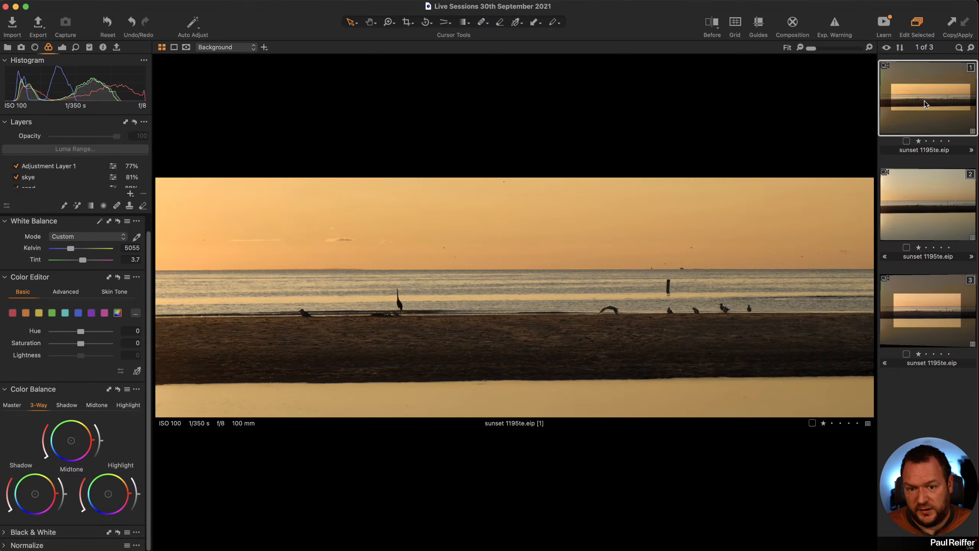
pyautogui.click(933, 212)
pyautogui.click(935, 311)
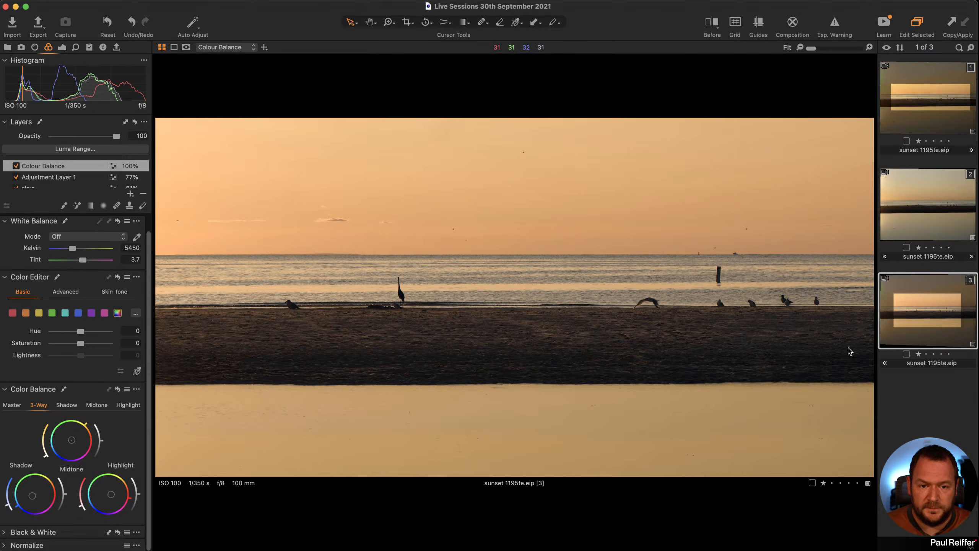
# Step: Turn on the split before/after comparison for the third variant and move the divider to the photo's left edge to show the full edit
pyautogui.hotkey('shift', 'y')
pyautogui.moveTo(514, 297); pyautogui.dragTo(155, 298)
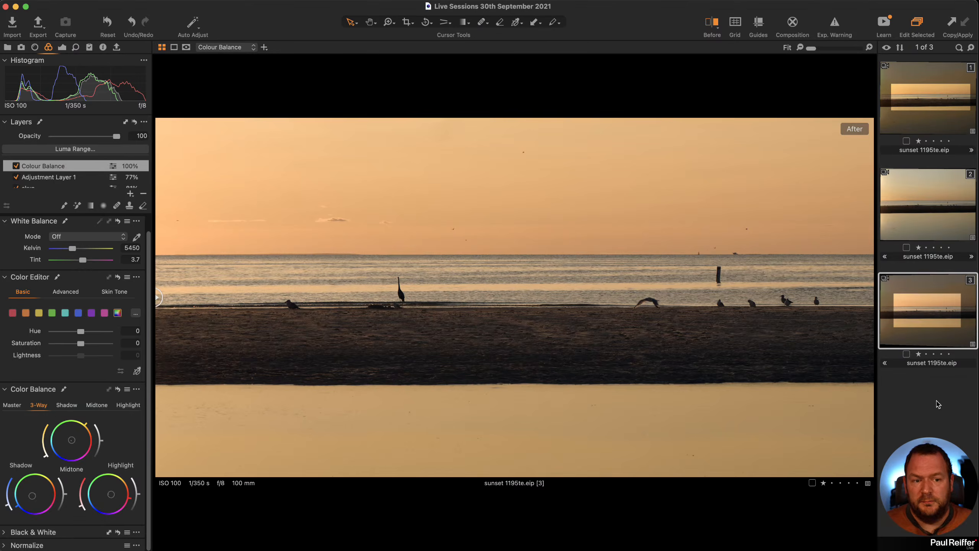
pyautogui.keyDown('super'); pyautogui.click(922, 323); pyautogui.keyUp('super')
pyautogui.click(922, 323)
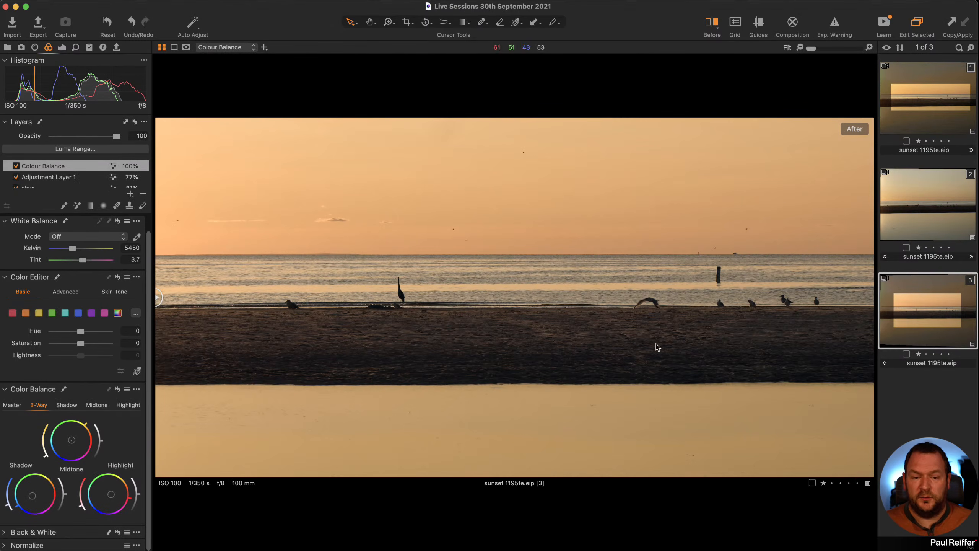